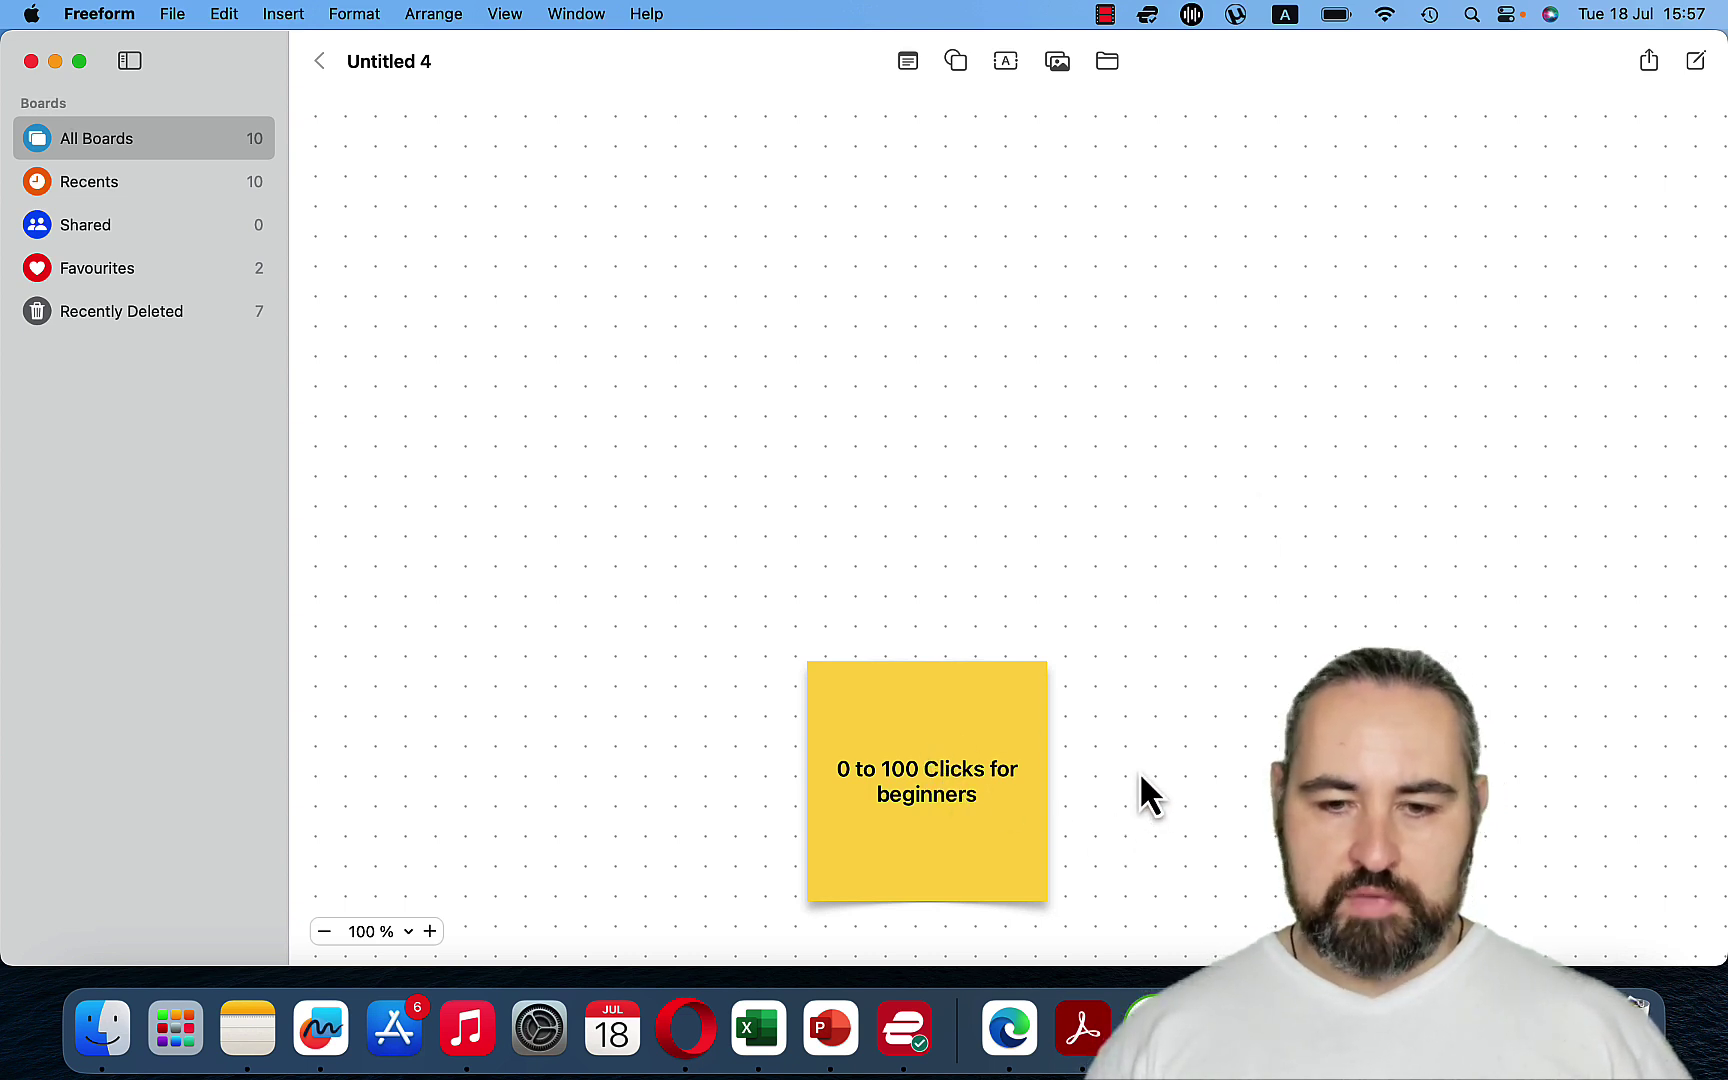
Step: Make the Untitled 4 idea board fill the screen and scroll over its row of notes
click(80, 62)
scroll(1300, 470, down, 5)
scroll(1367, 514, up, 1)
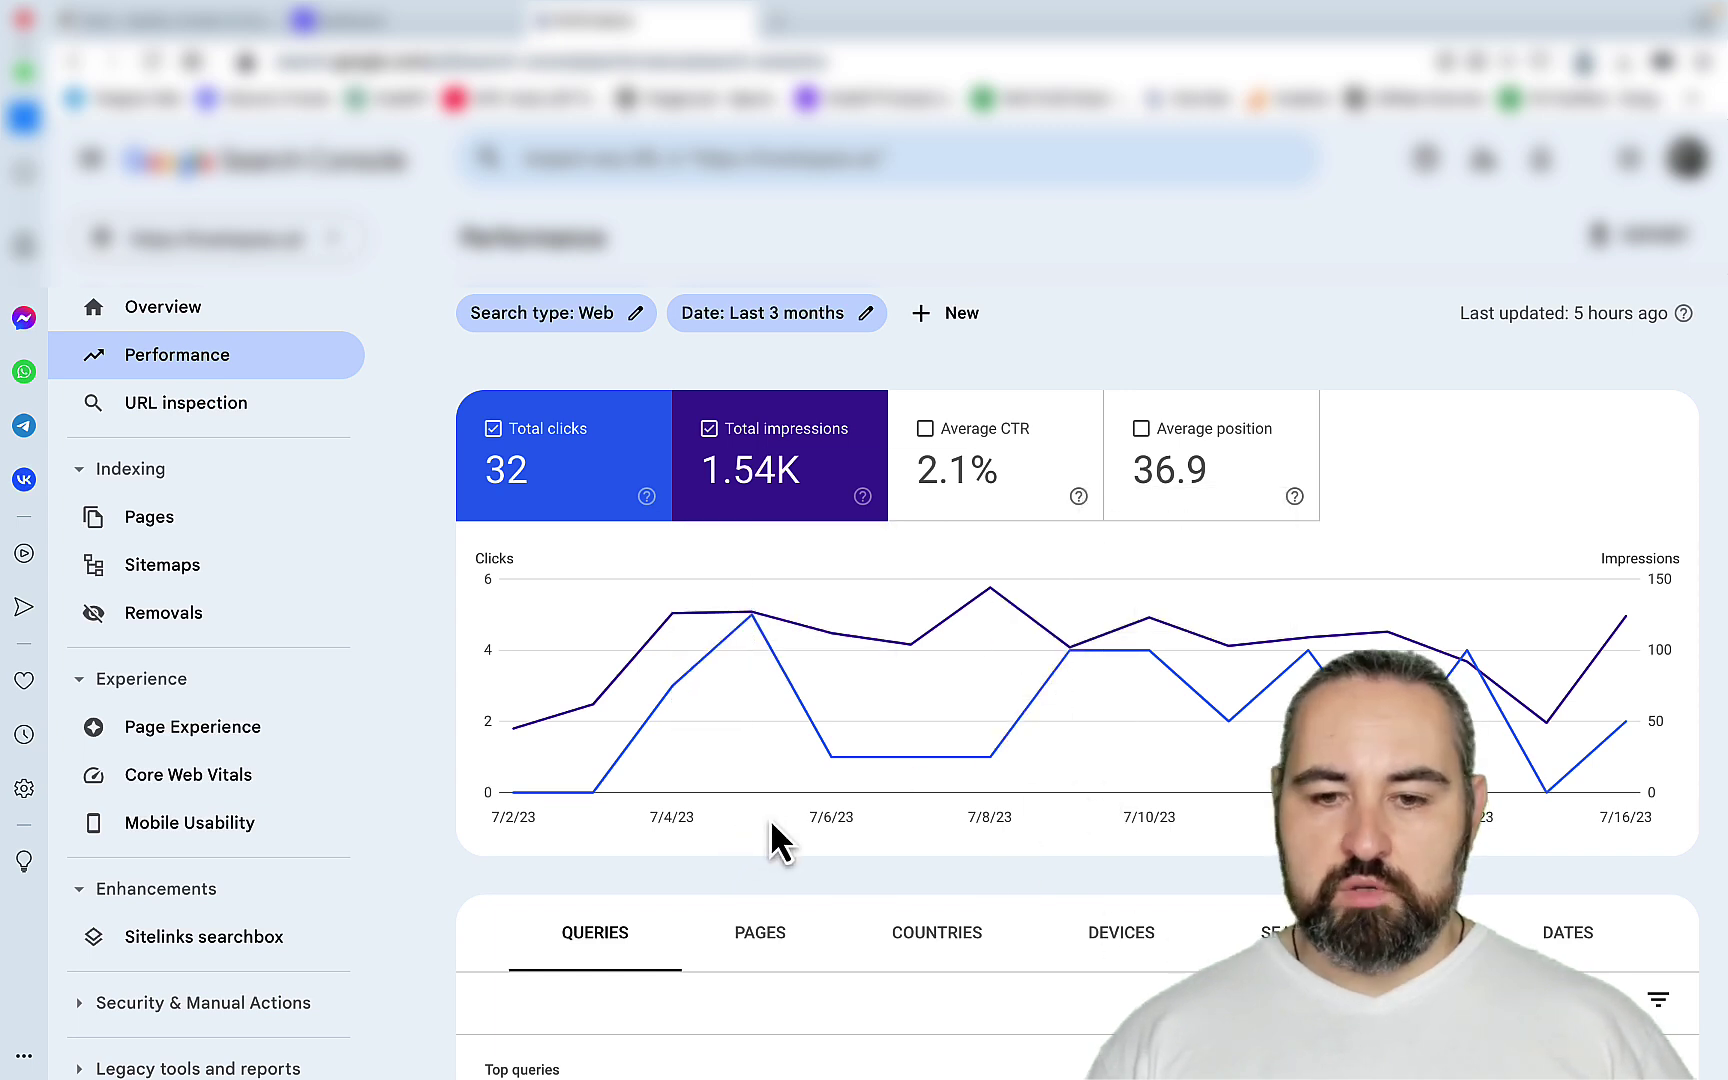
mouse_move(595, 761)
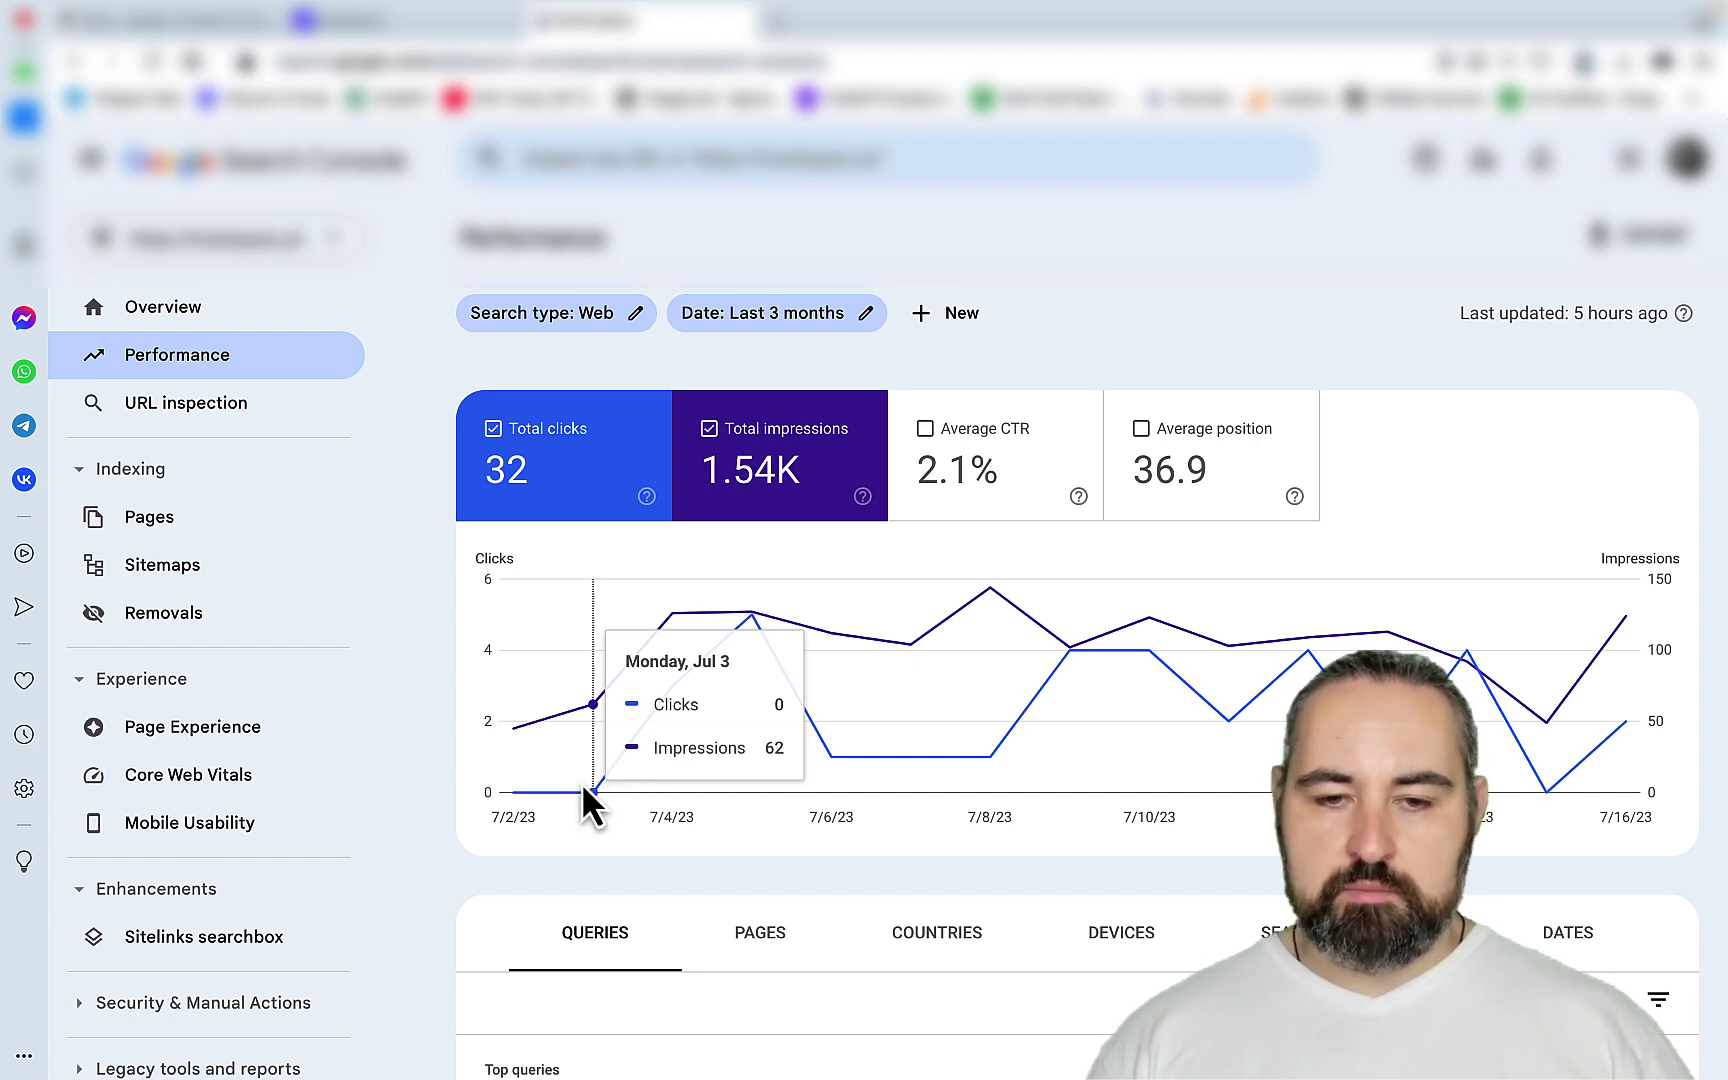
mouse_move(699, 610)
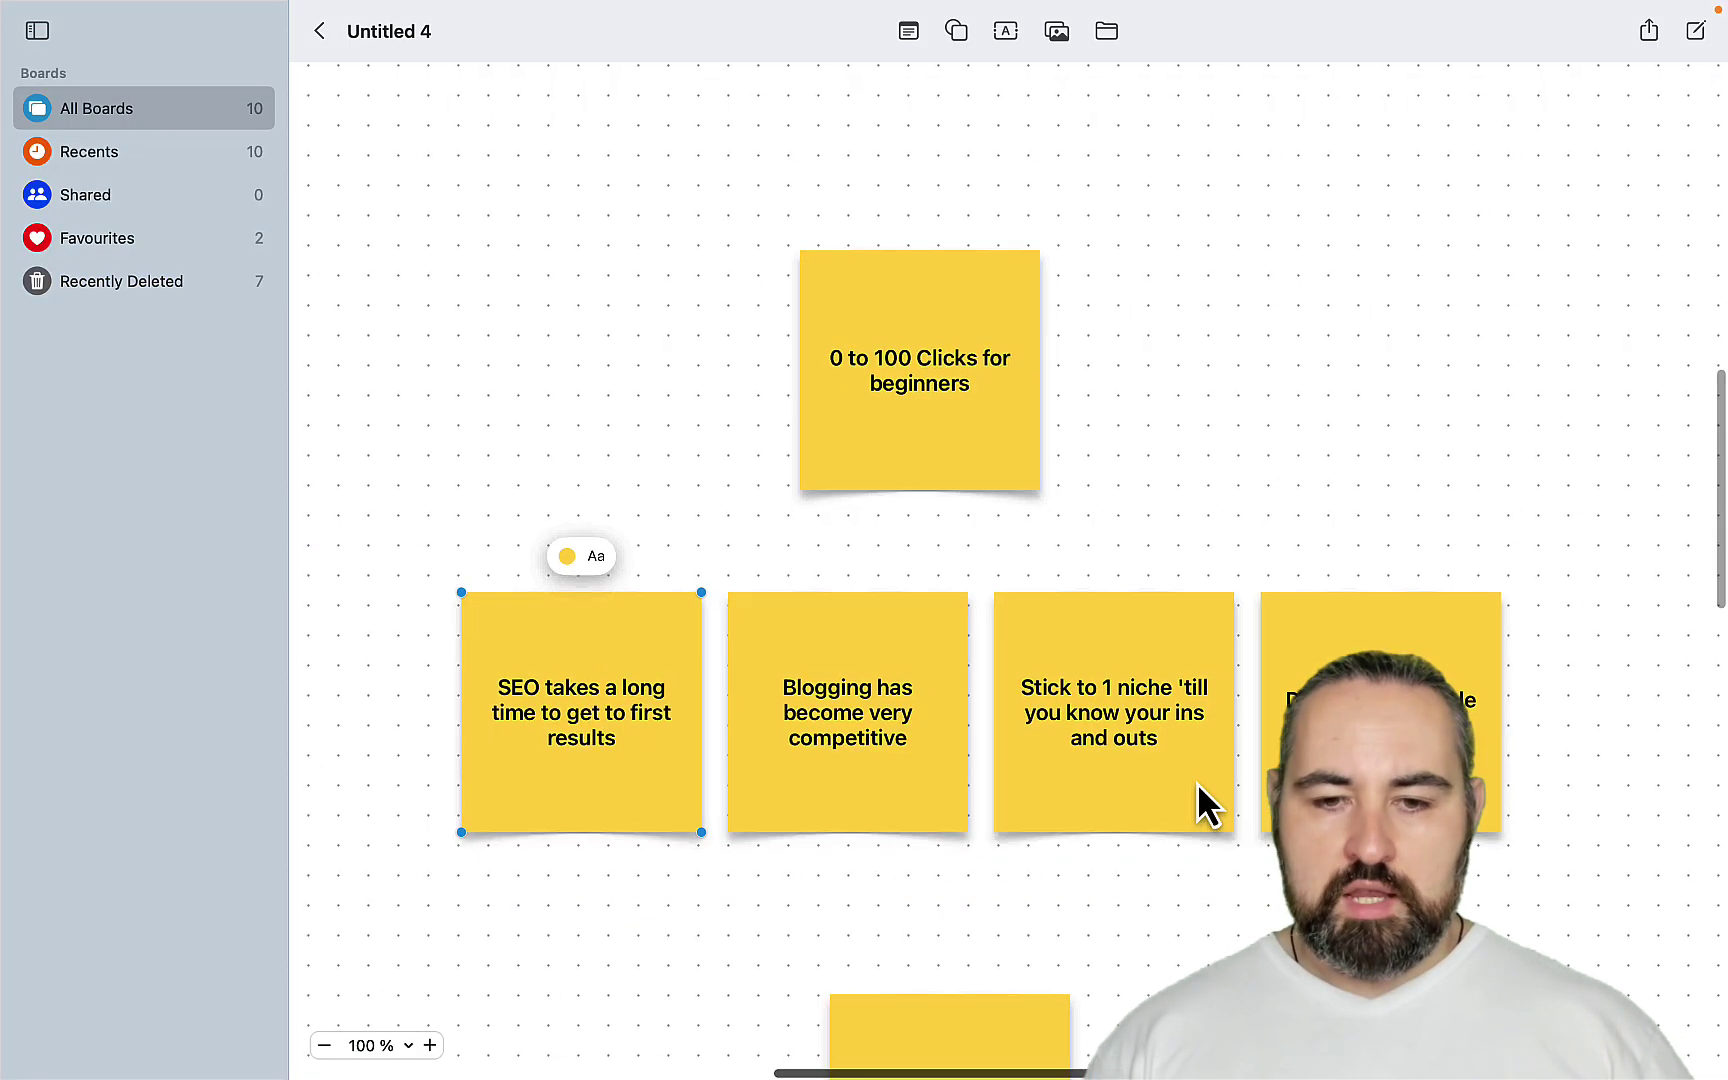
Step: Turn the 'SEO takes a long time' sticky note red
scroll(1197, 782, up, 2)
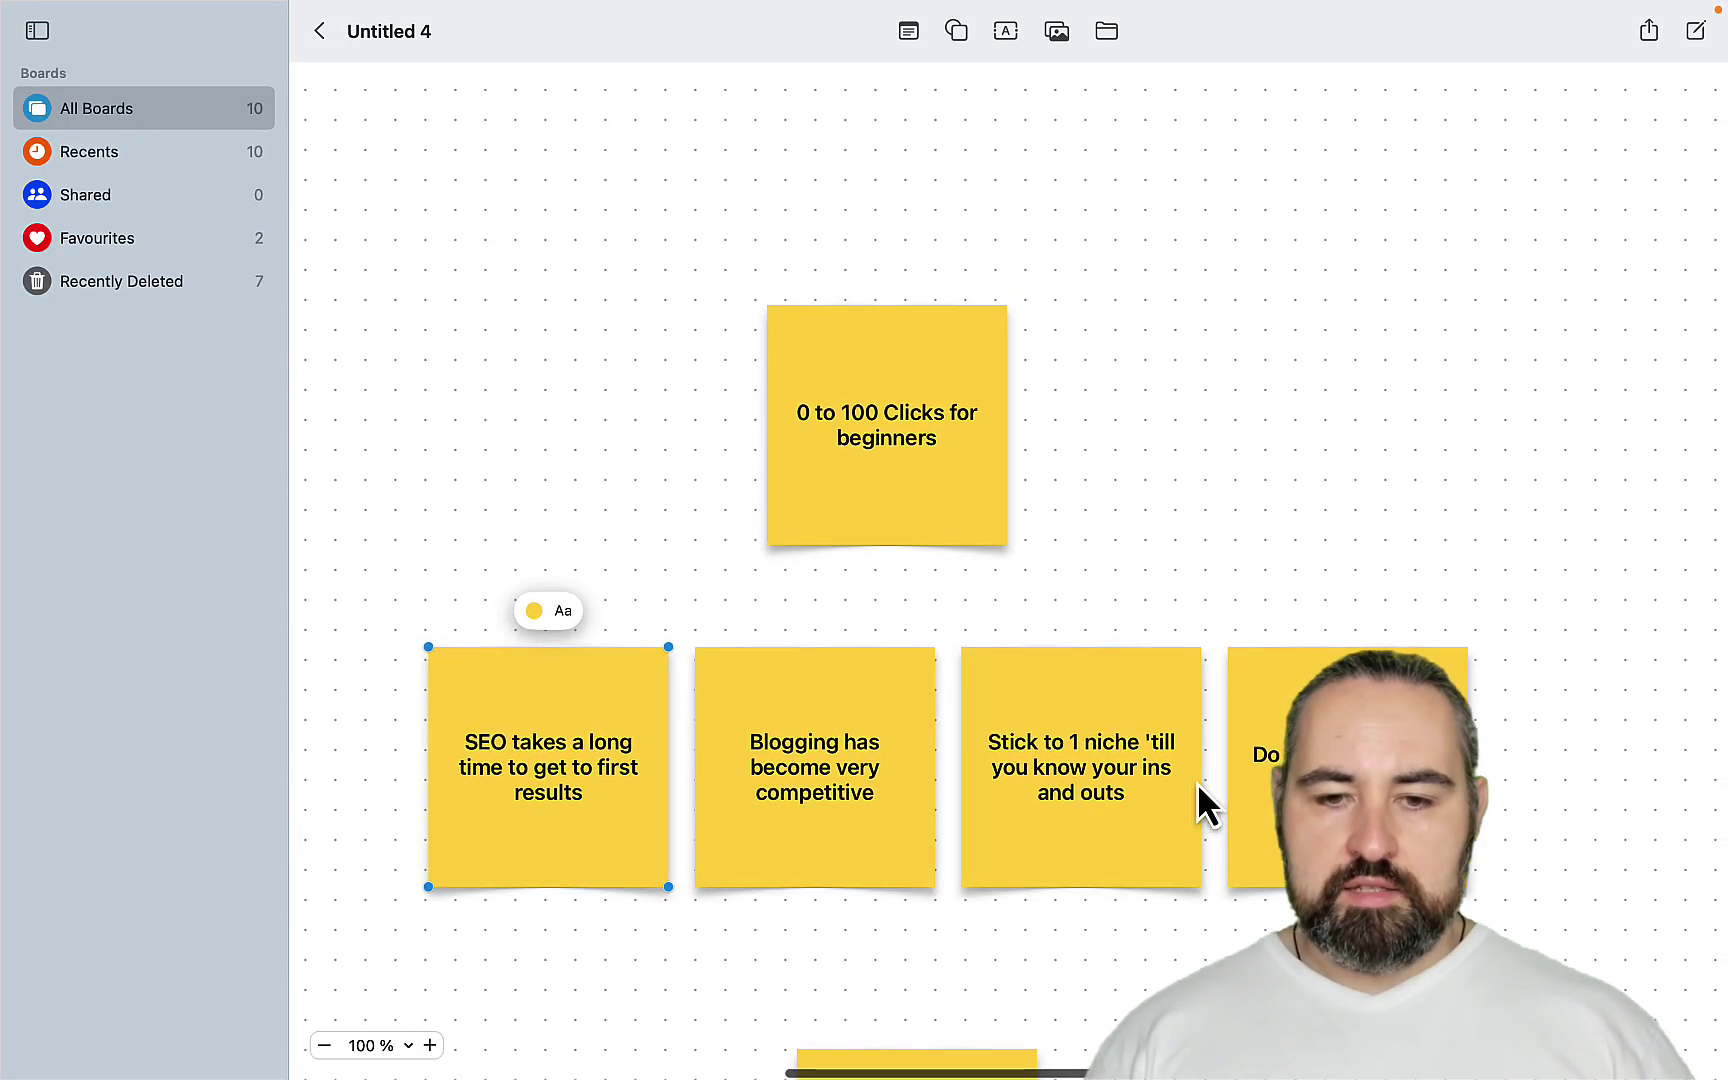
click(878, 860)
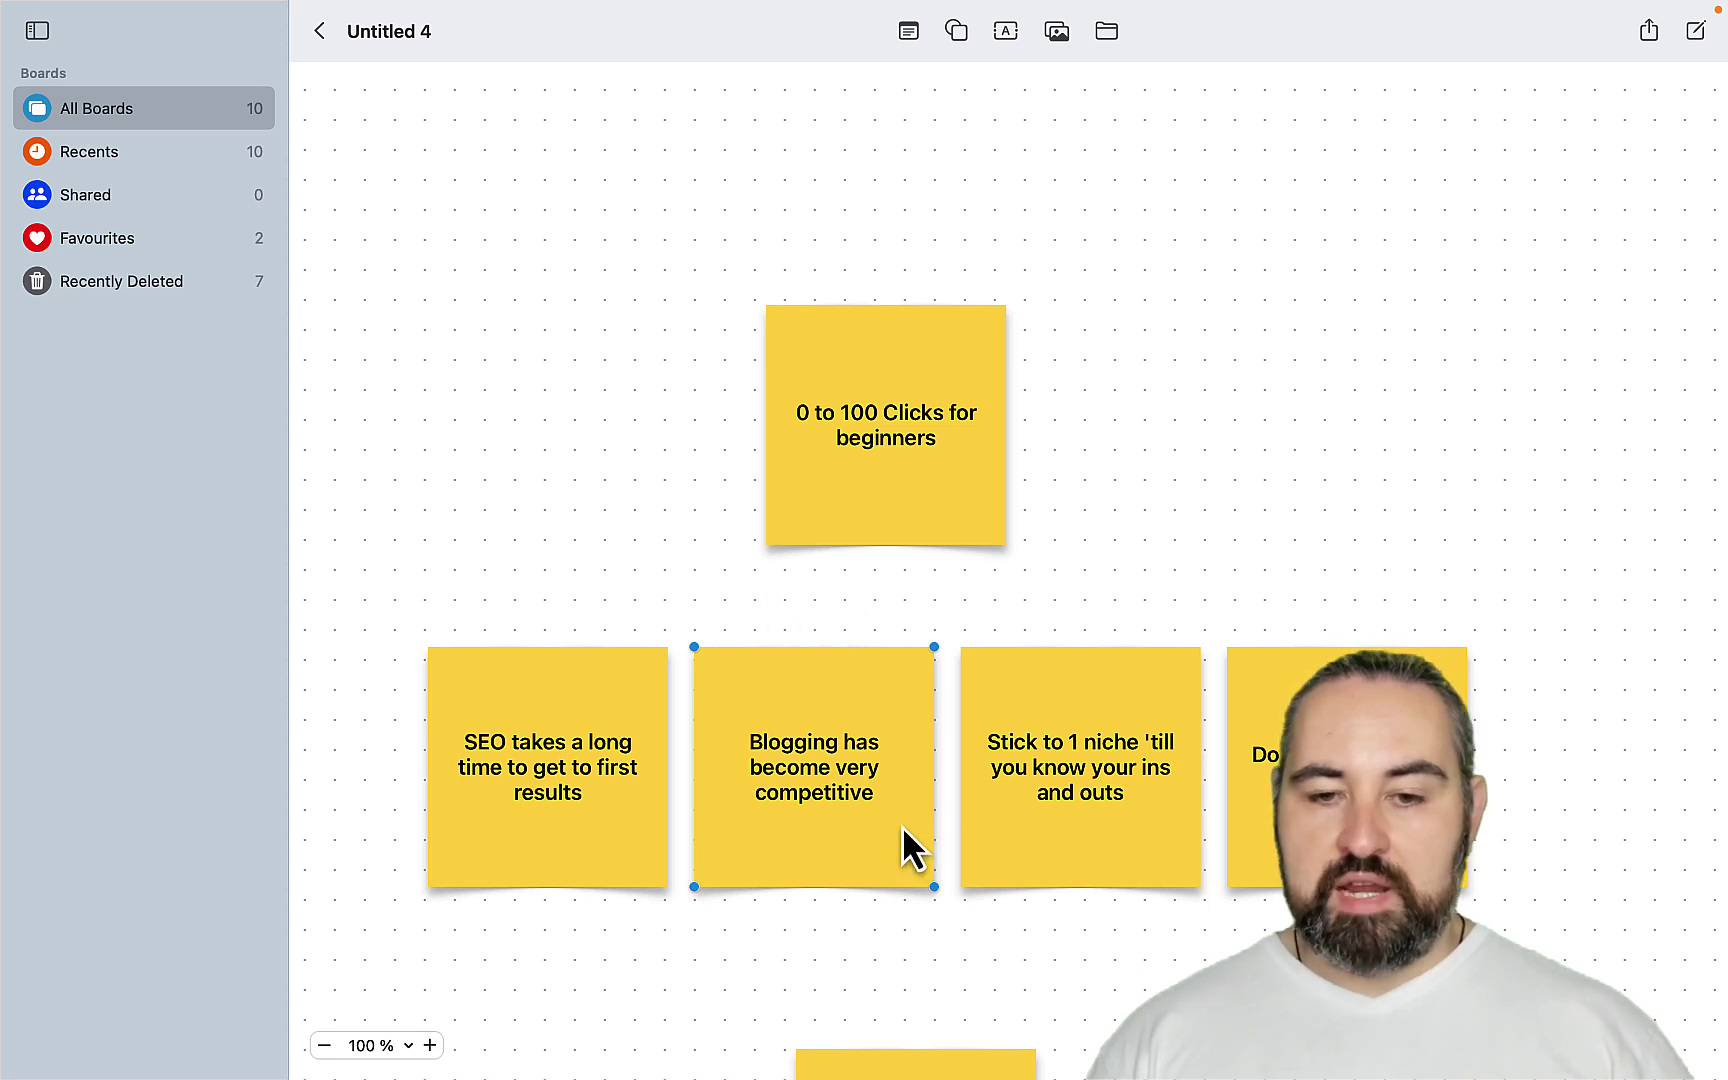
click(595, 850)
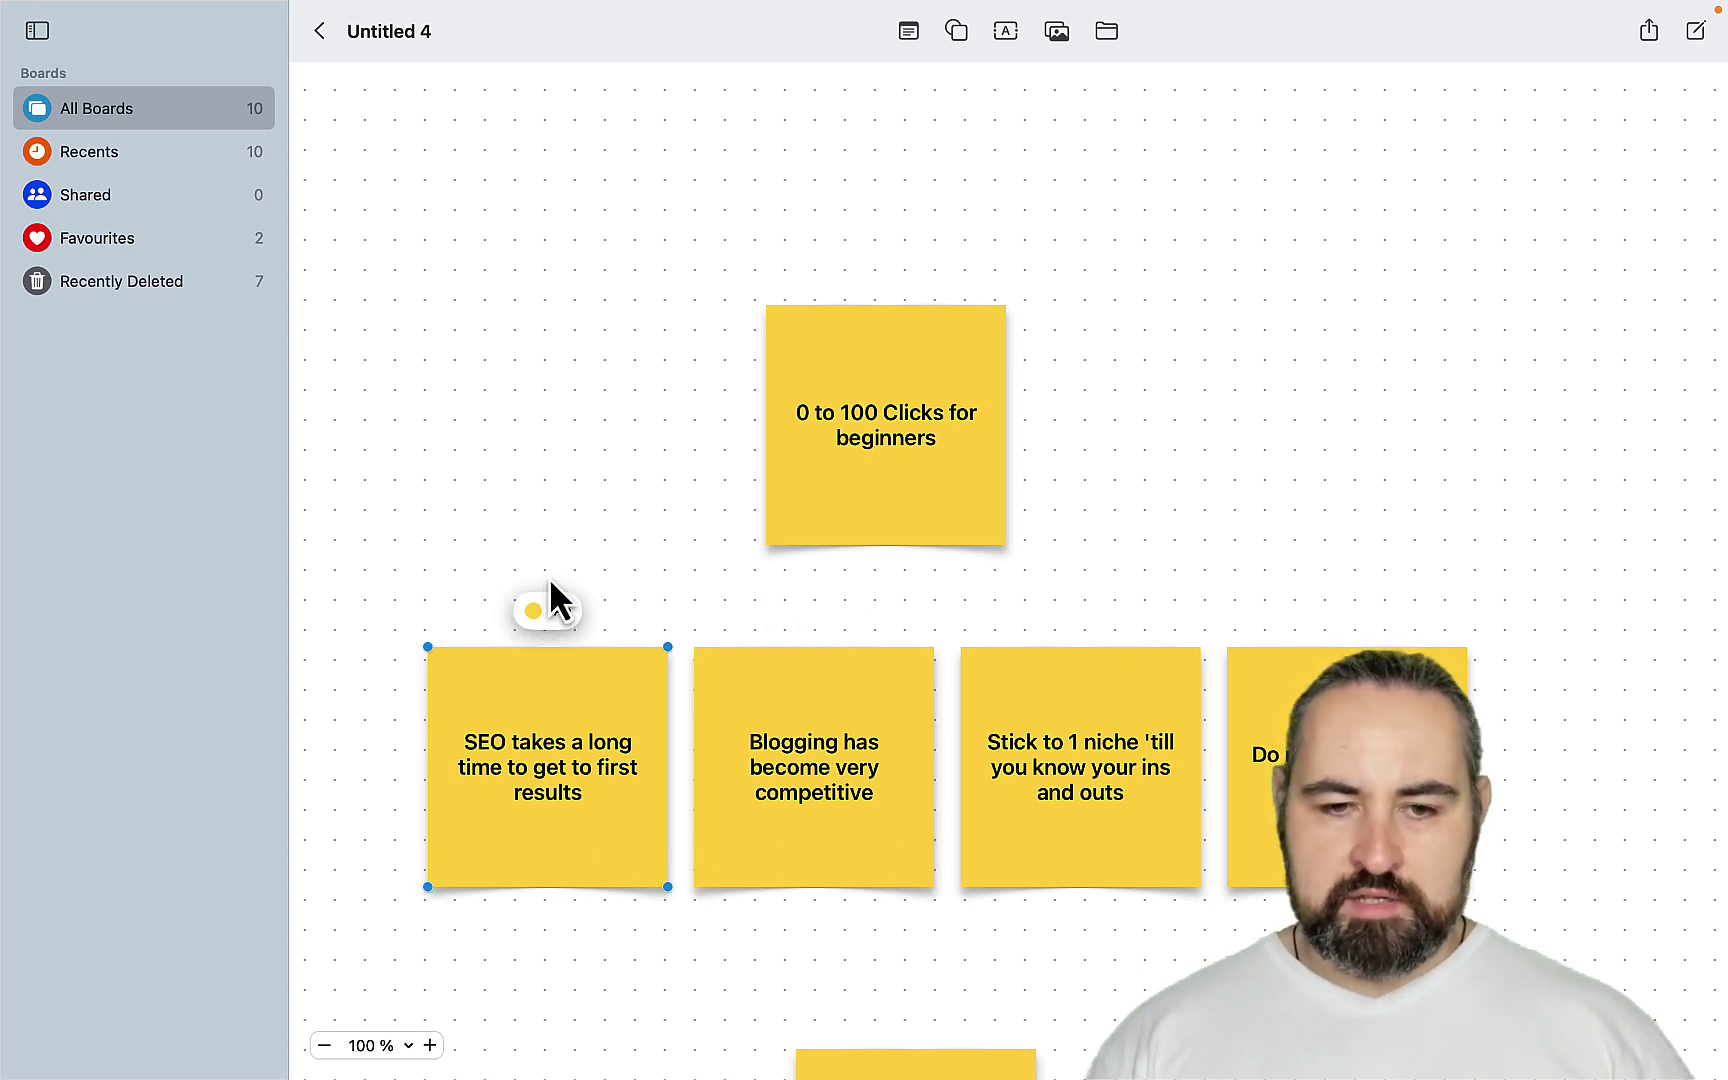
click(533, 611)
click(453, 550)
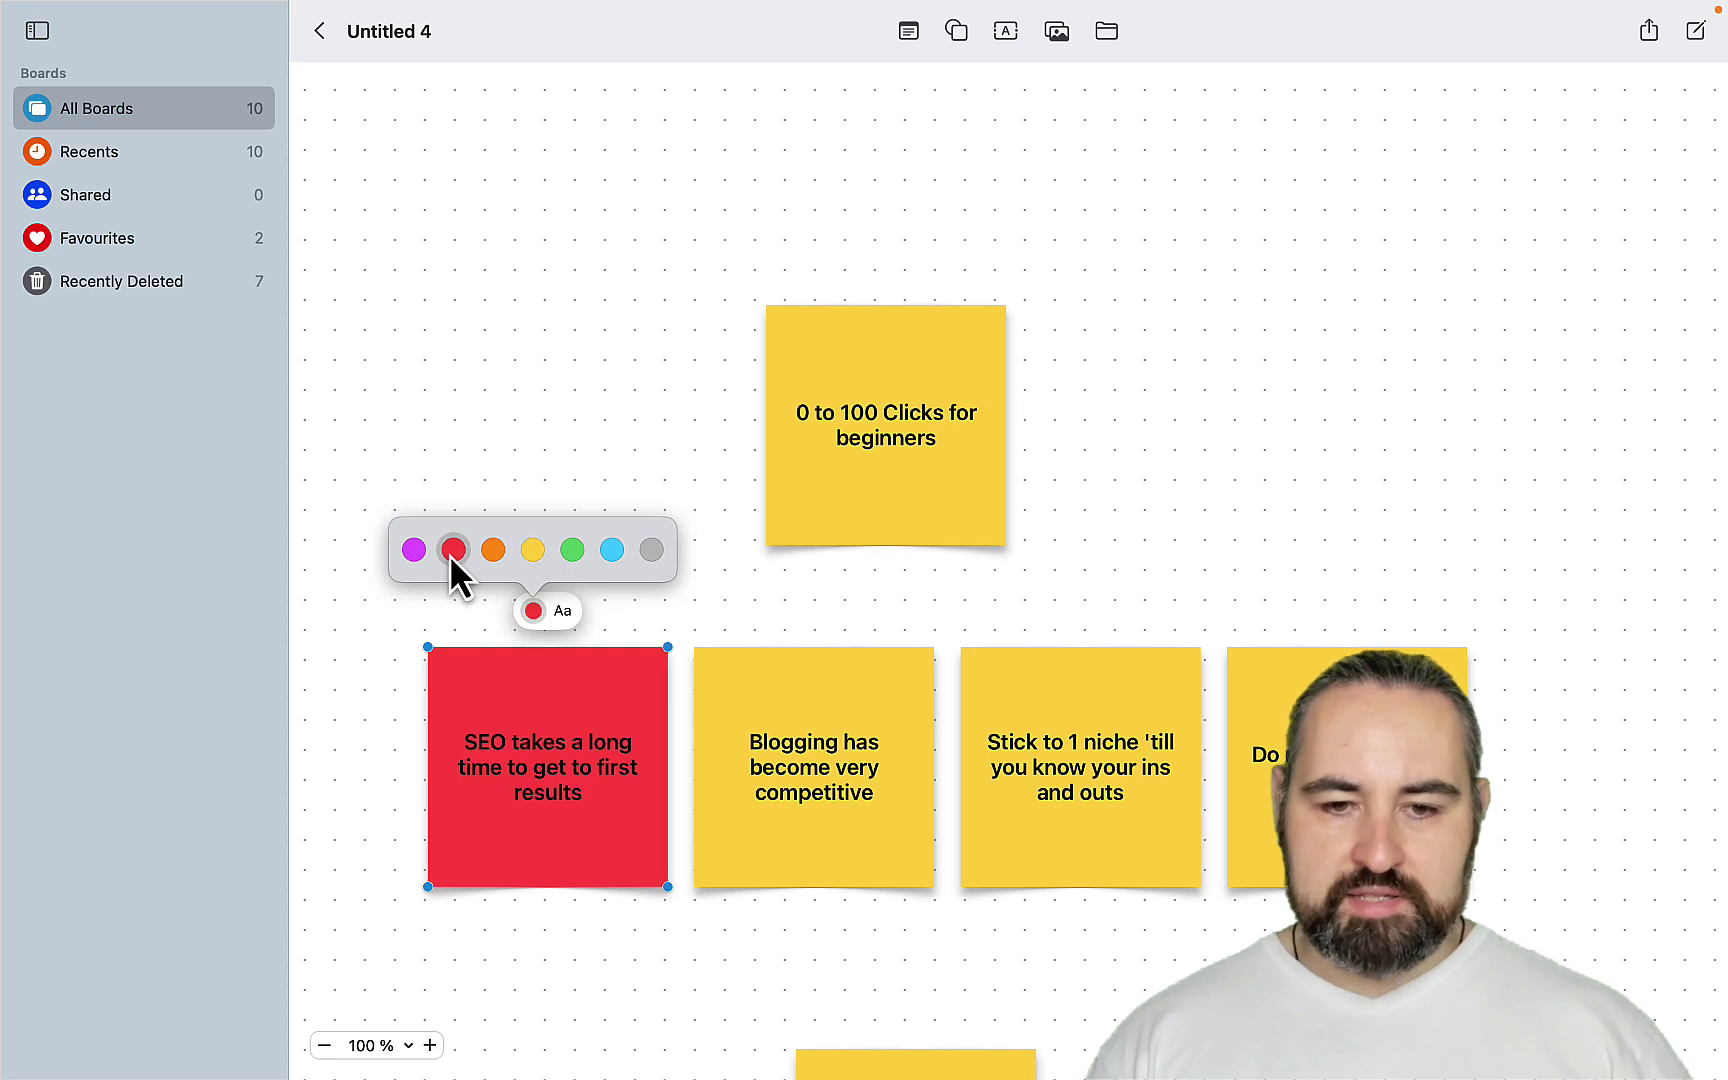
Step: Turn the Blogging note green, then select the Stick to 1 niche and multiple-sites notes
click(810, 713)
click(798, 610)
click(837, 551)
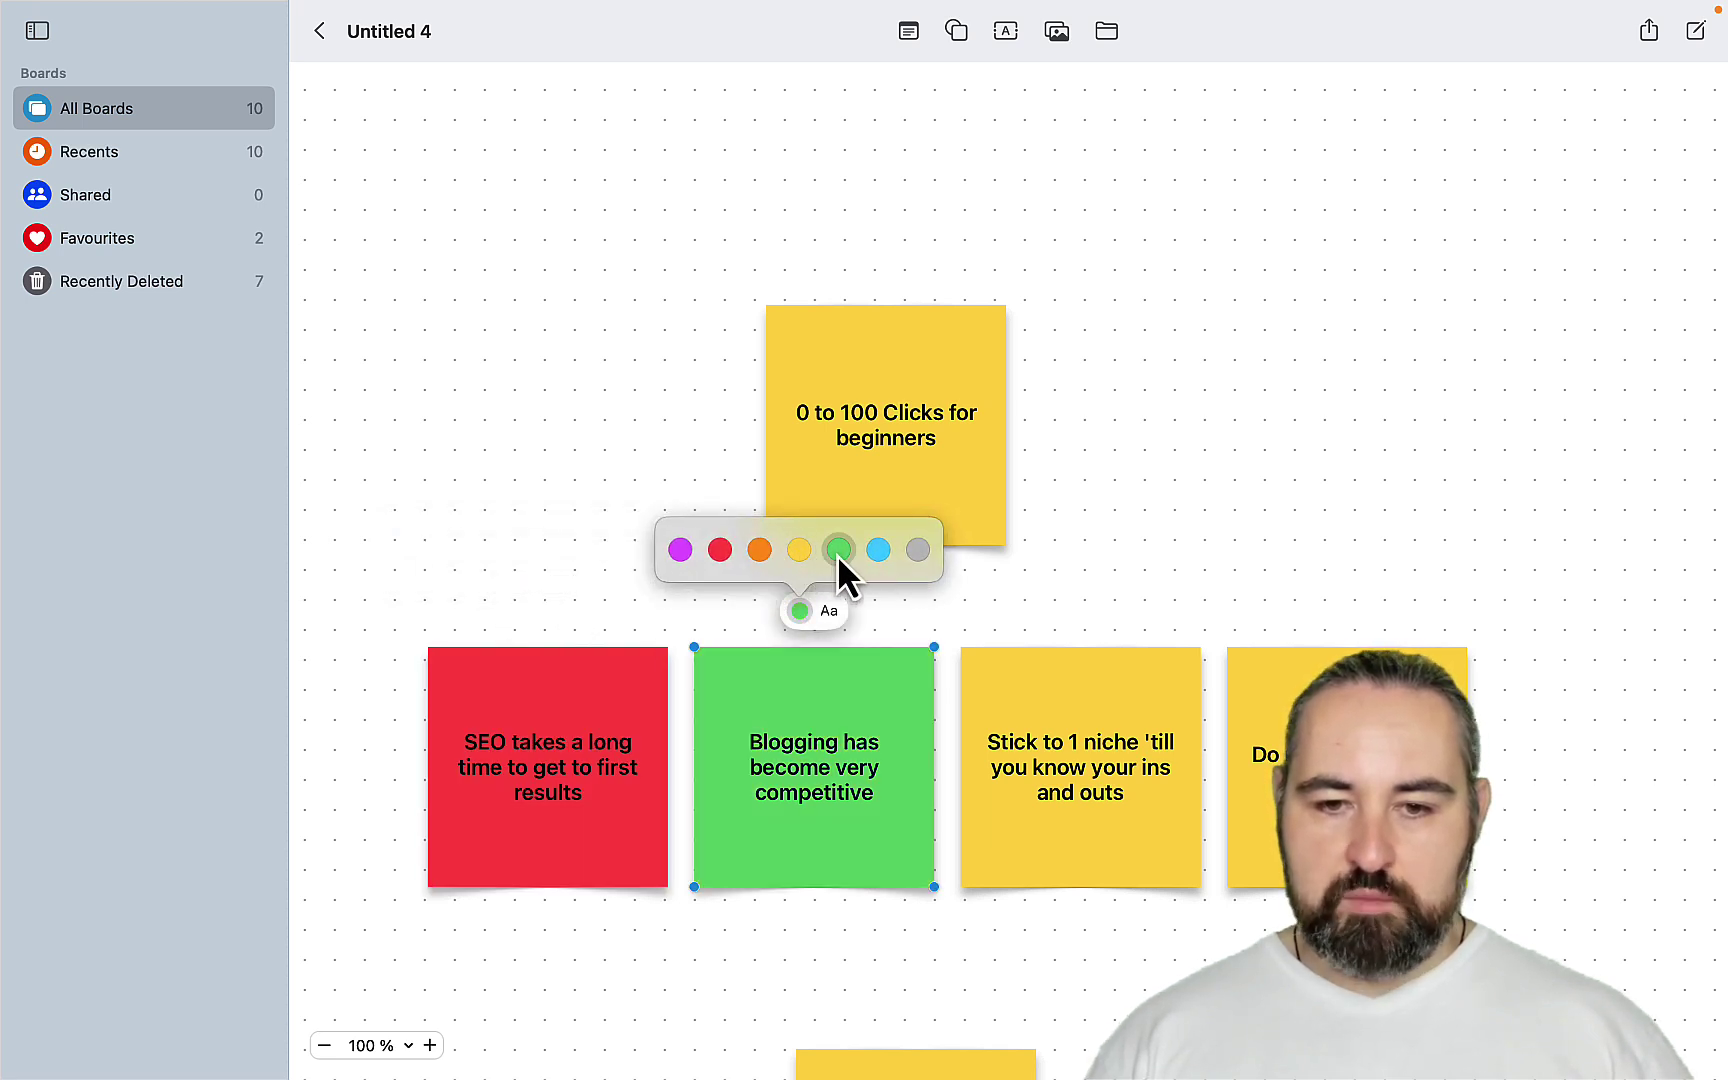
click(968, 907)
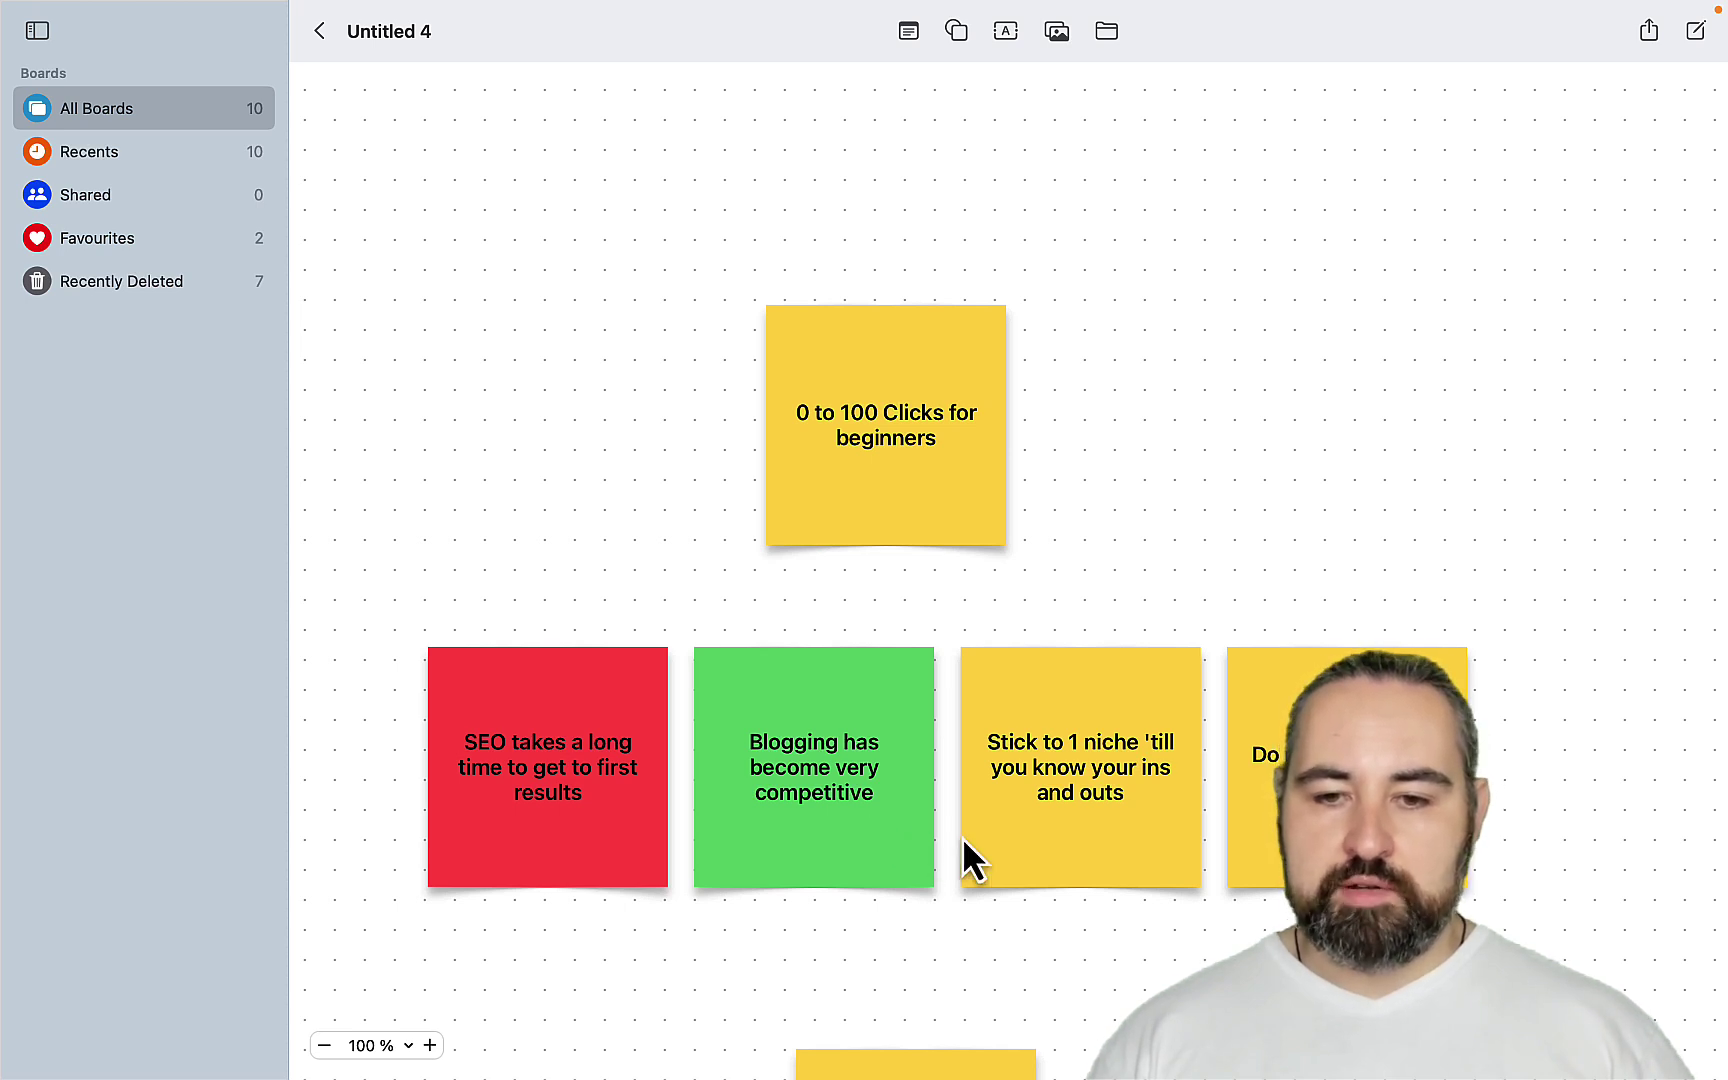
click(1173, 869)
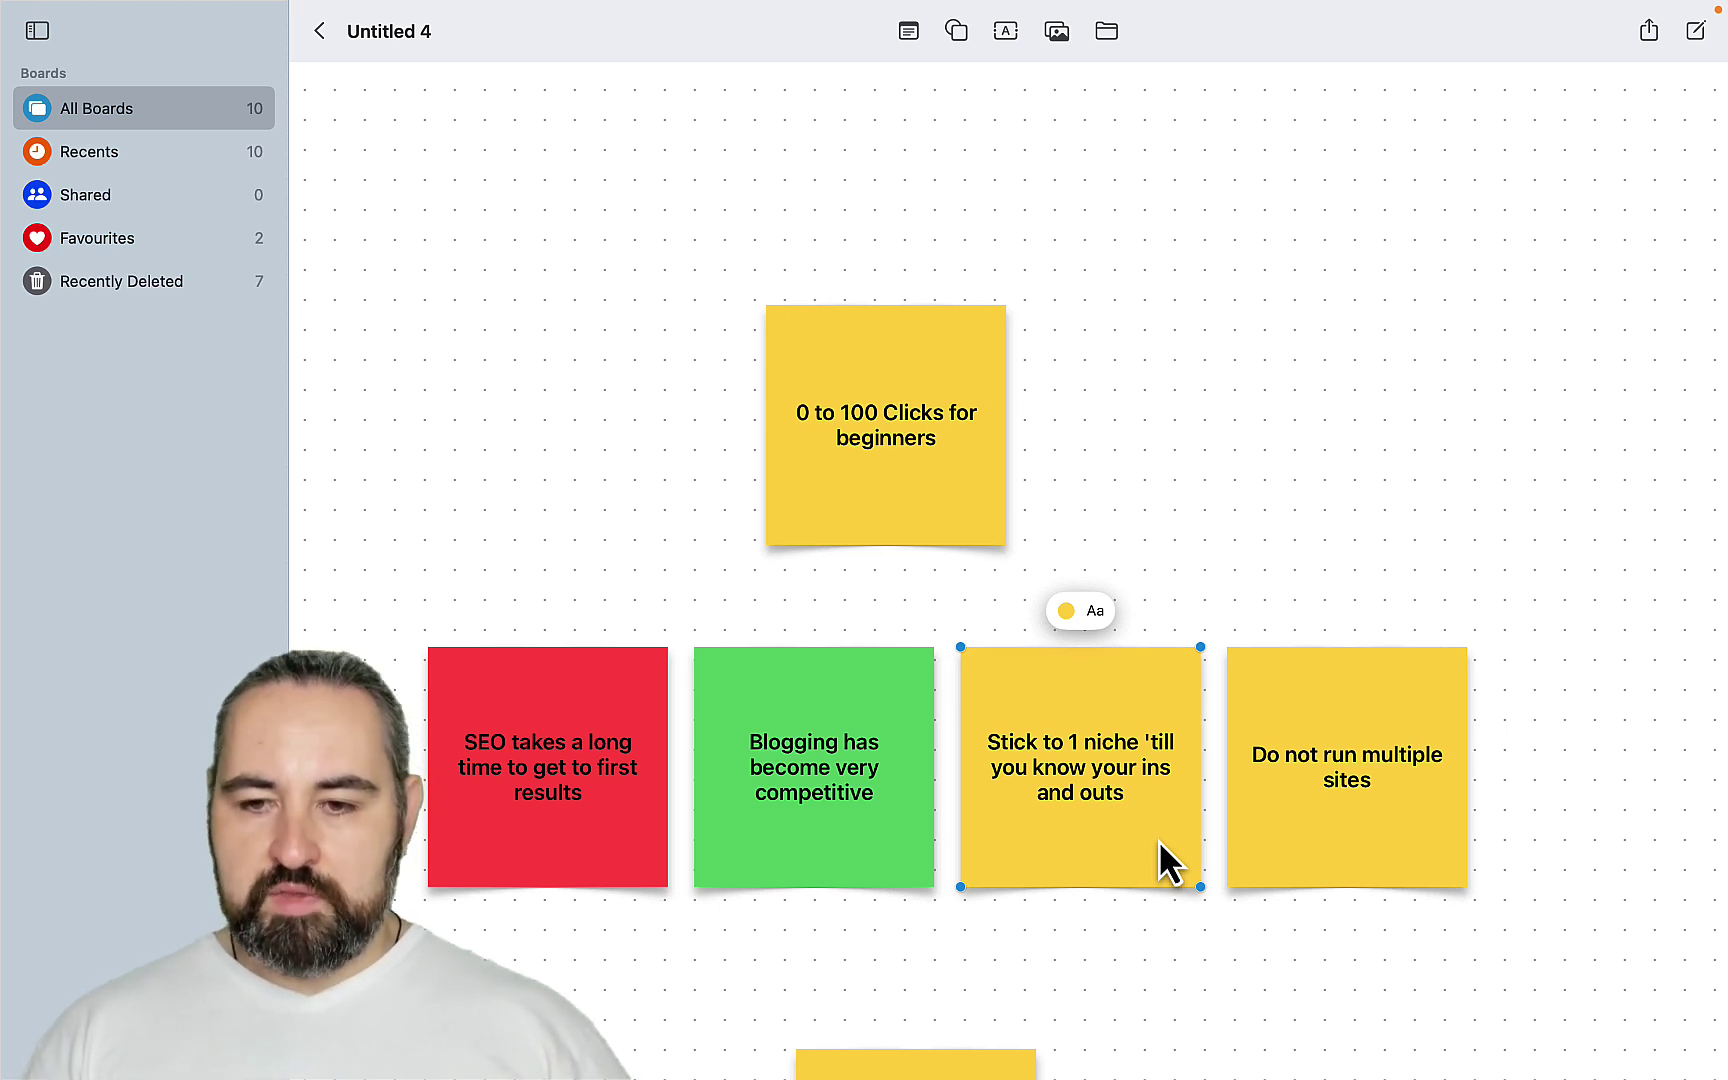
click(1341, 850)
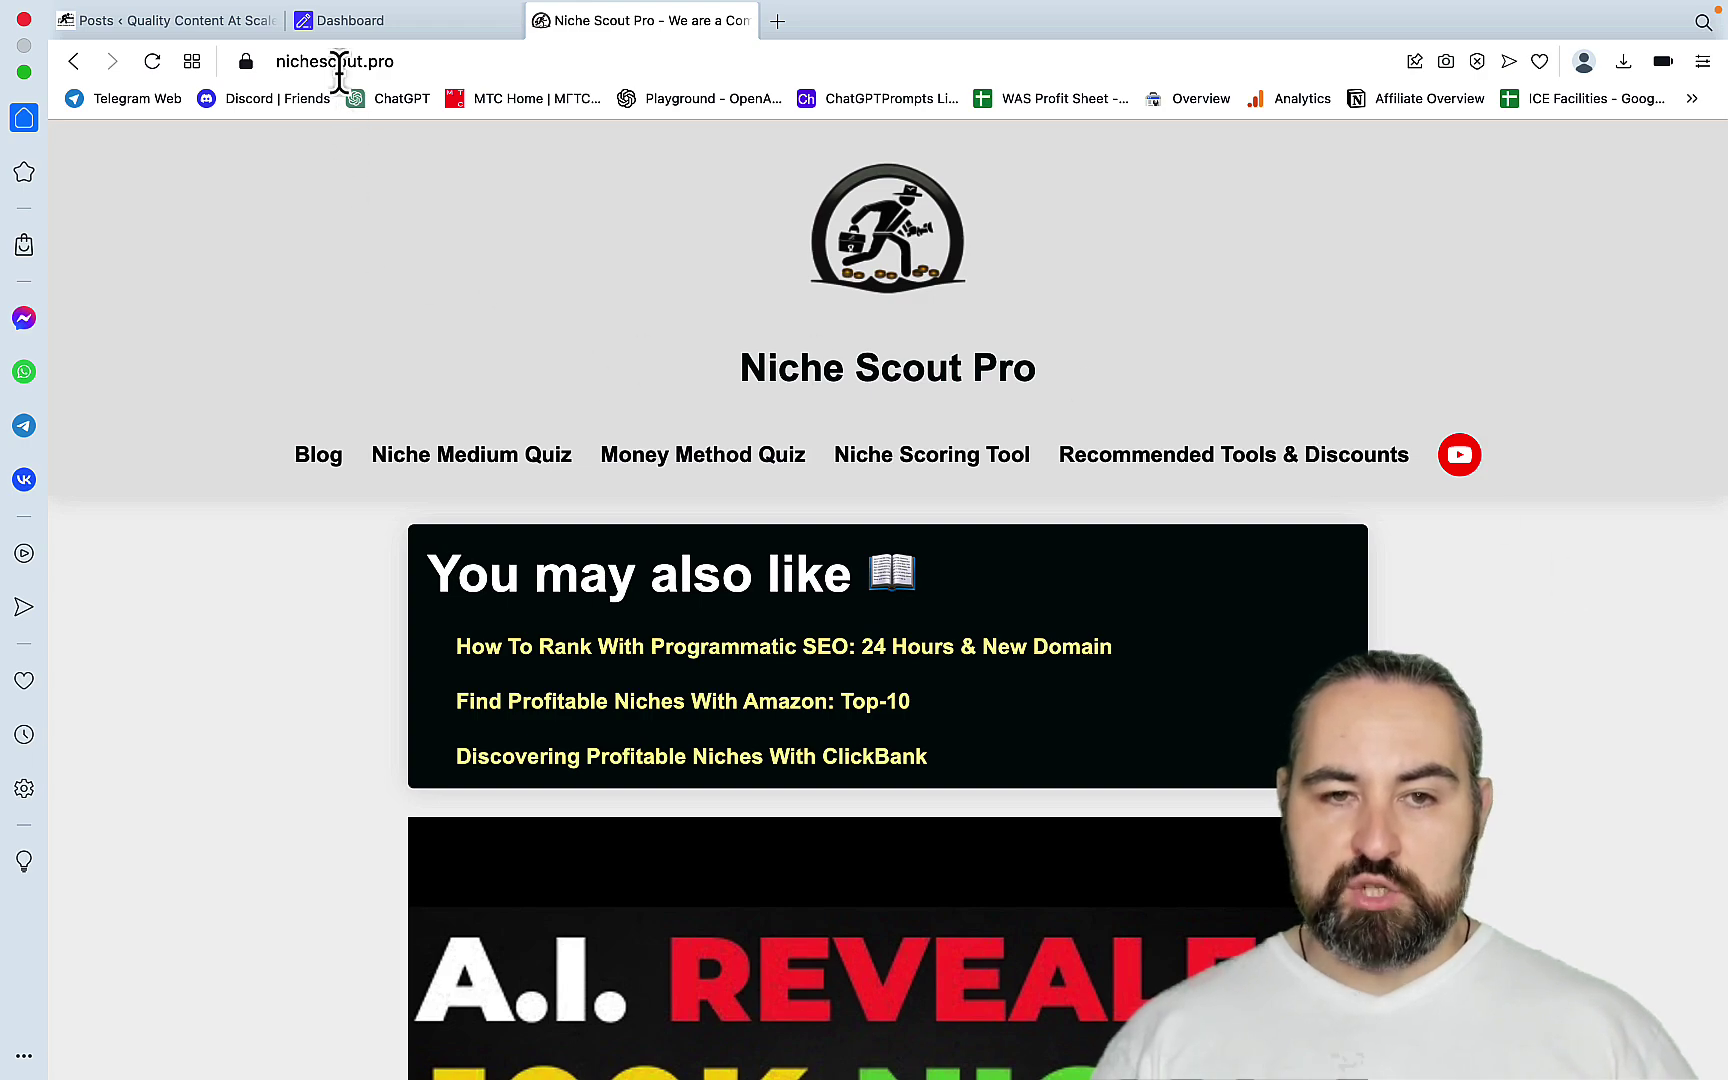
Step: Open Niche Scout Pro's Blog in a new tab and scroll through its niche-finding posts
scroll(1217, 435, down, 10)
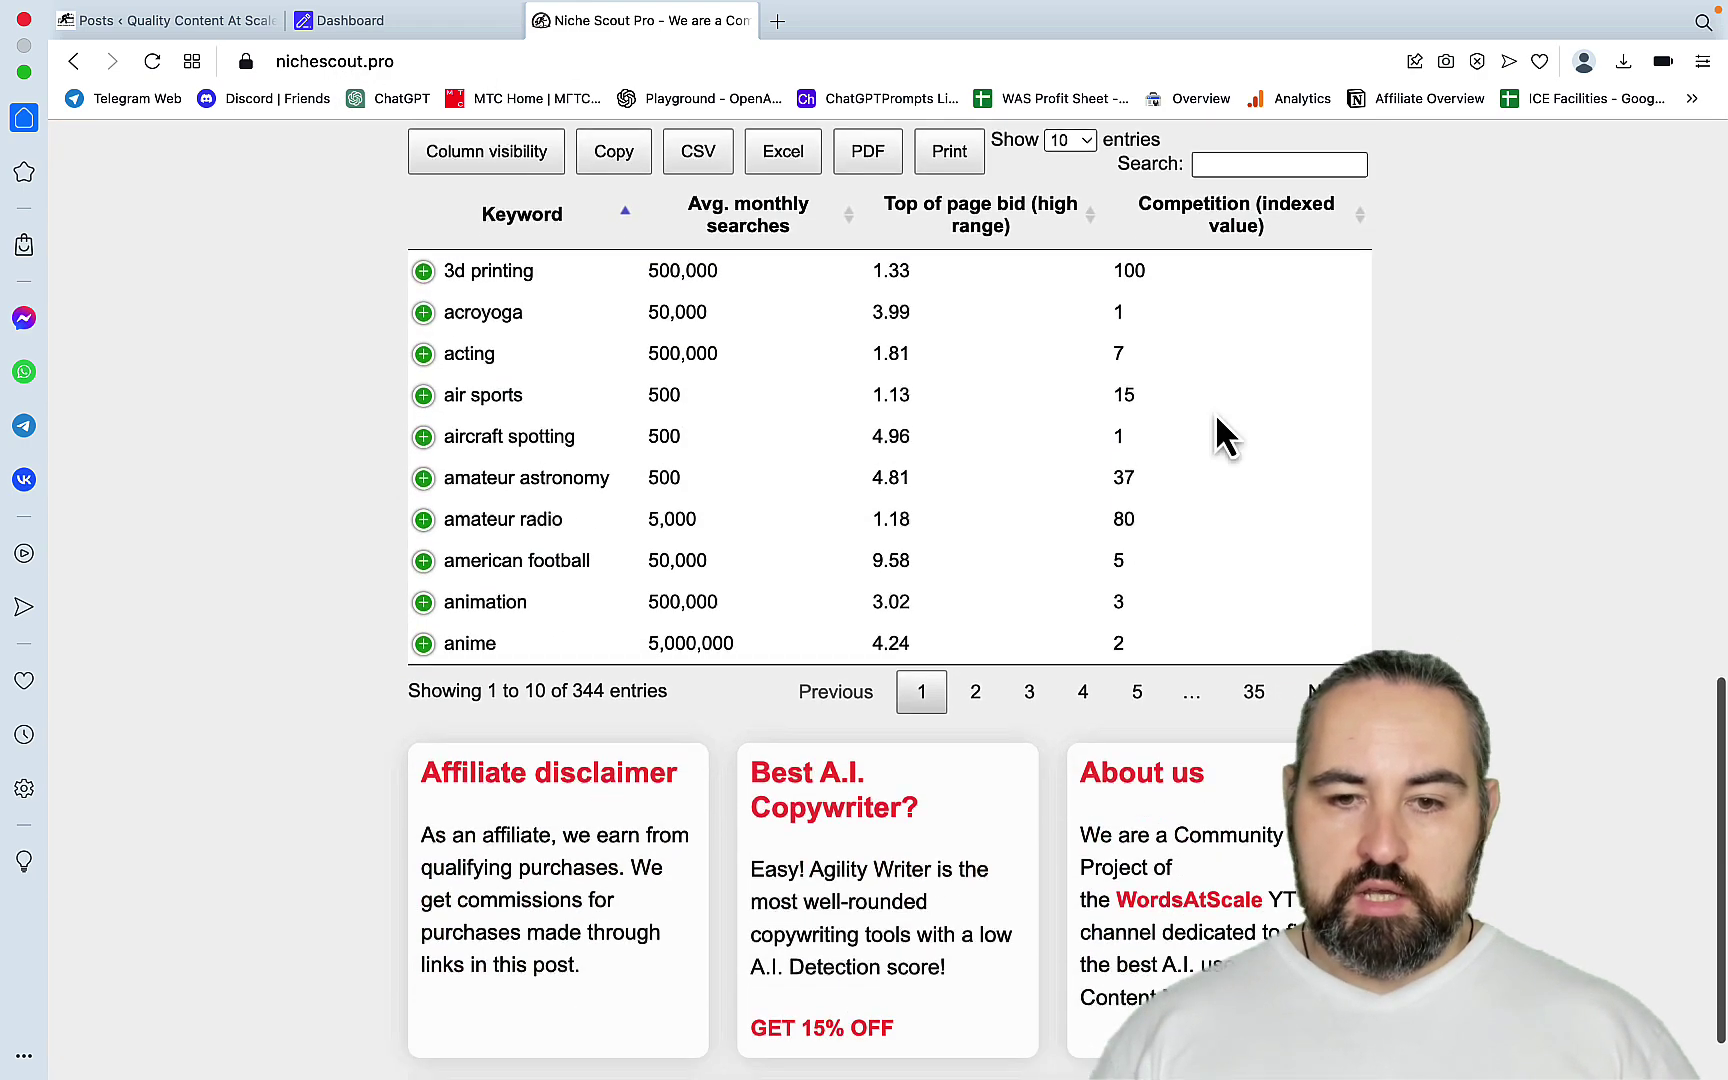
scroll(1278, 788, up, 5)
scroll(1278, 788, up, 8)
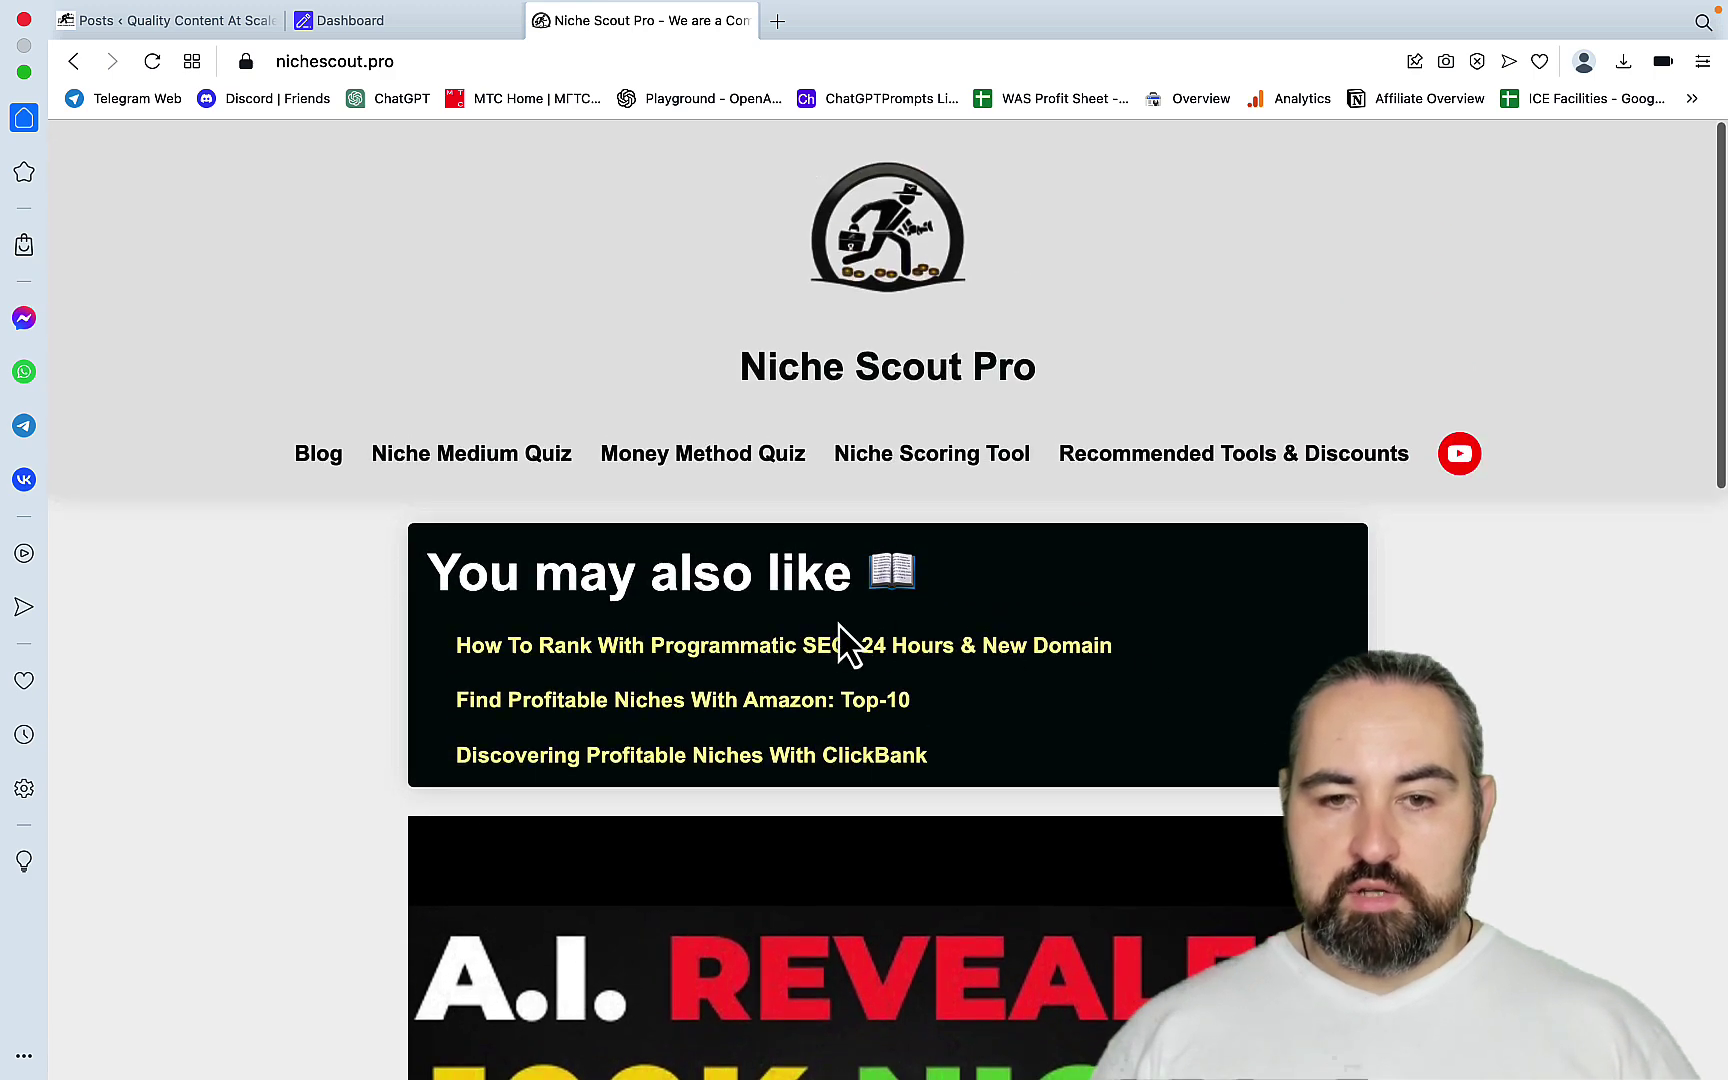
click(310, 456)
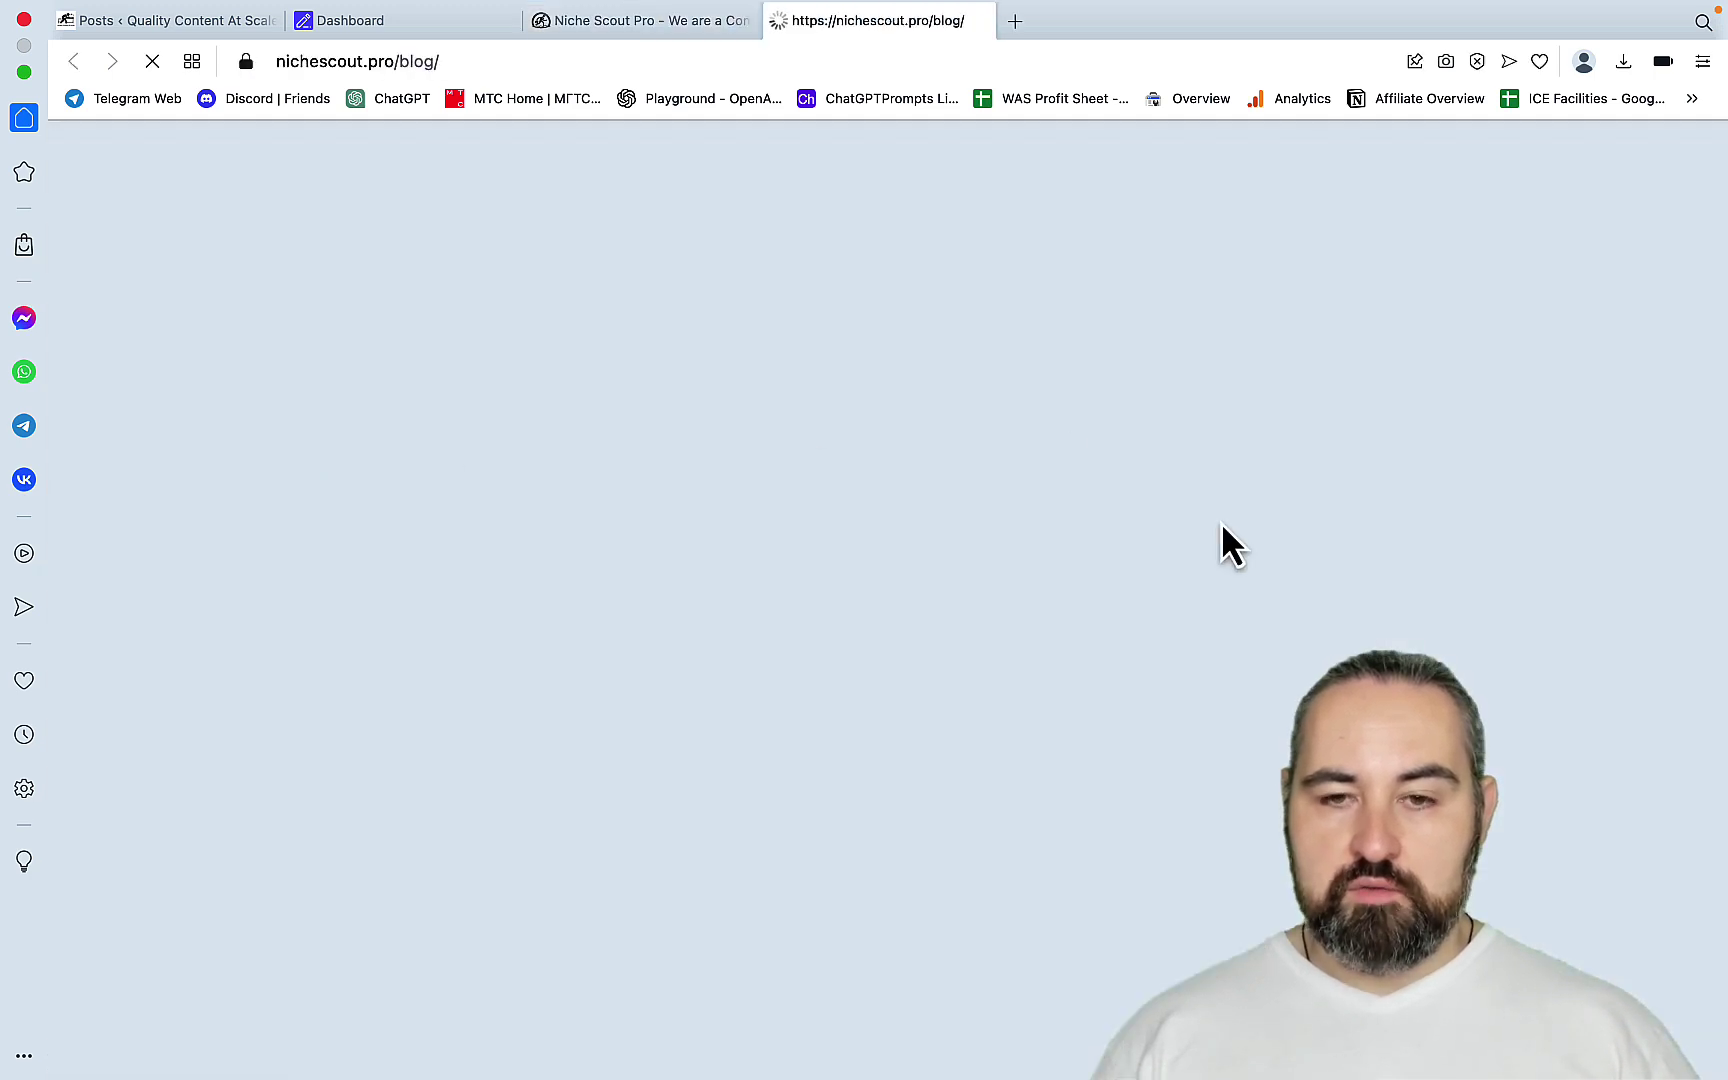
scroll(1518, 550, down, 1)
scroll(1516, 547, down, 3)
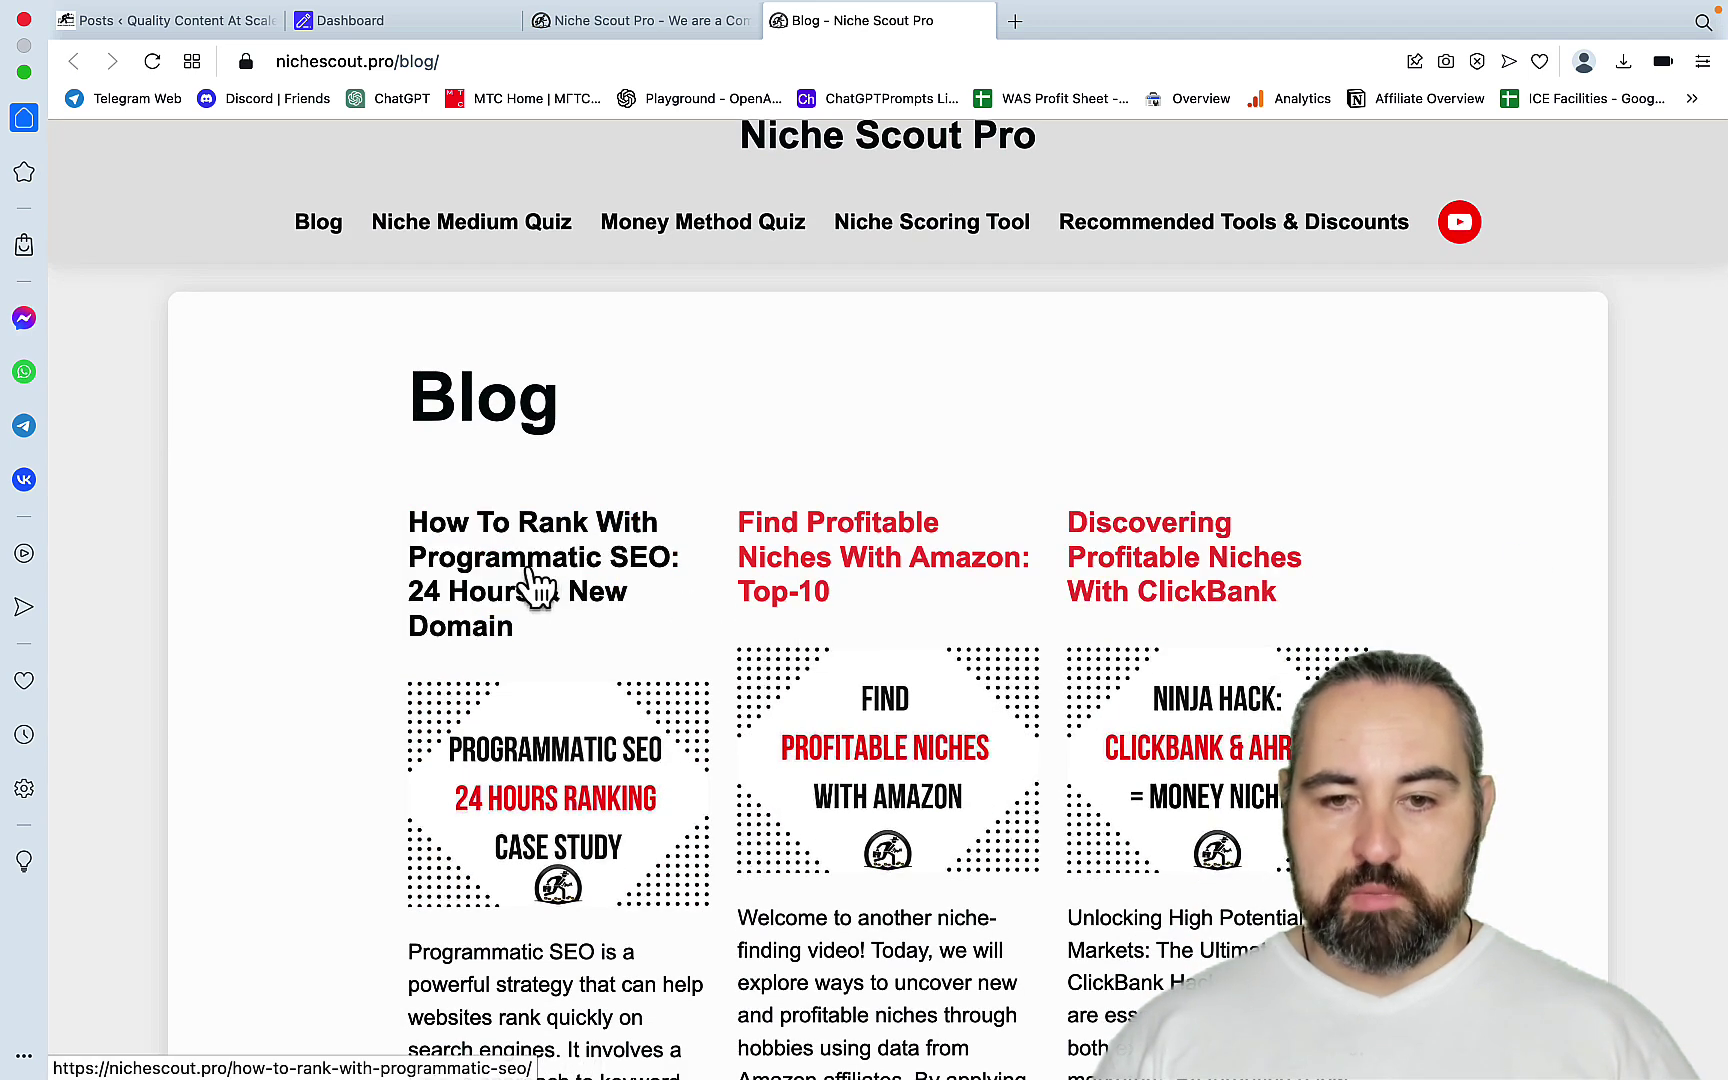
scroll(1422, 636, down, 5)
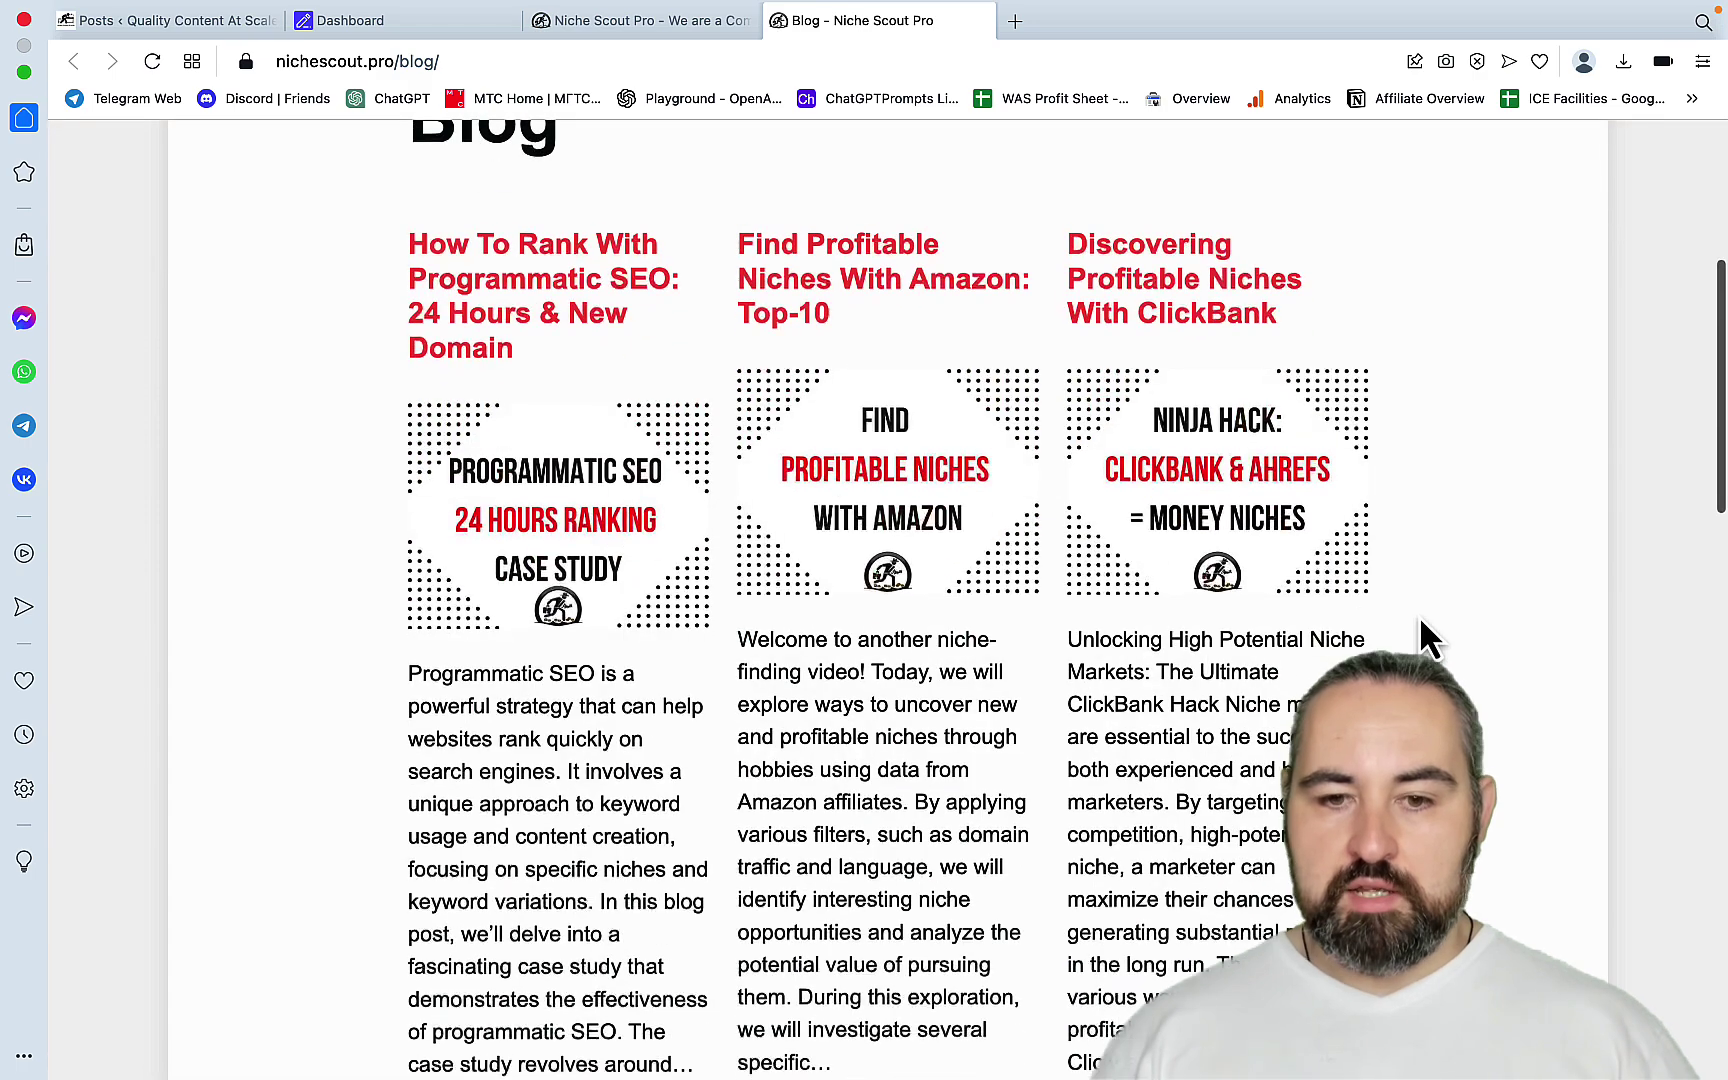
scroll(1430, 636, down, 14)
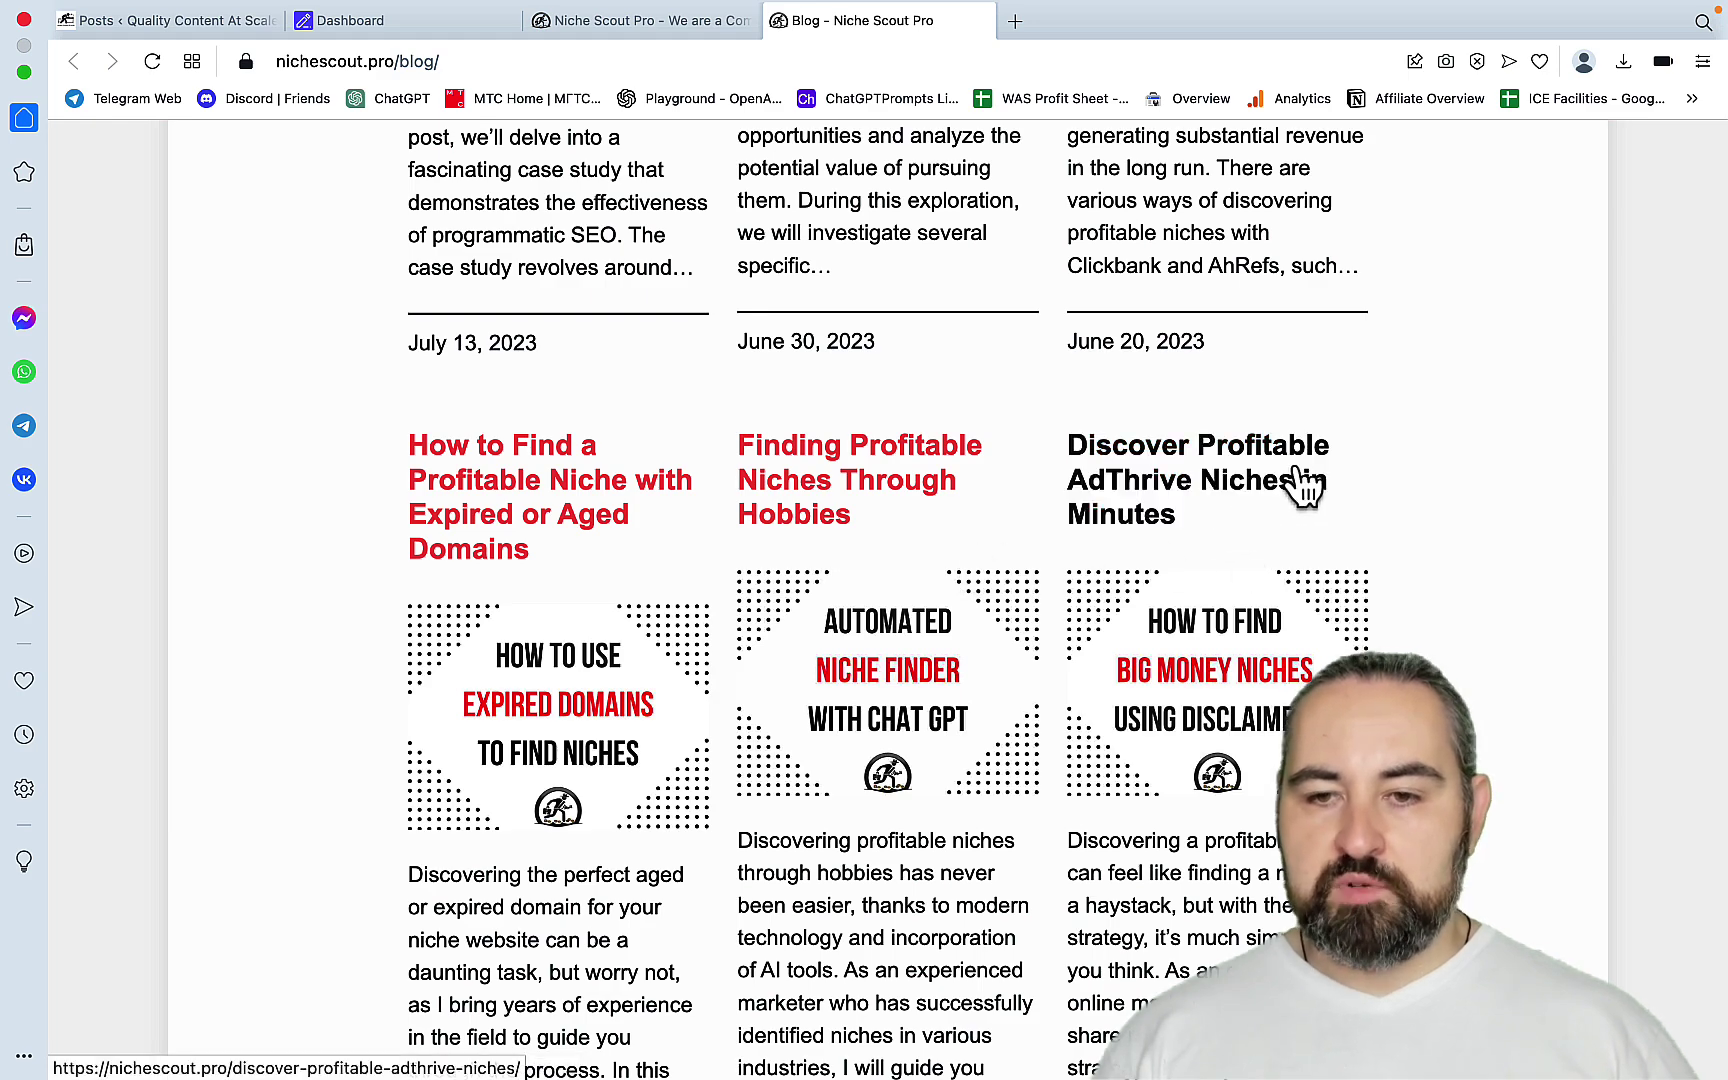
scroll(1300, 588, down, 4)
scroll(1315, 662, up, 8)
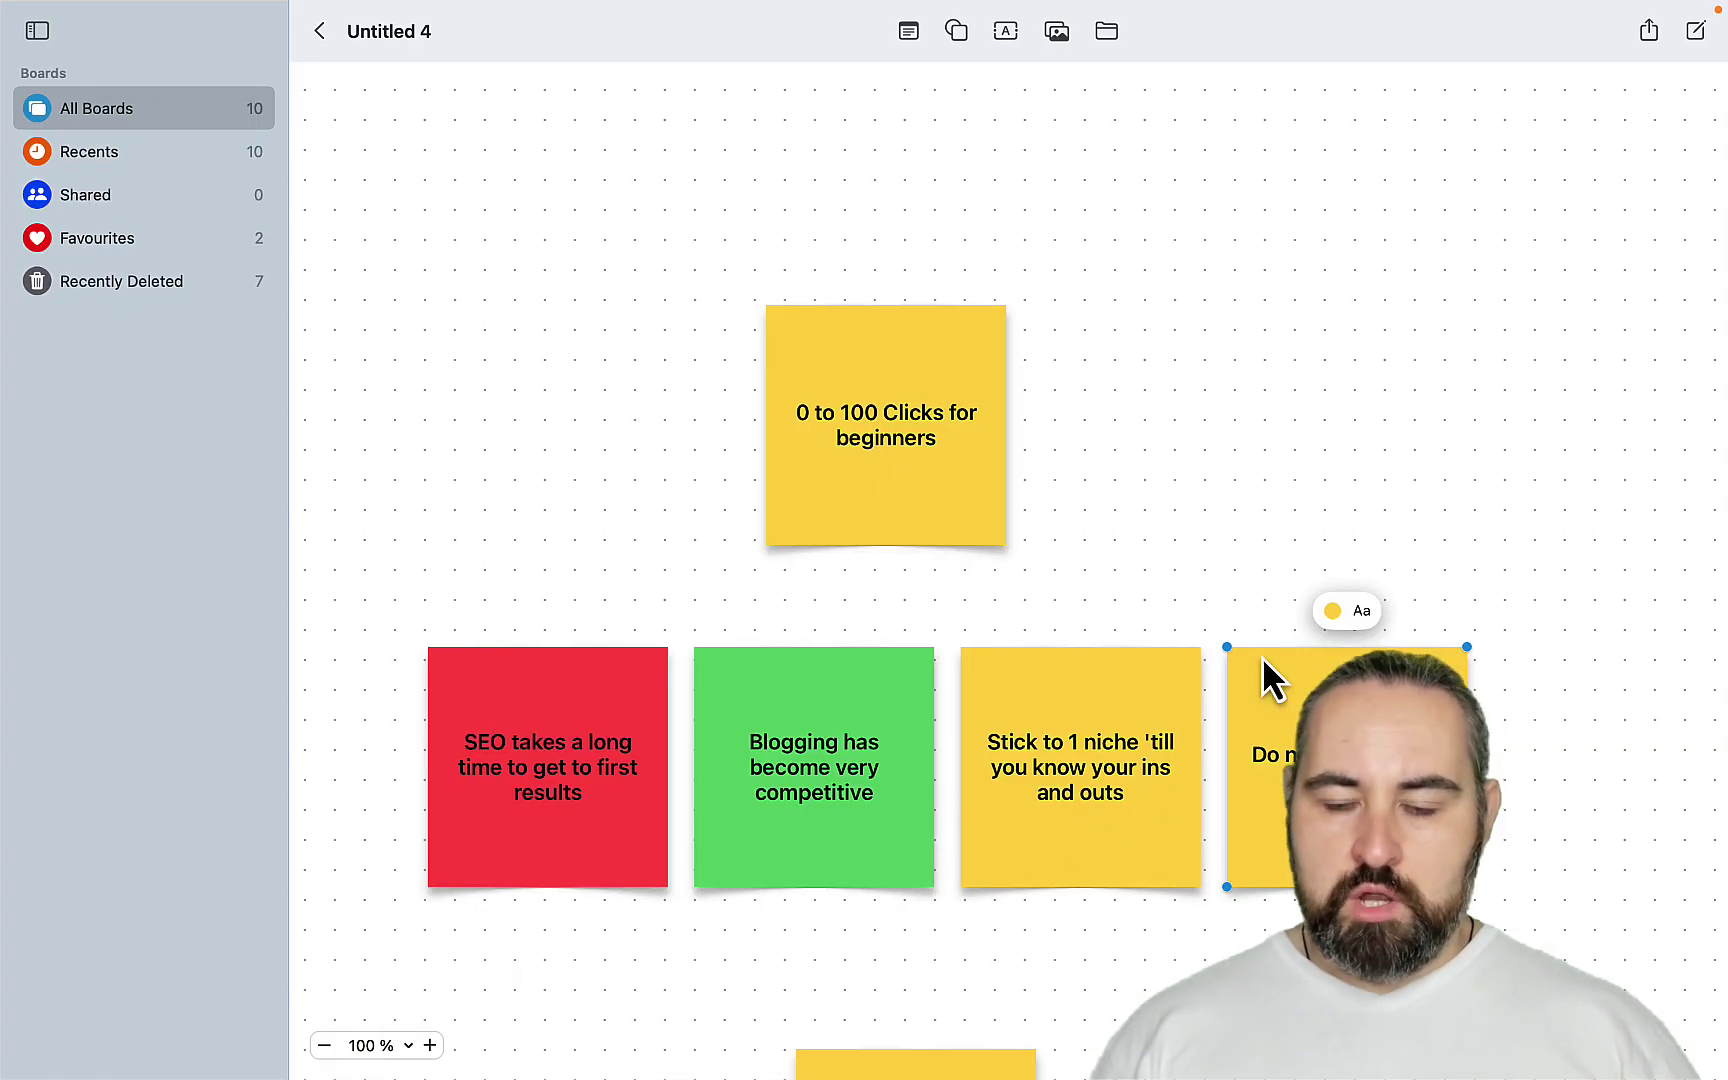
click(1497, 470)
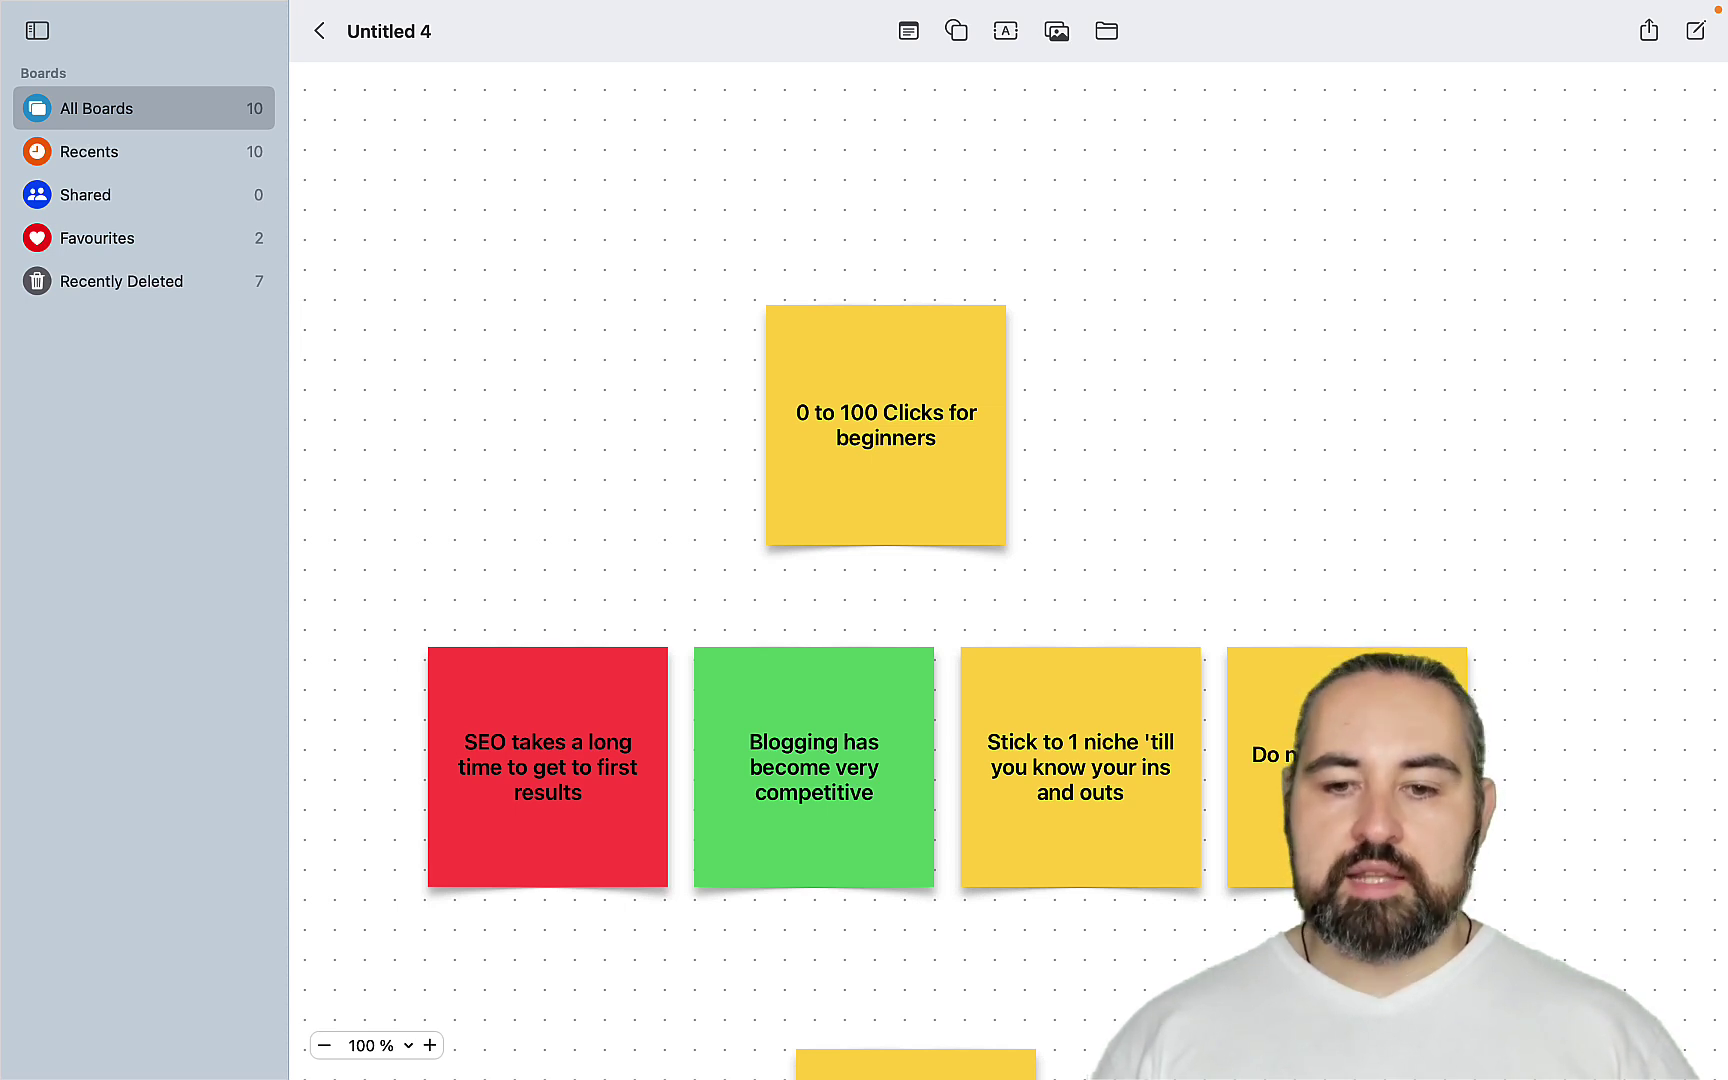
scroll(1000, 570, left, 3)
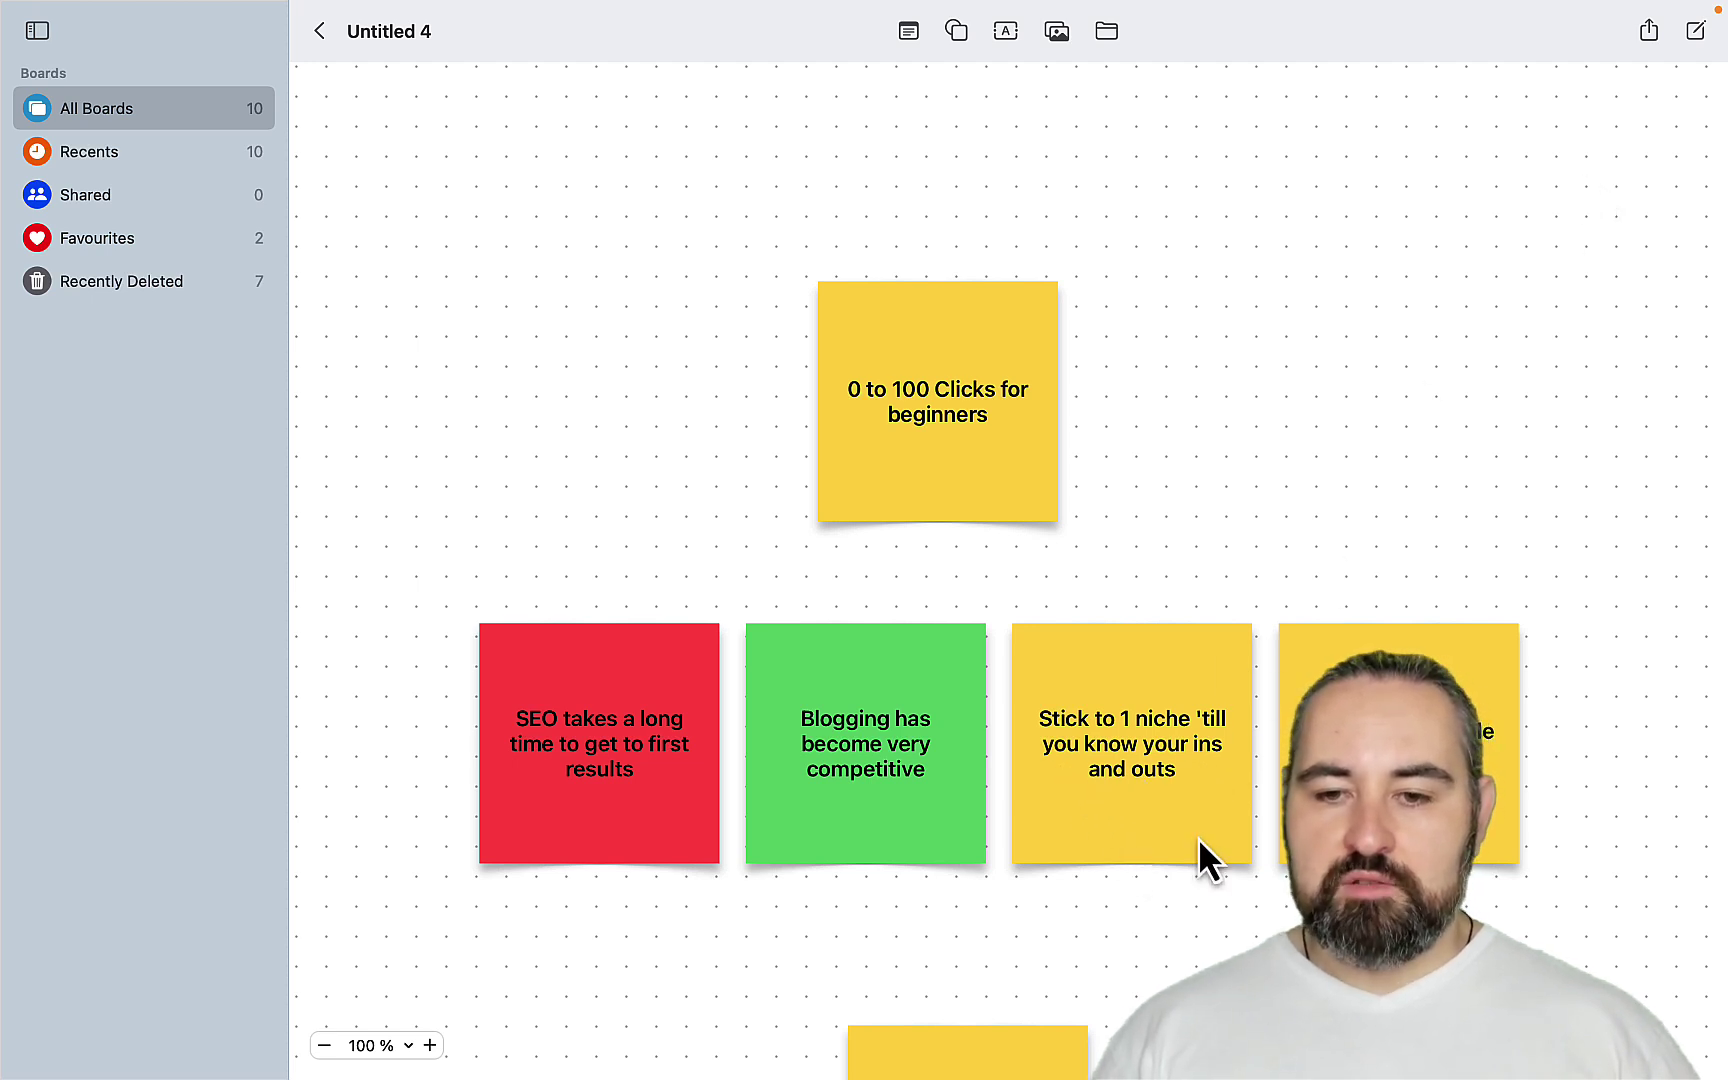
scroll(1197, 837, down, 5)
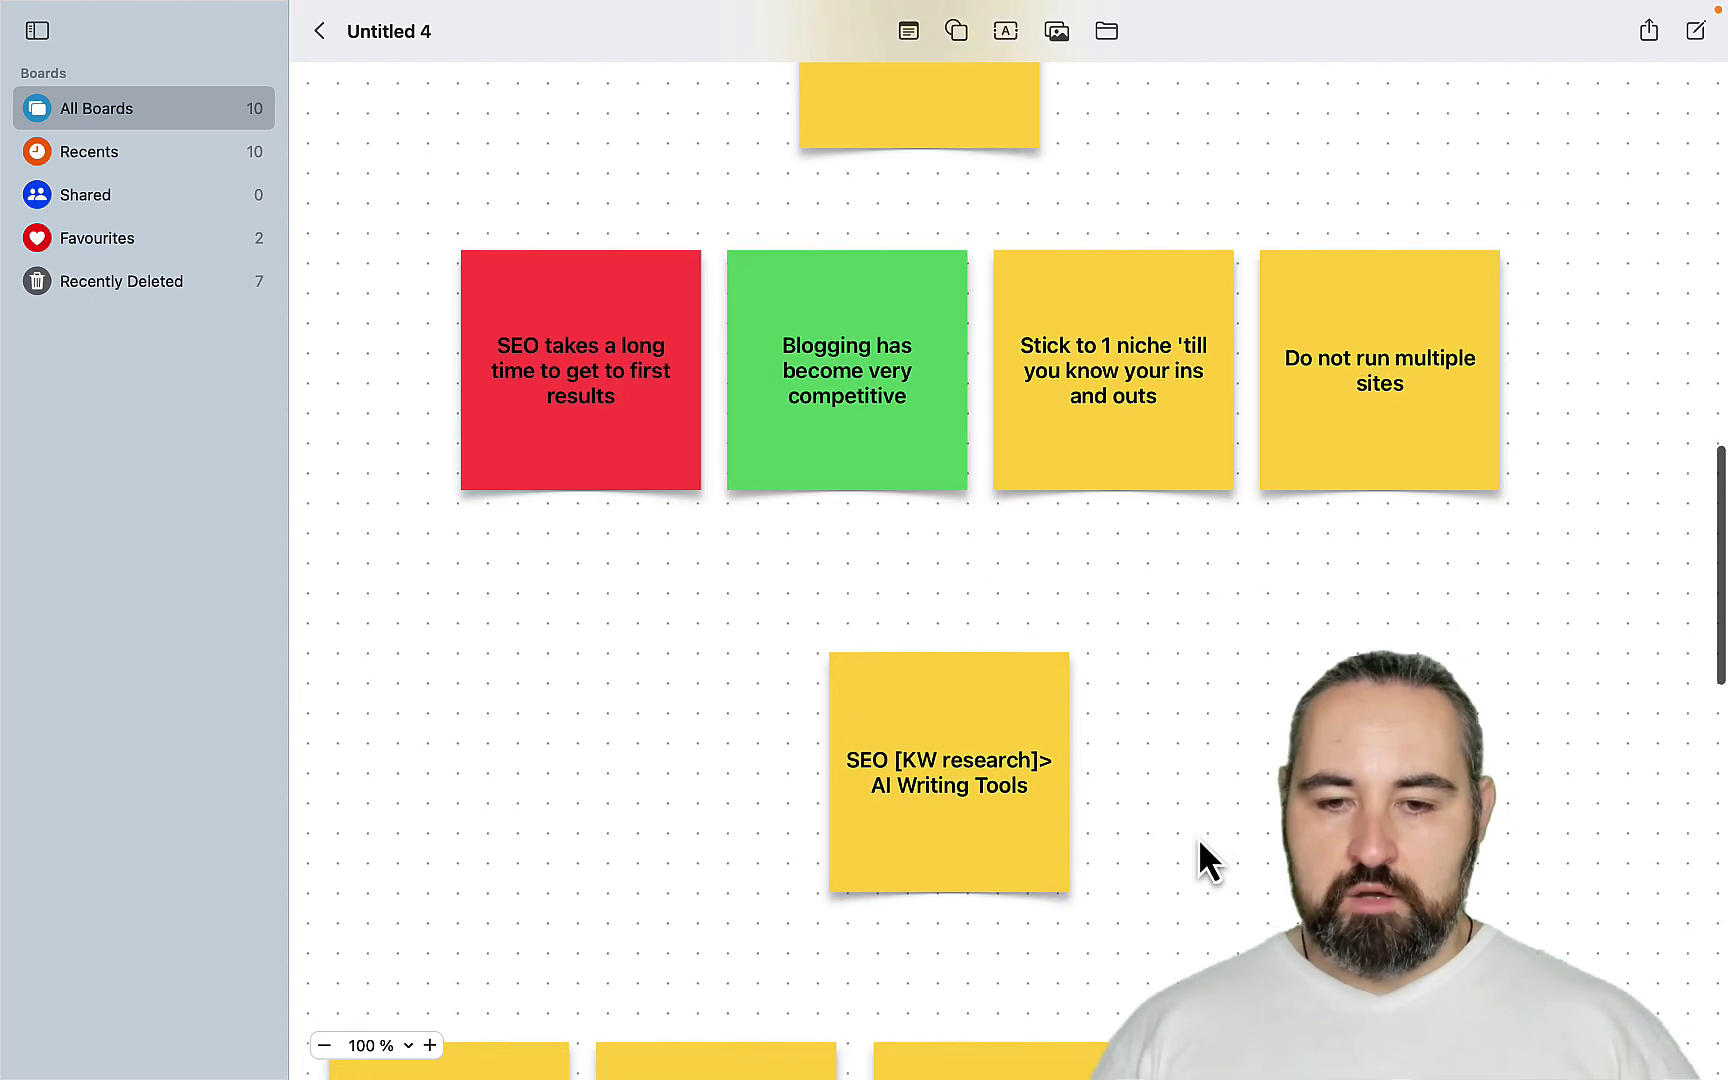
scroll(1197, 837, down, 1)
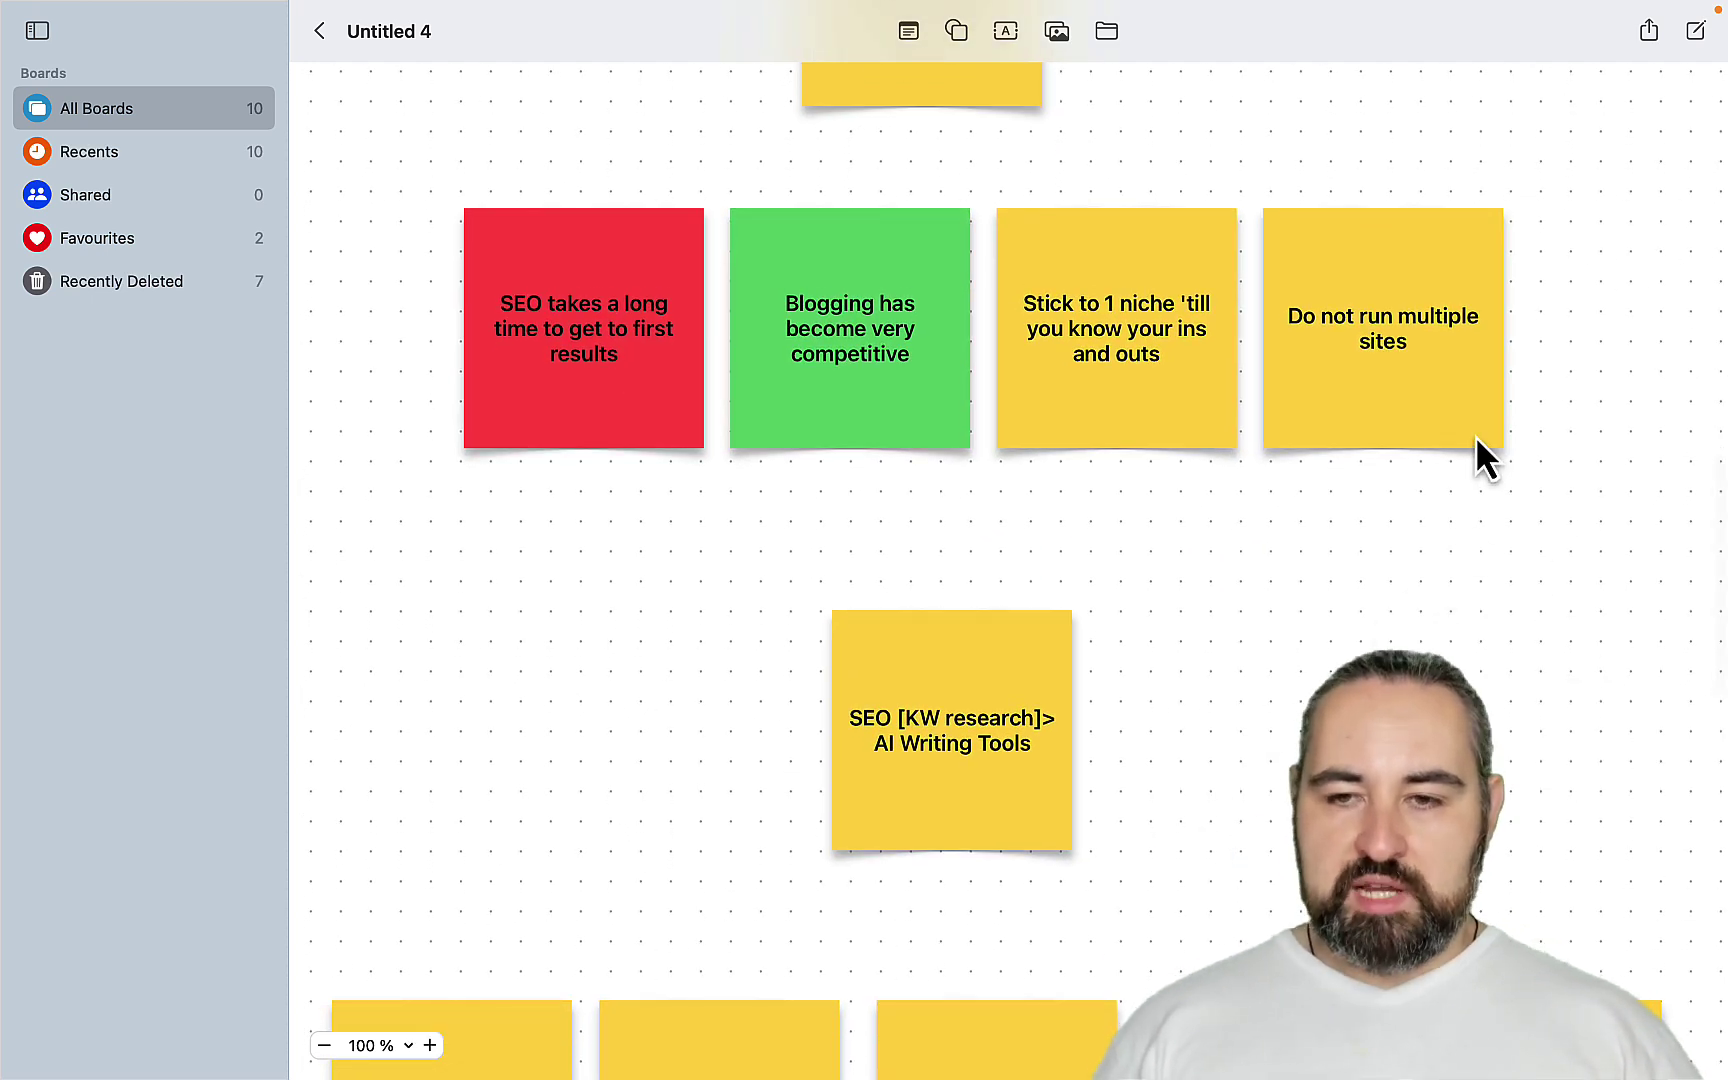
scroll(1013, 898, left, 1)
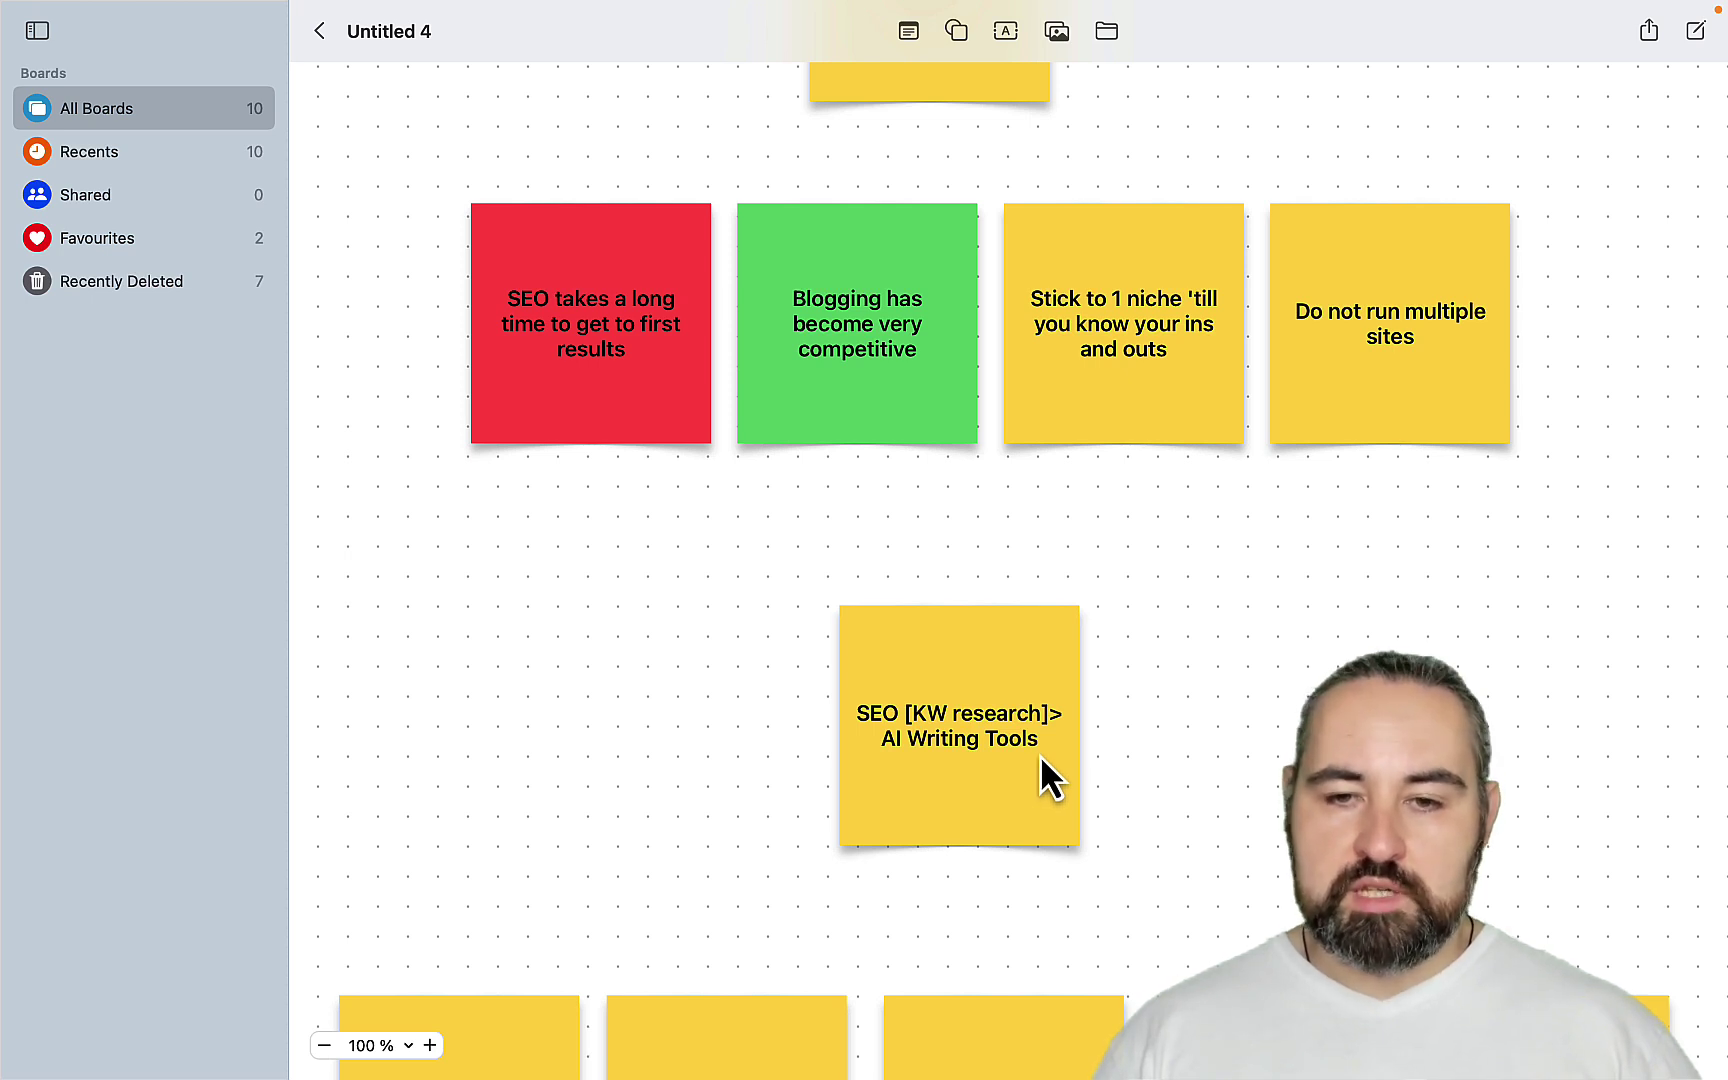
Step: Look over the Cheap, Bulk generation, Easy to set up and Images notes
scroll(1040, 755, down, 5)
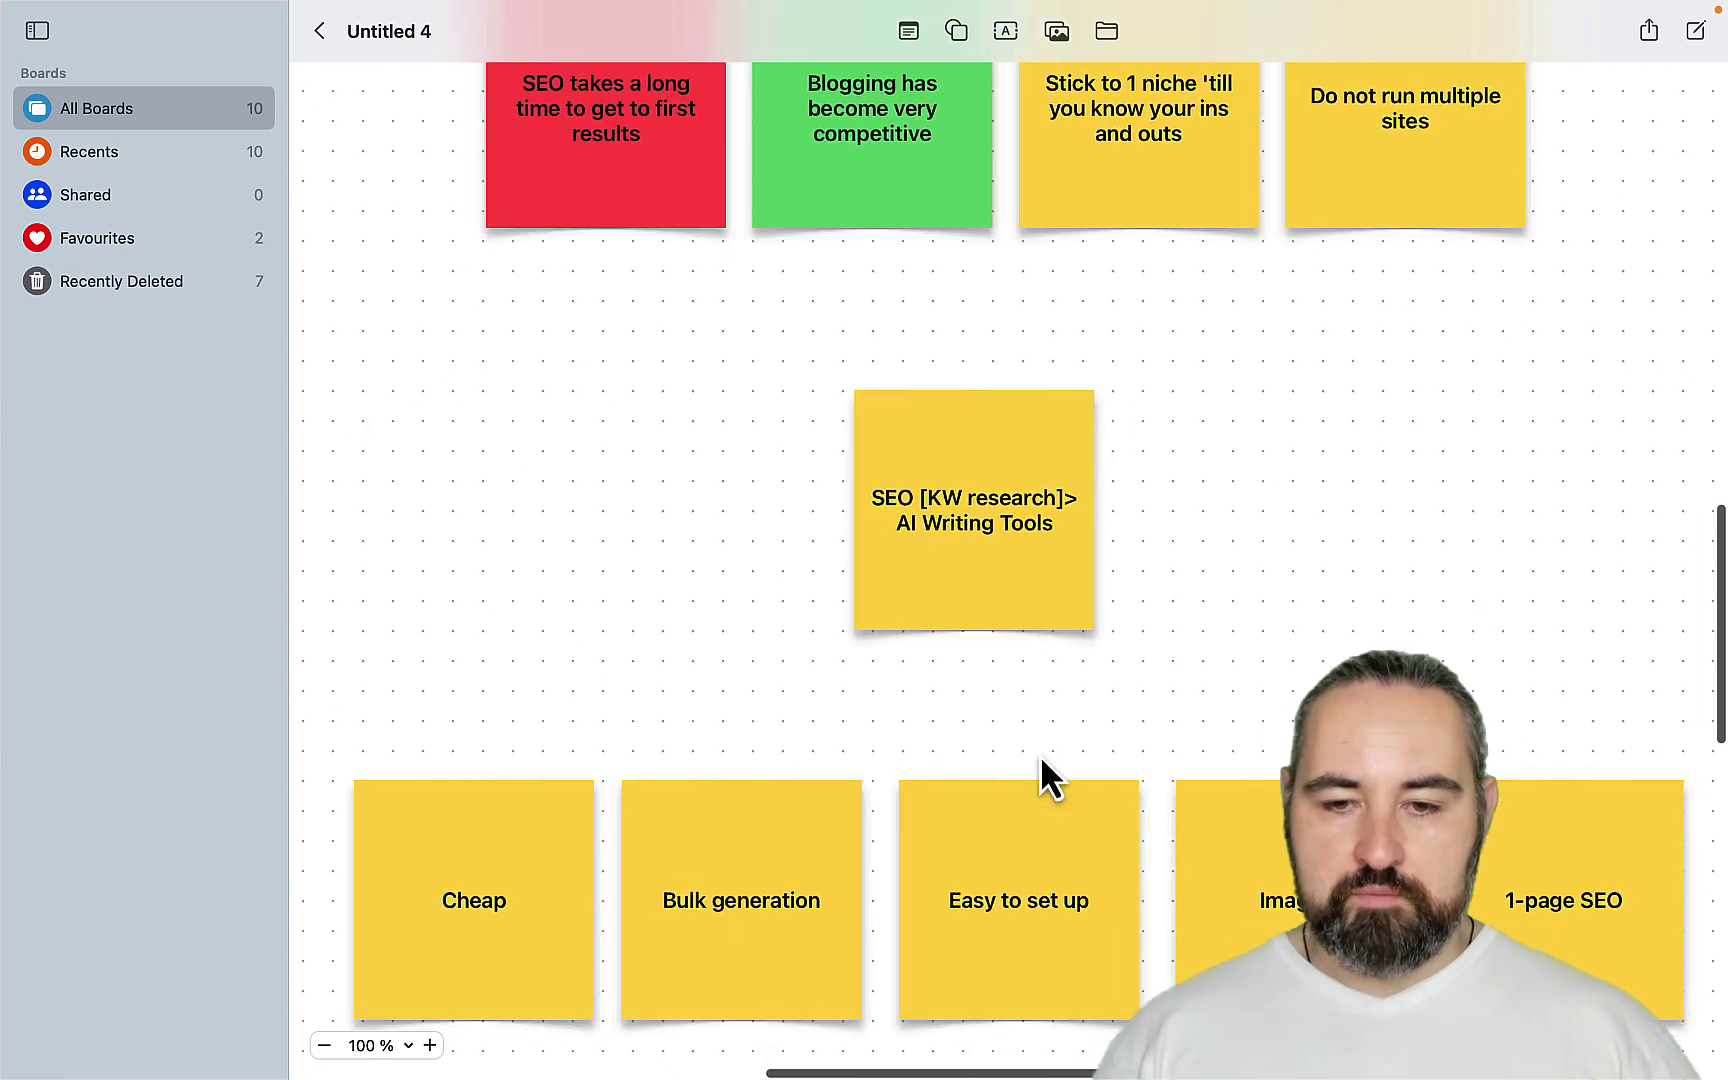
scroll(1040, 755, down, 2)
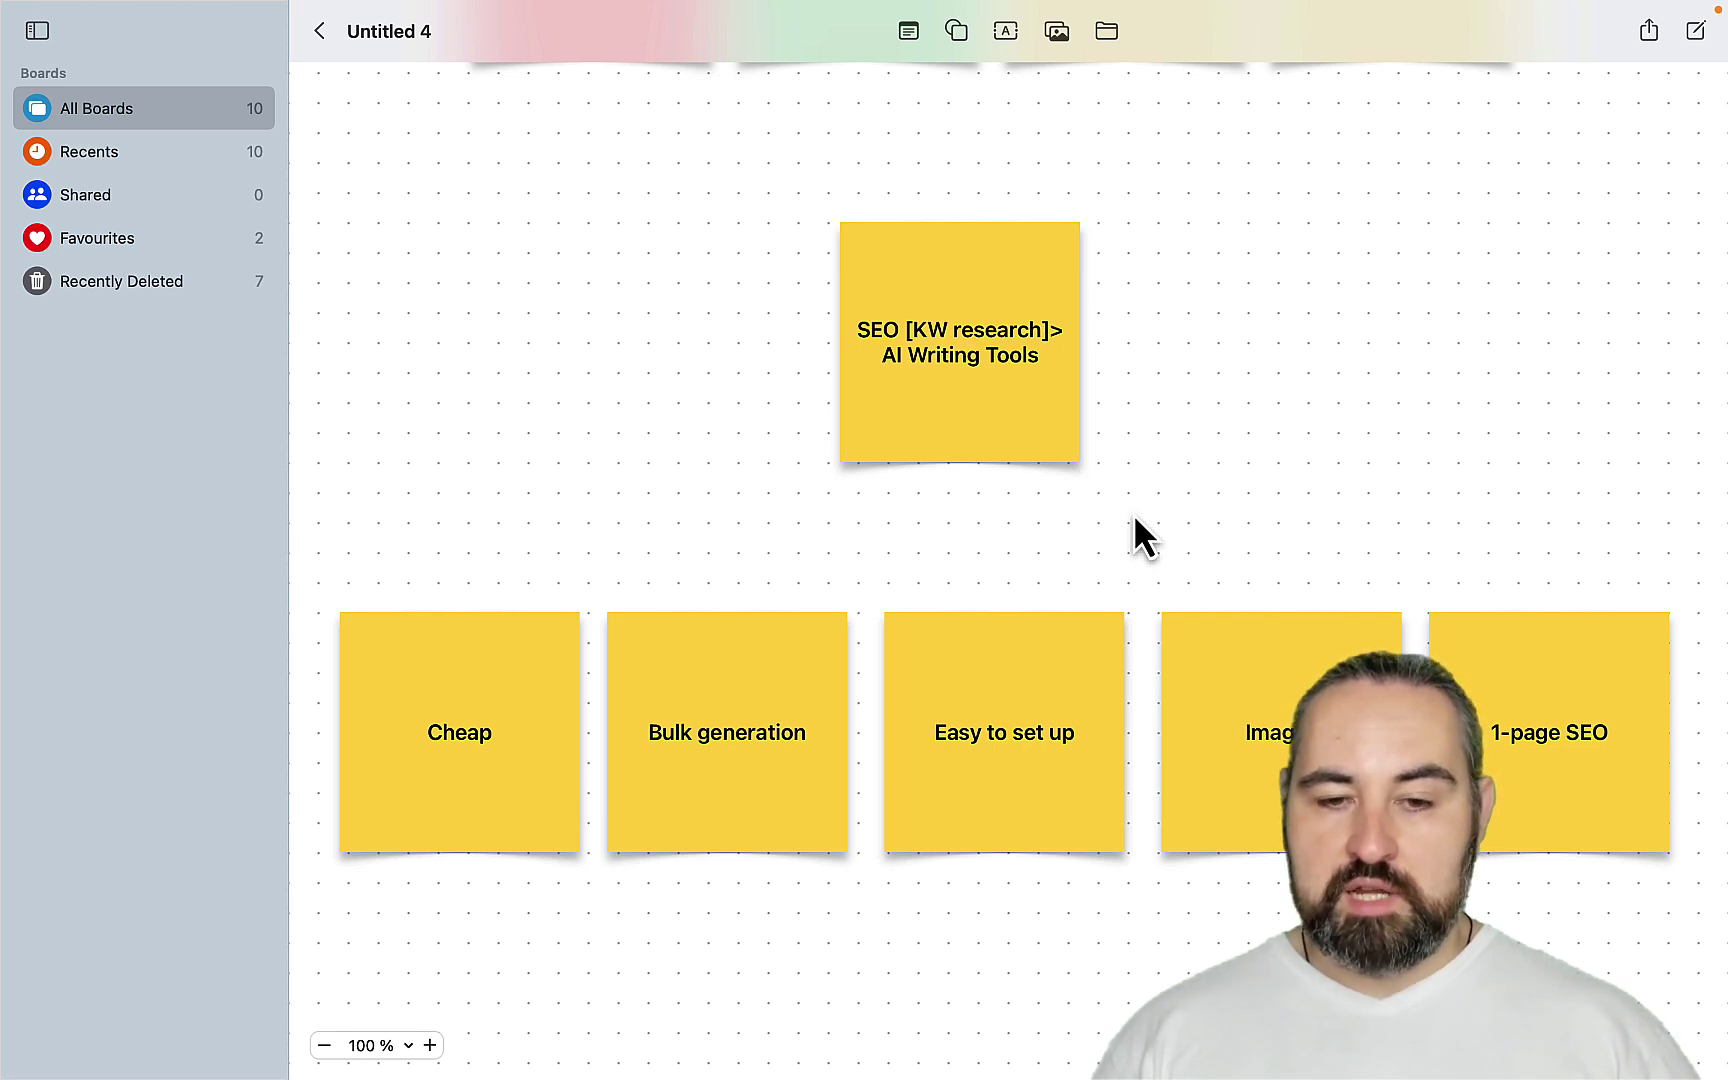
click(491, 806)
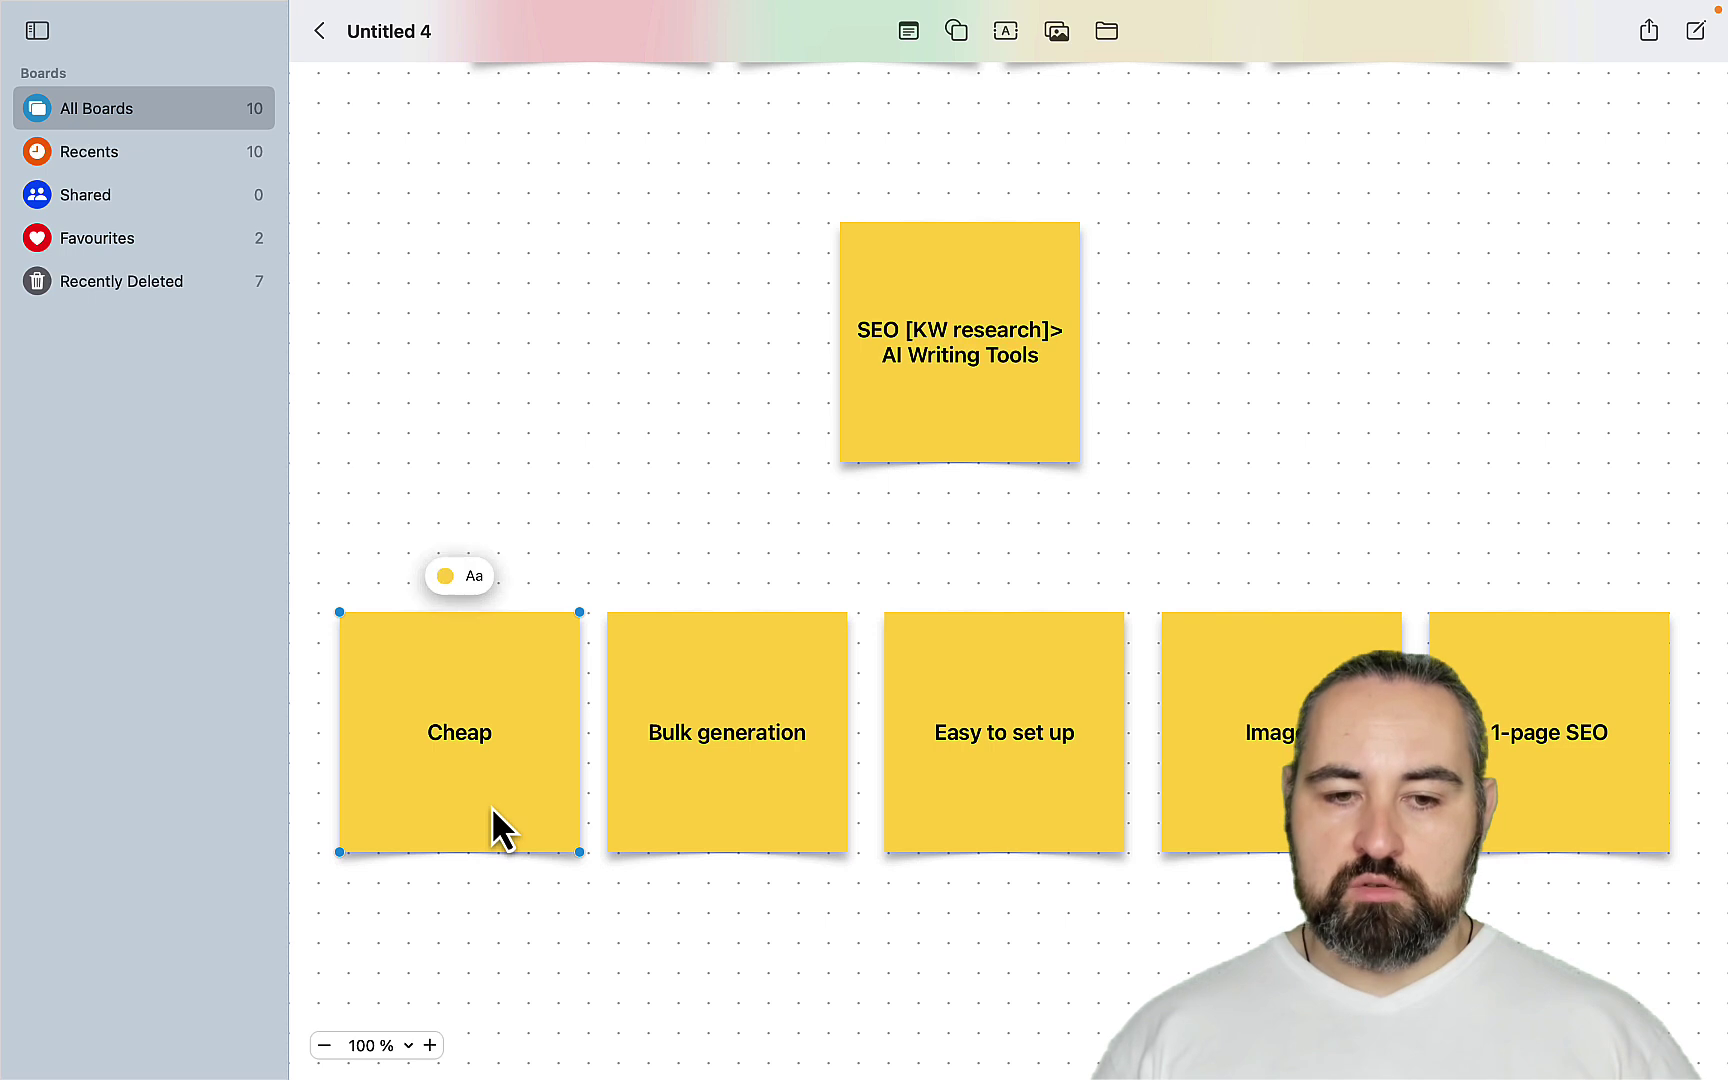
click(513, 900)
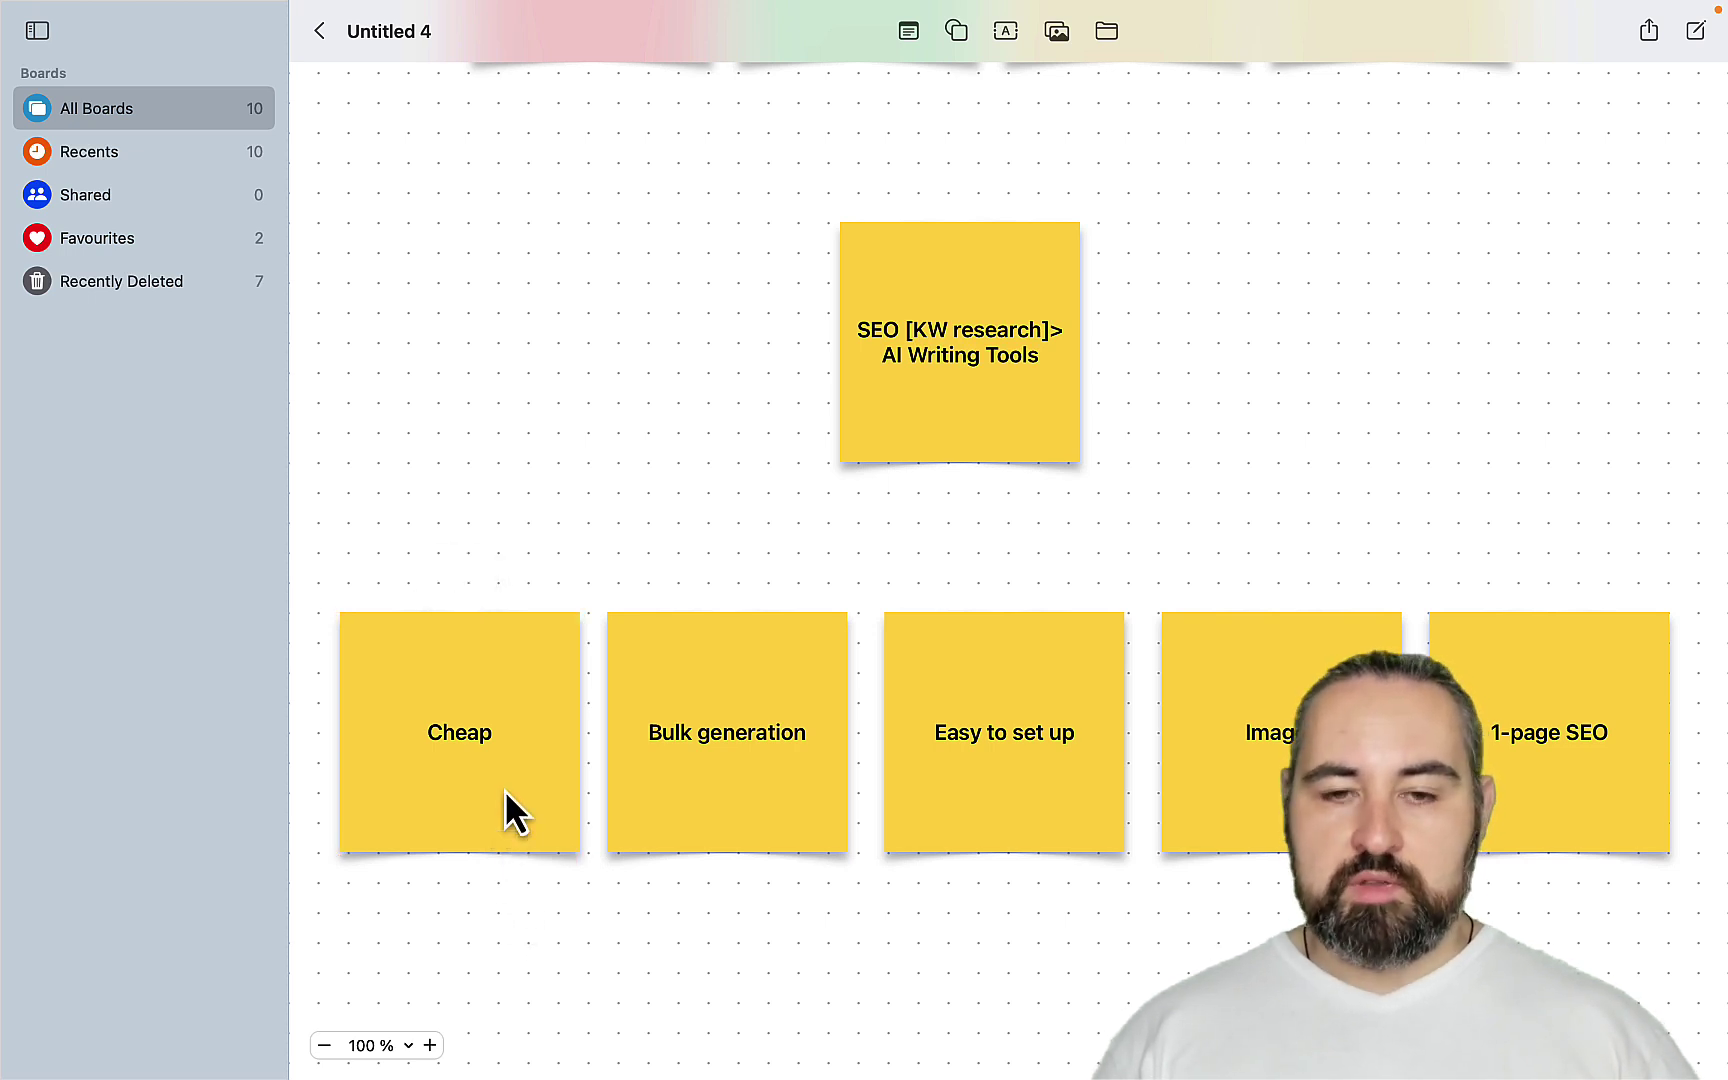
click(700, 820)
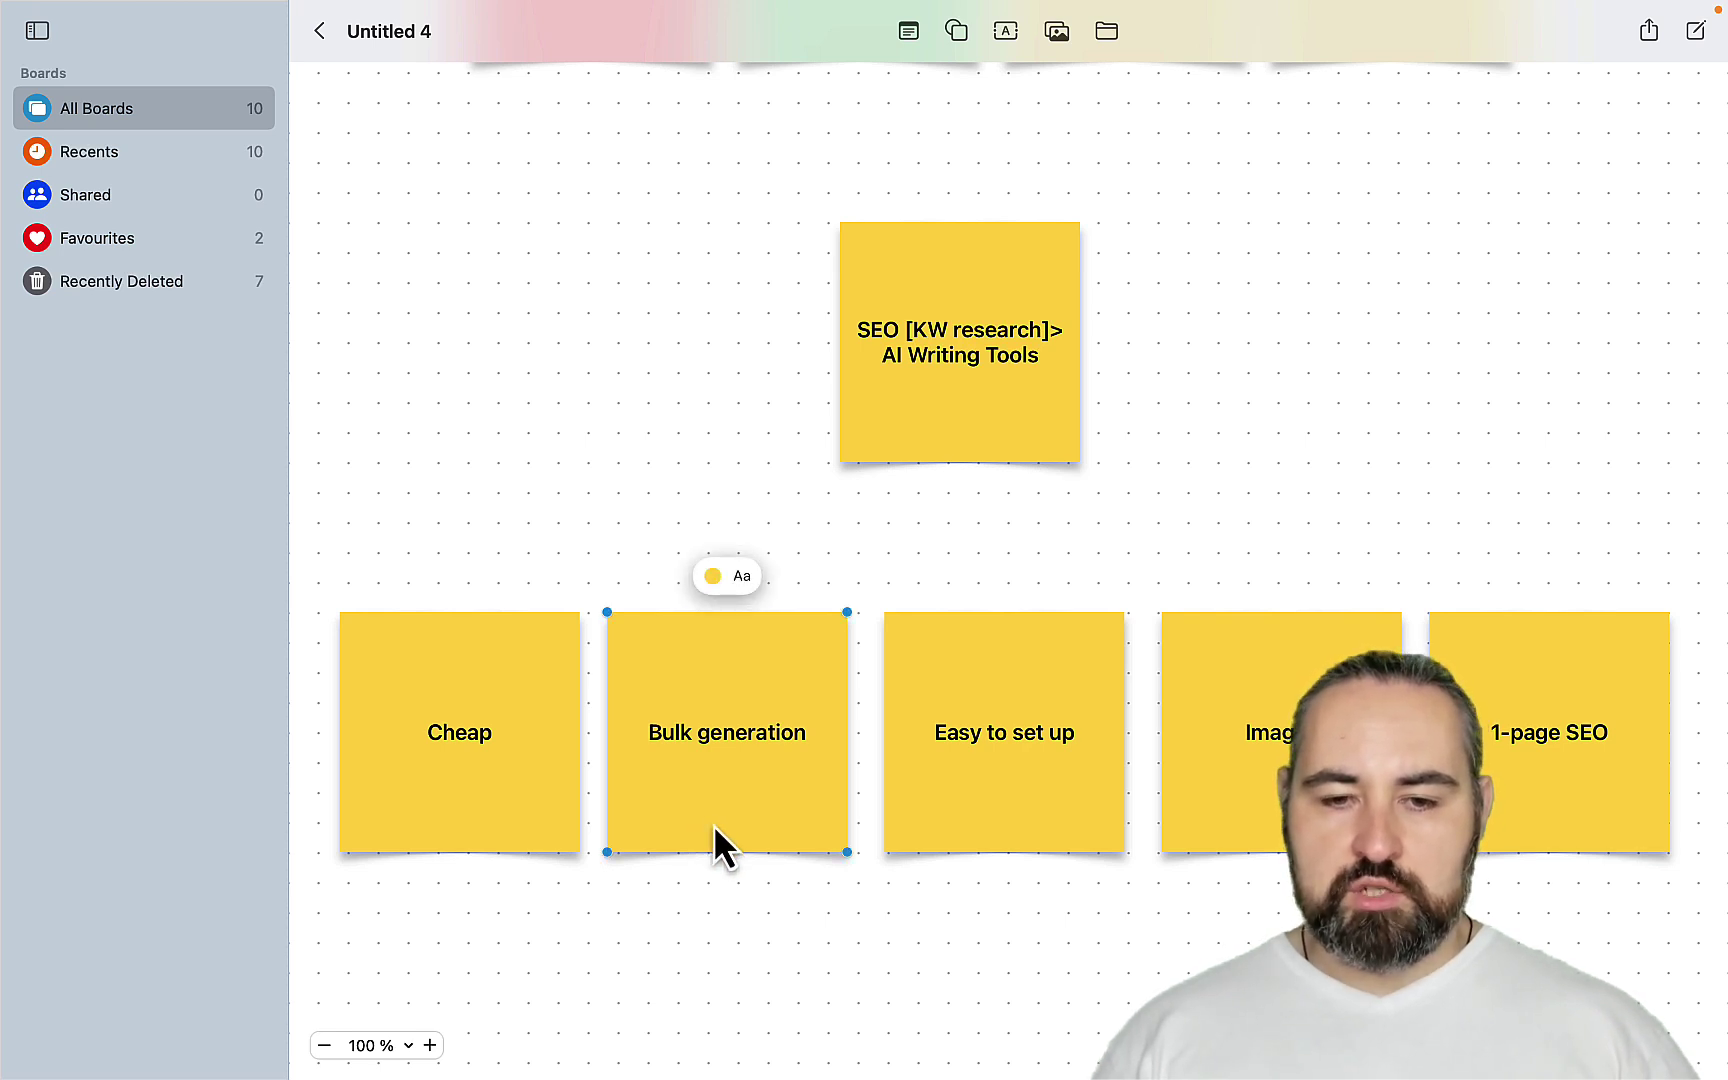
click(1076, 832)
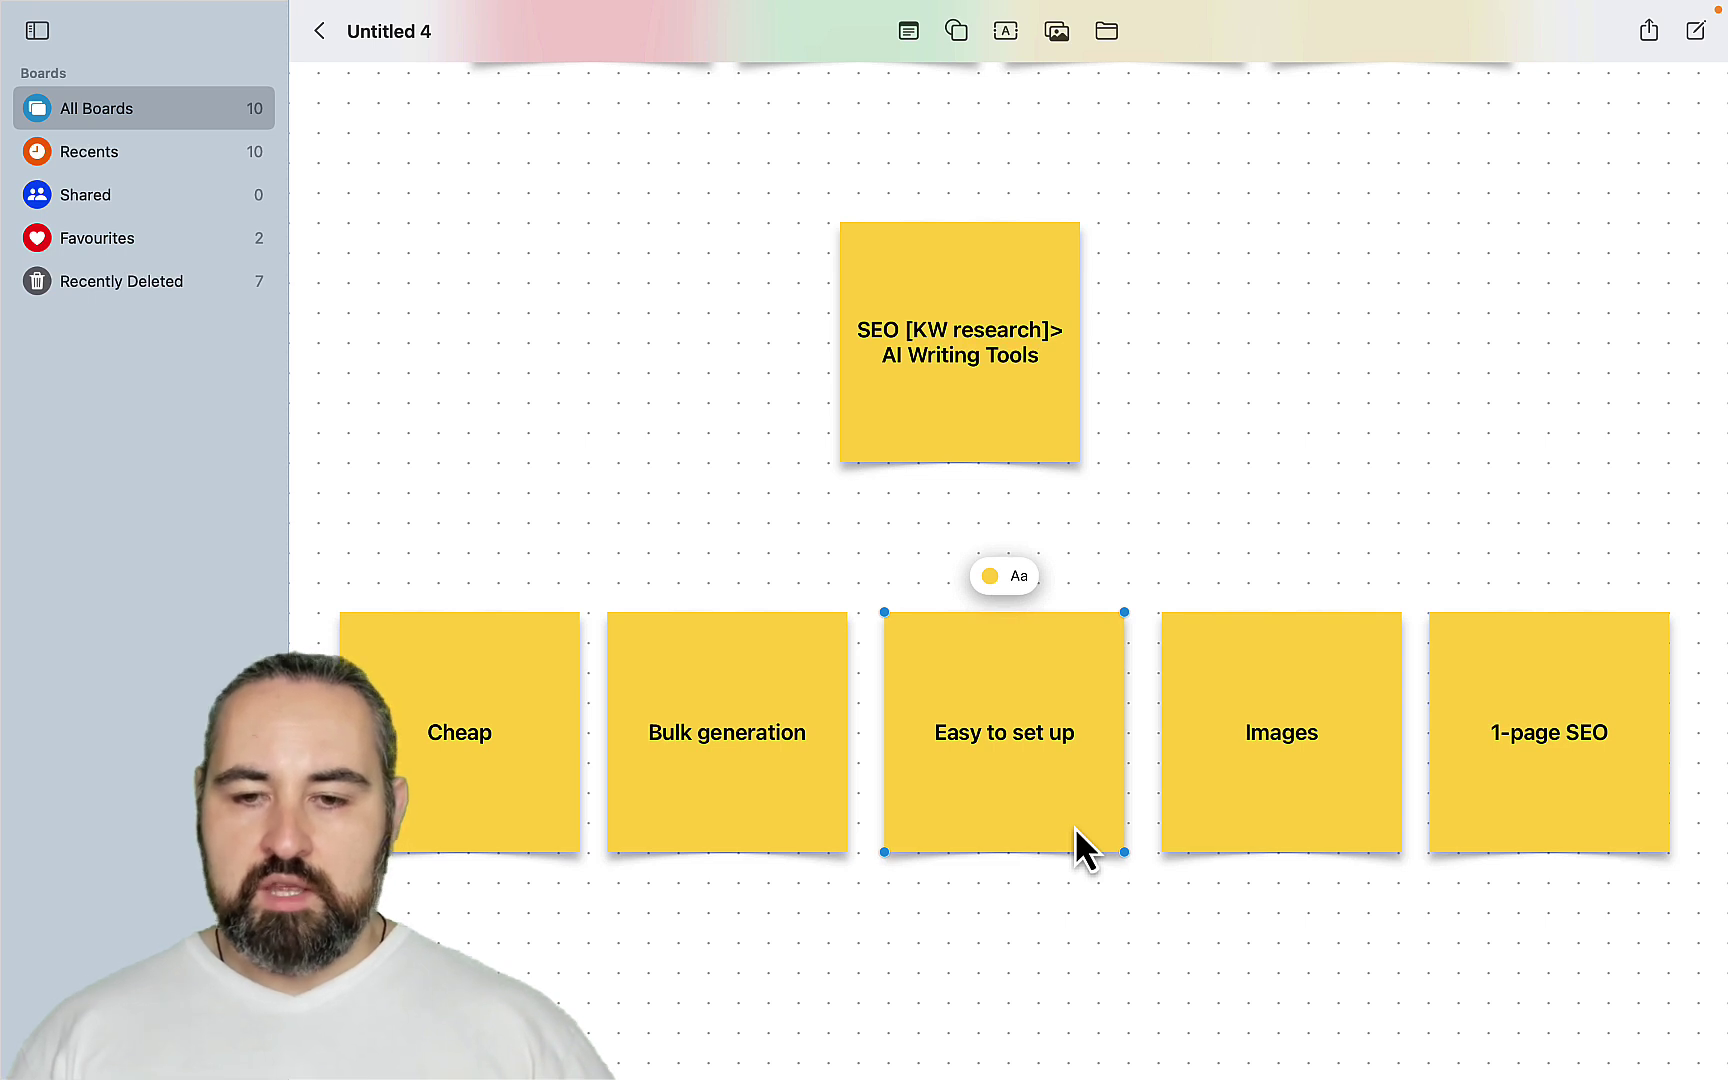
click(1267, 826)
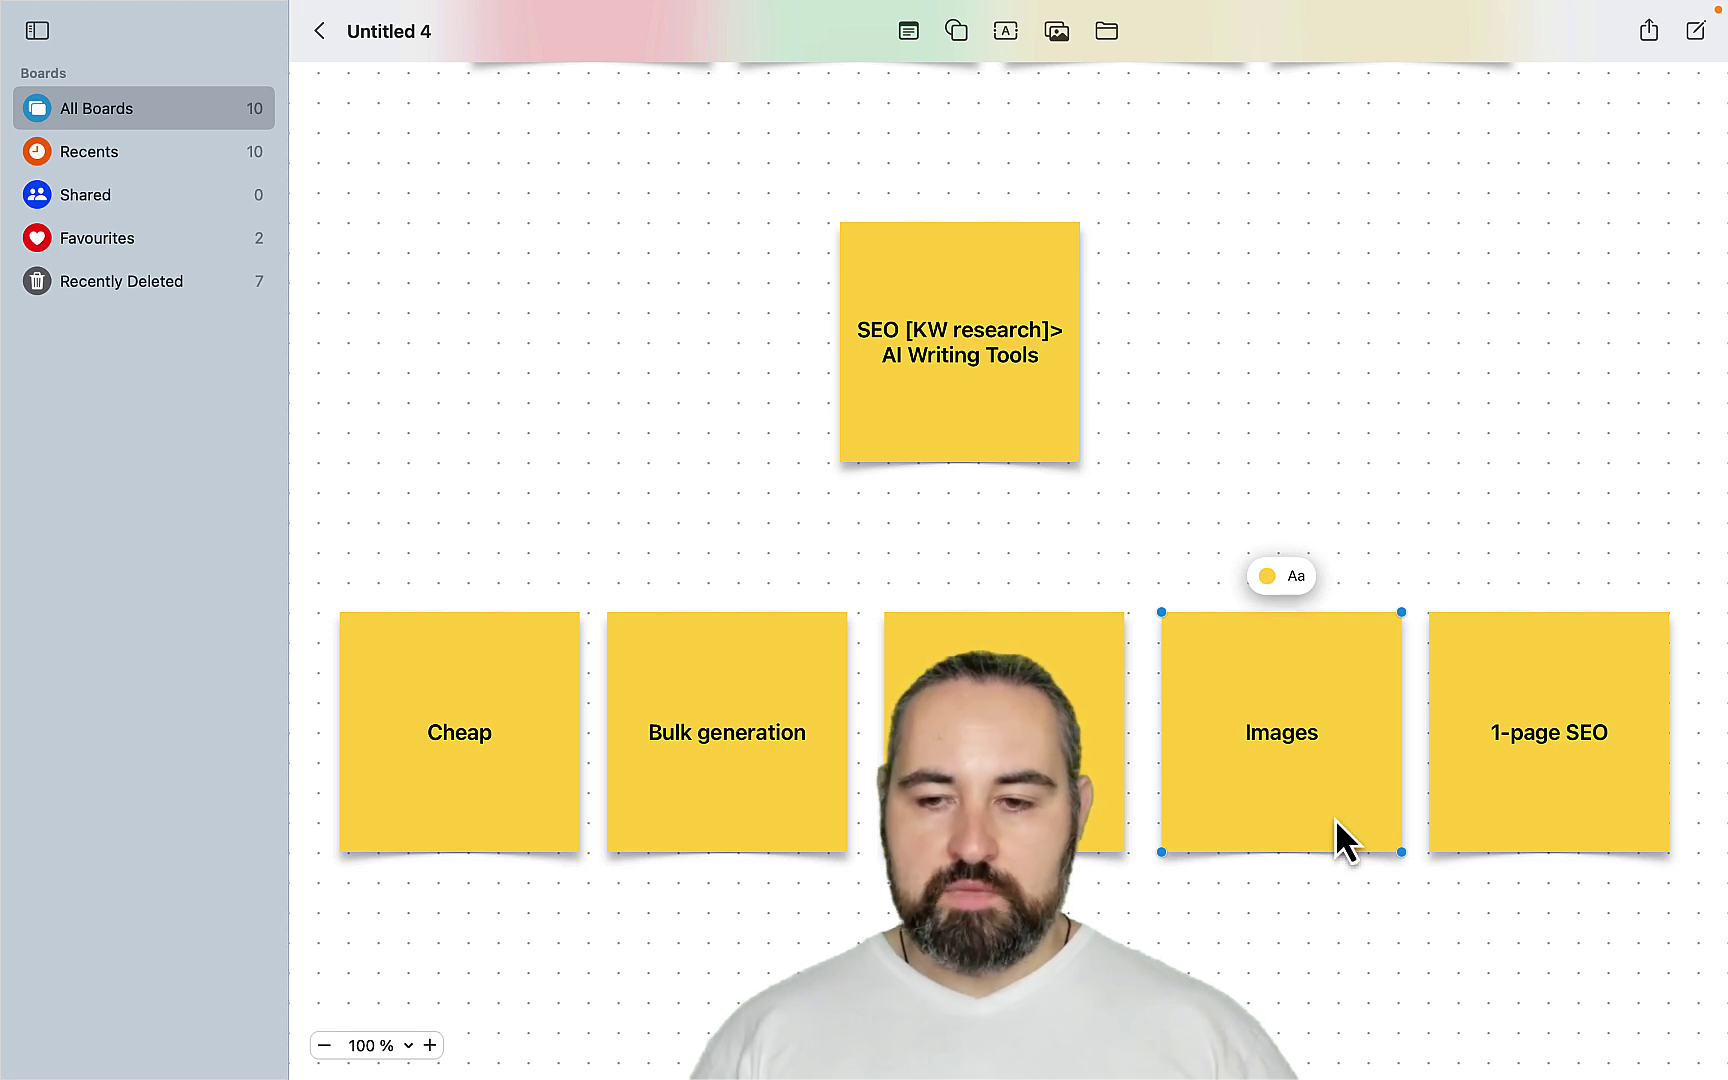
Step: Rewrite the text of the 1-page SEO sticky note
click(1568, 836)
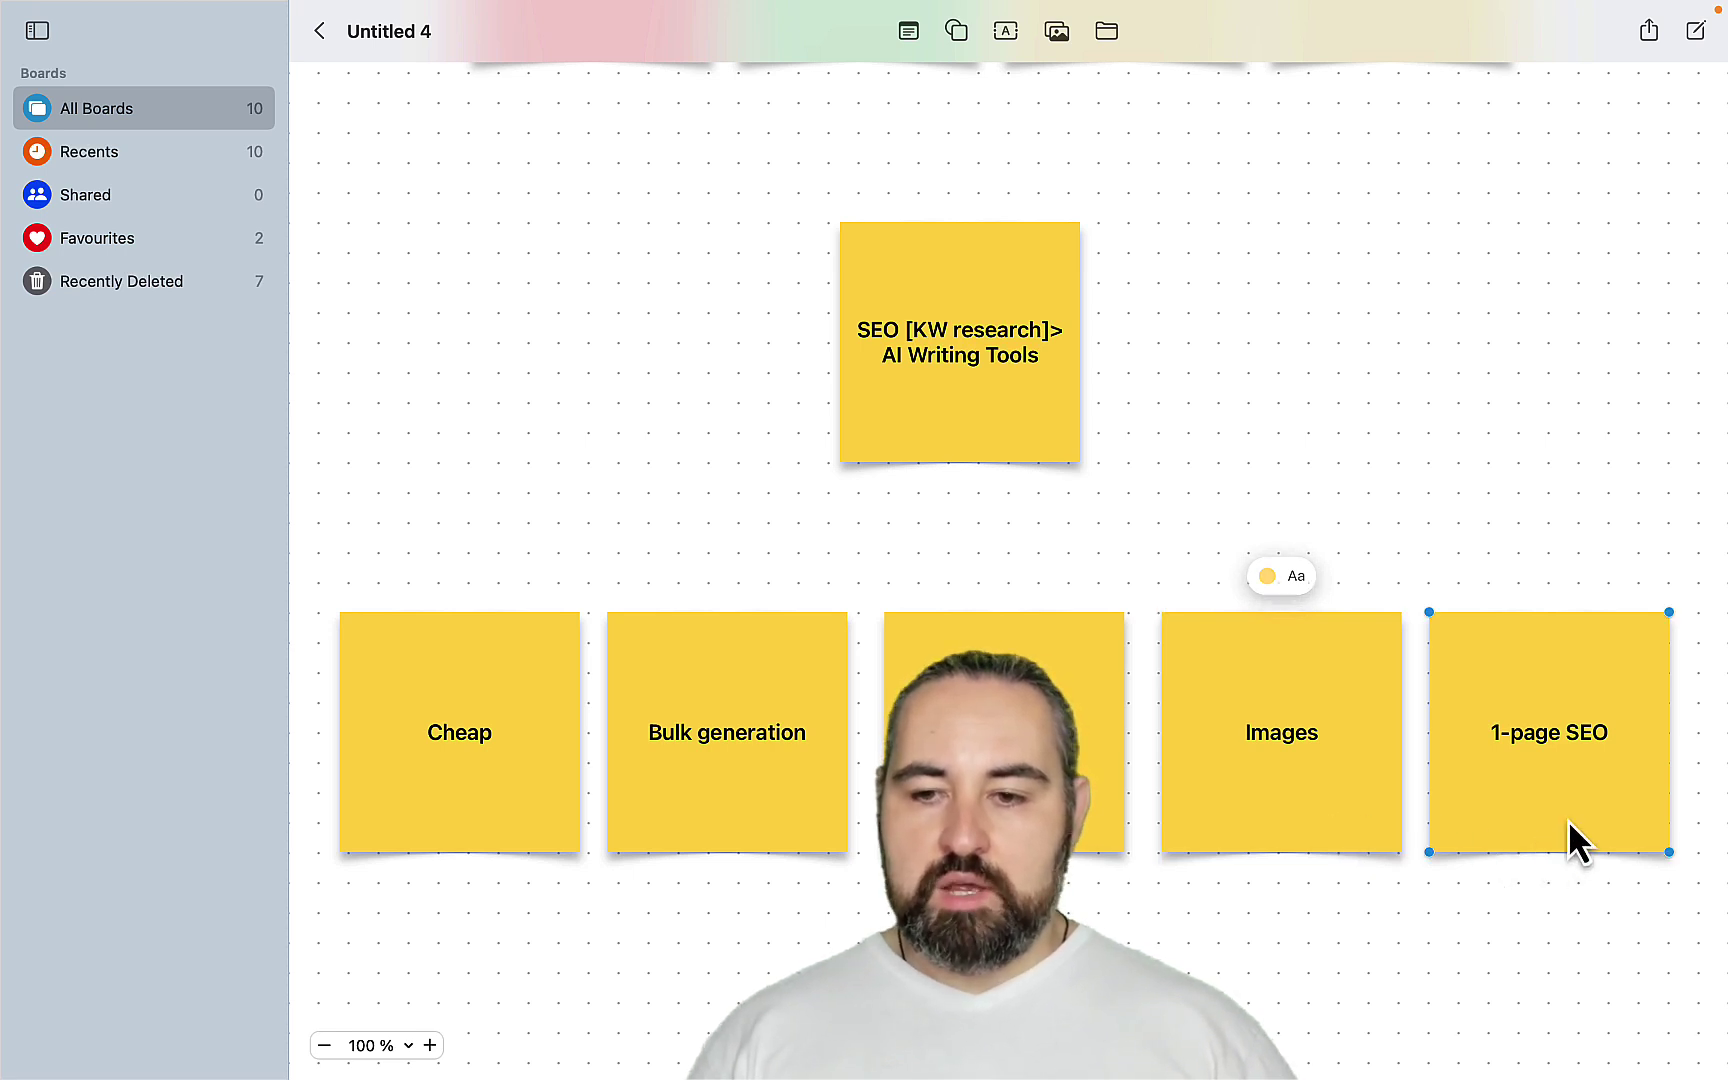
click(1512, 730)
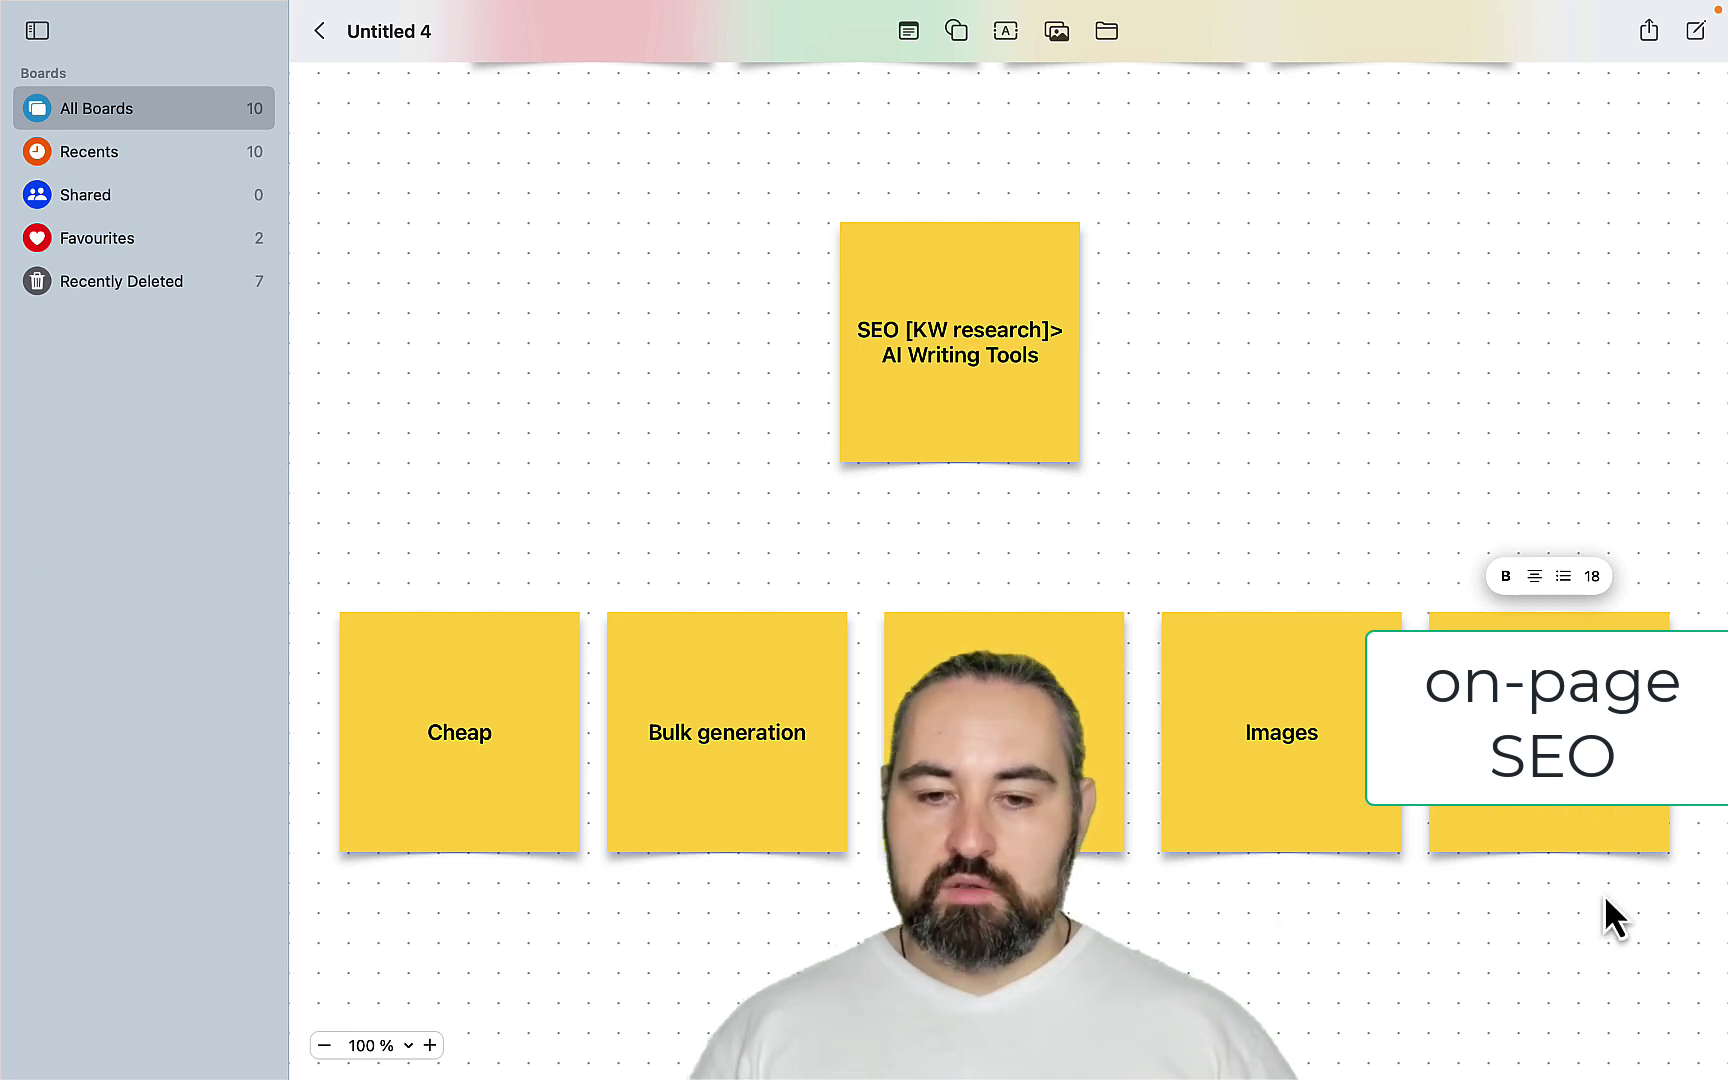
scroll(1605, 905, down, 2)
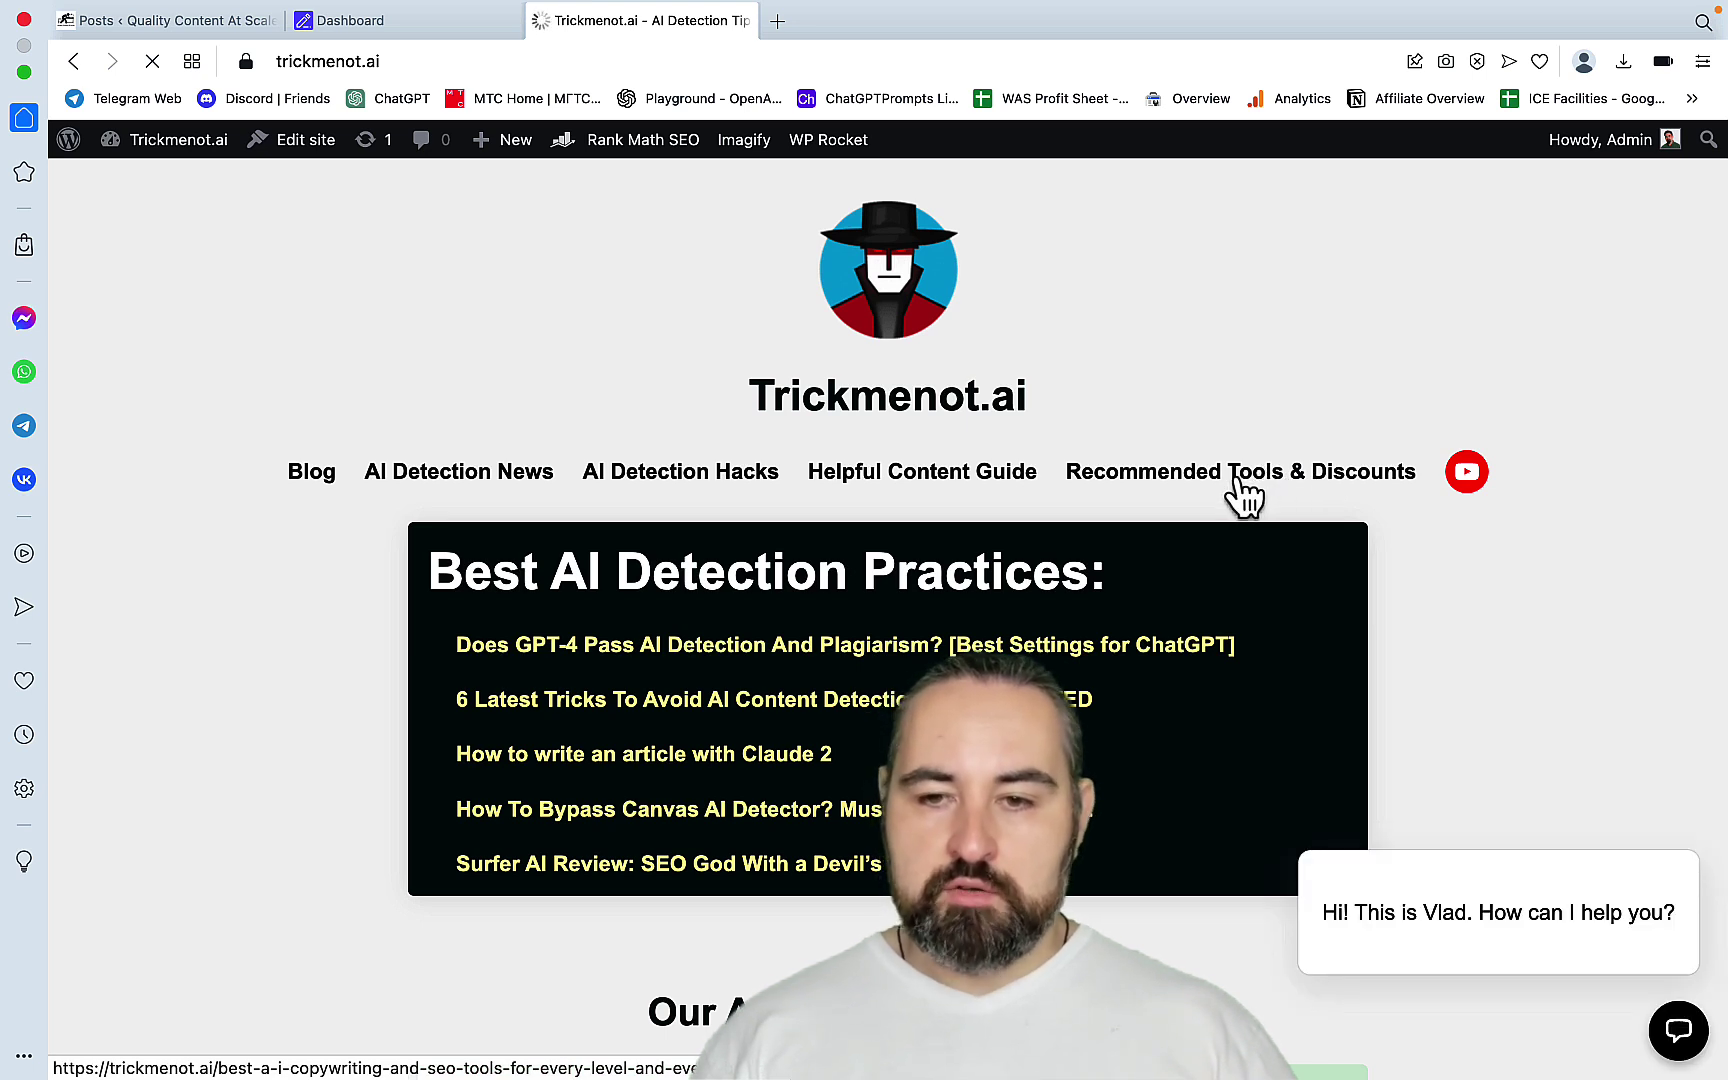
Step: Open Recommended Tools & Discounts and highlight the SEOWriting 30% Off coupon code
click(1238, 480)
scroll(1215, 567, down, 10)
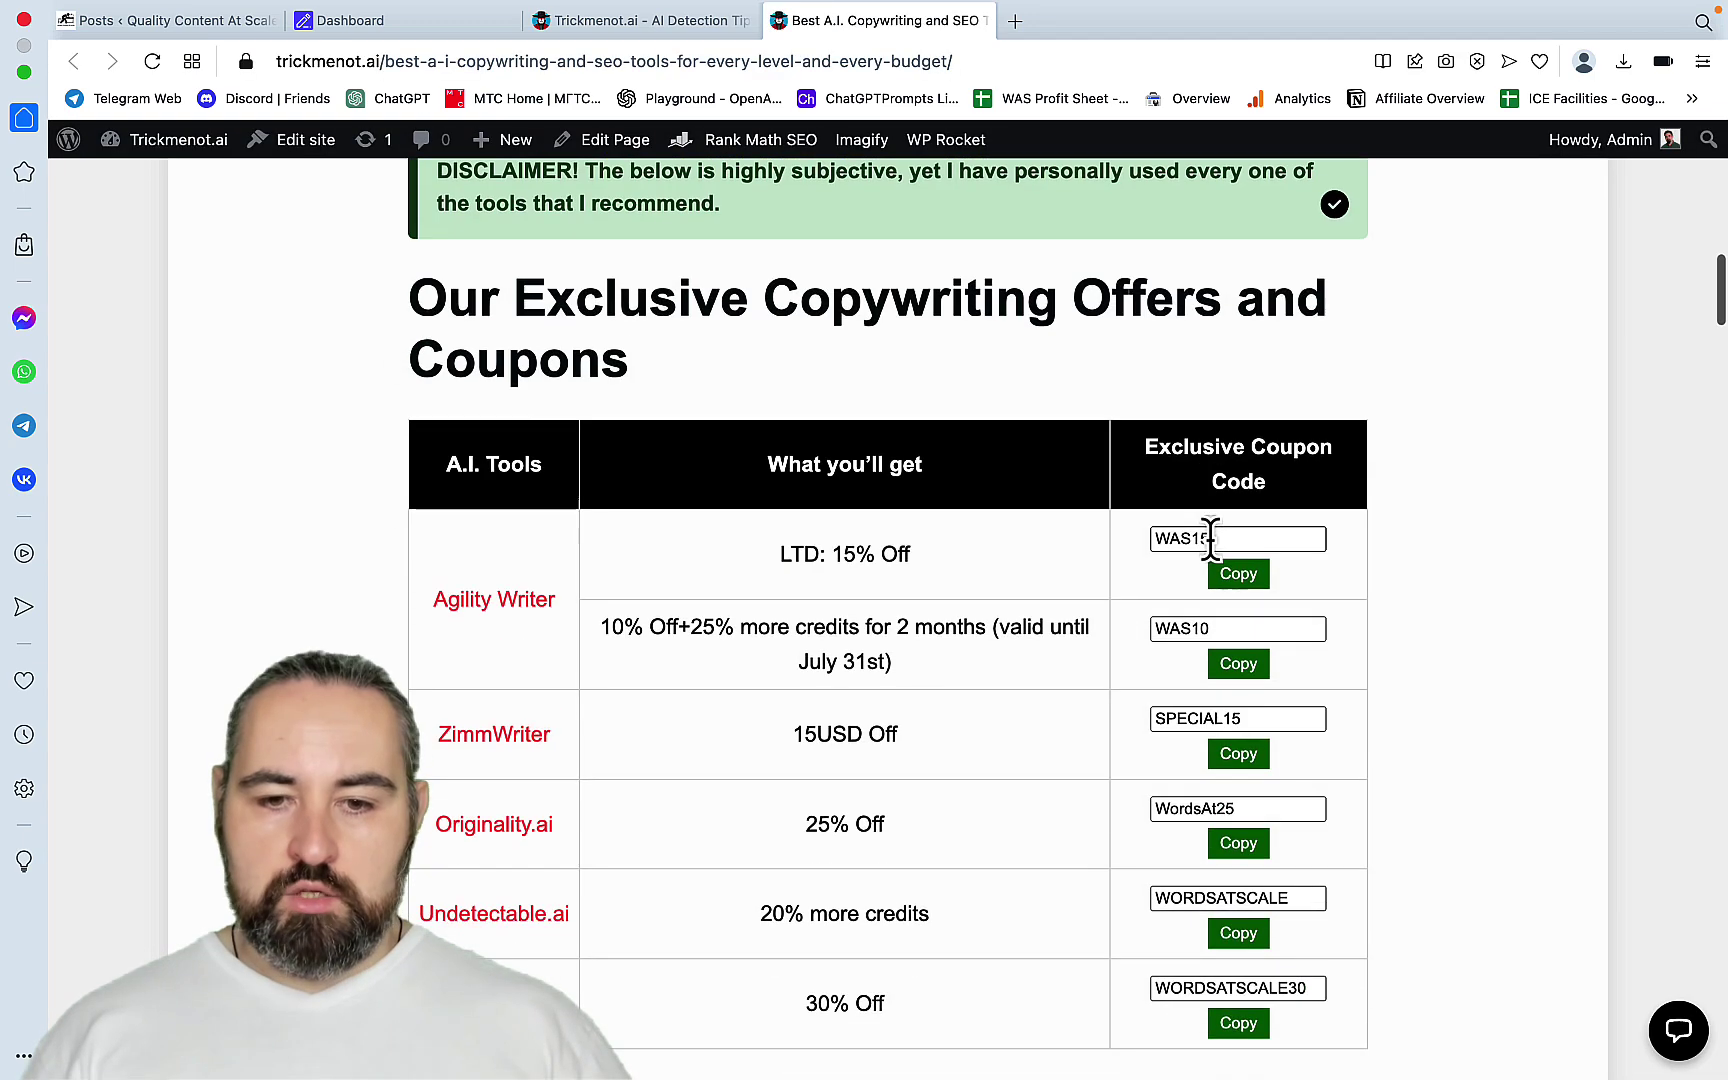
scroll(1210, 538, down, 3)
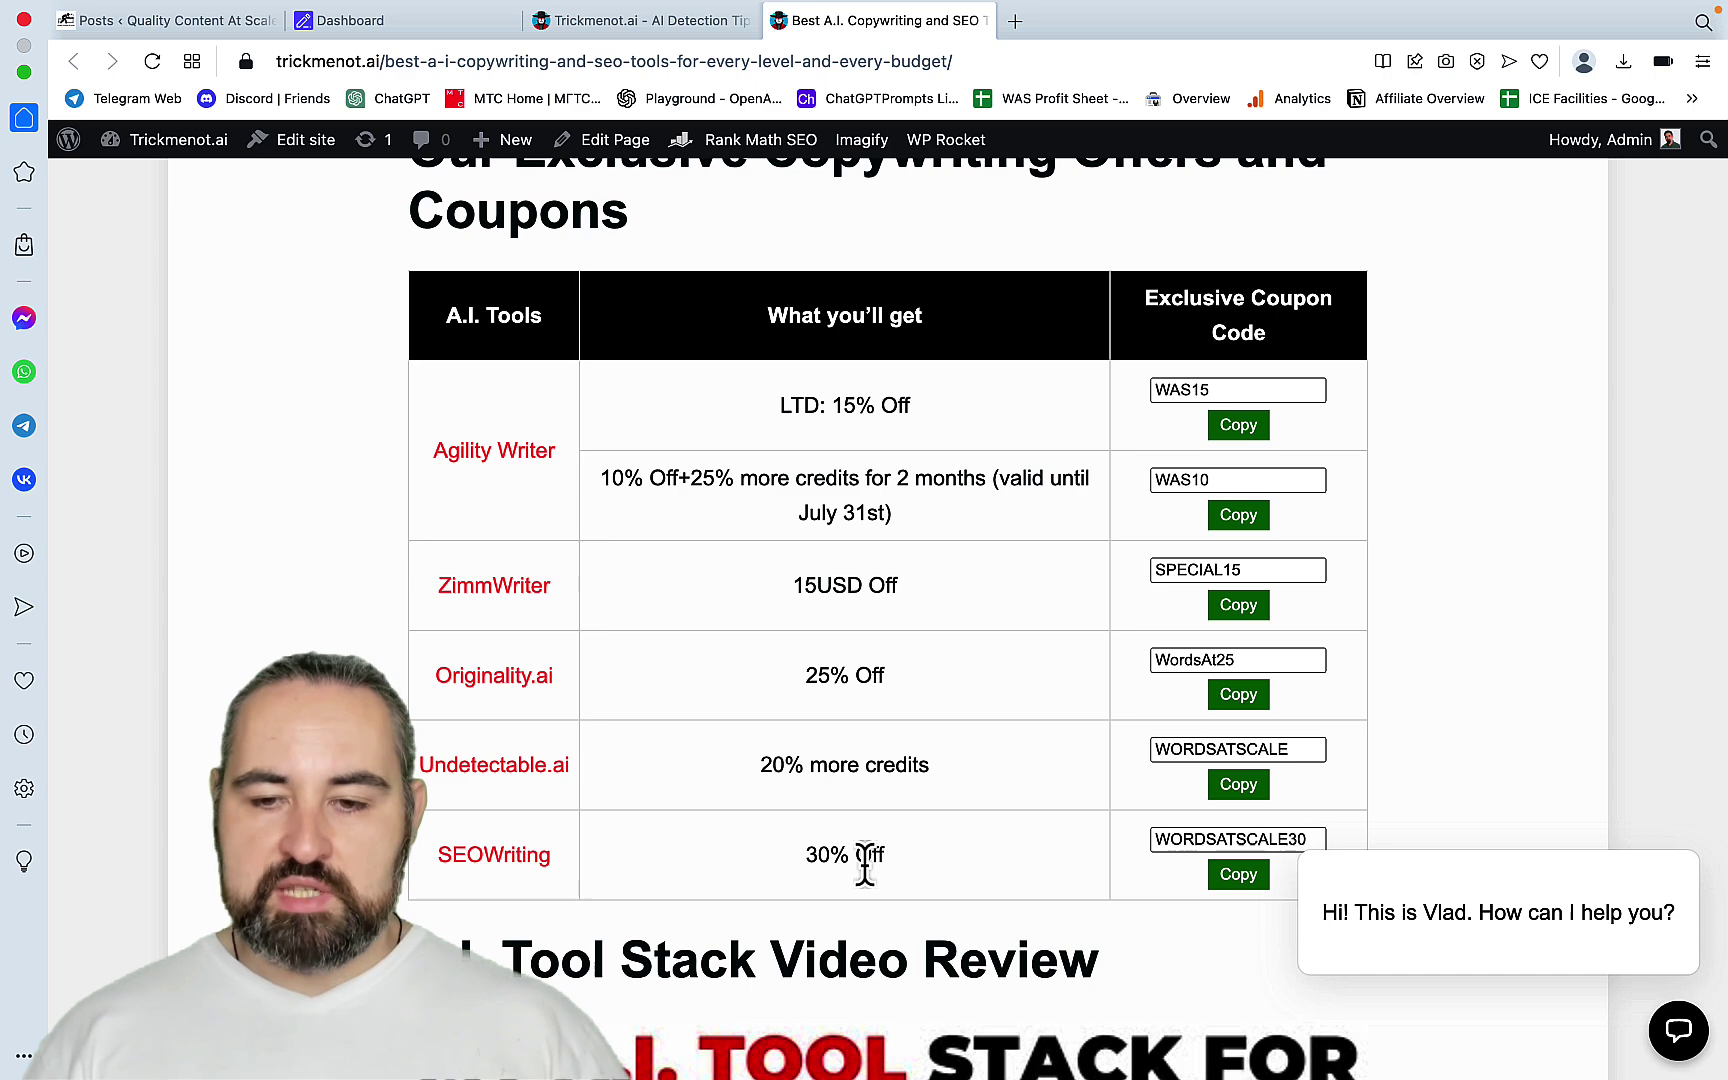
scroll(1289, 826, down, 1)
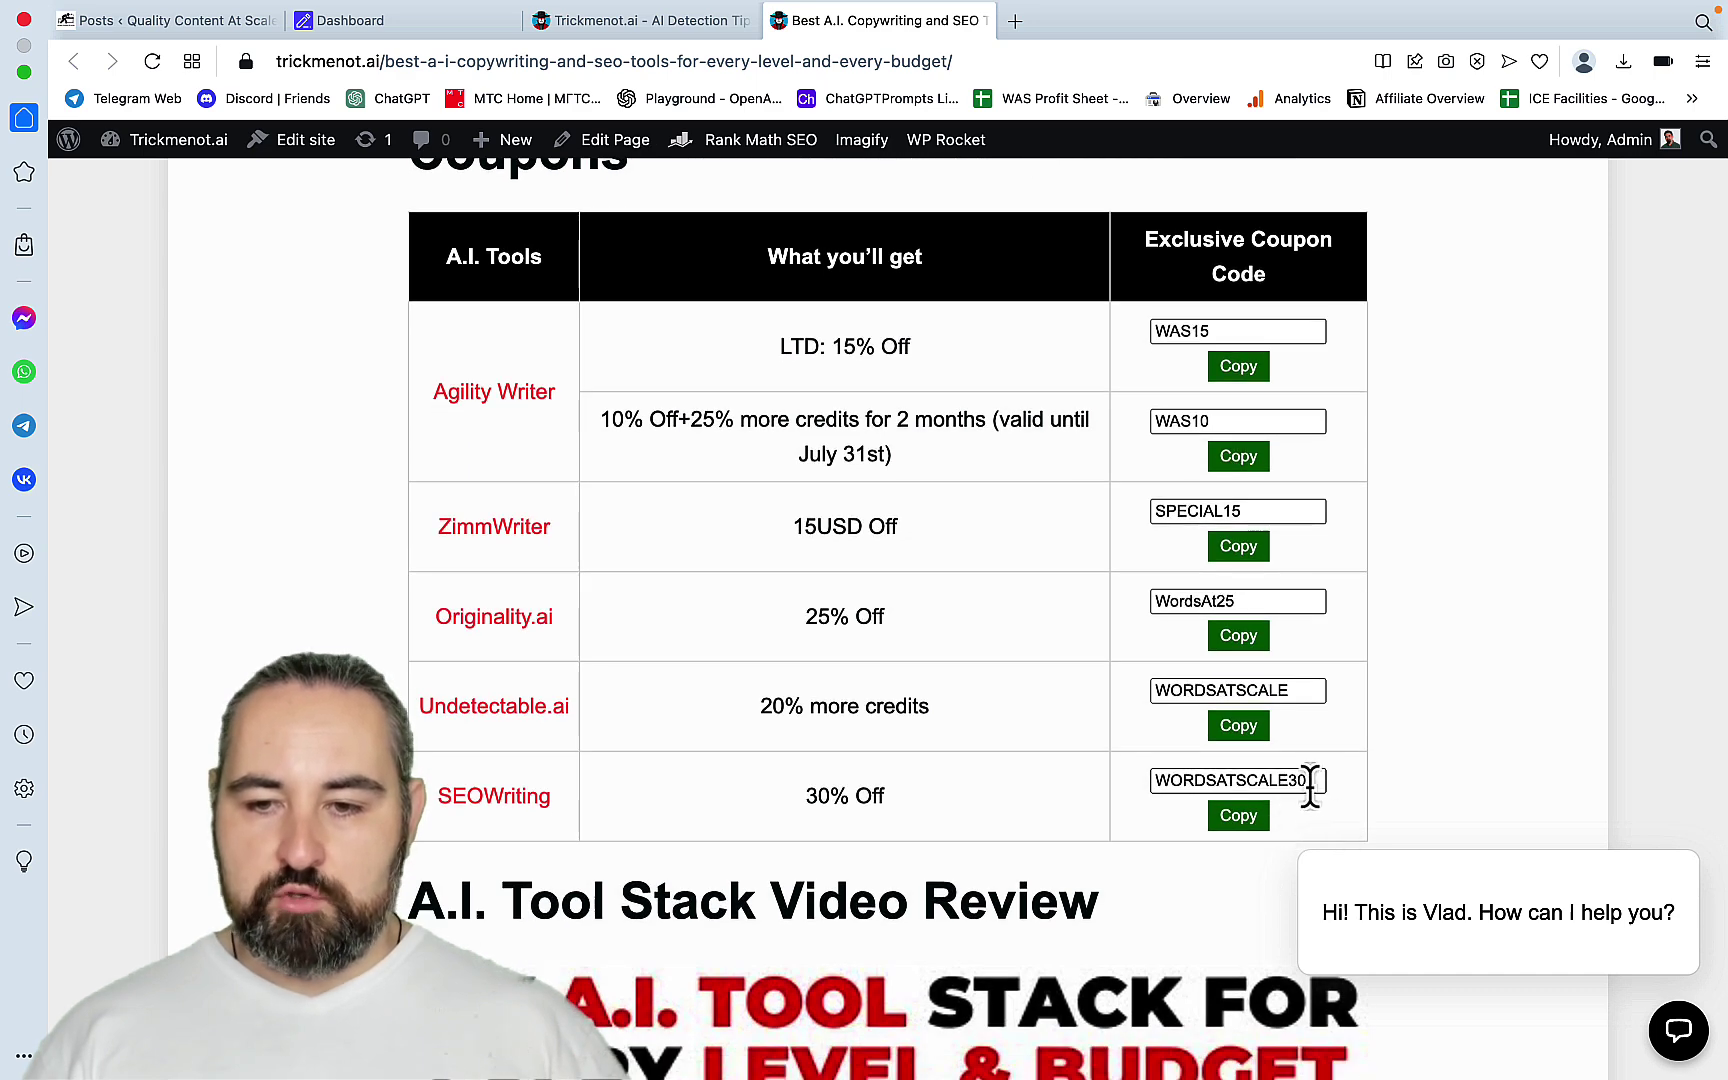
drag(1320, 778, 1160, 776)
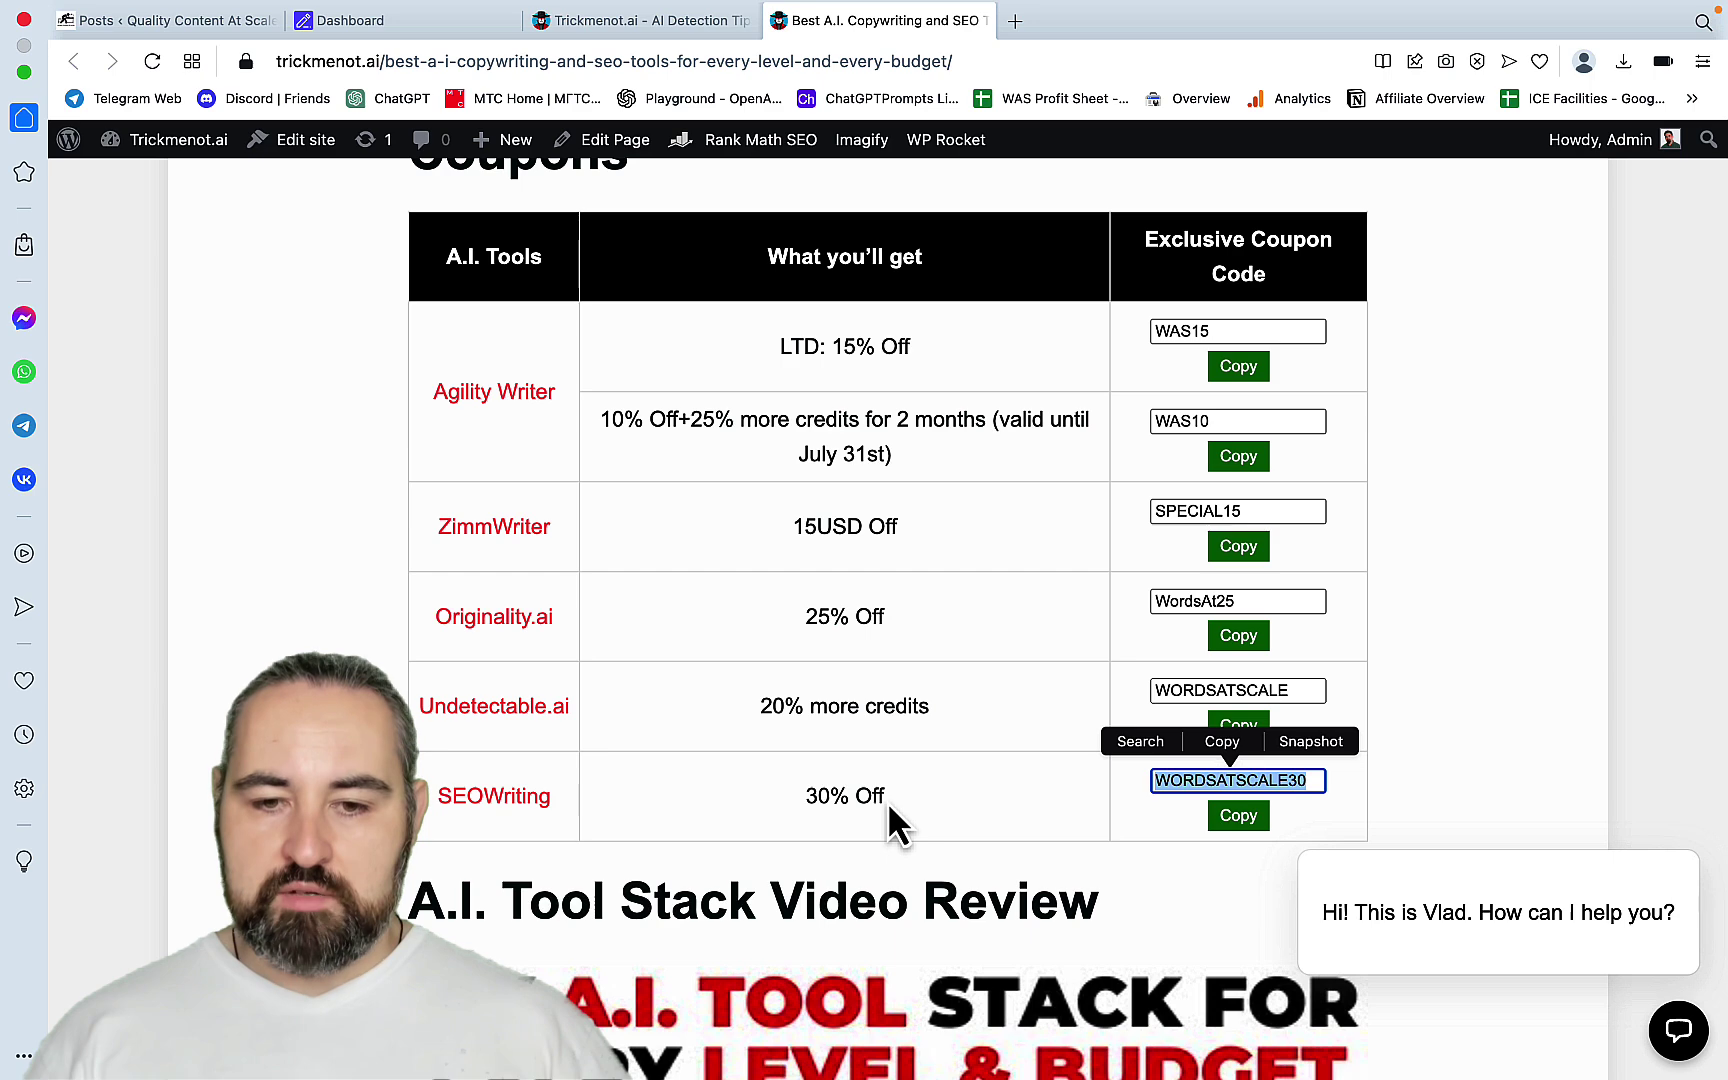
drag(887, 801, 805, 799)
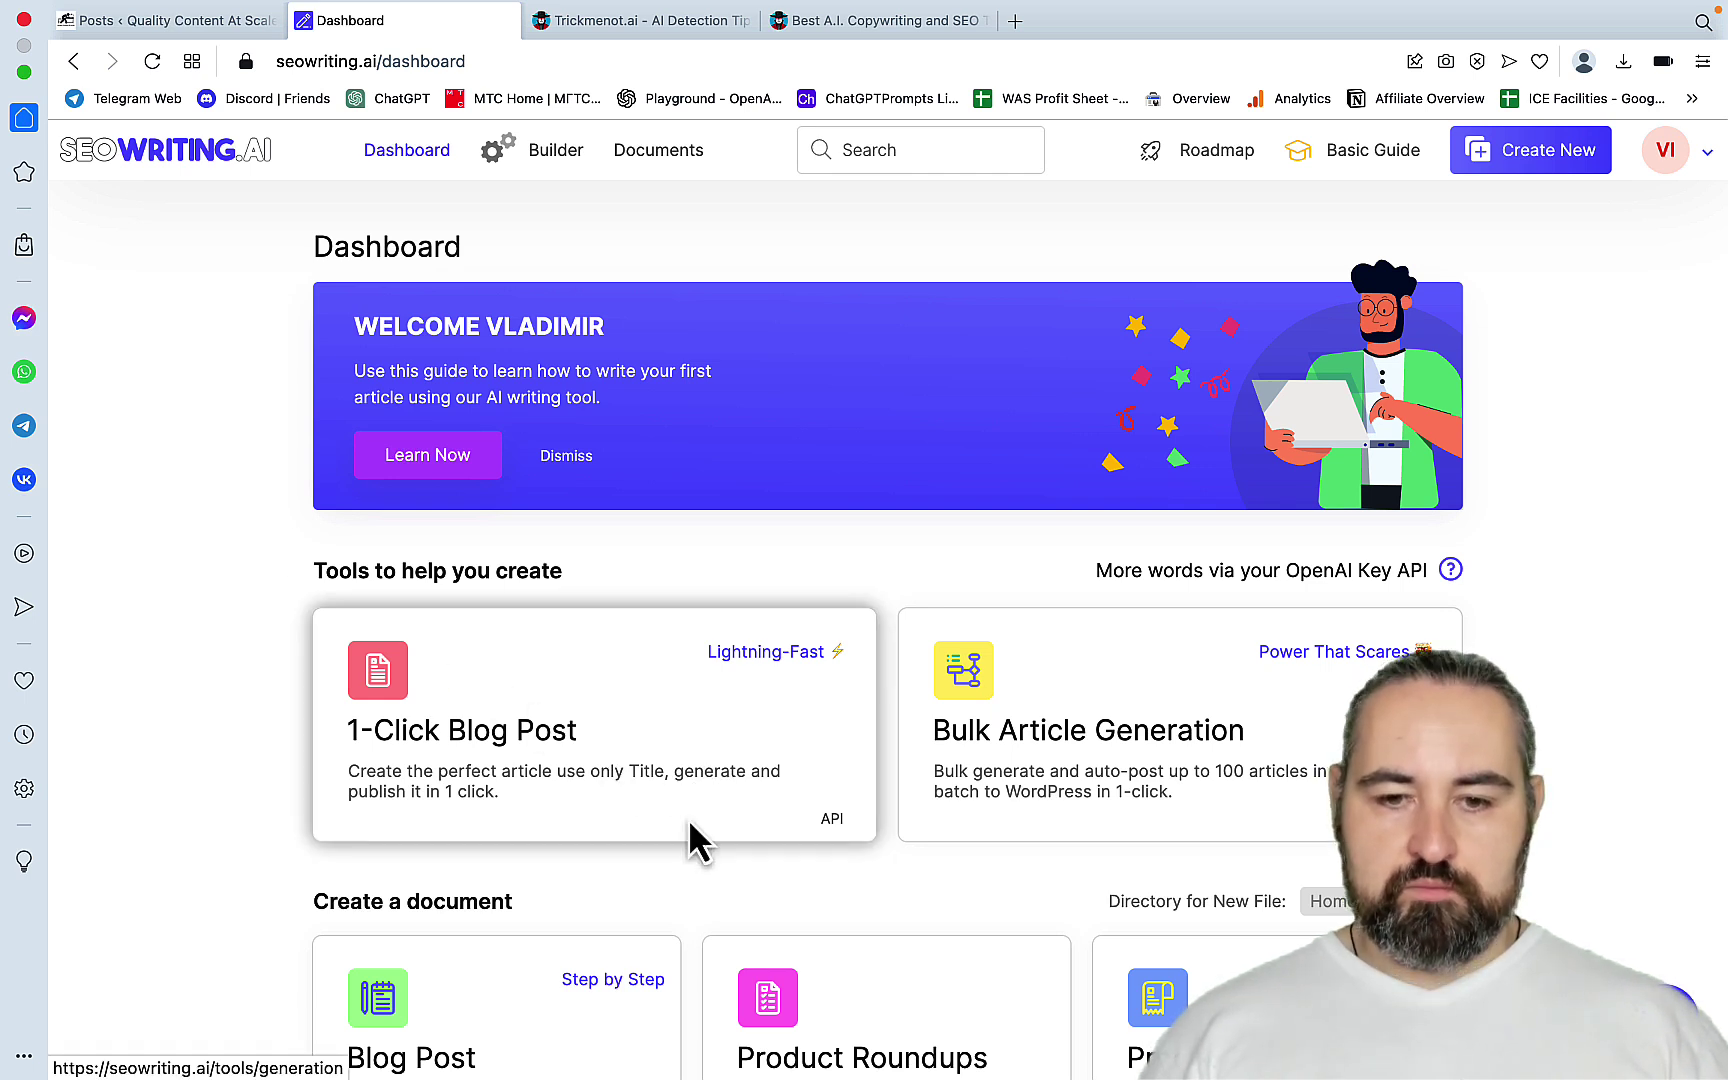
Step: Back in Freeform, duplicate the Cheap note below the row of feature notes
click(324, 1035)
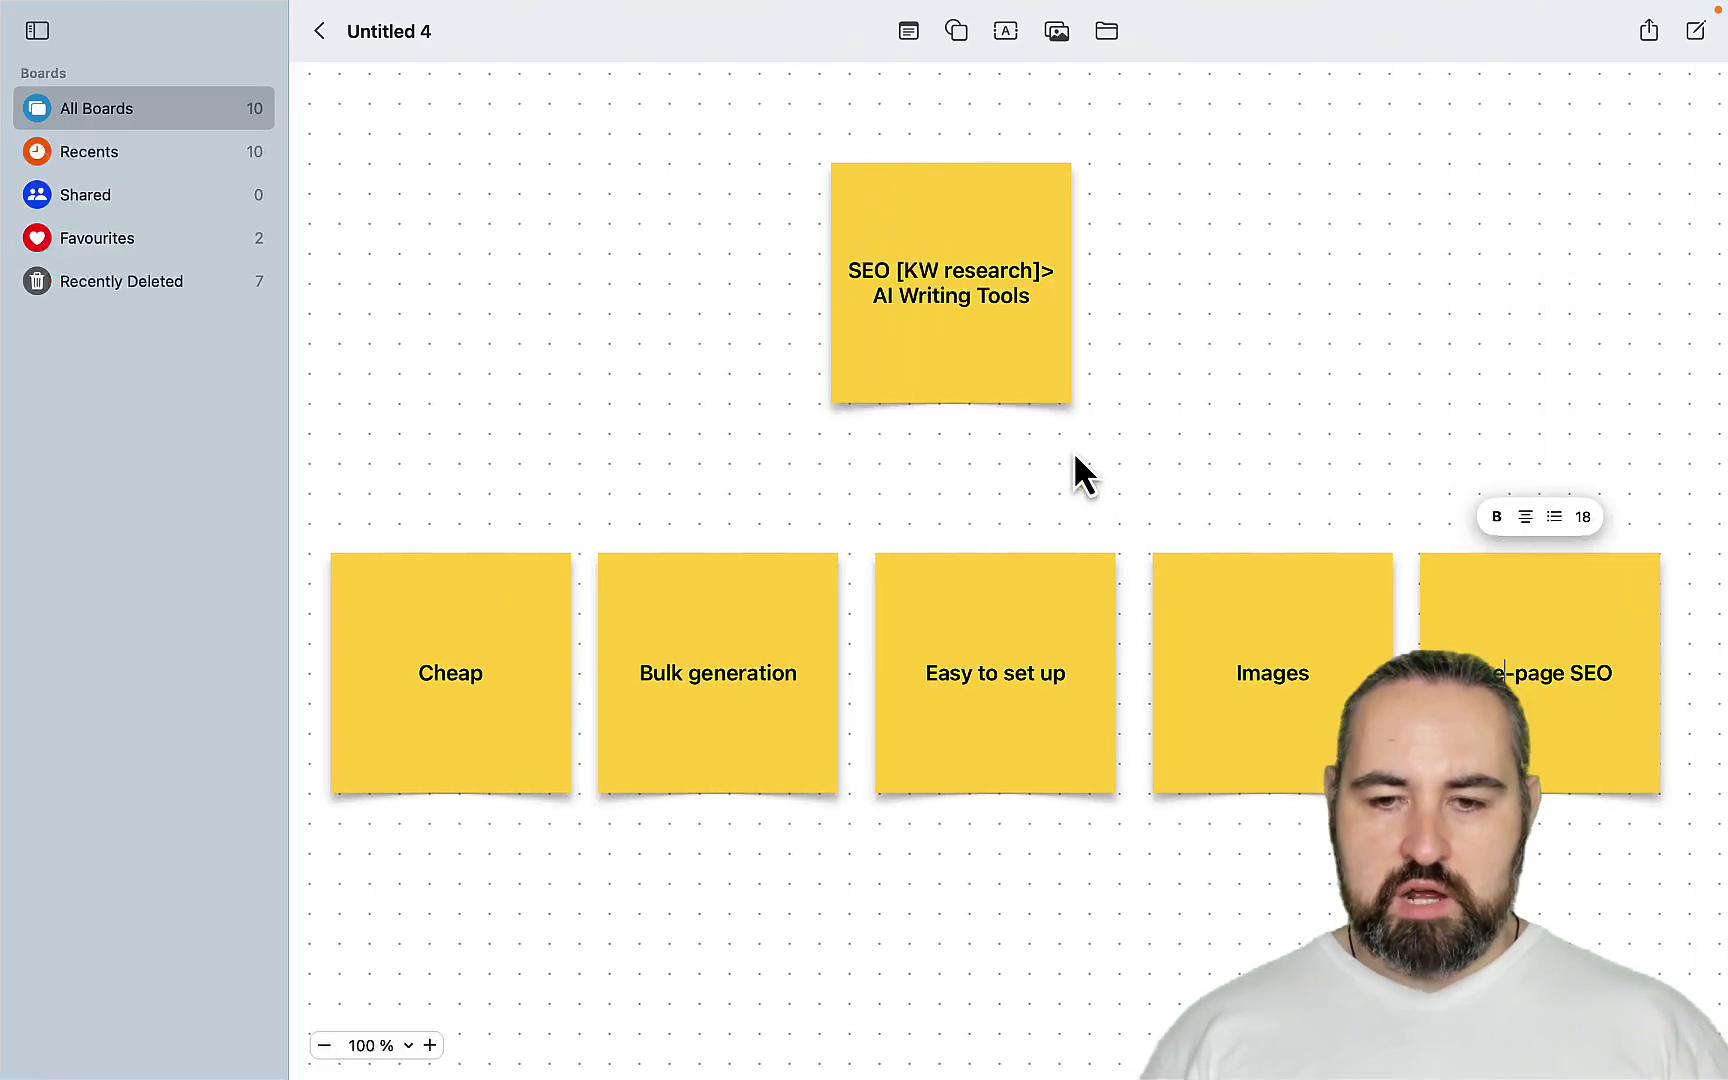
click(544, 760)
scroll(869, 765, down, 6)
drag(590, 421, 1090, 760)
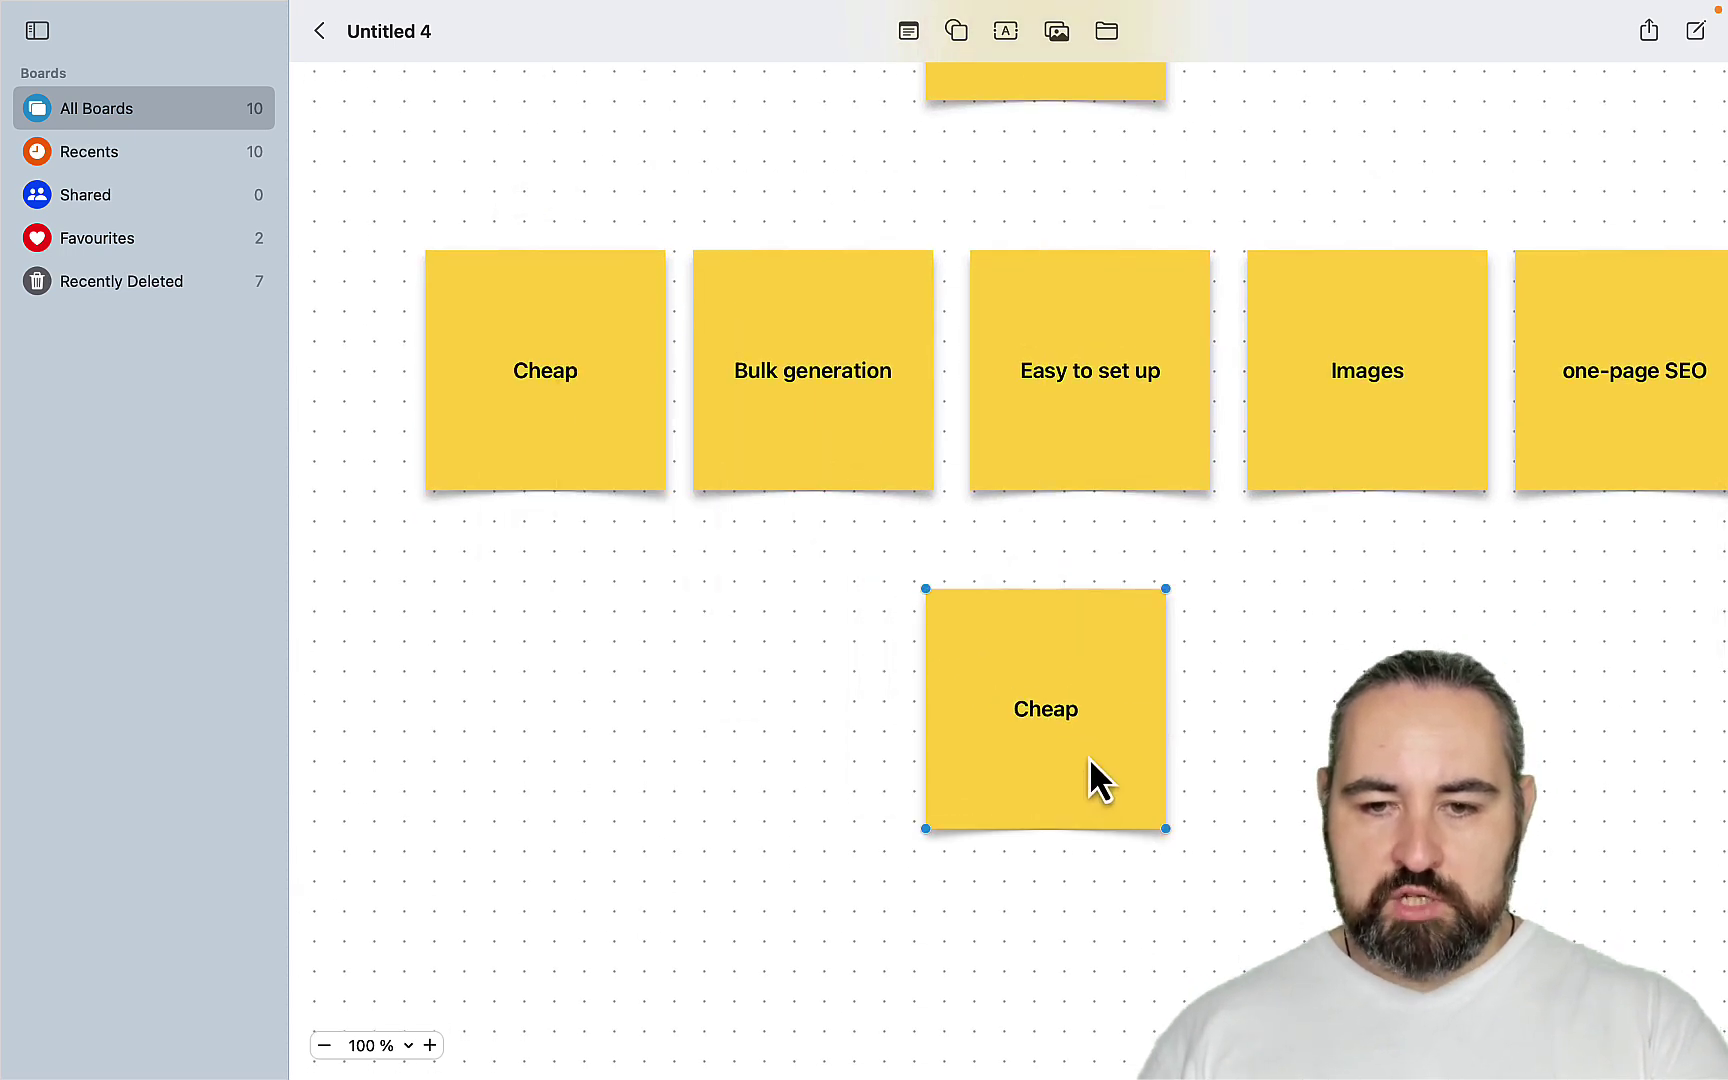
double_click(1044, 711)
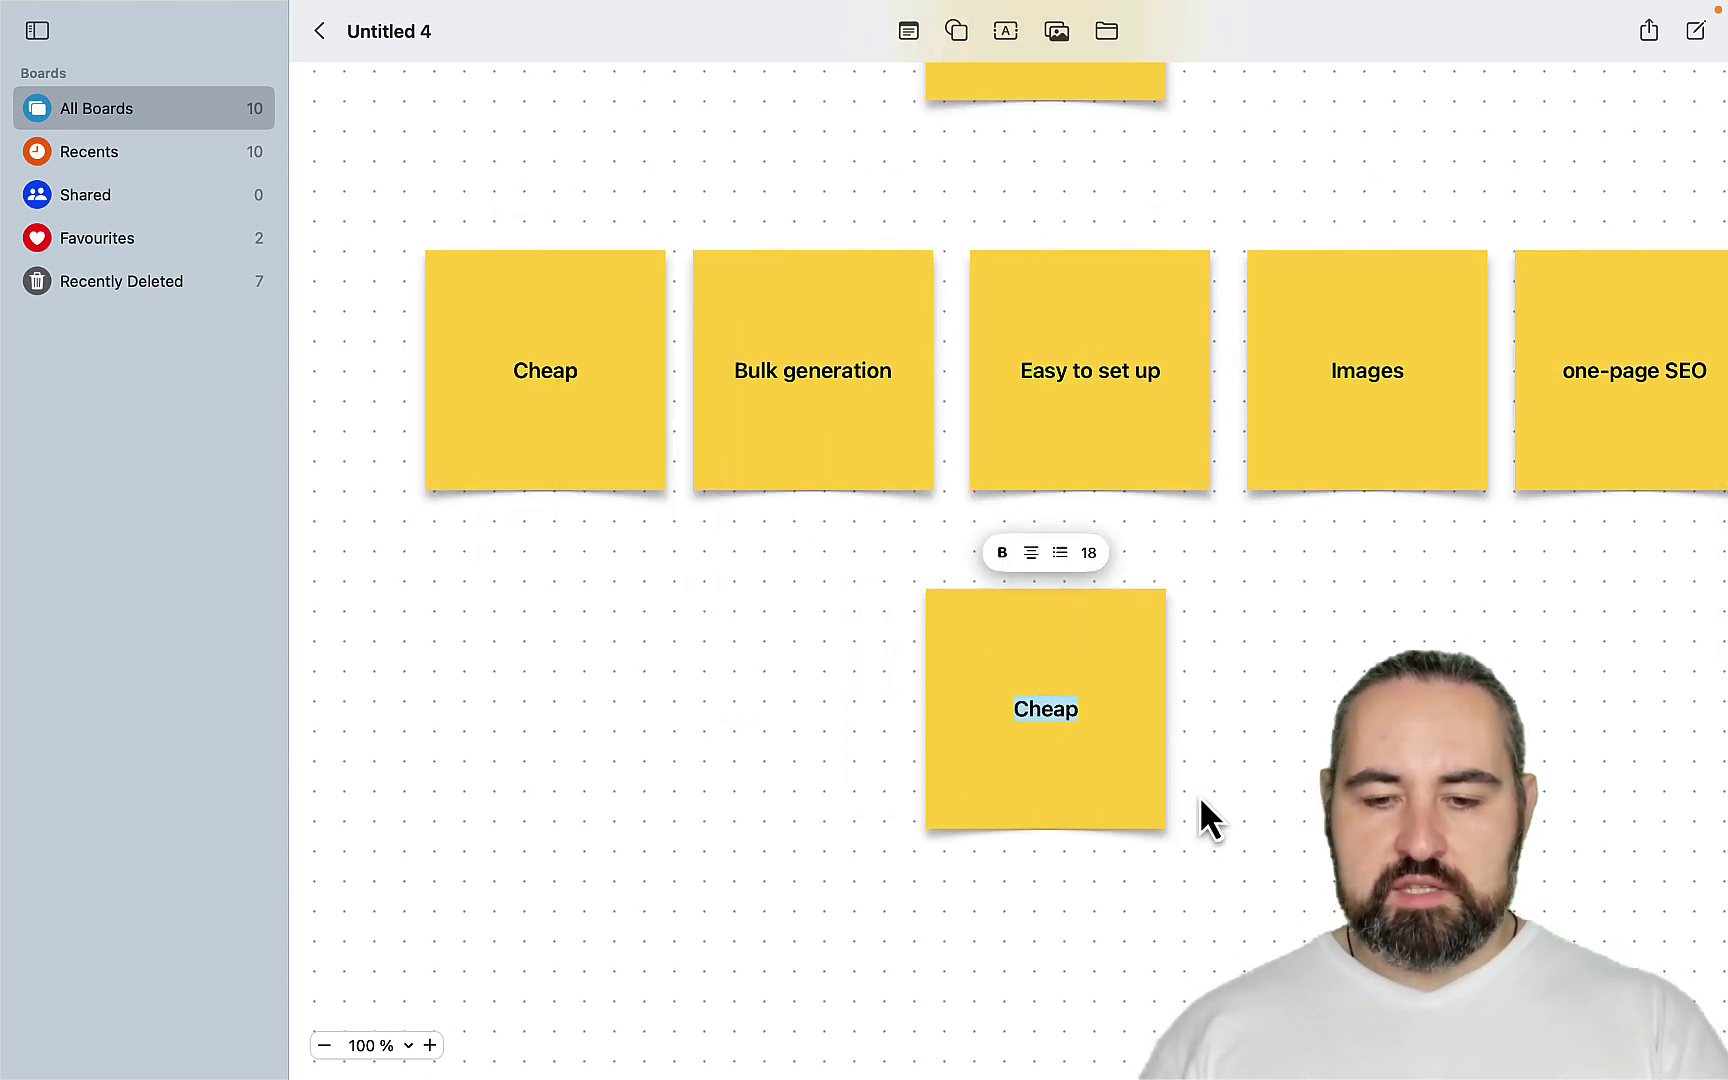
scroll(1201, 810, right, 4)
click(973, 797)
click(1121, 800)
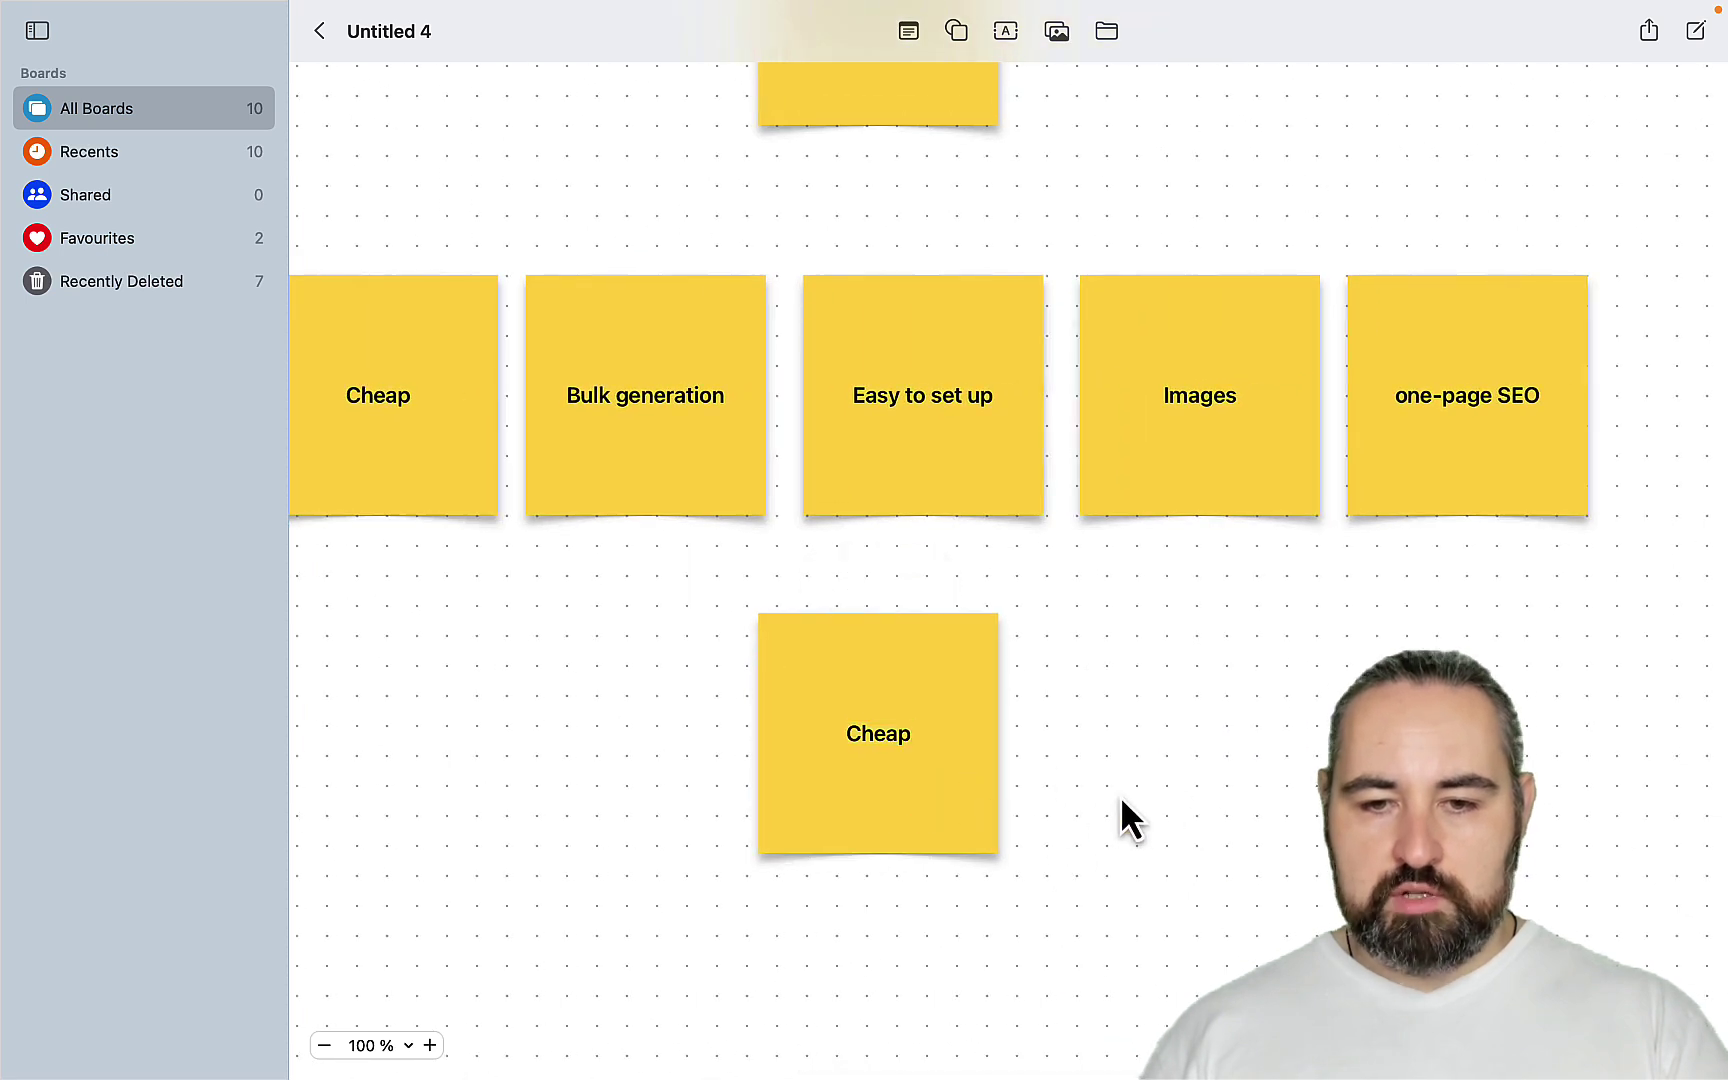
drag(965, 811, 1007, 809)
Step: Retype the duplicate note as 'Non-factual' and colour it red
double_click(914, 729)
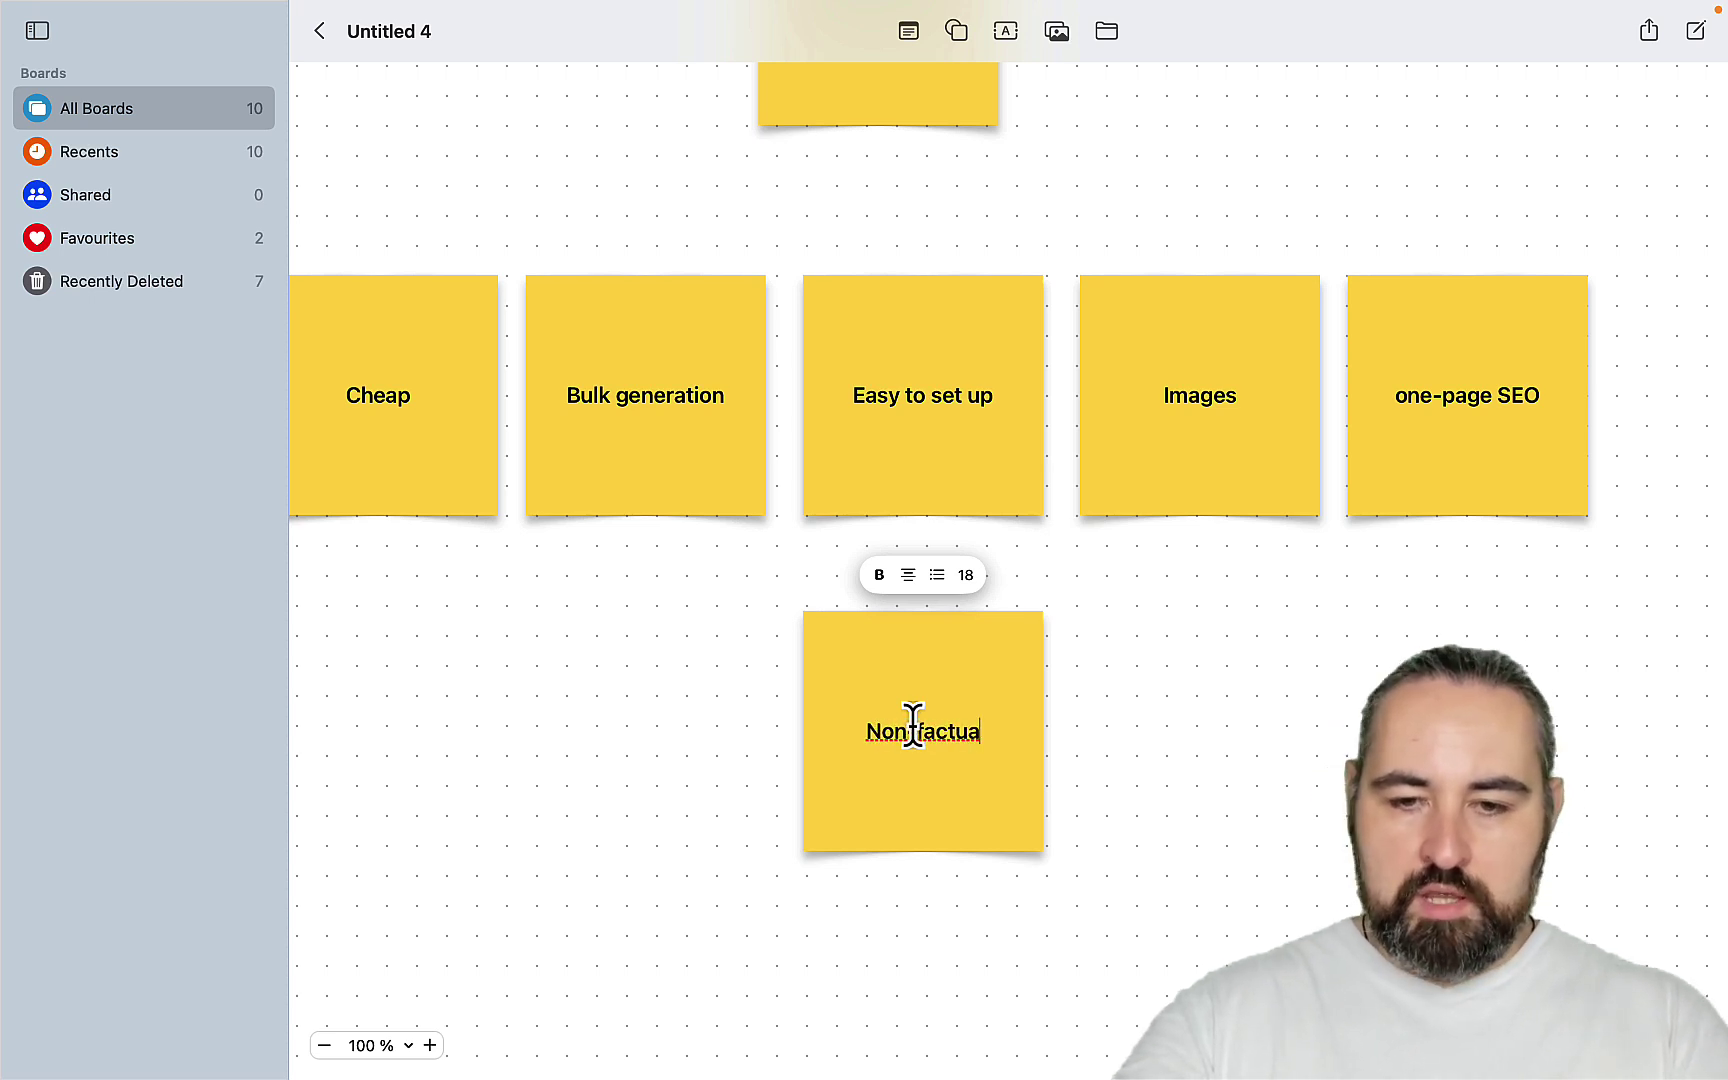
text(l)
click(1120, 788)
click(975, 812)
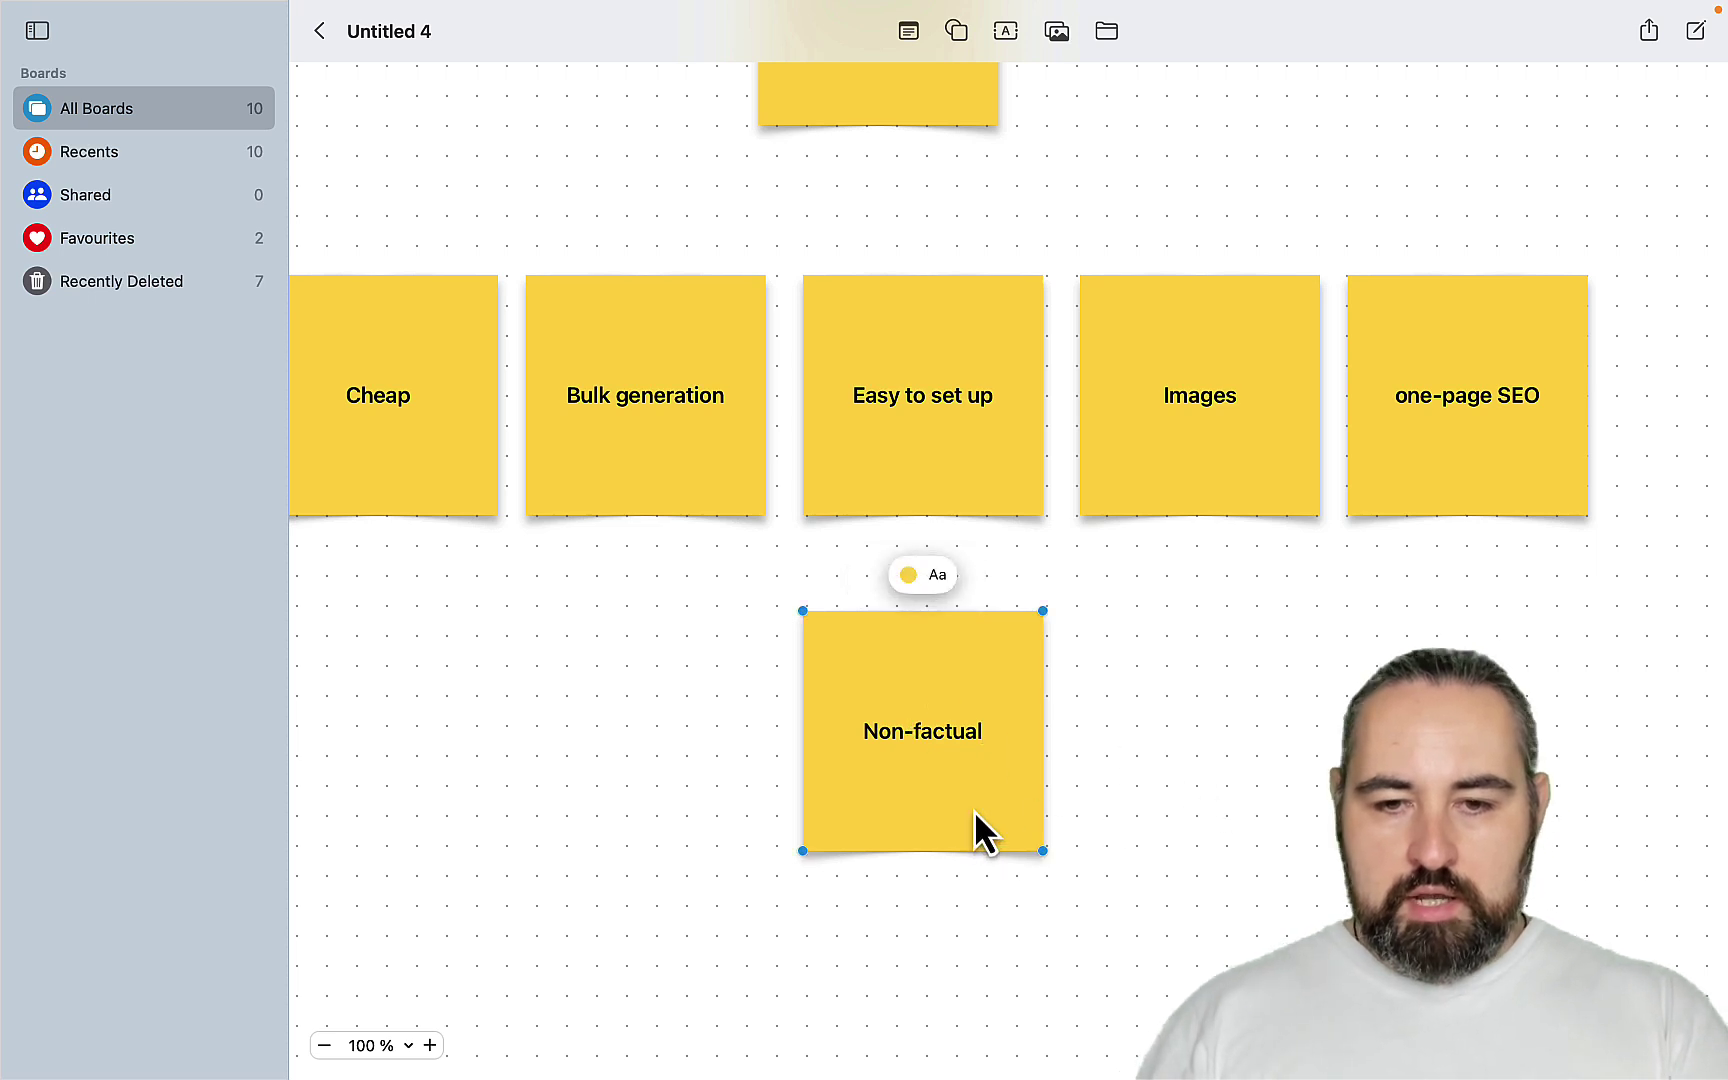
click(916, 569)
click(828, 516)
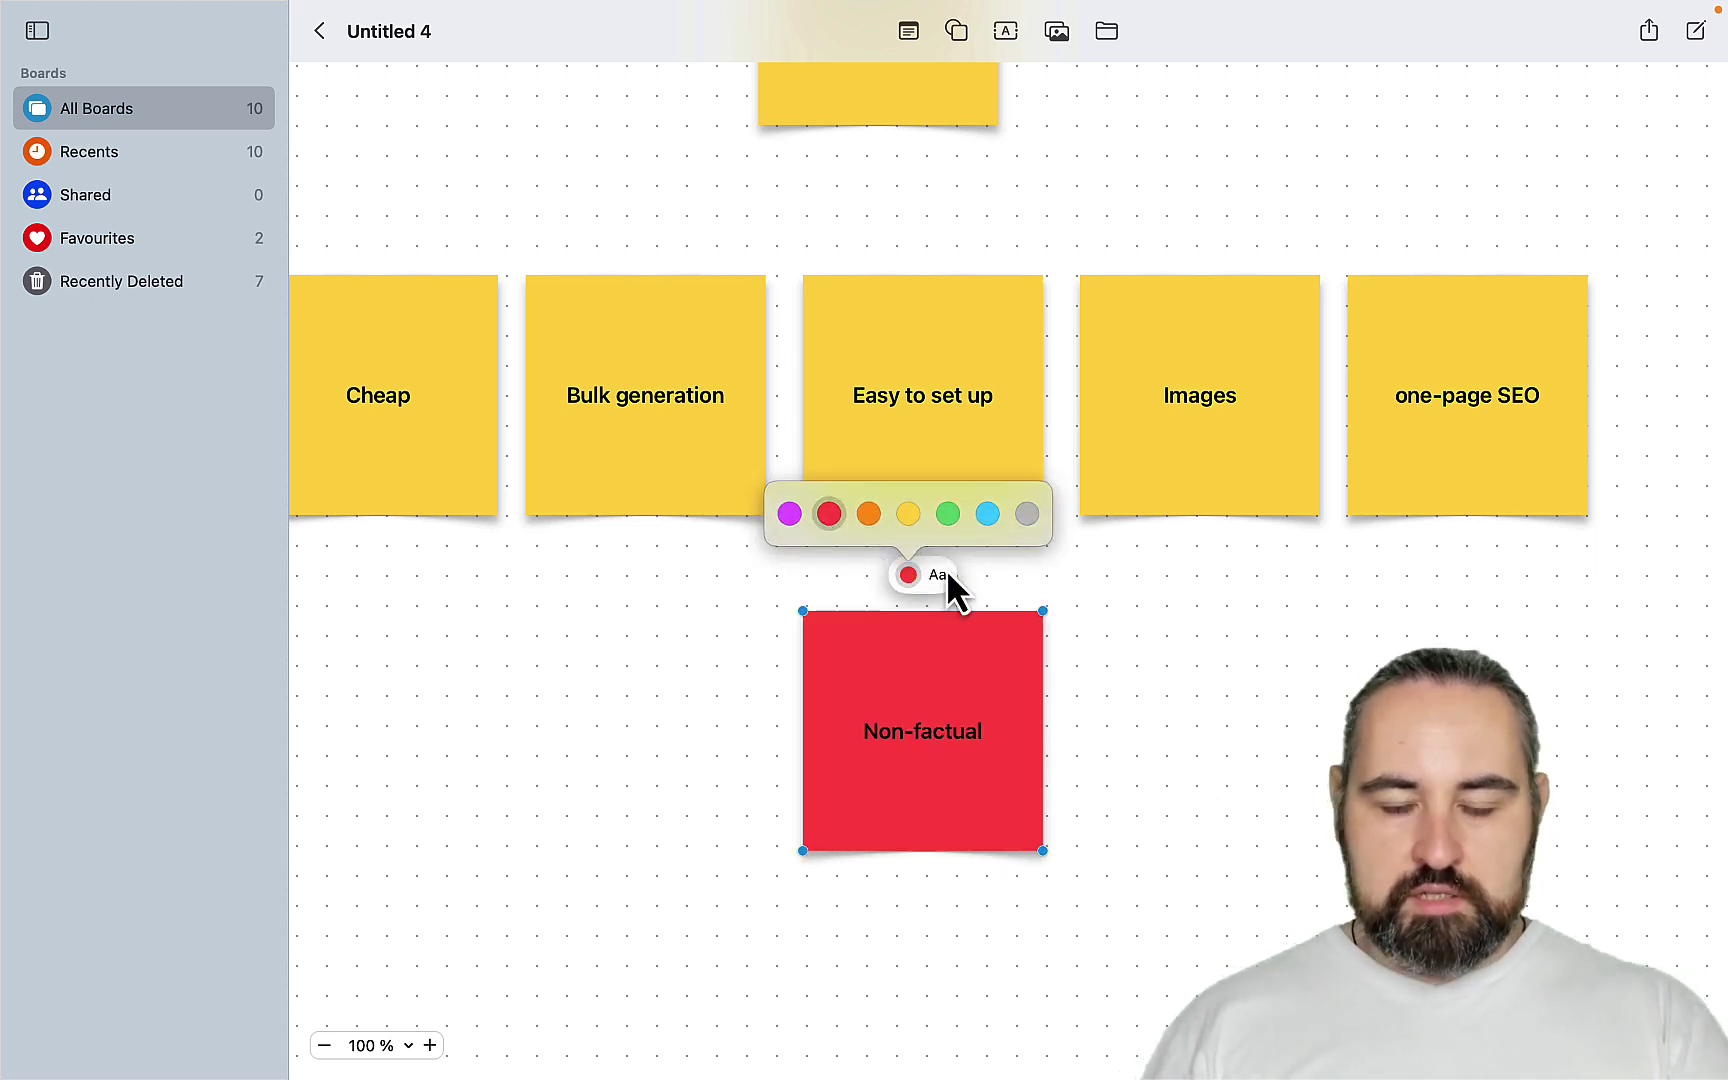
click(1168, 775)
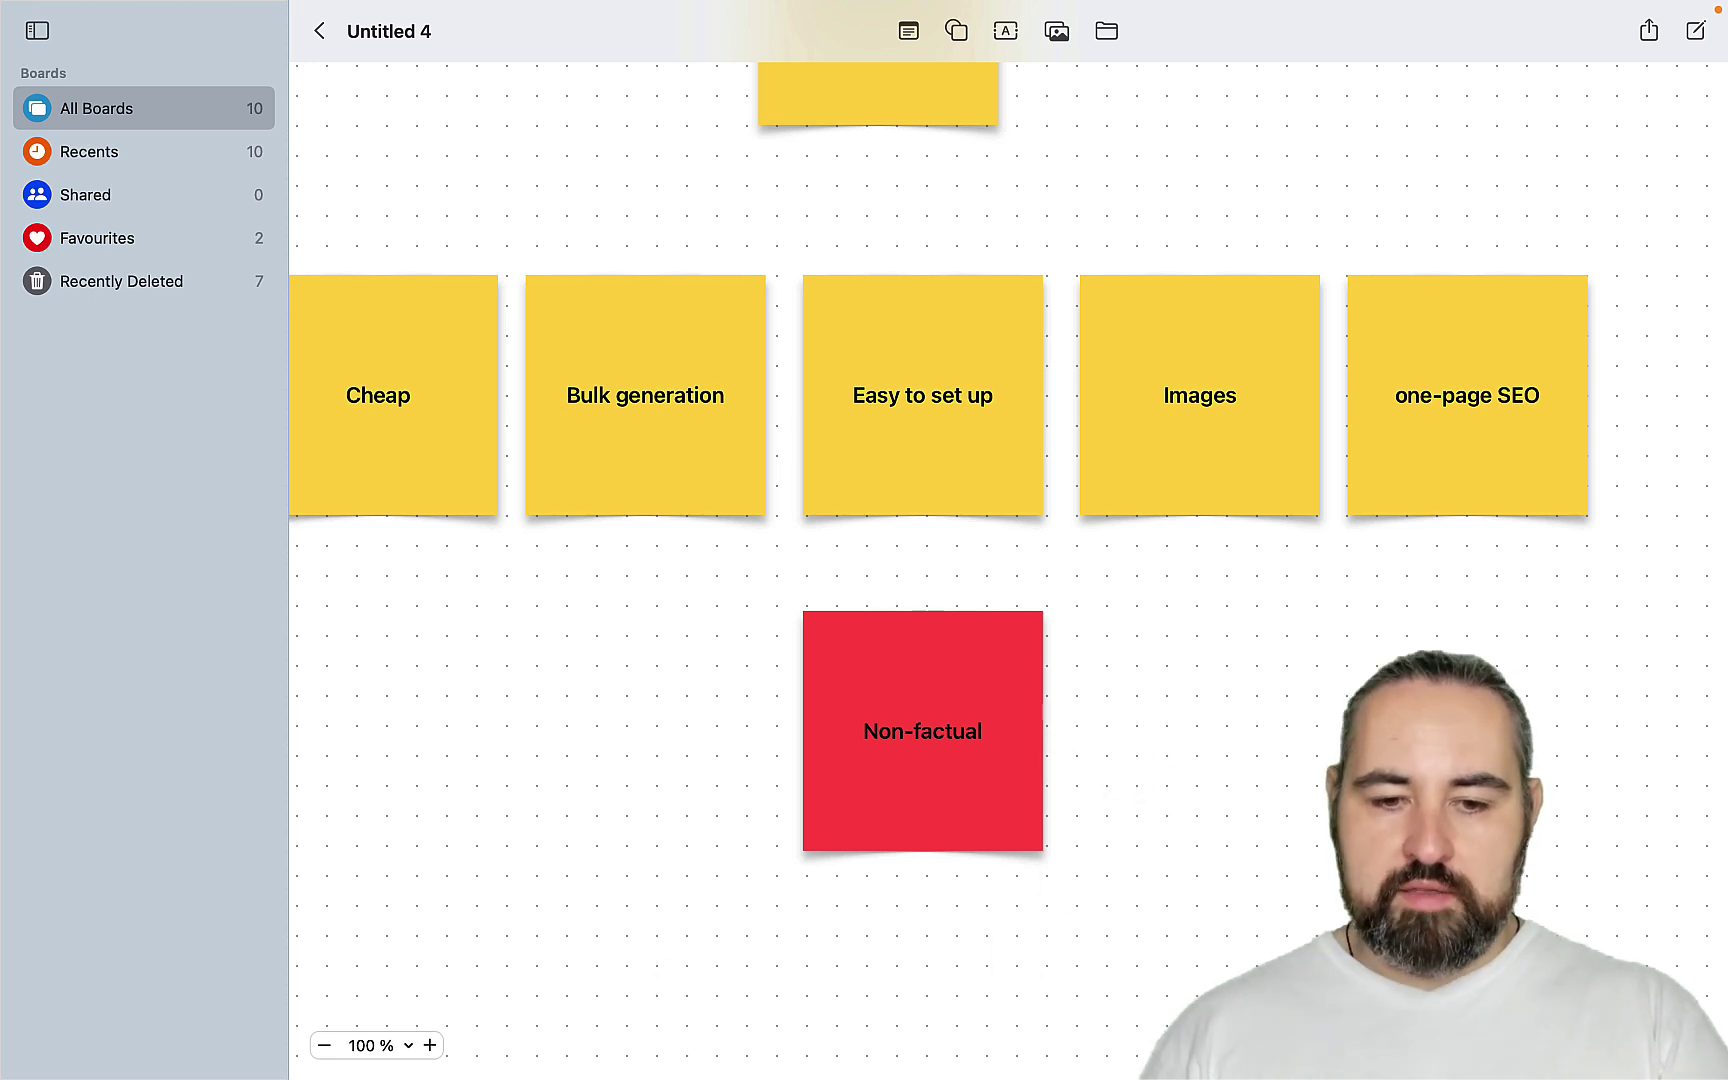
Step: From the SEOWriting.ai dashboard, open Bulk Article Generation and its video tutorial in a new tab
click(685, 1030)
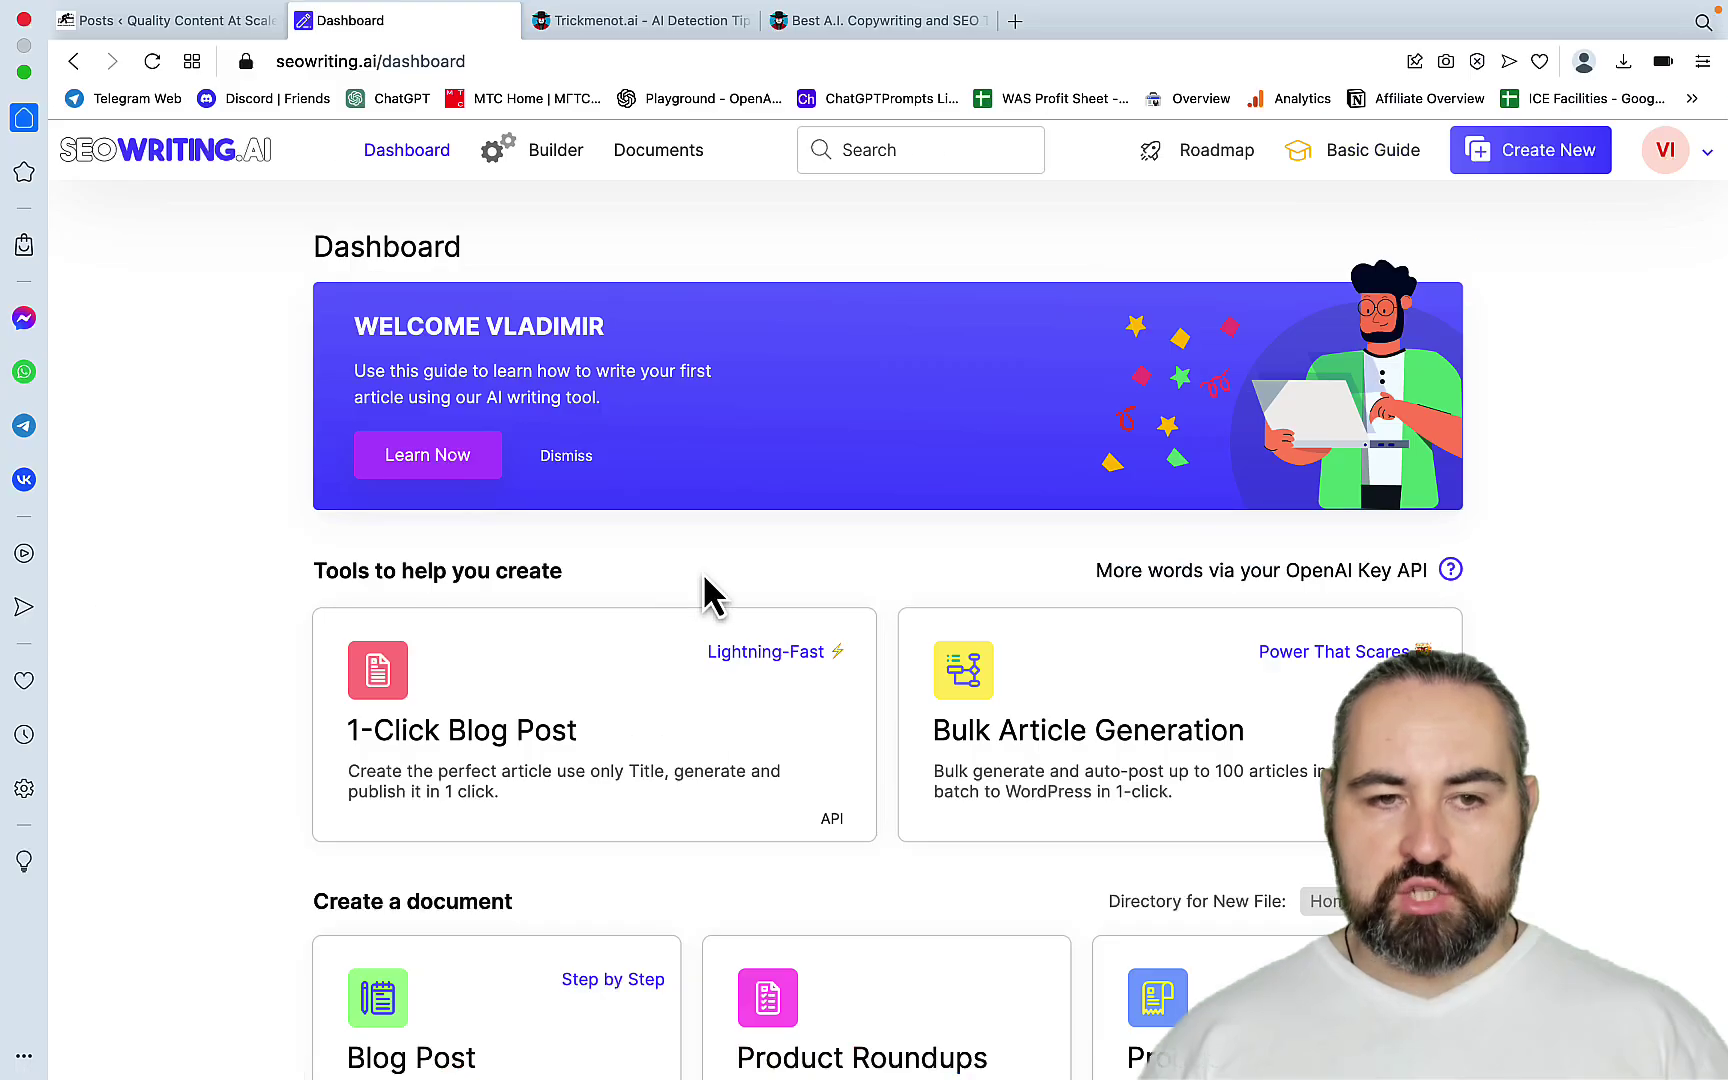
scroll(1190, 770, down, 2)
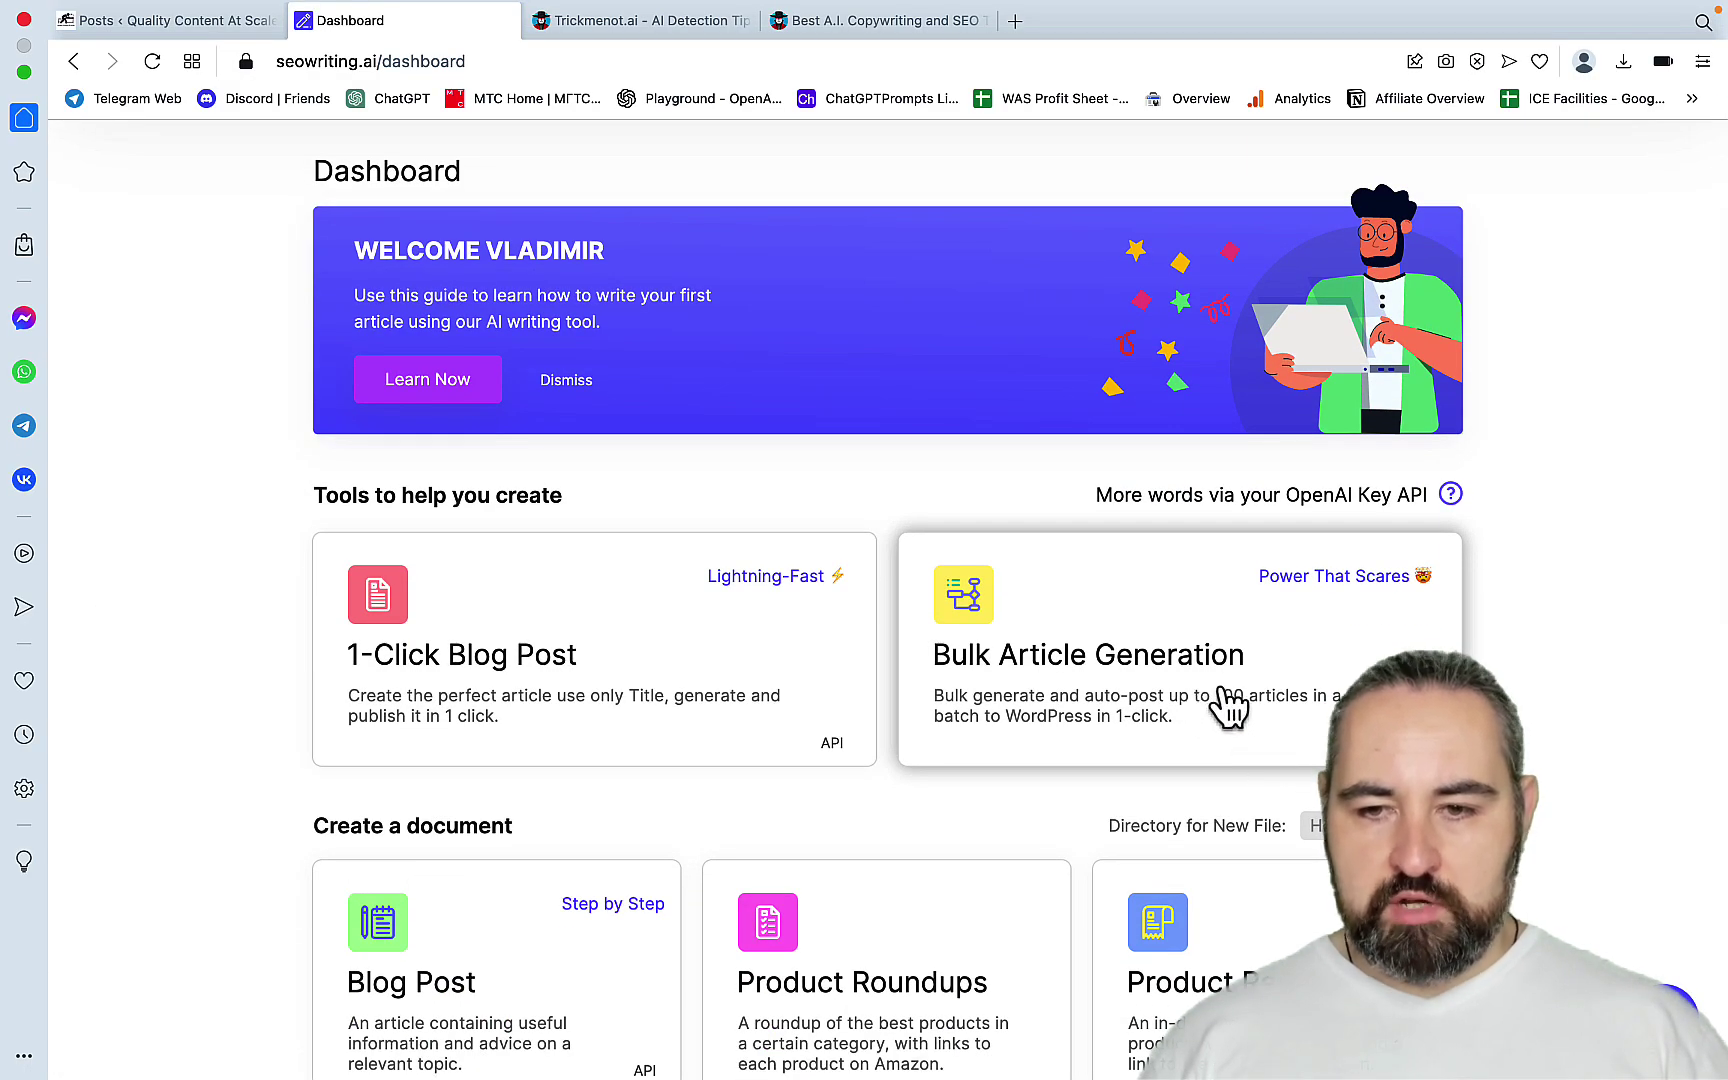
click(1220, 710)
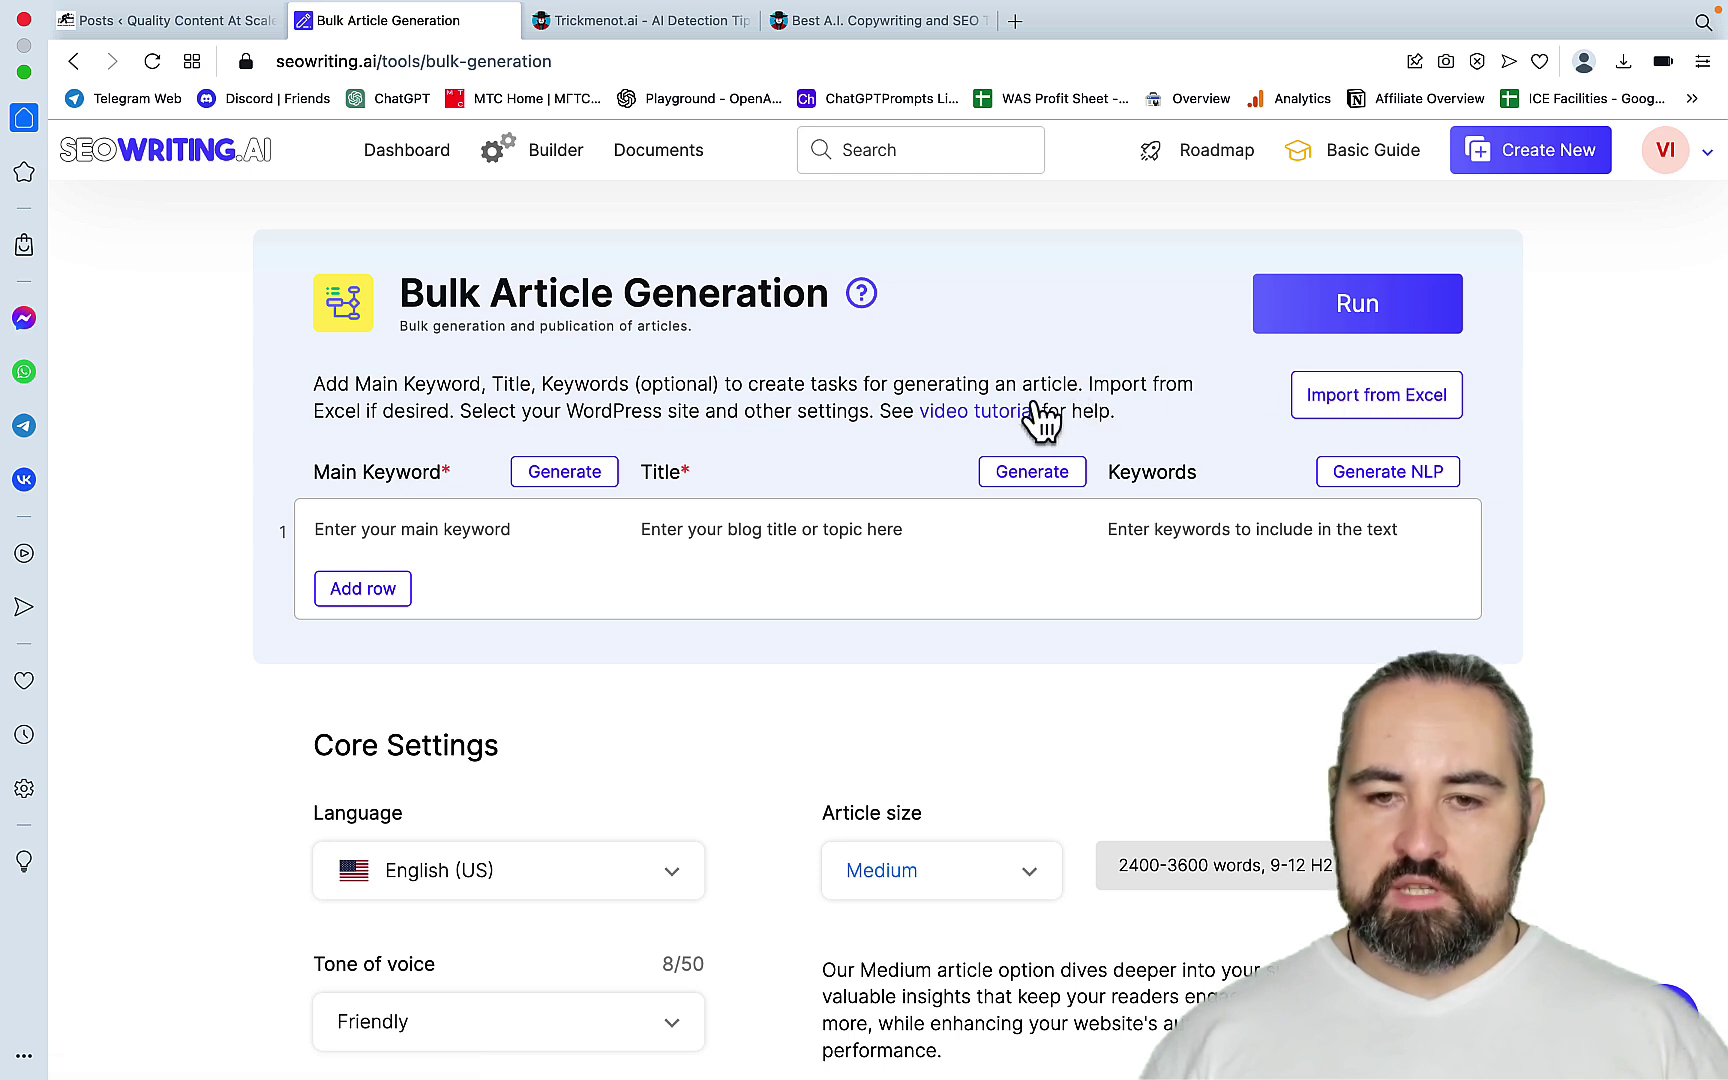
right_click(1005, 414)
click(1036, 440)
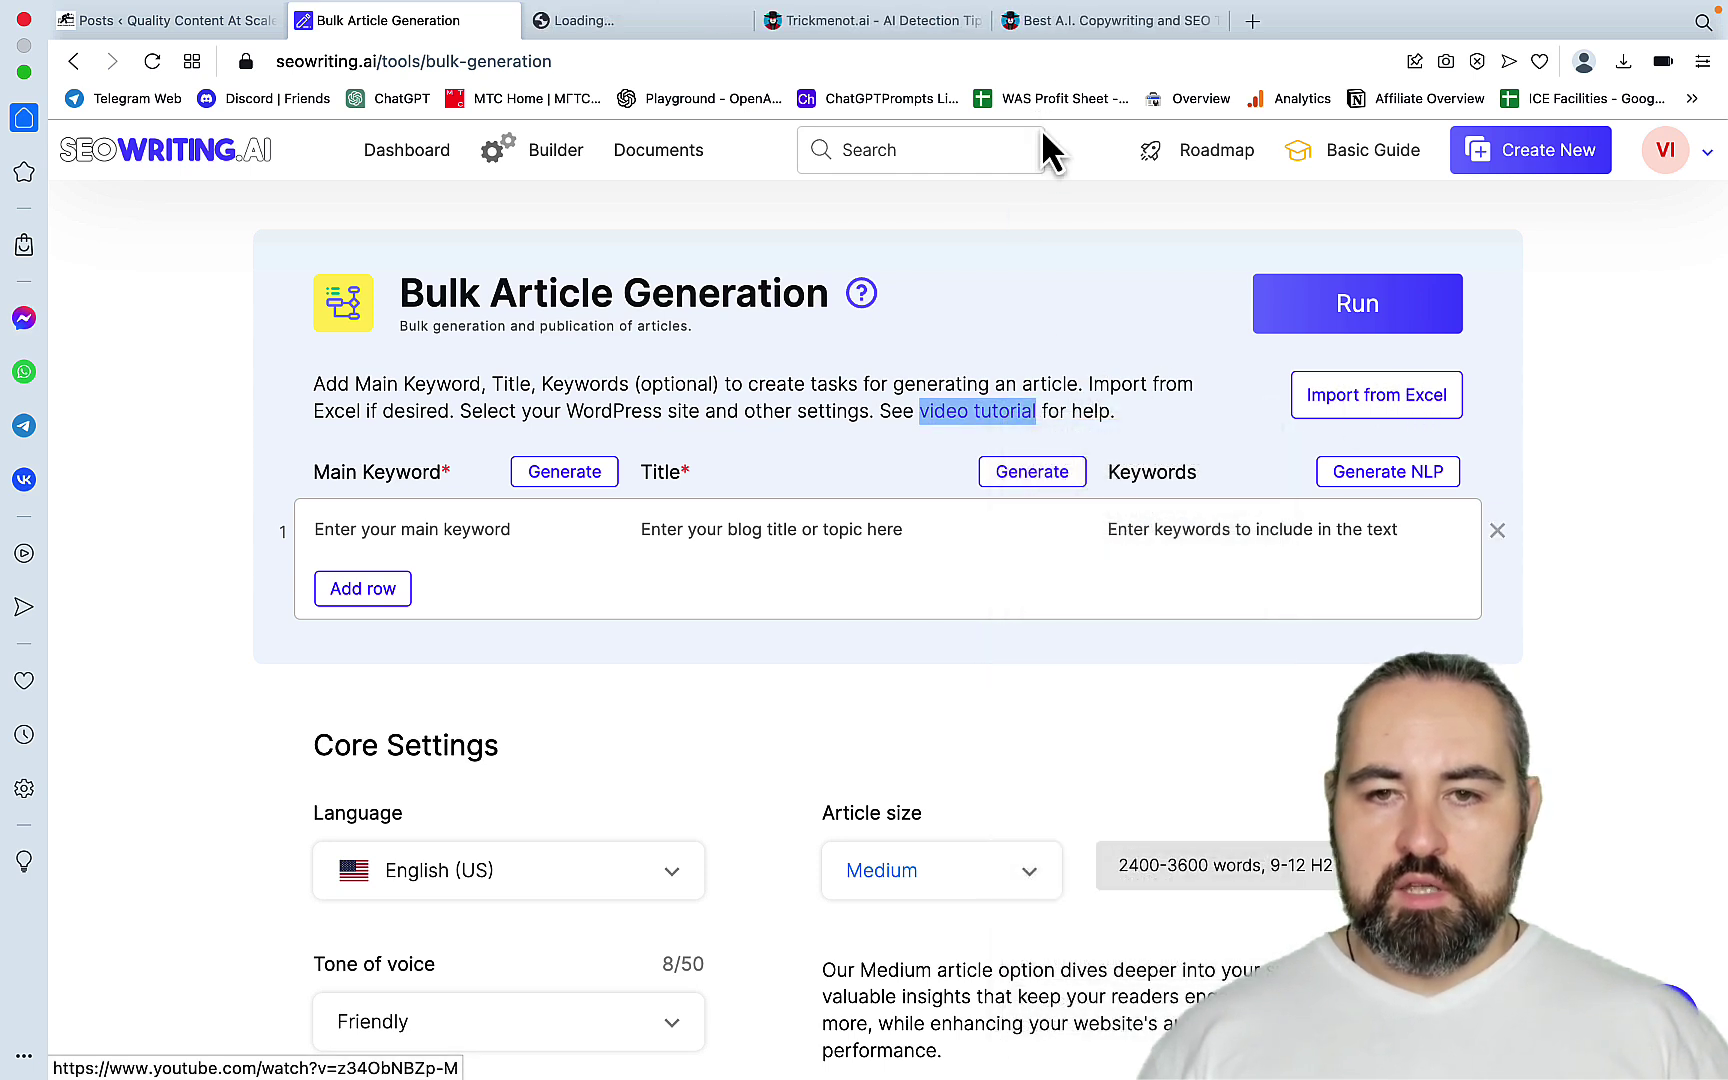
click(680, 22)
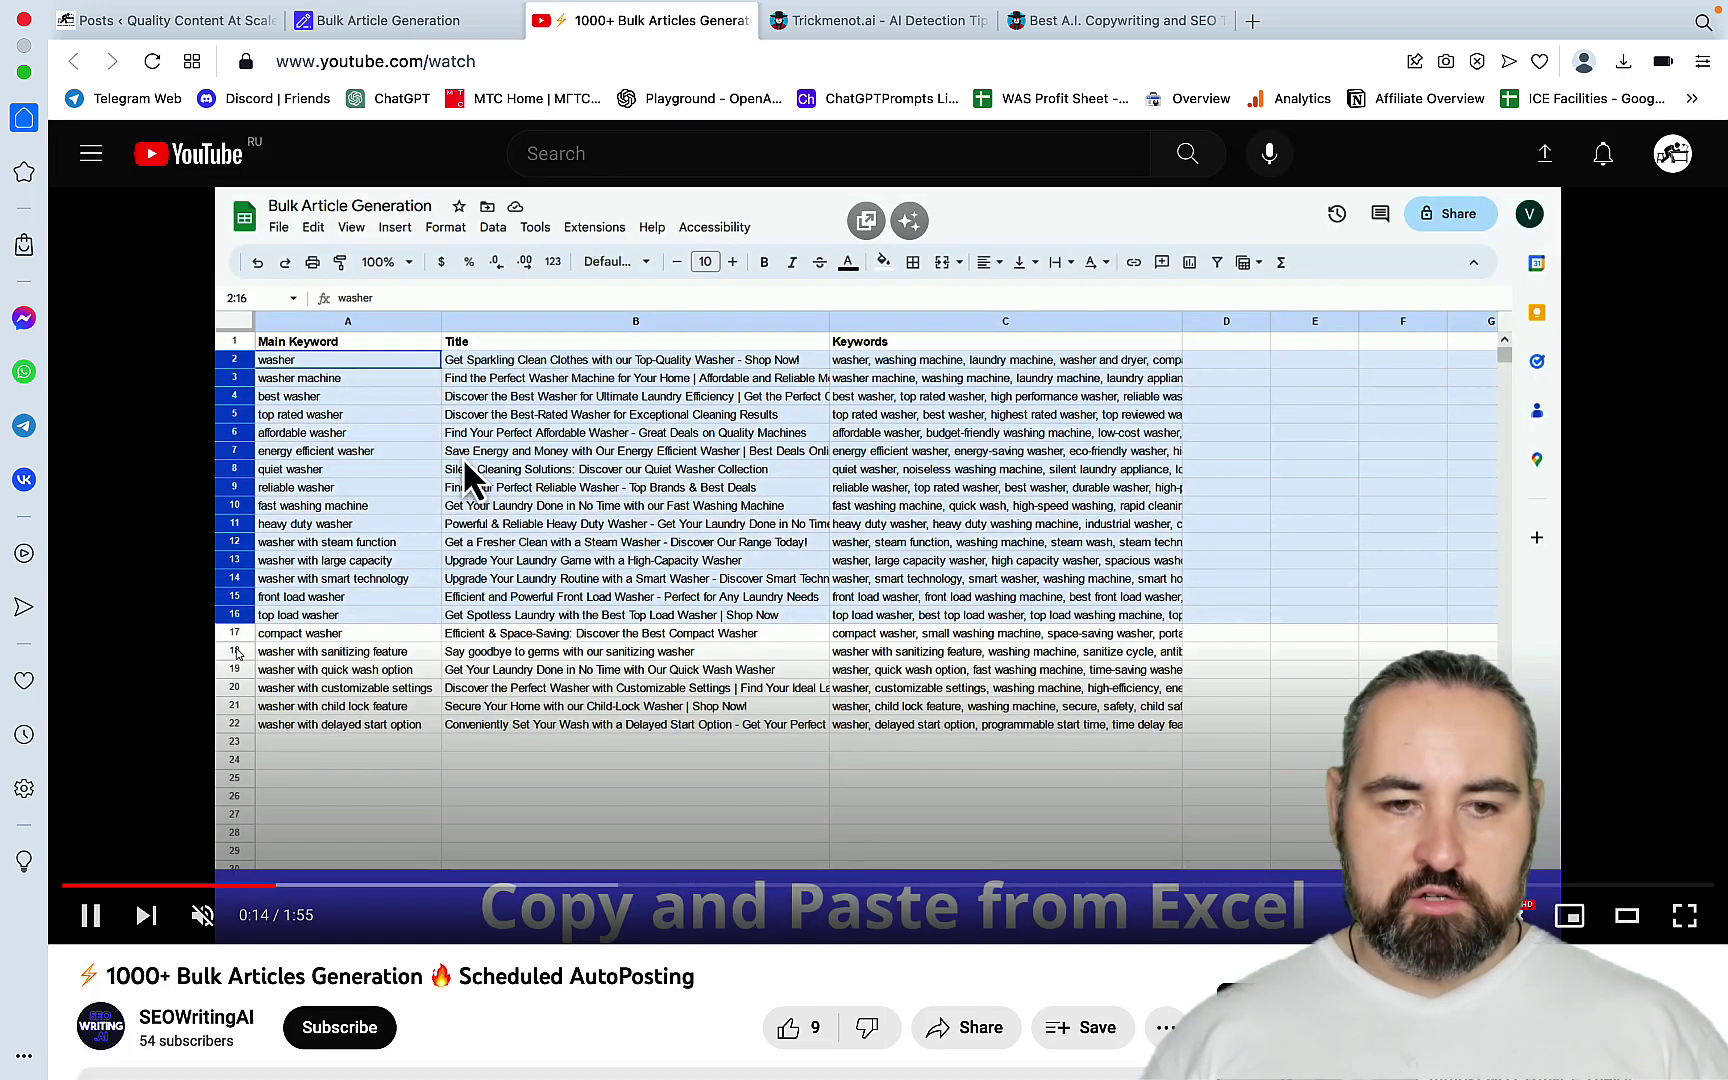
click(202, 905)
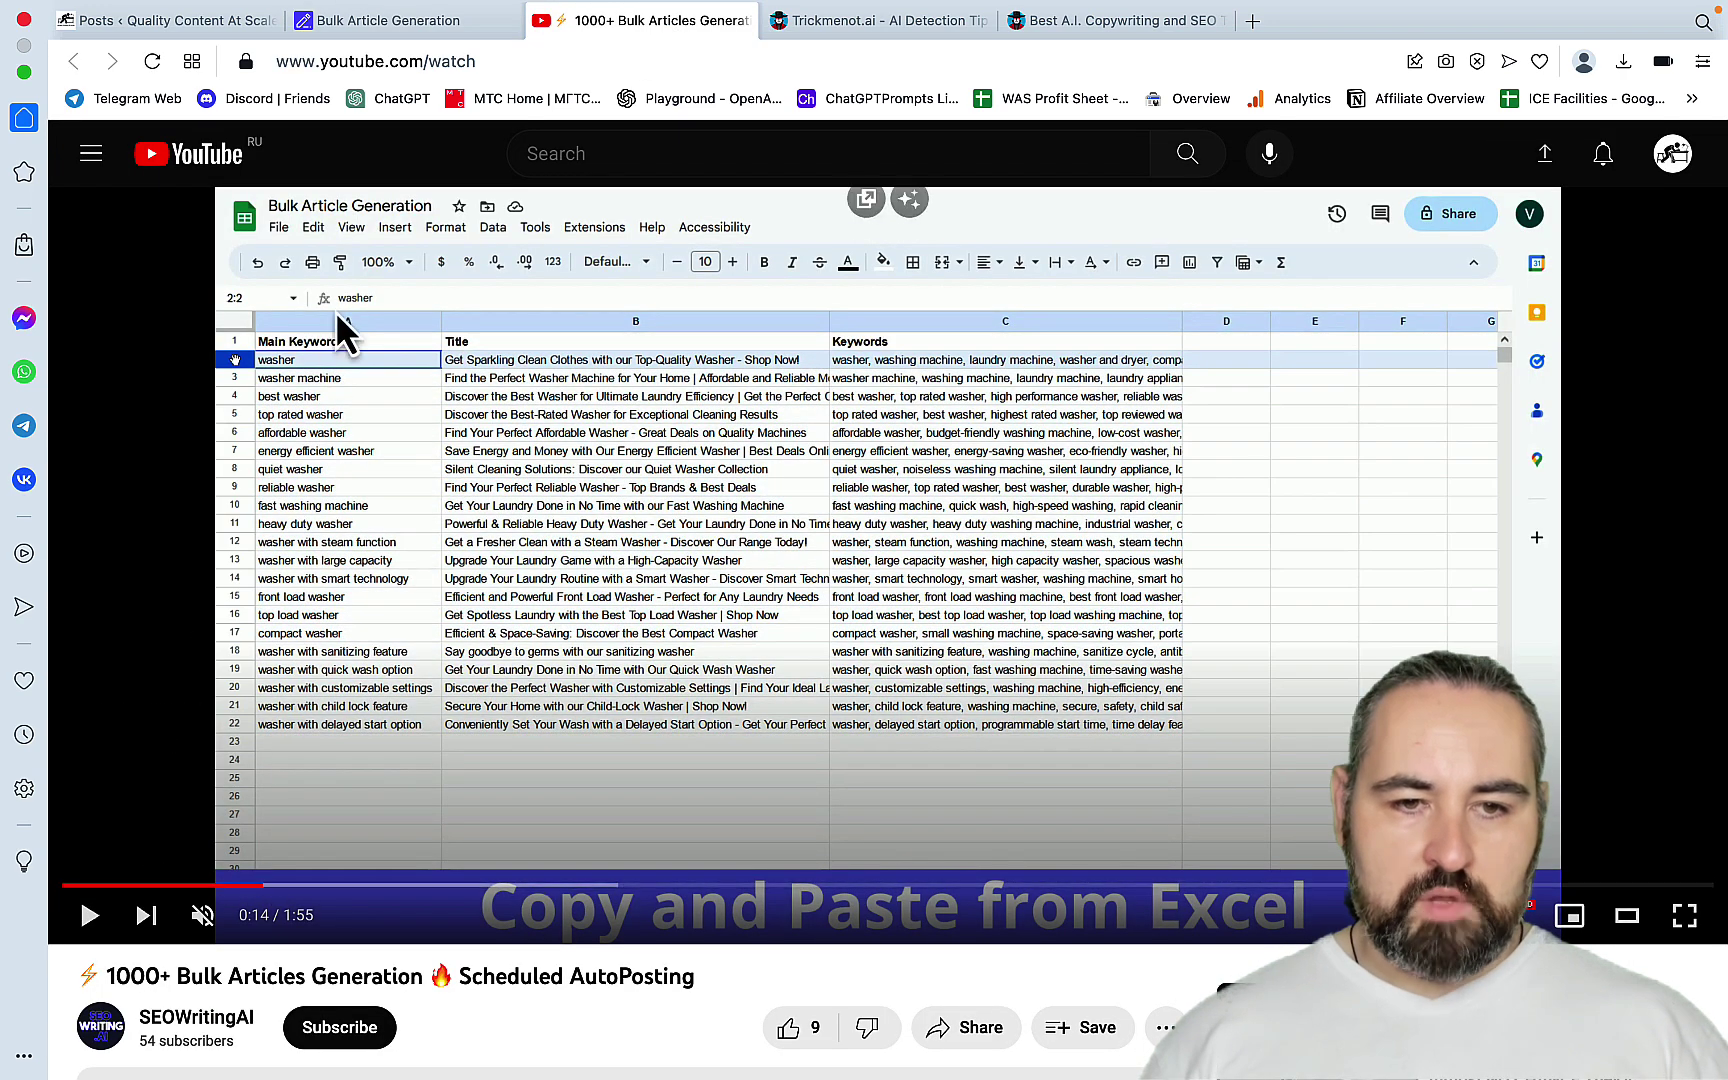
click(354, 350)
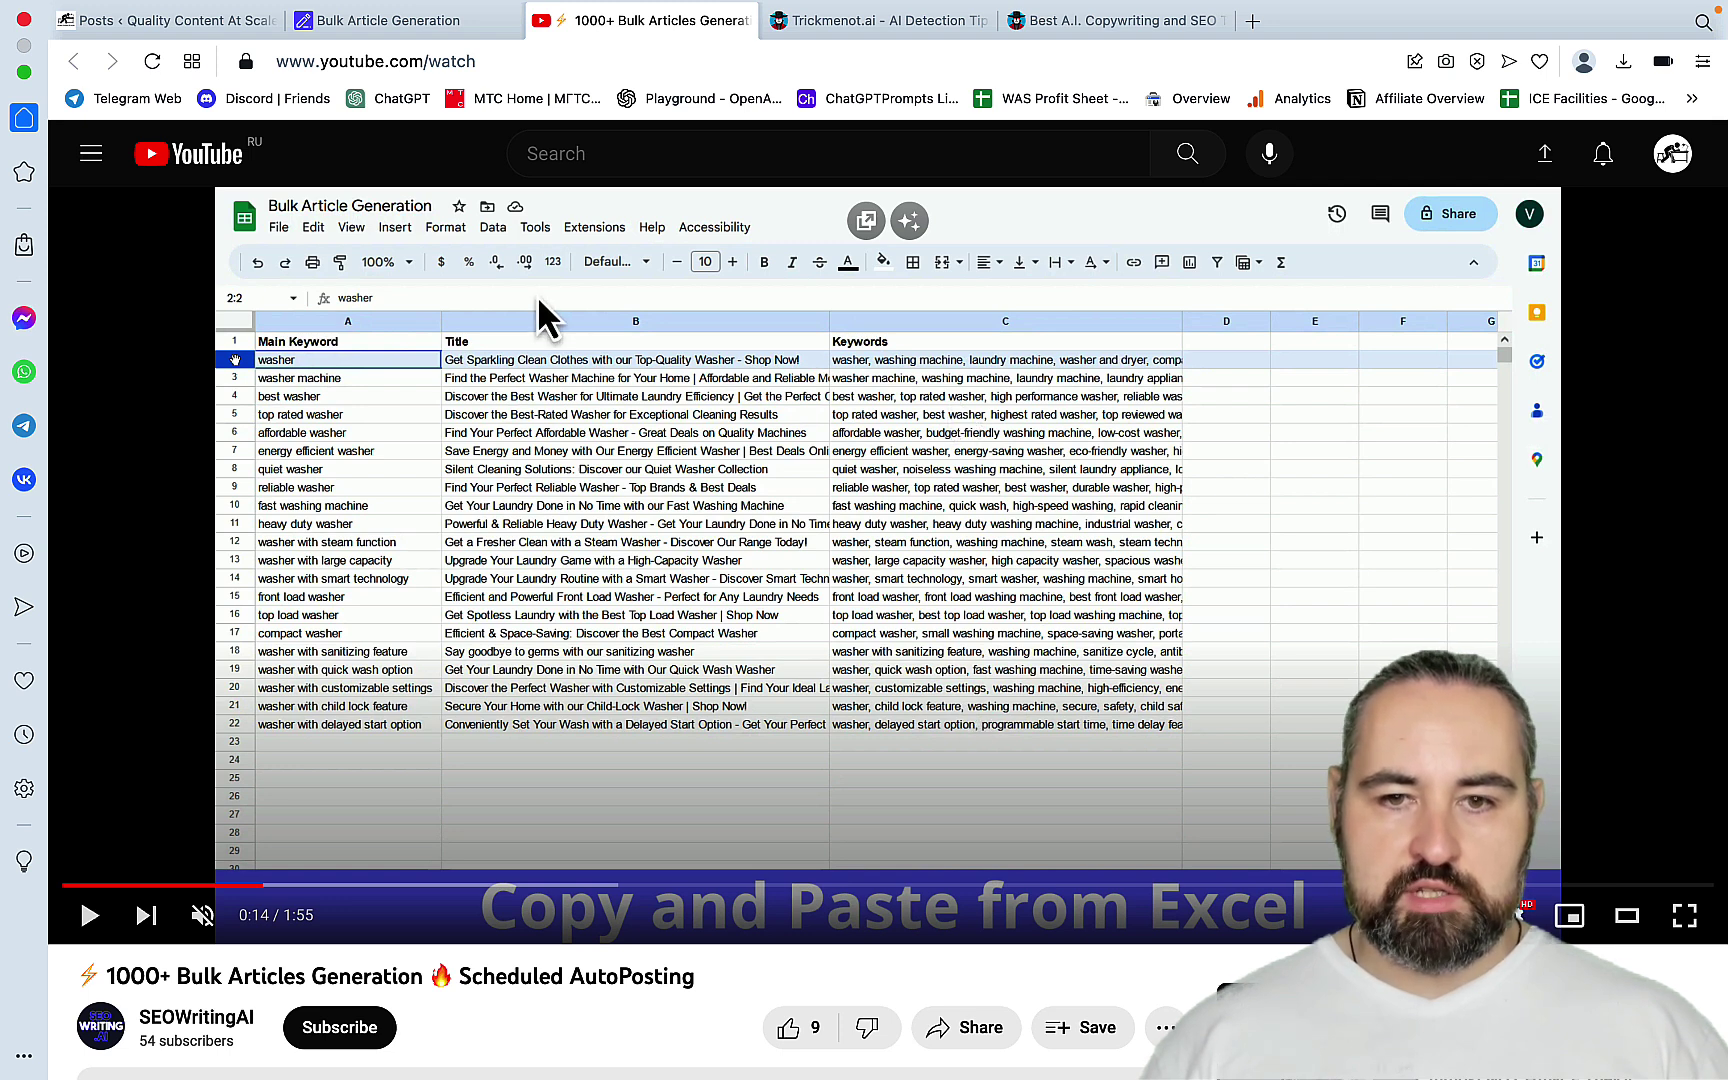
click(413, 20)
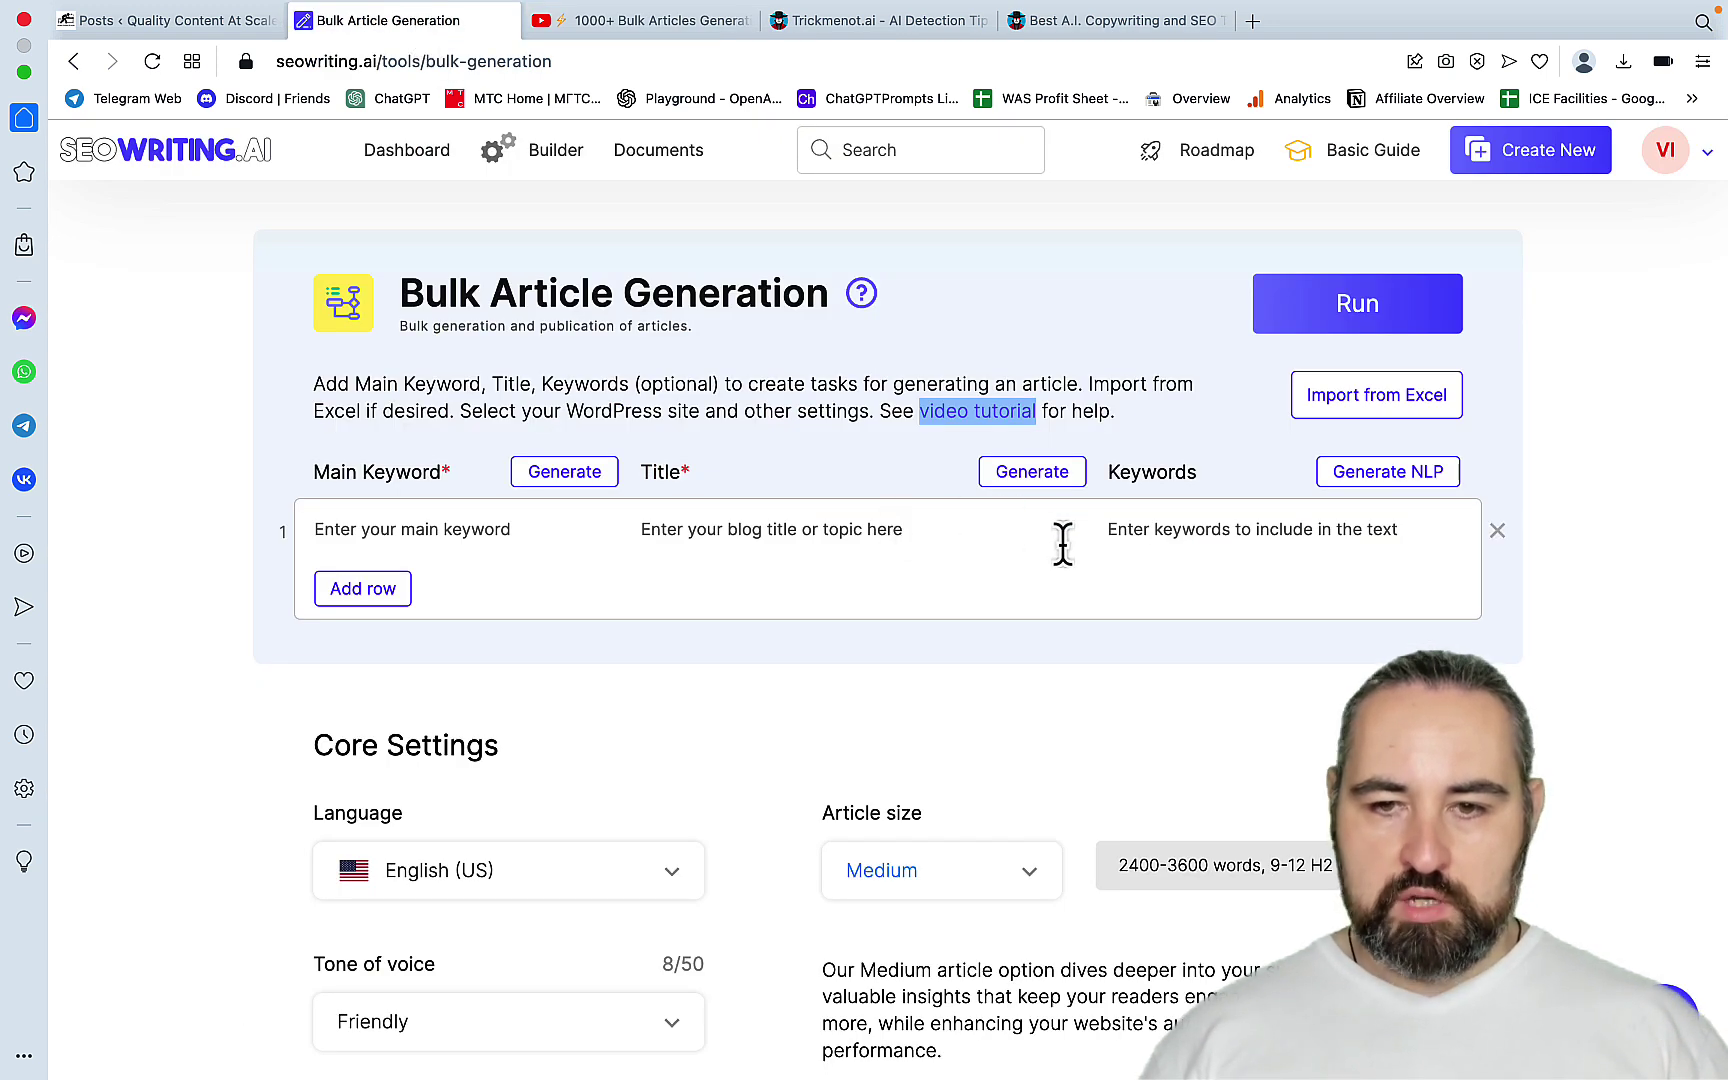
Step: Enter 'what to do if my wife shouts at me' in row 1 and generate related main keywords
click(358, 518)
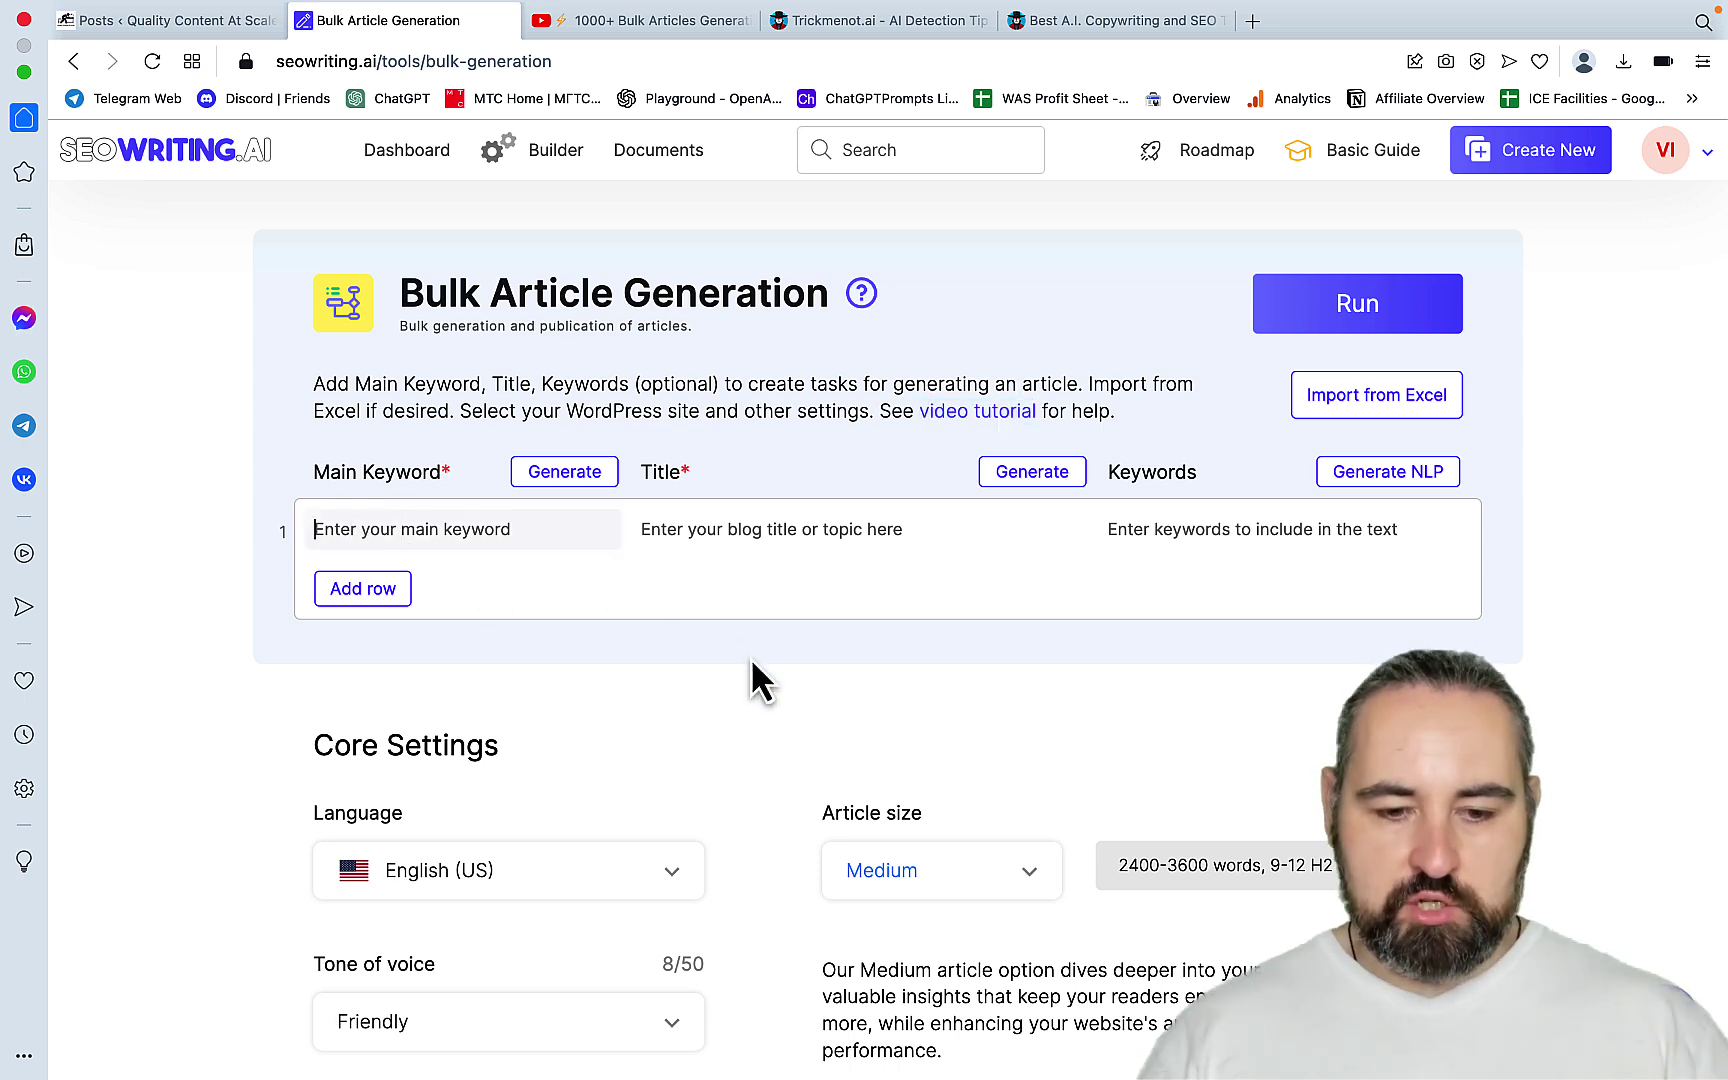
text(m)
key(BackSpace)
text(what to do)
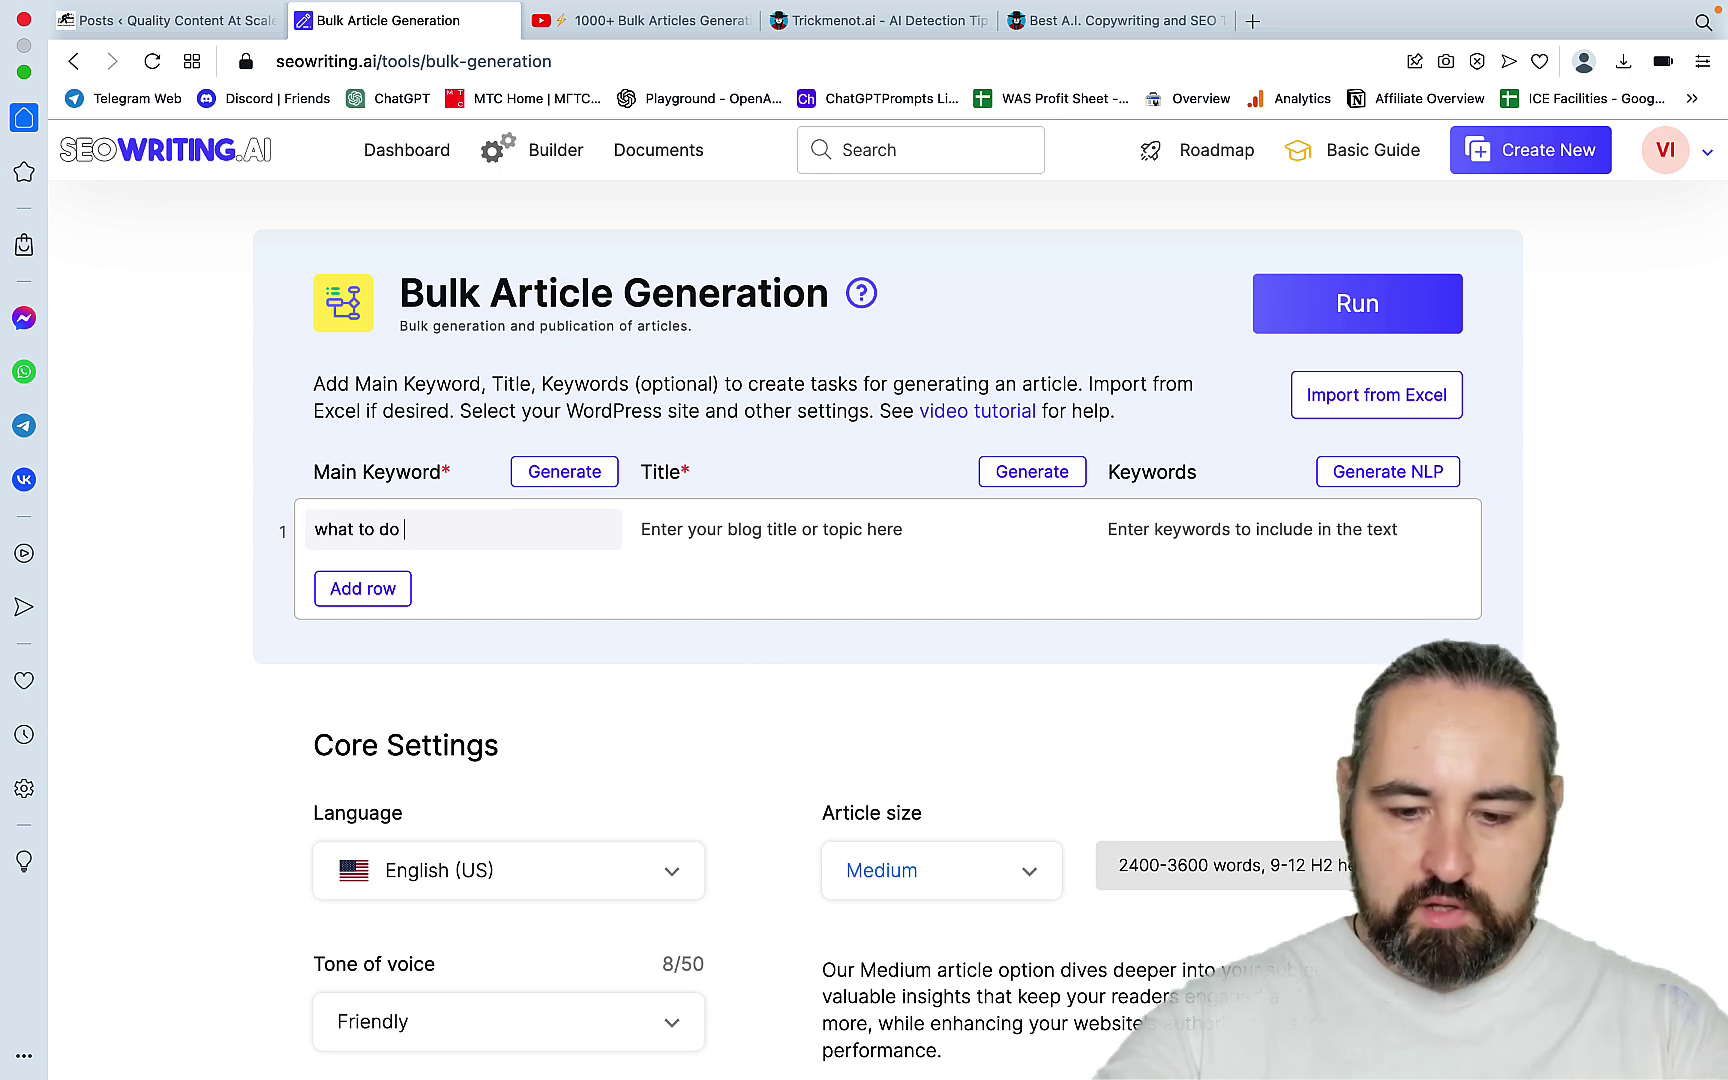
text( if my wife shouts at me)
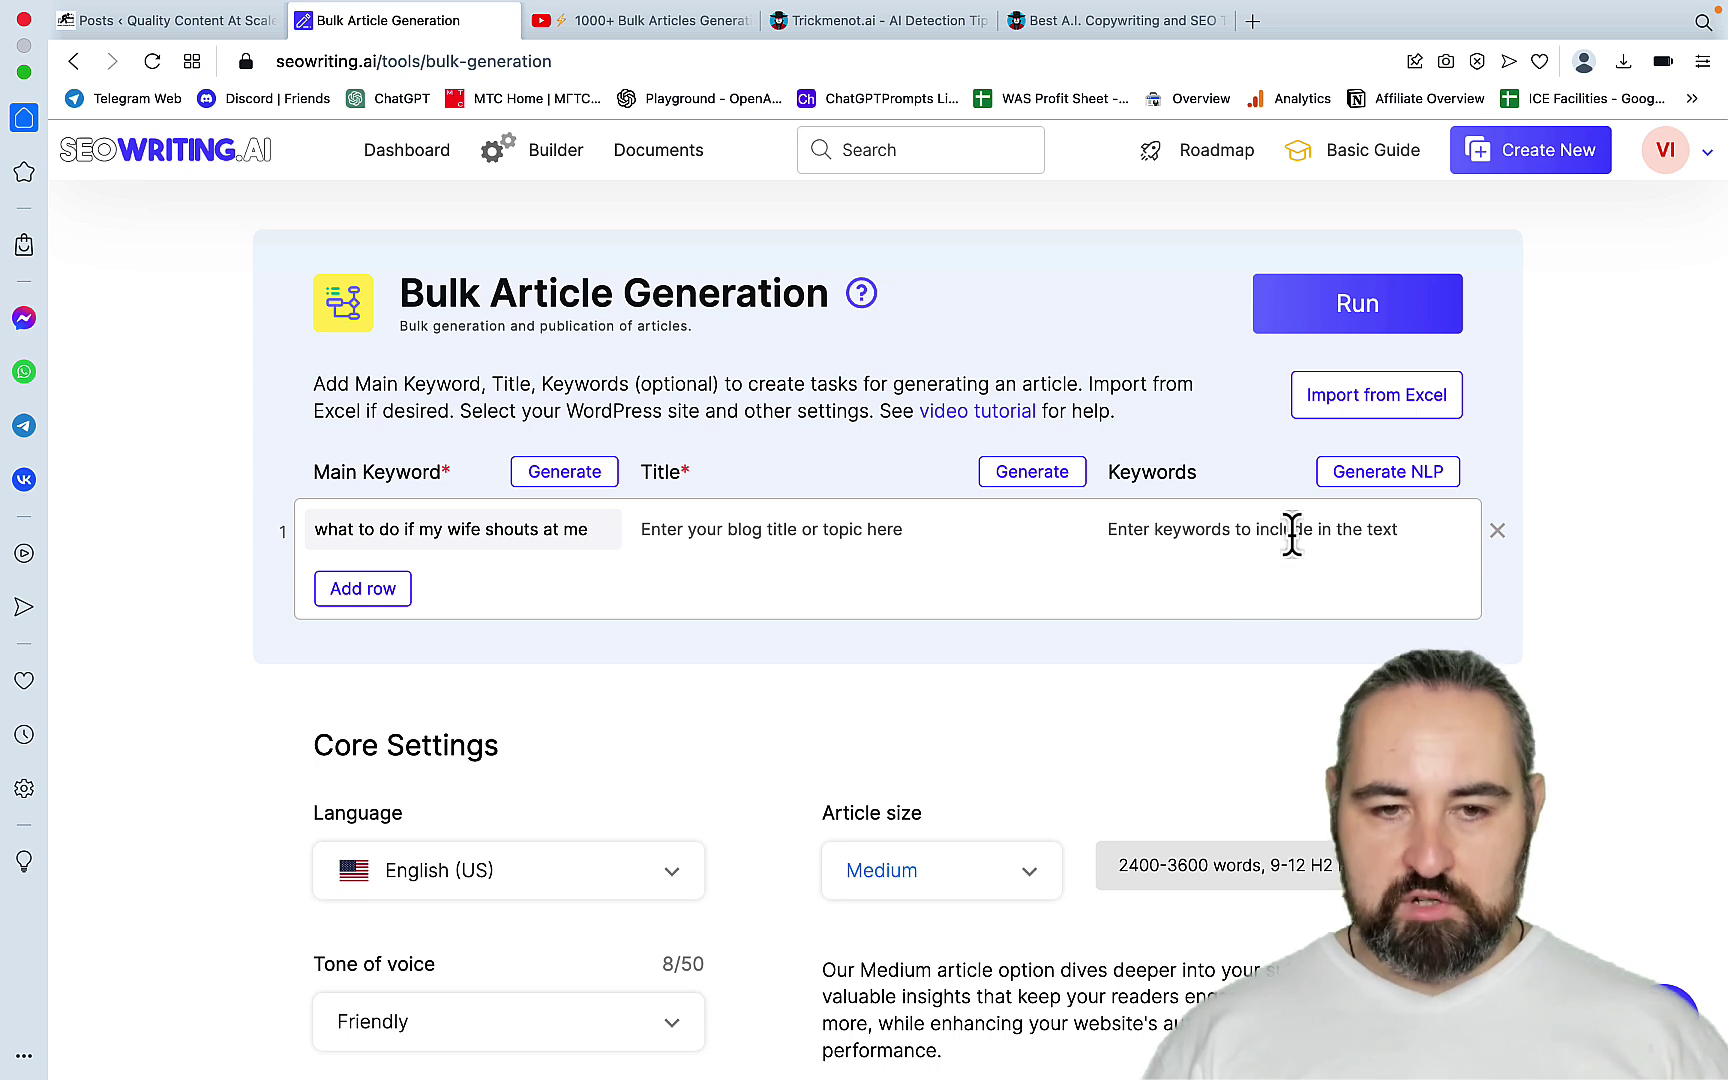
click(557, 478)
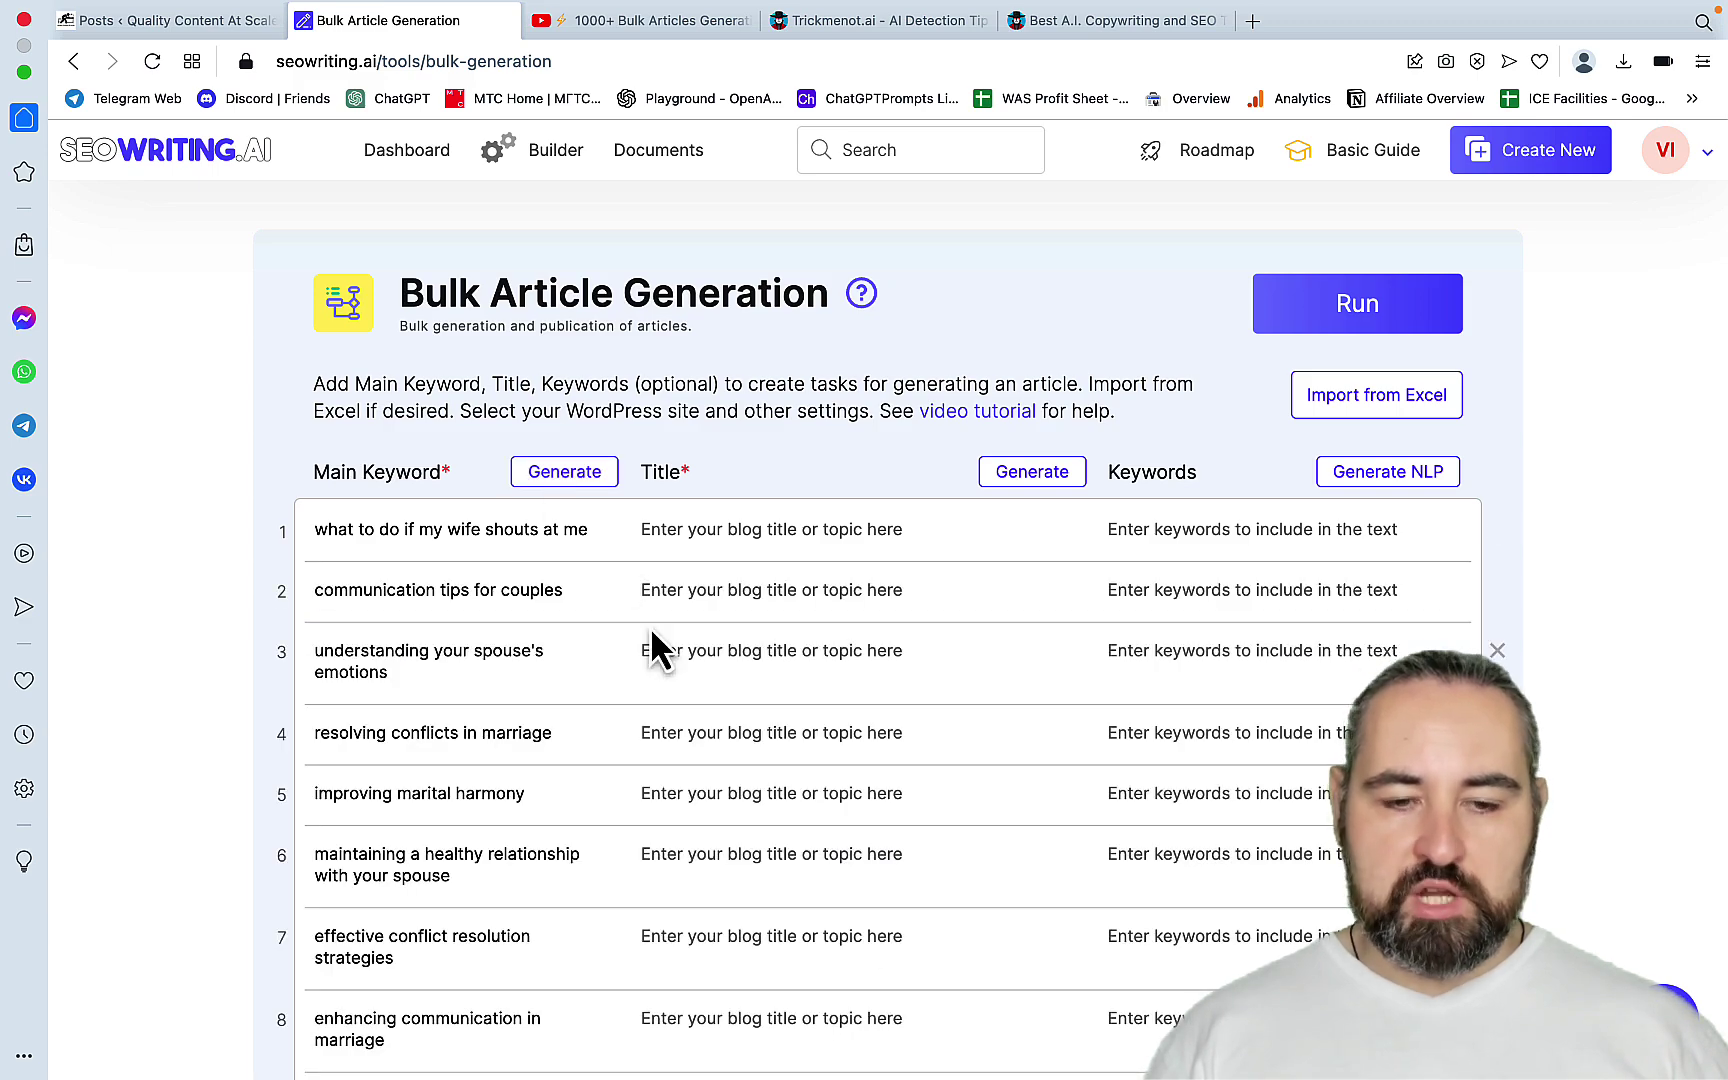
Step: Scroll the bulk table to review the generated titles for all 11 keyword rows
scroll(649, 626, down, 5)
scroll(649, 626, up, 3)
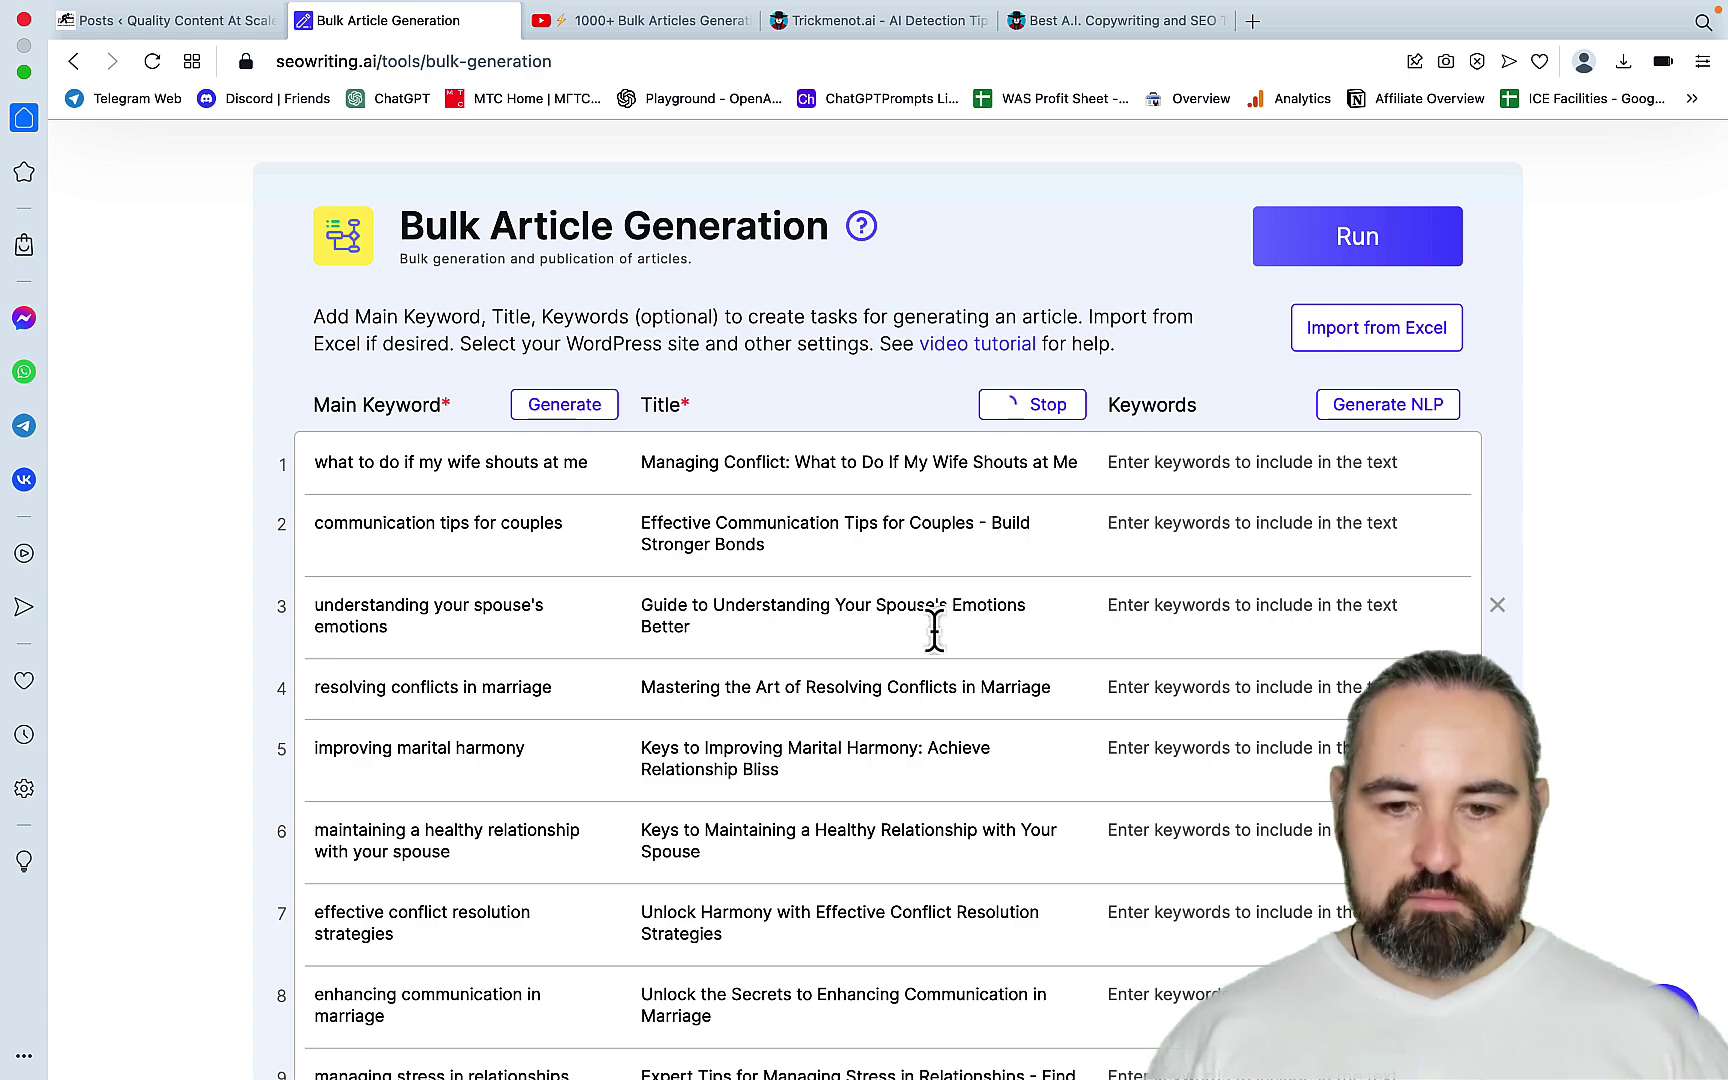
scroll(934, 630, down, 5)
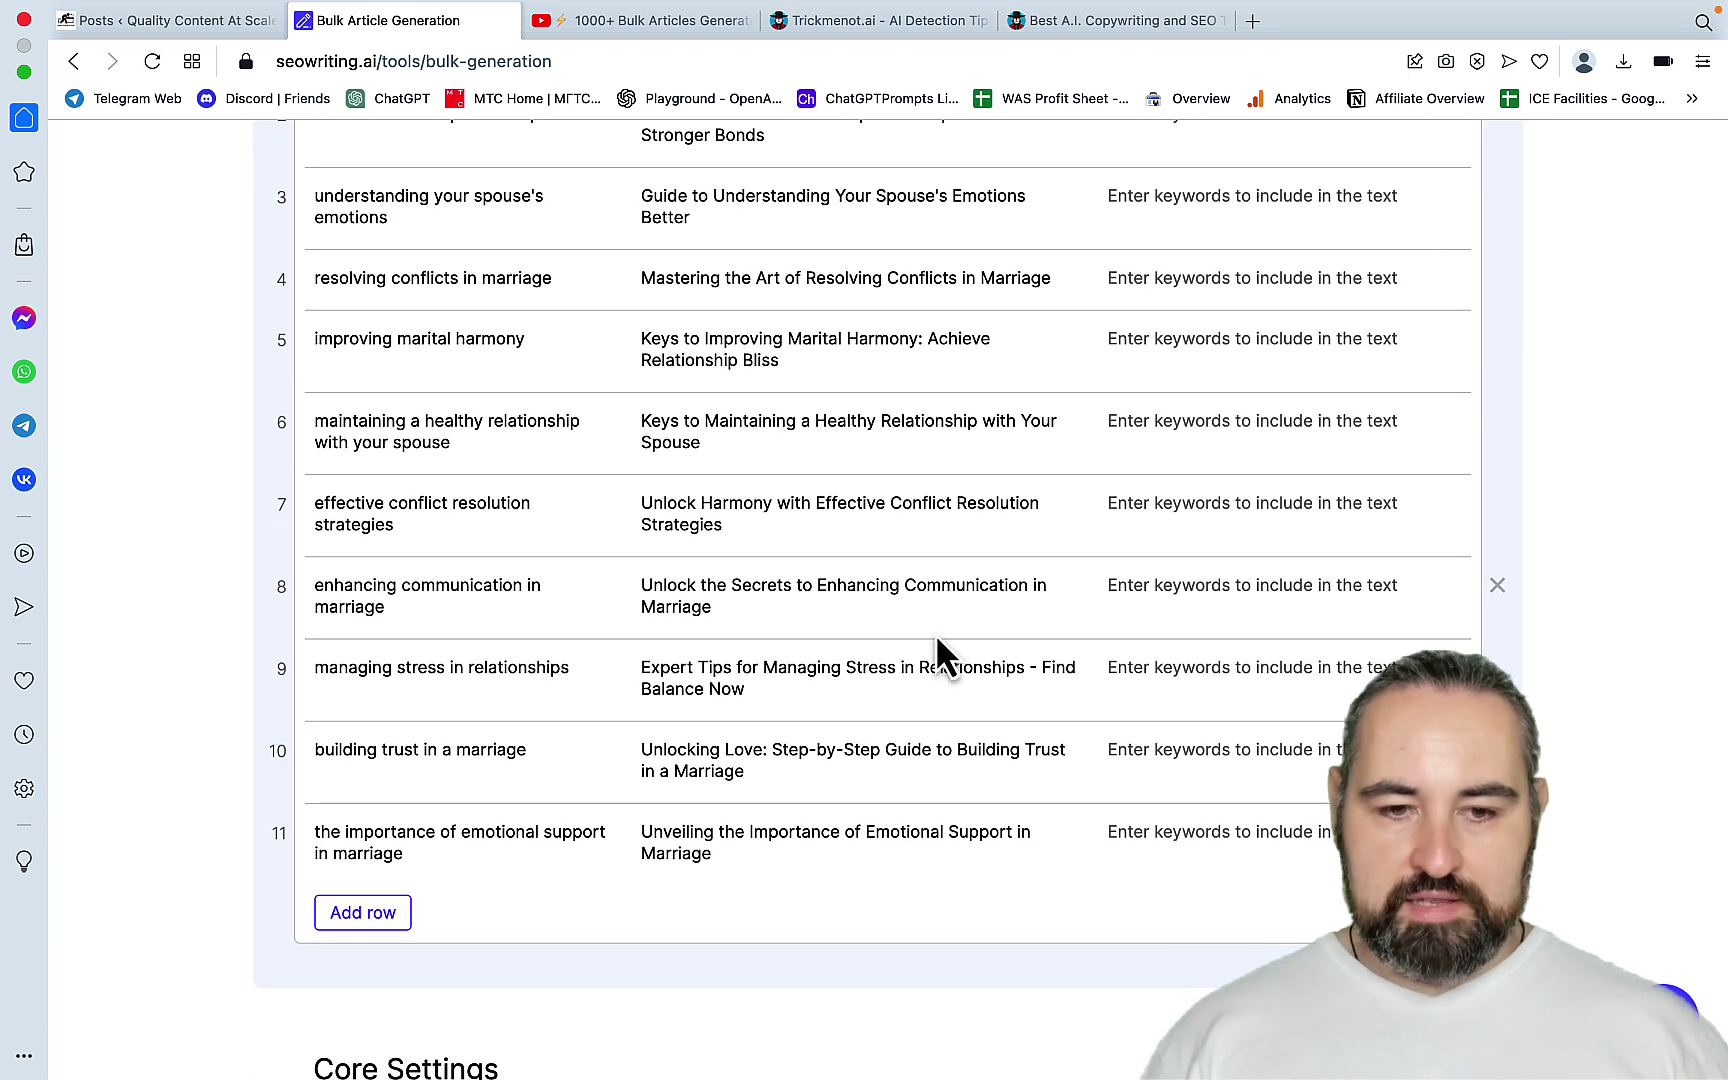
scroll(936, 633, up, 4)
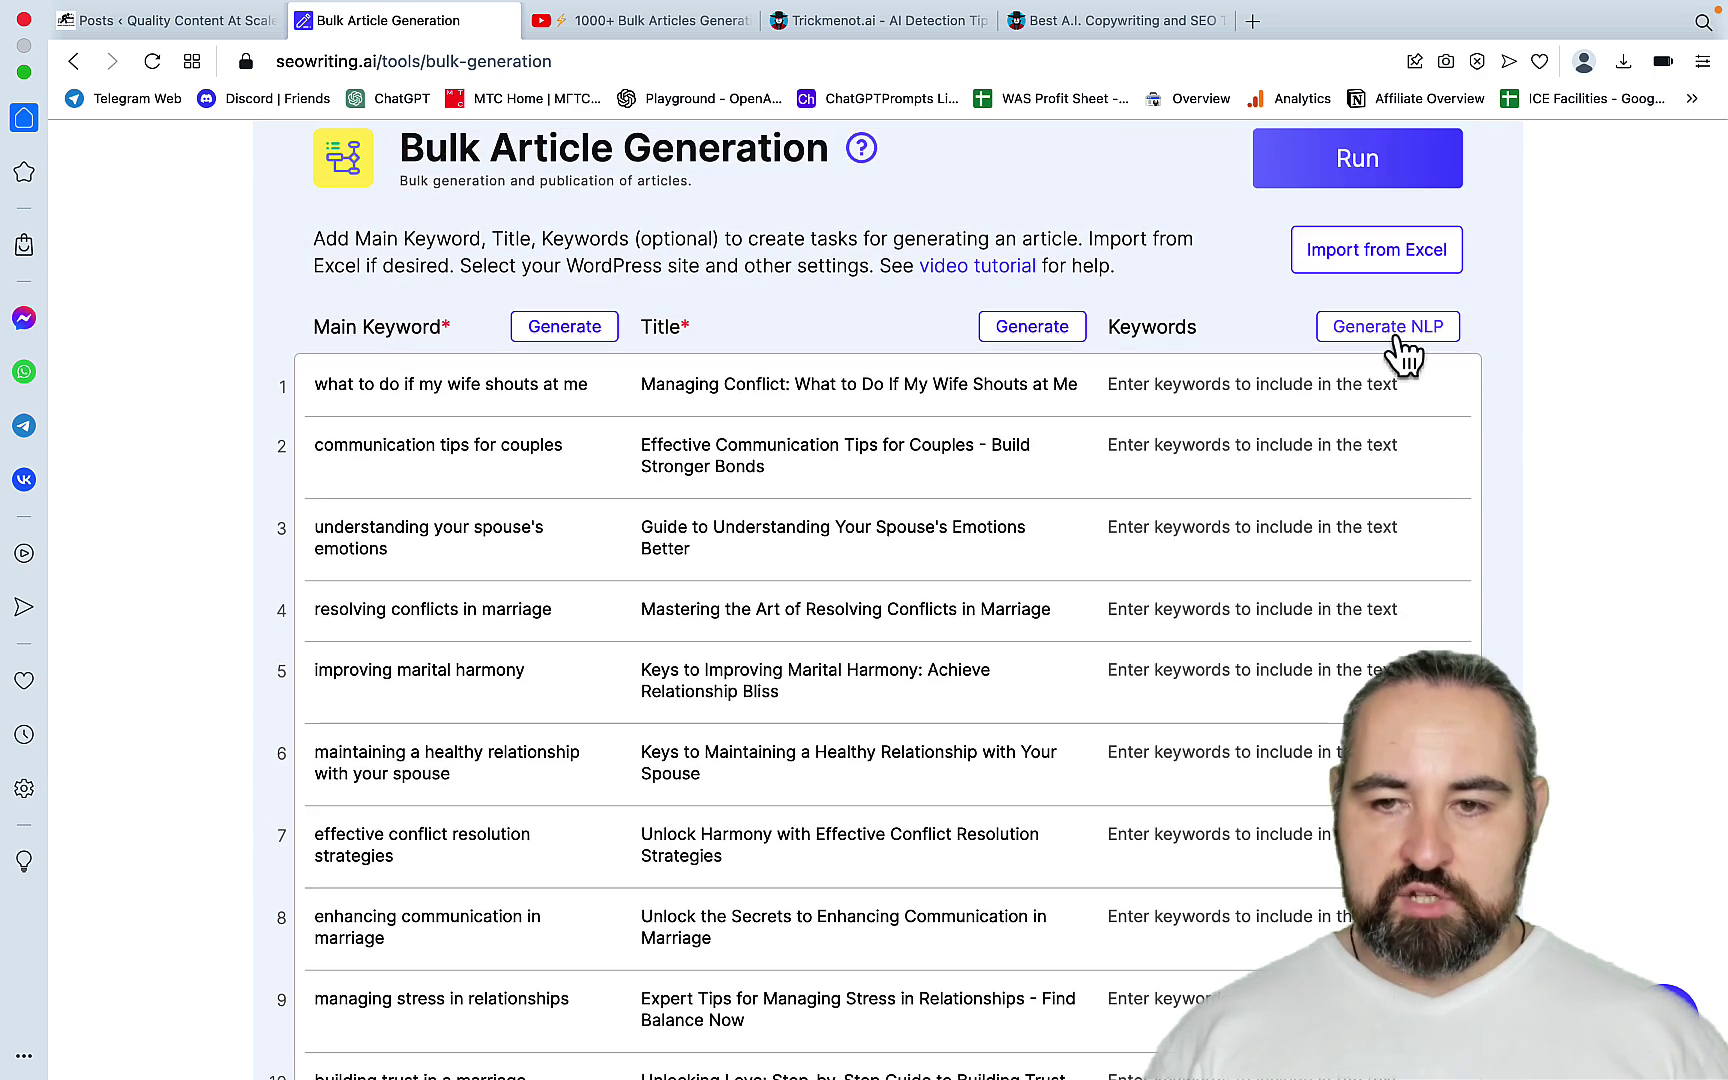
Step: Generate NLP keyword lists for every row, check row 1's list, and scroll past row 11
click(1396, 334)
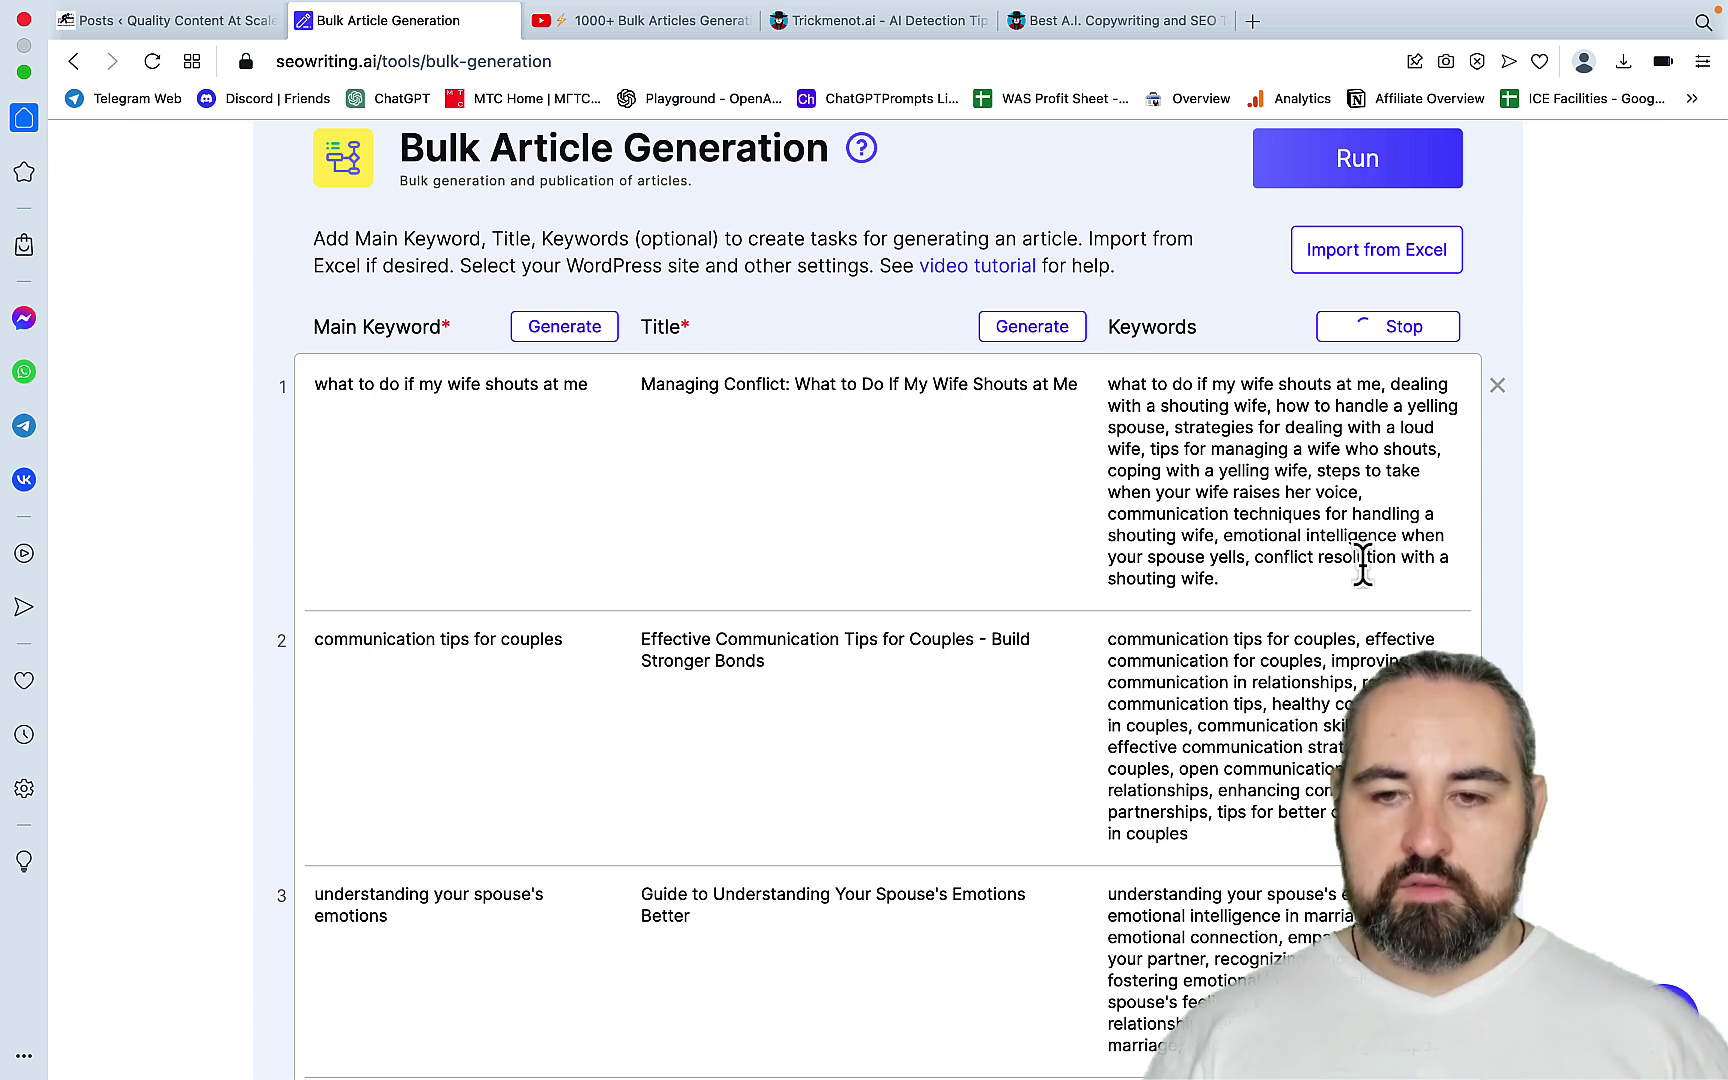
click(1246, 590)
drag(1246, 590, 1110, 470)
scroll(1388, 551, down, 15)
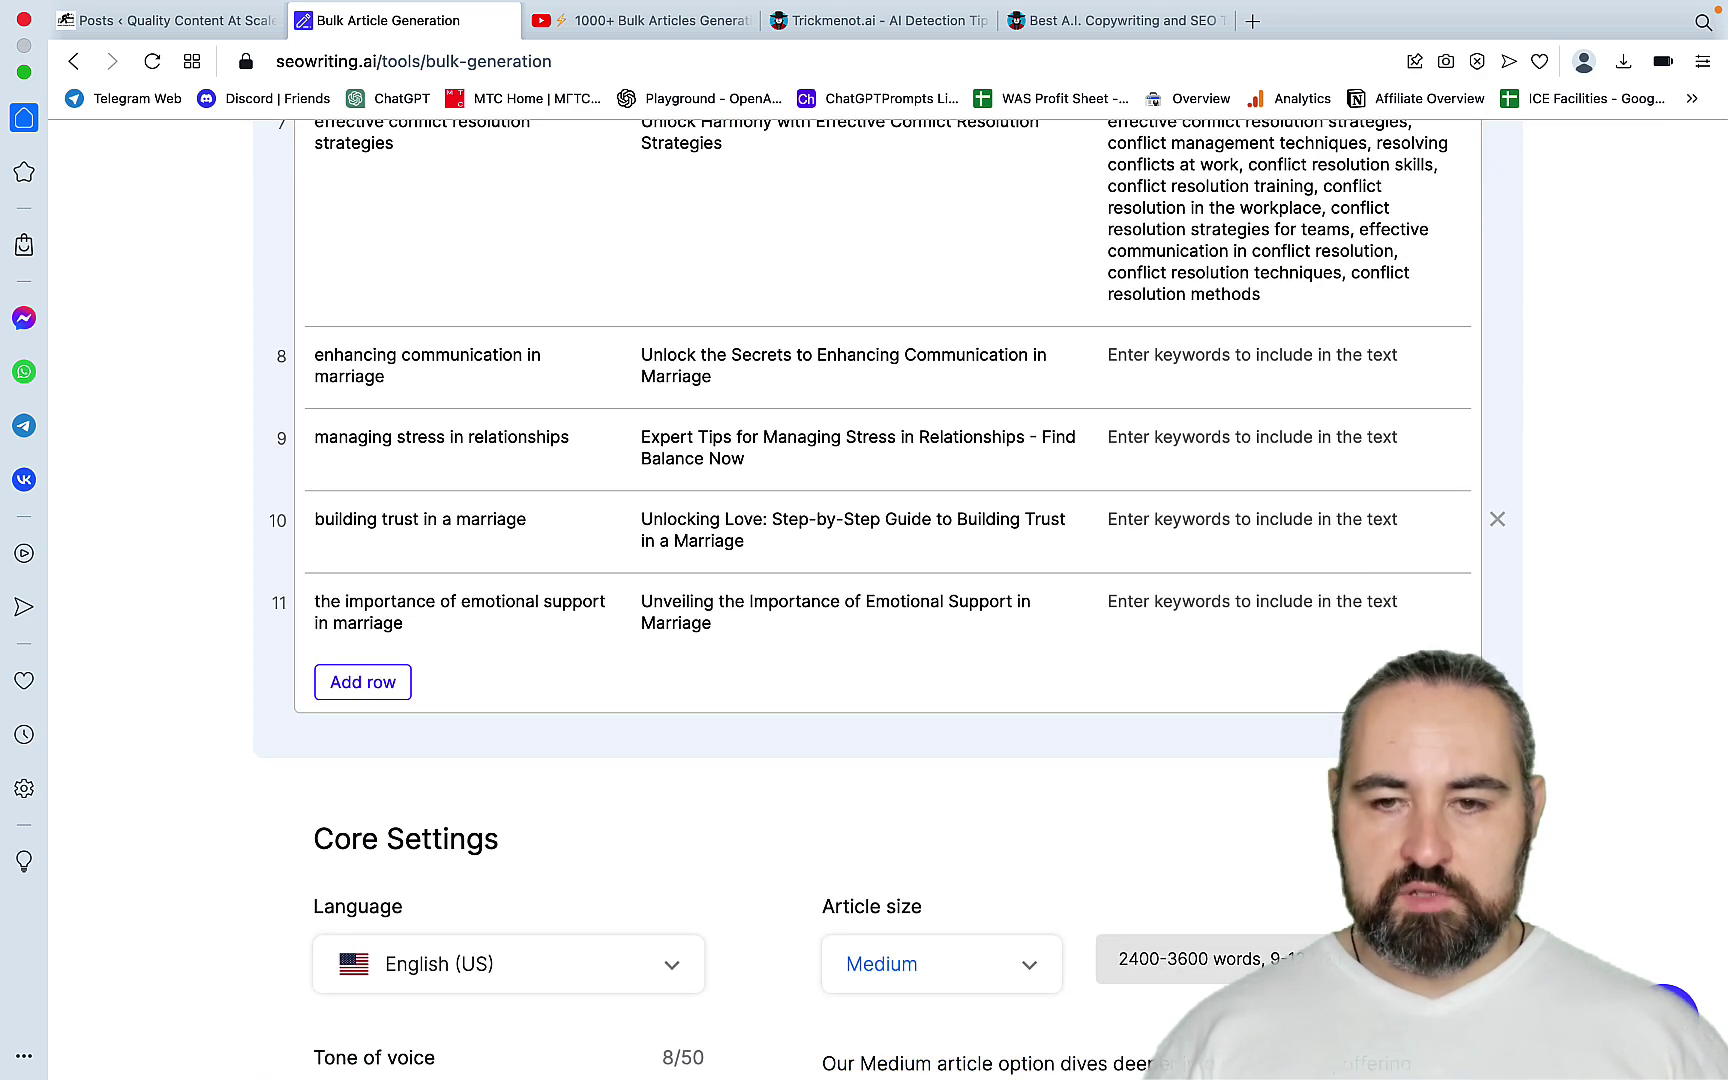
scroll(1388, 557, up, 15)
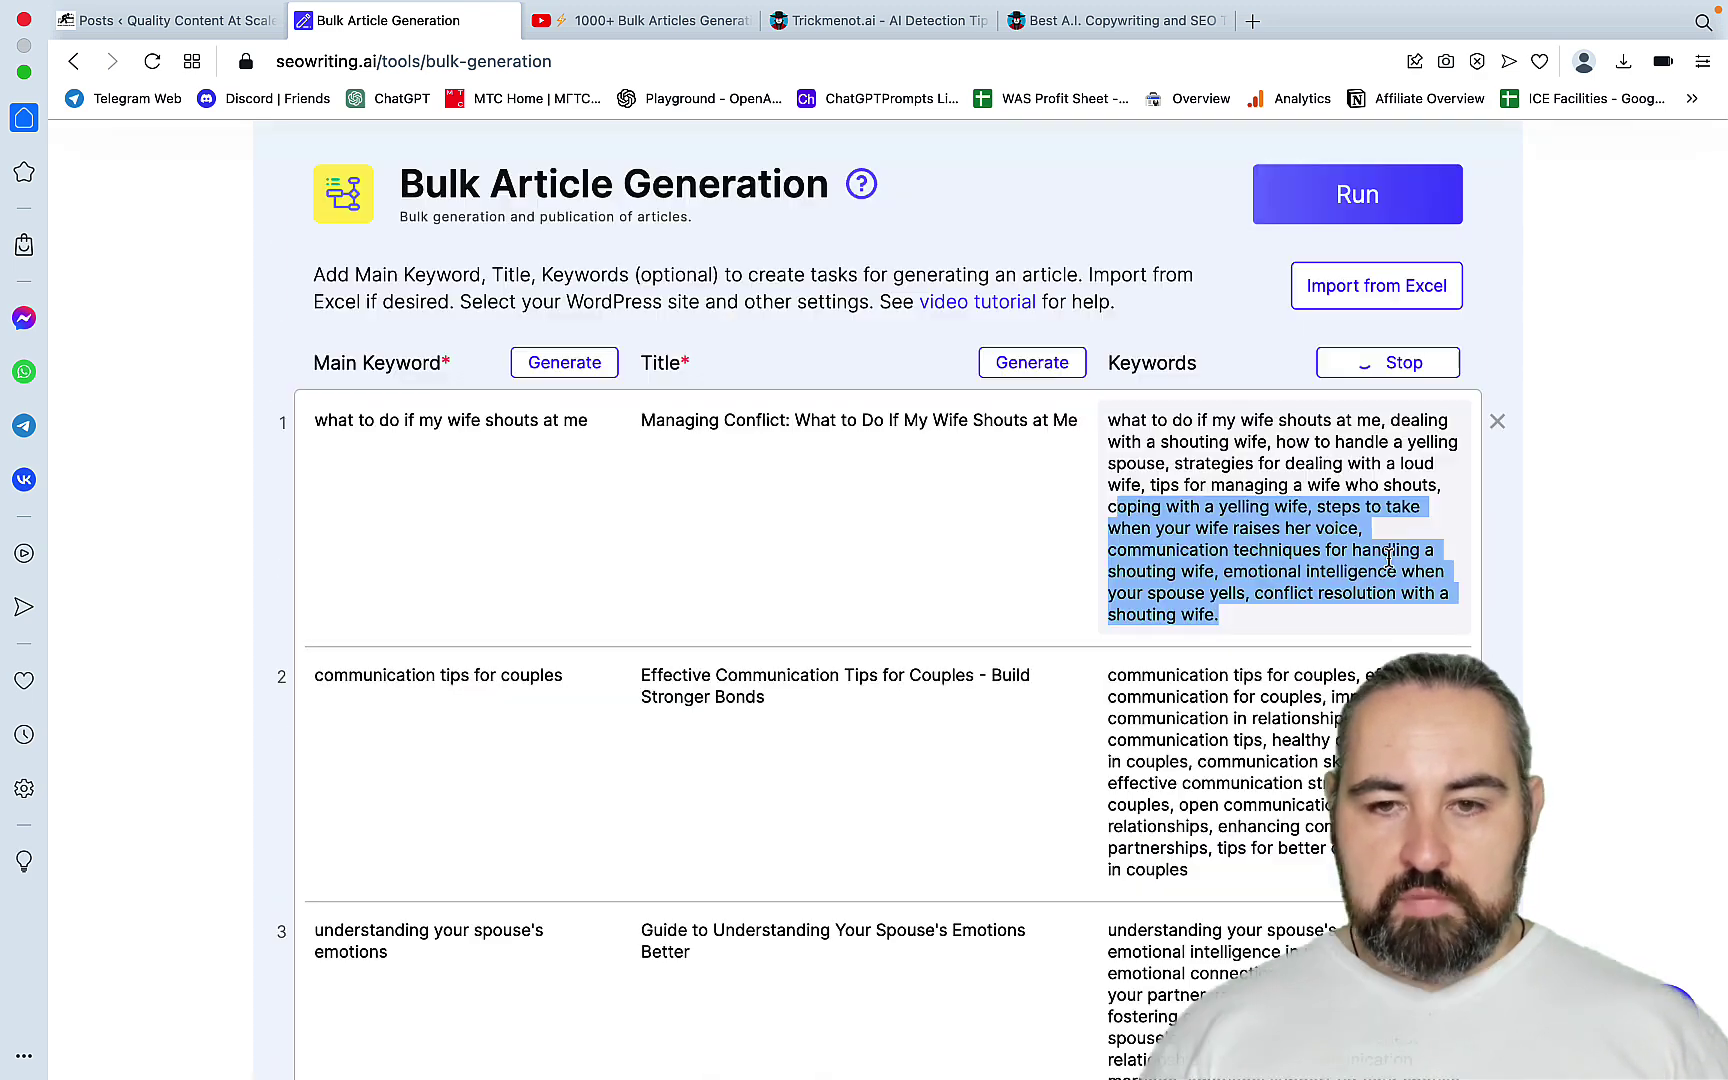
scroll(1430, 580, down, 5)
scroll(1434, 588, down, 10)
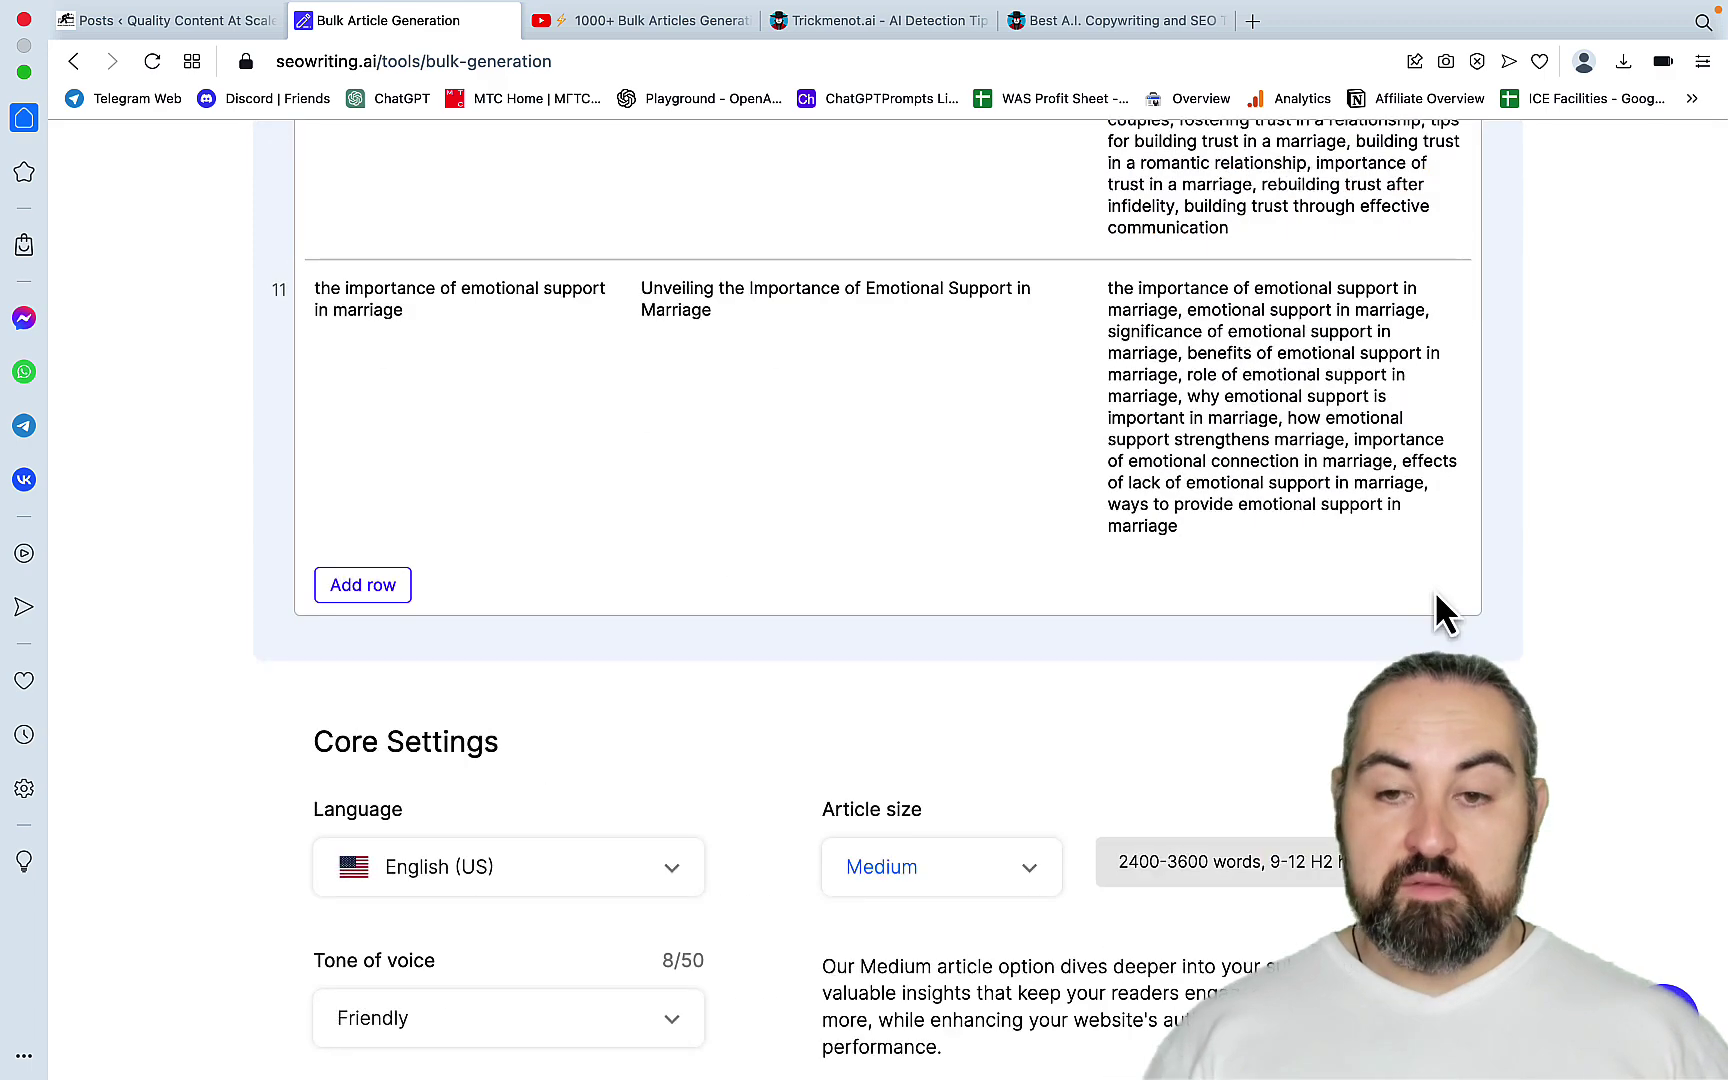
Step: Keep the Article size set to Medium
scroll(1435, 605, down, 1)
scroll(1436, 596, down, 3)
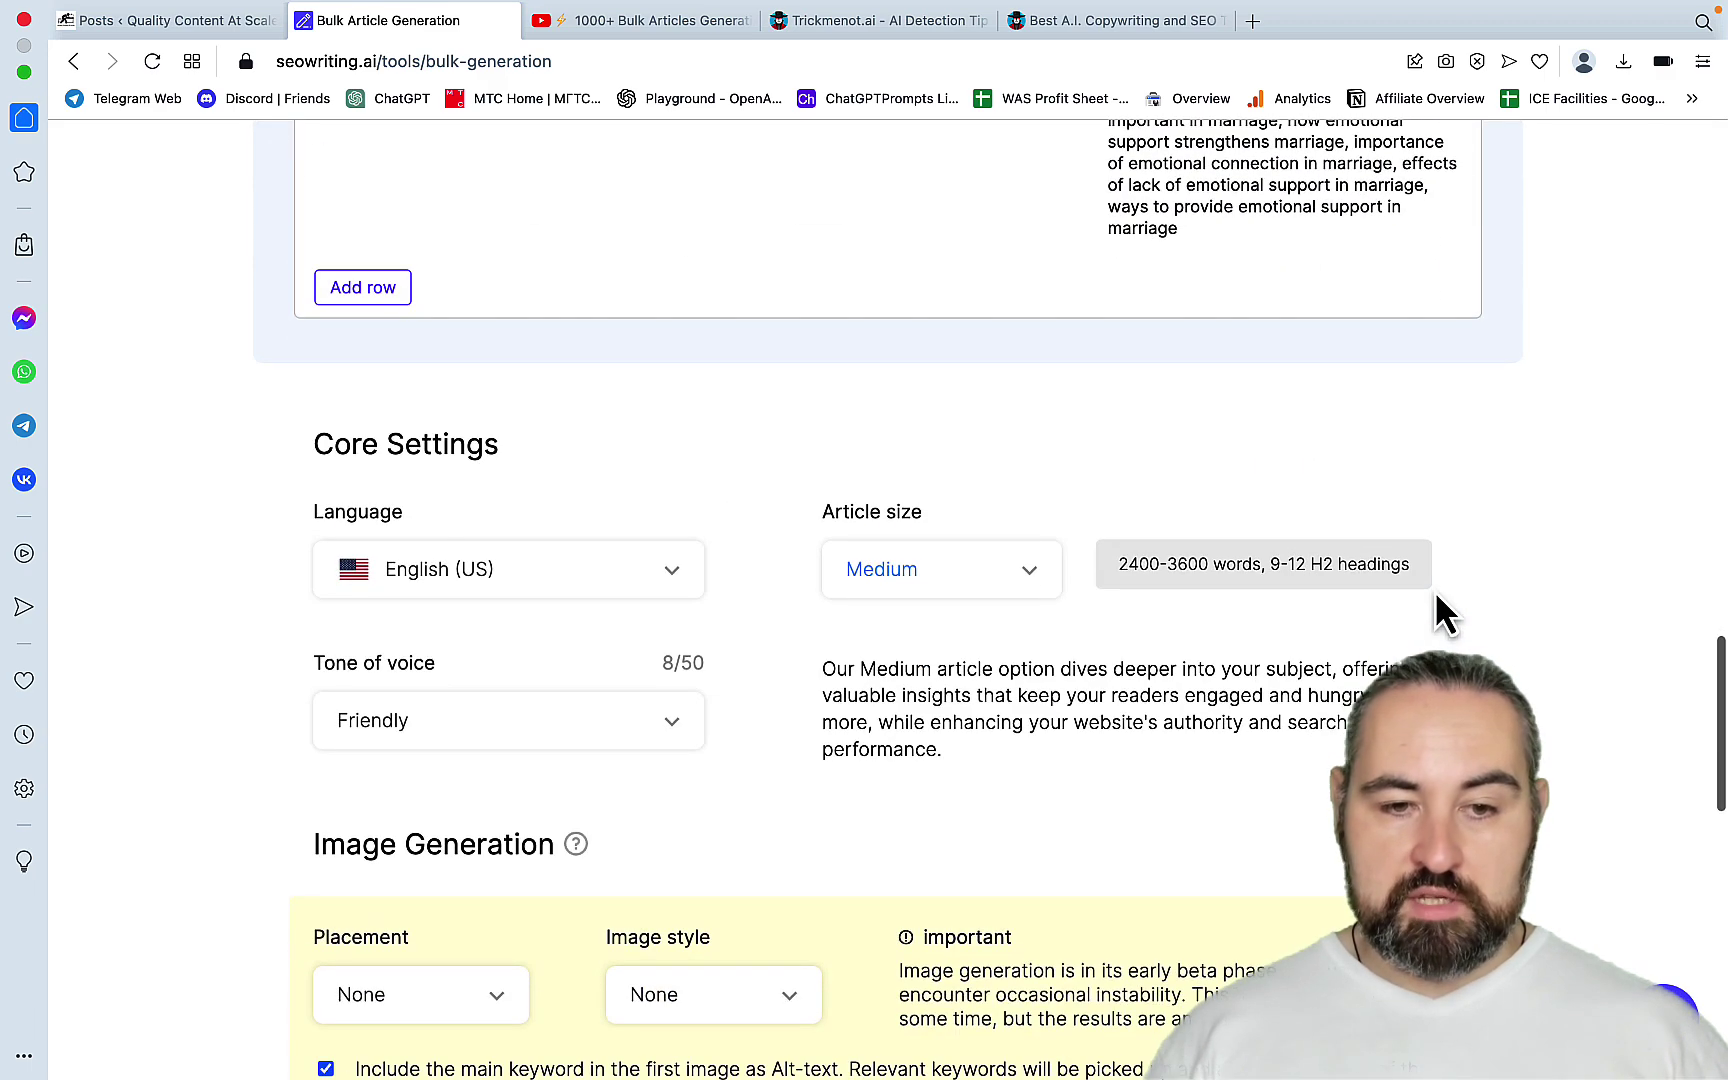
scroll(1436, 596, down, 2)
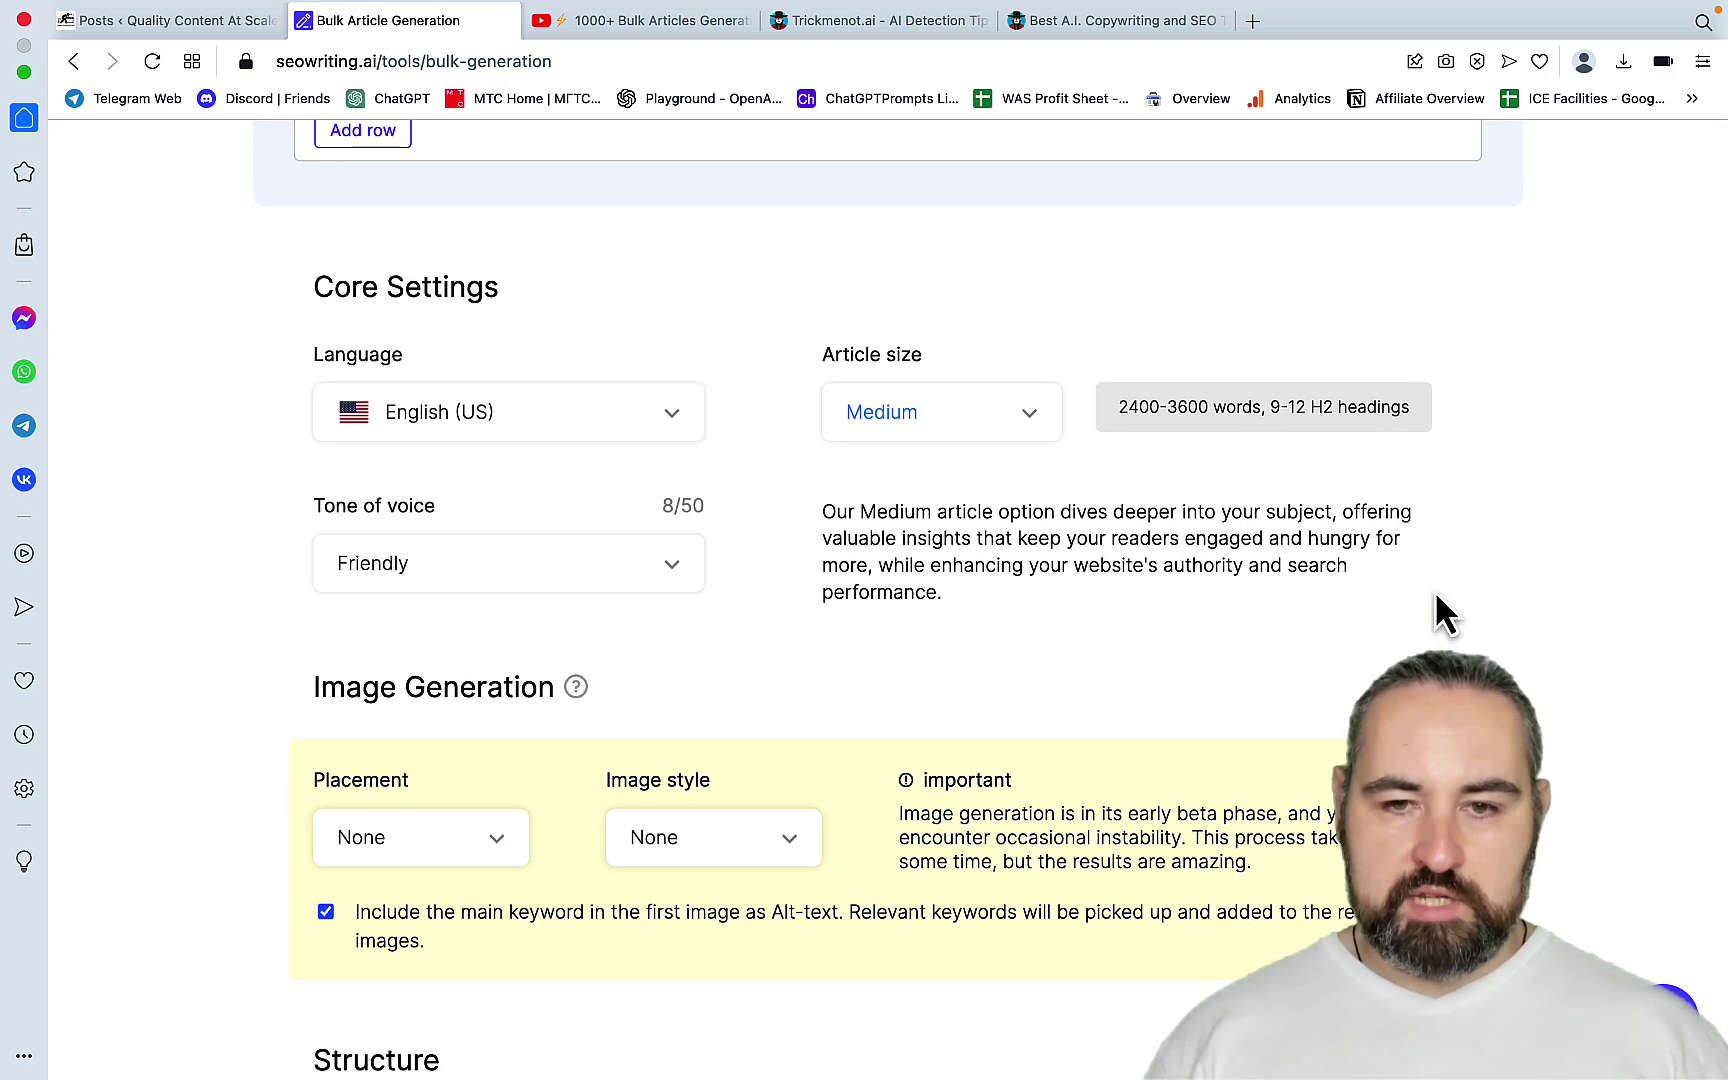
click(993, 428)
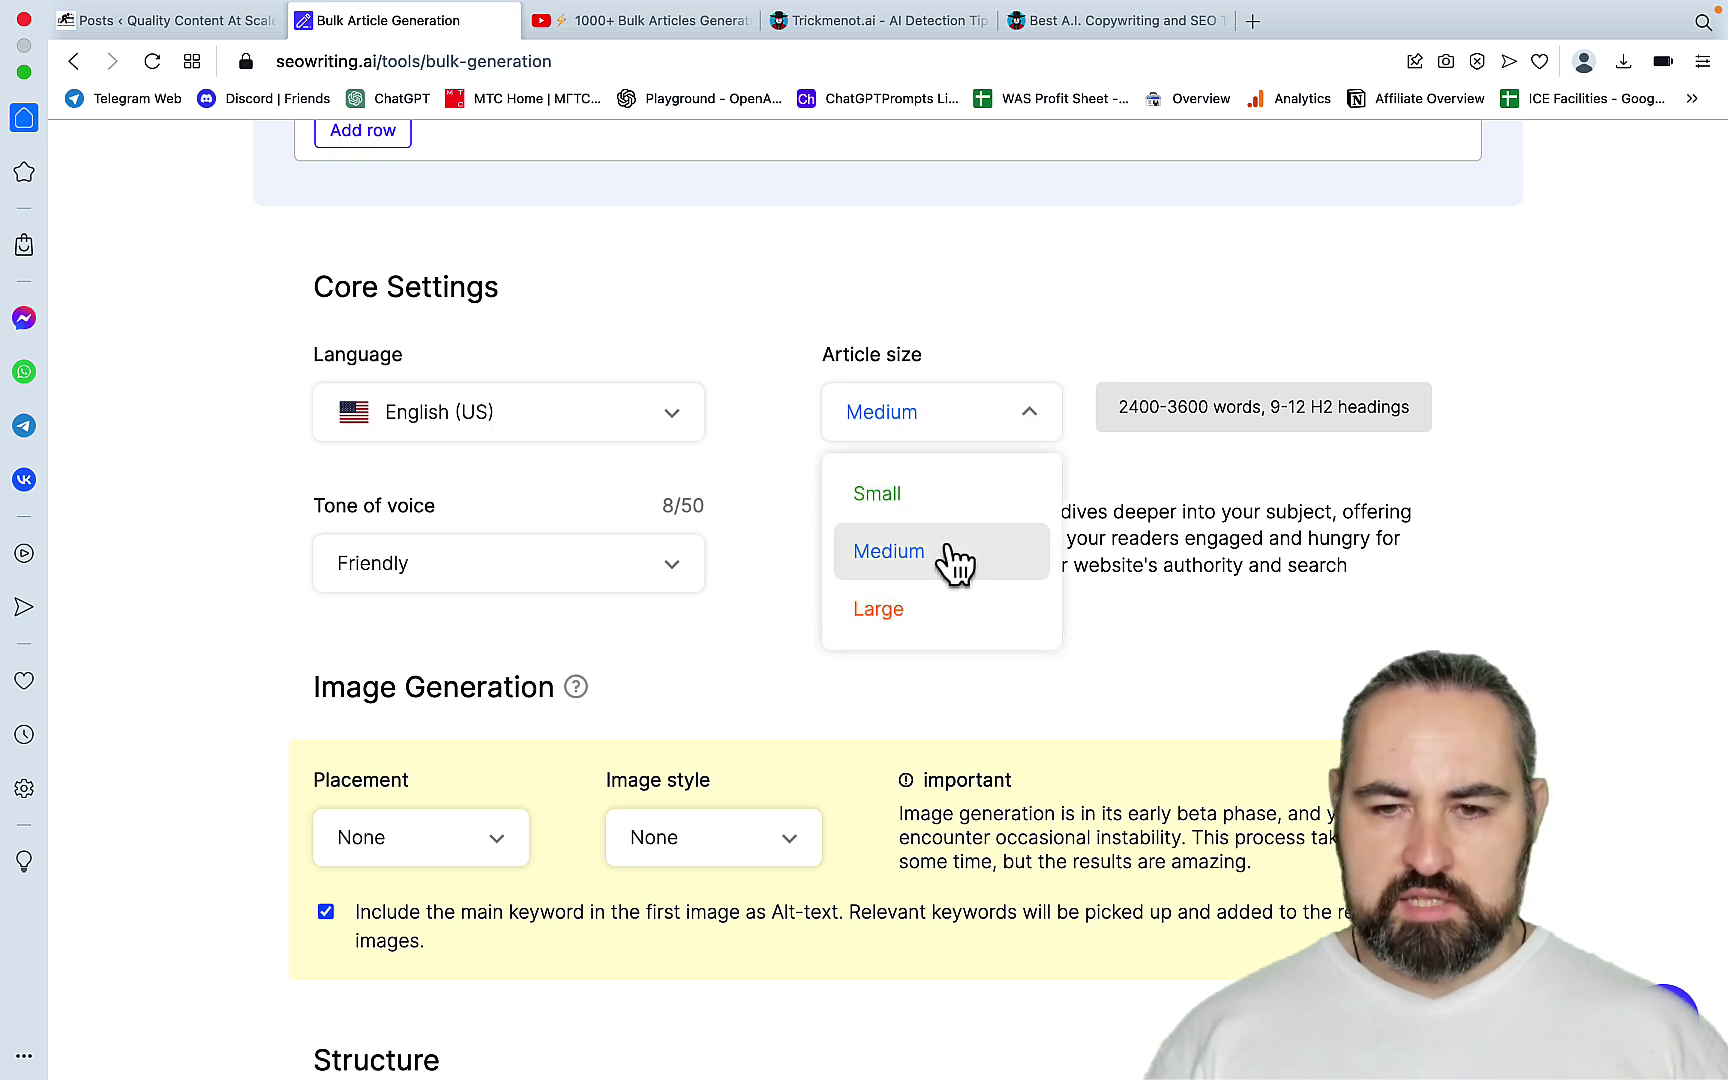
click(940, 560)
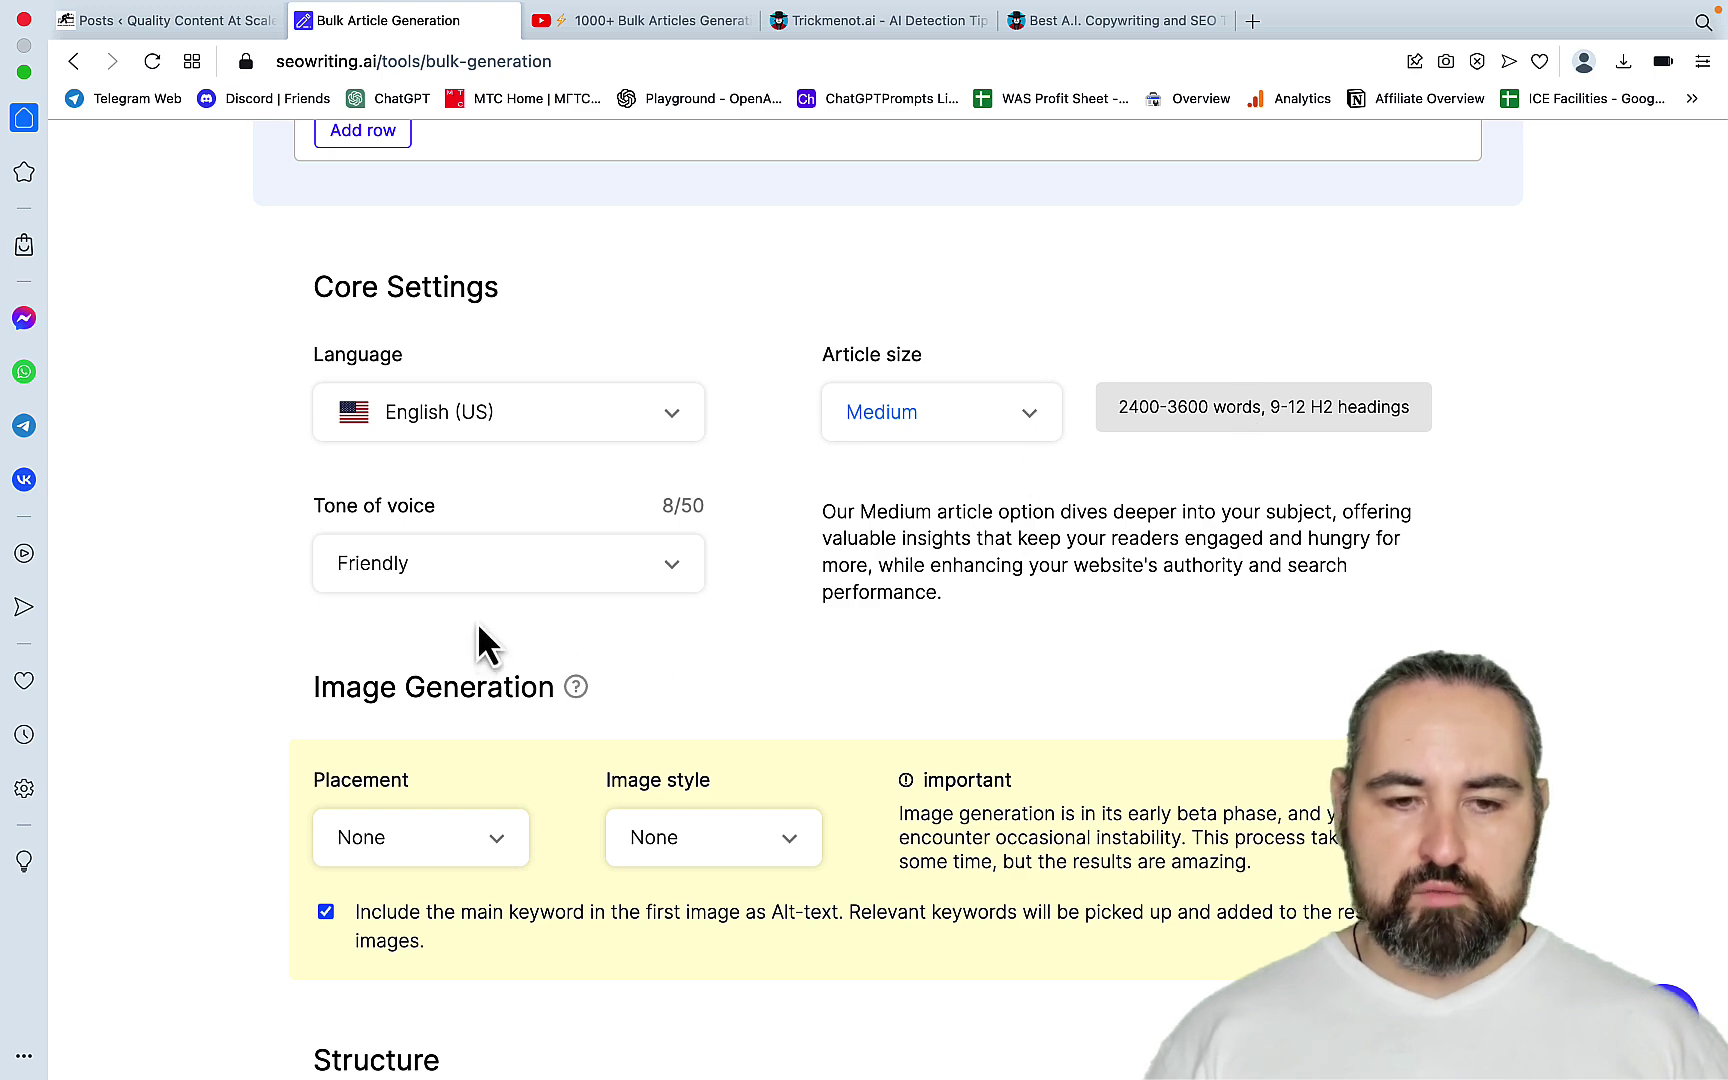
Step: Set Image Generation Placement to In Each Section
scroll(686, 629, down, 3)
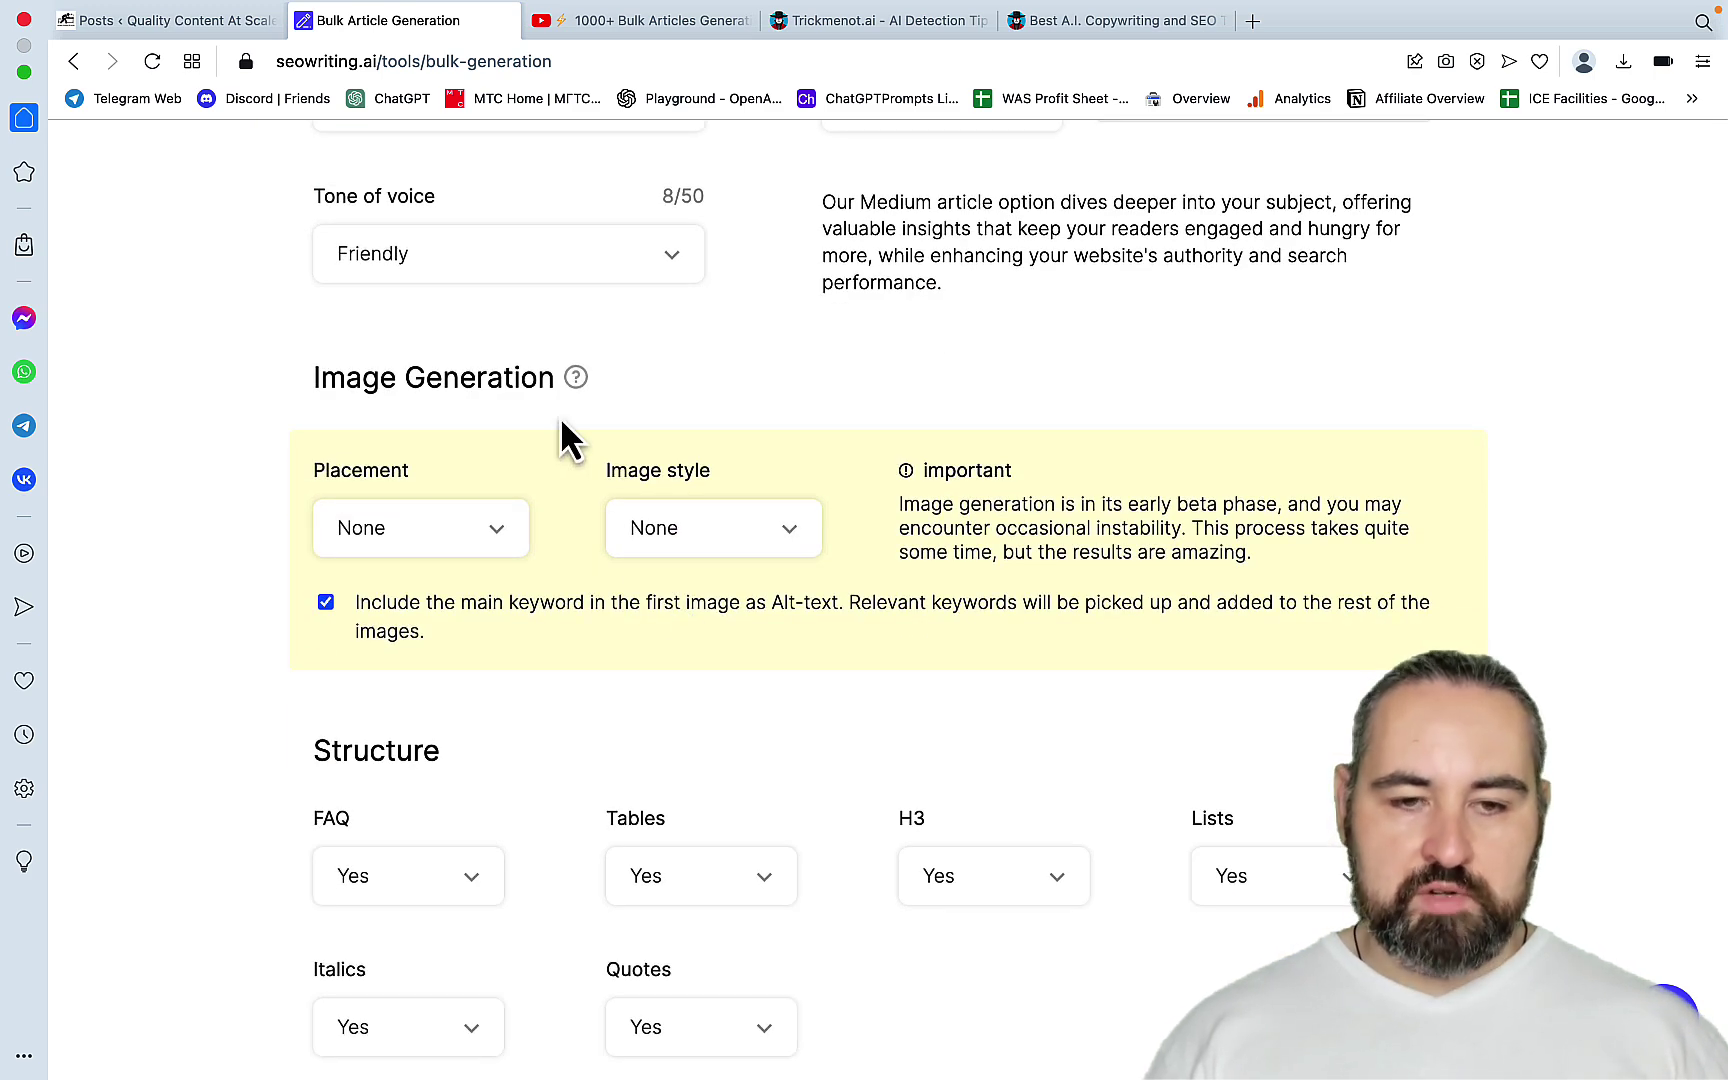
click(498, 550)
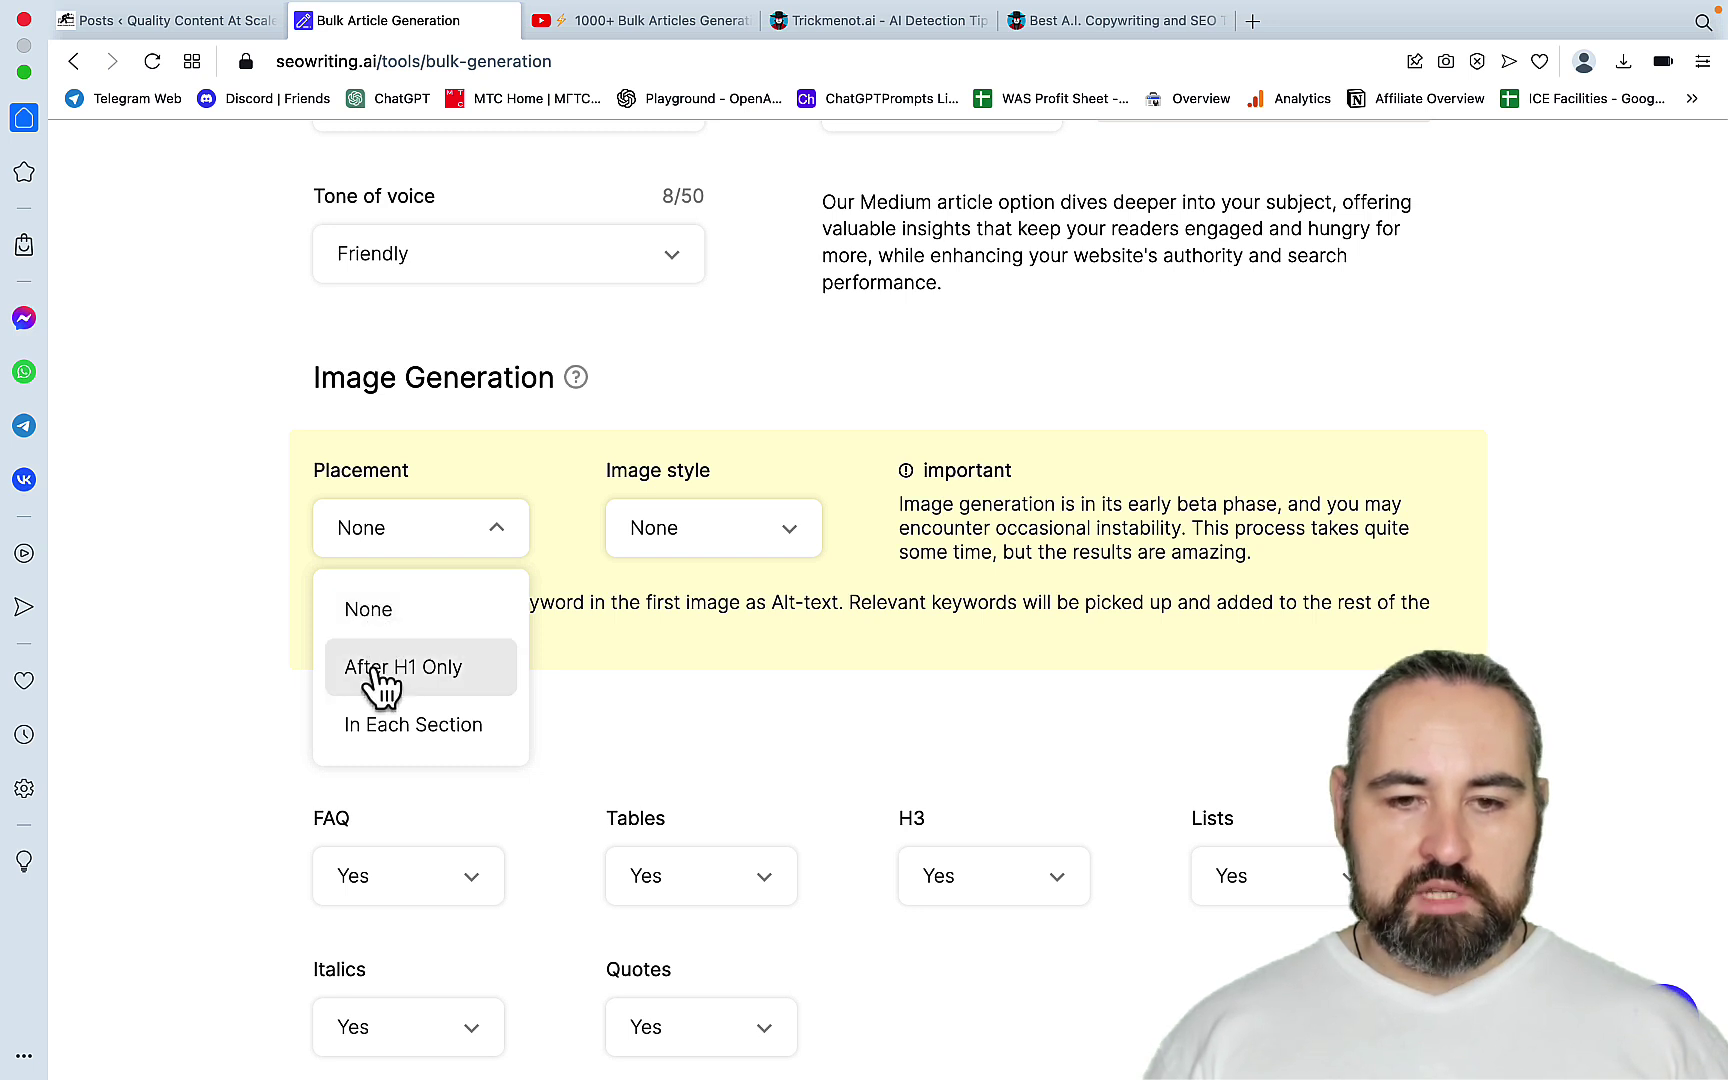
click(443, 675)
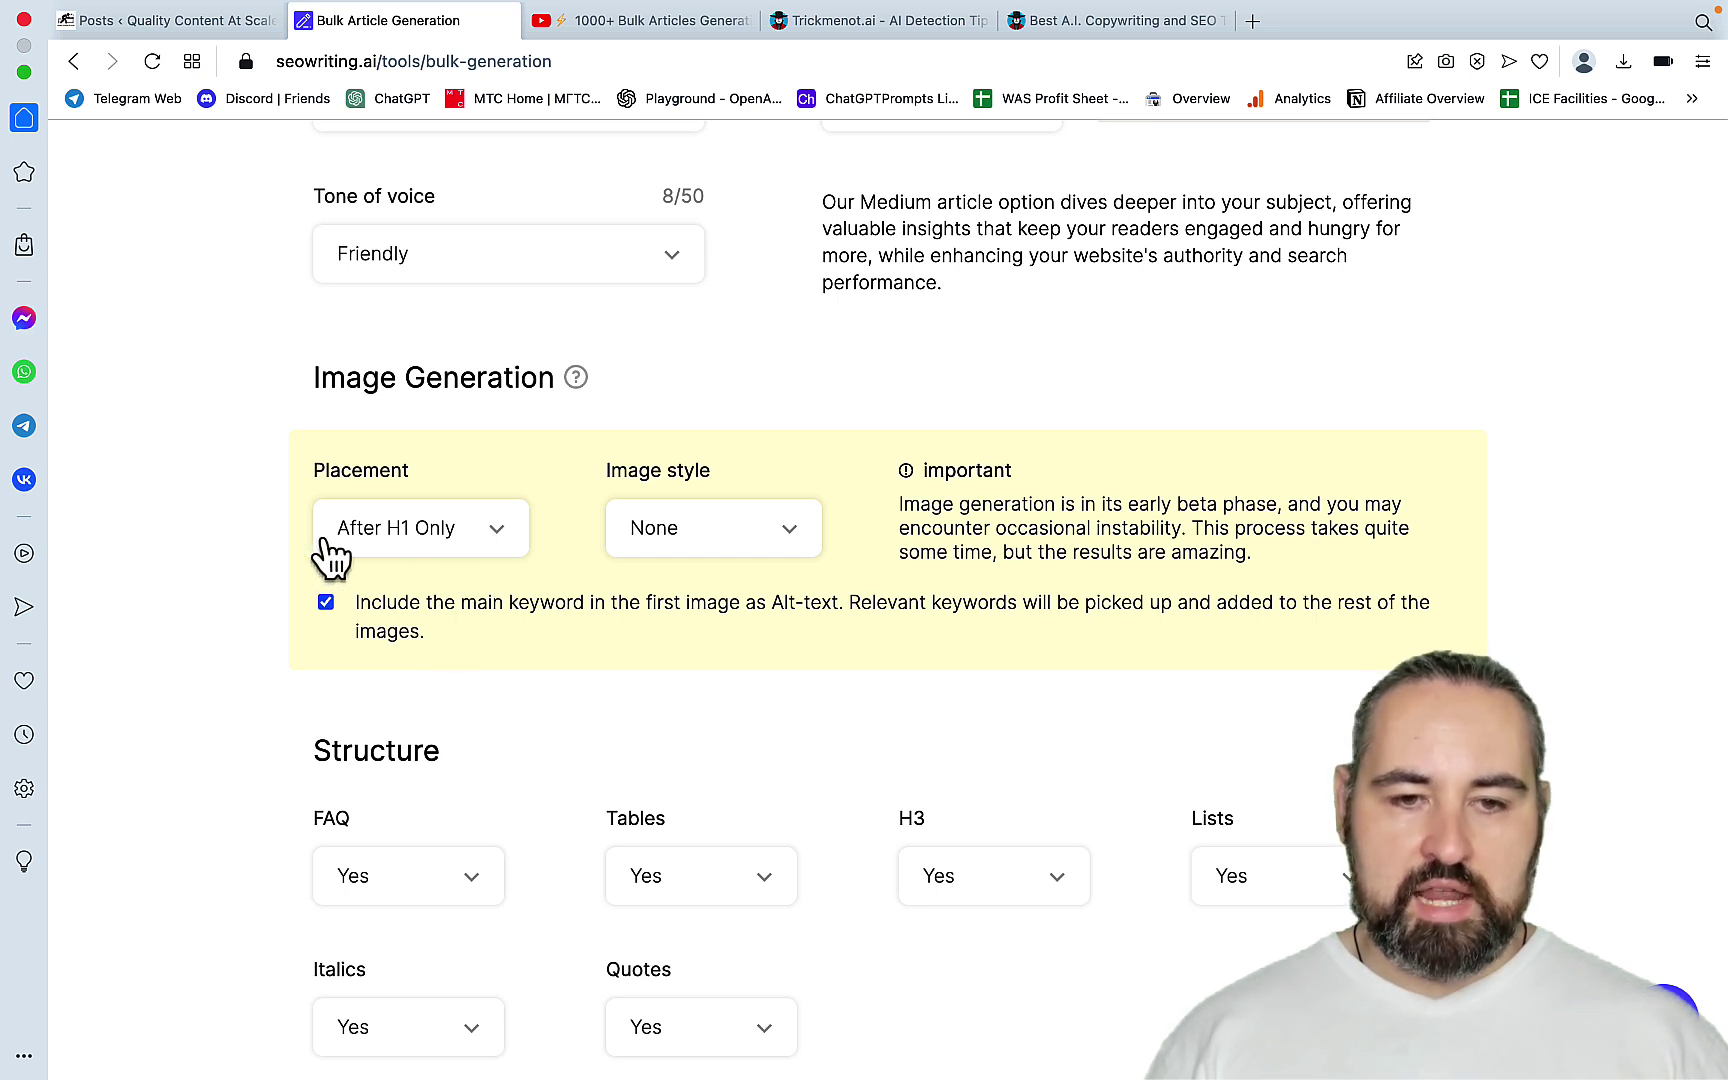
click(505, 550)
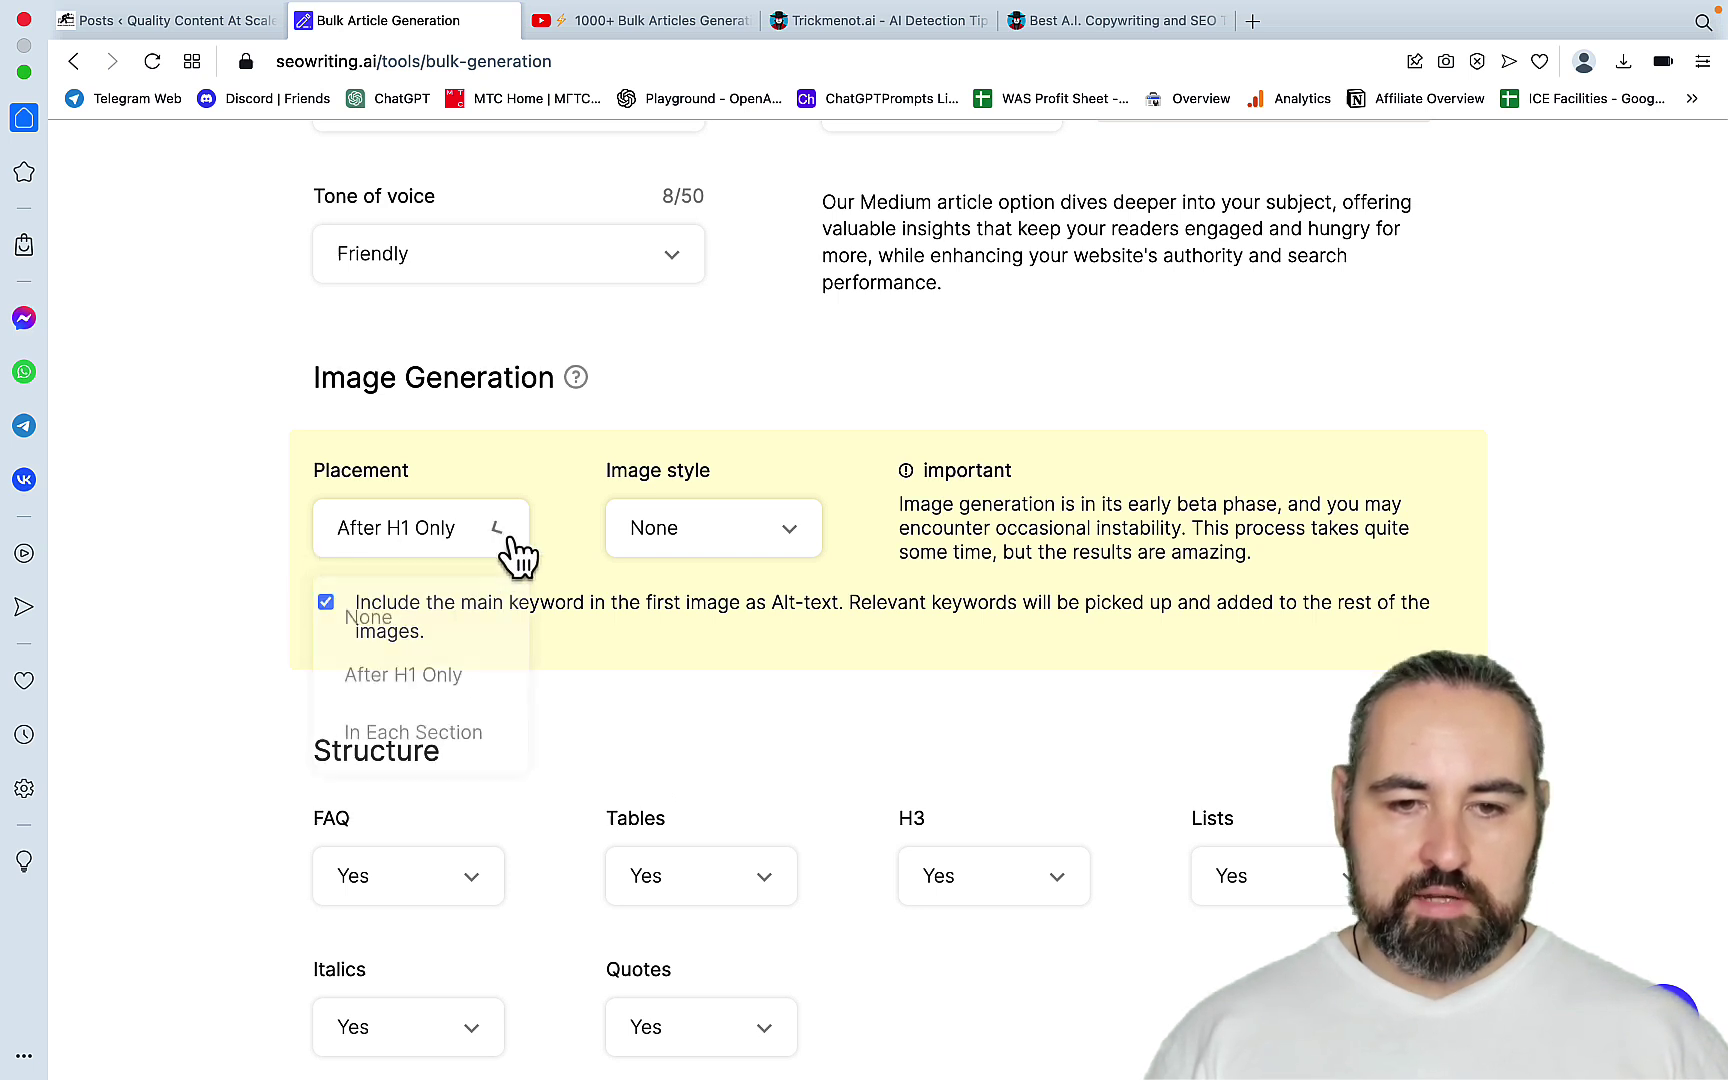
click(430, 736)
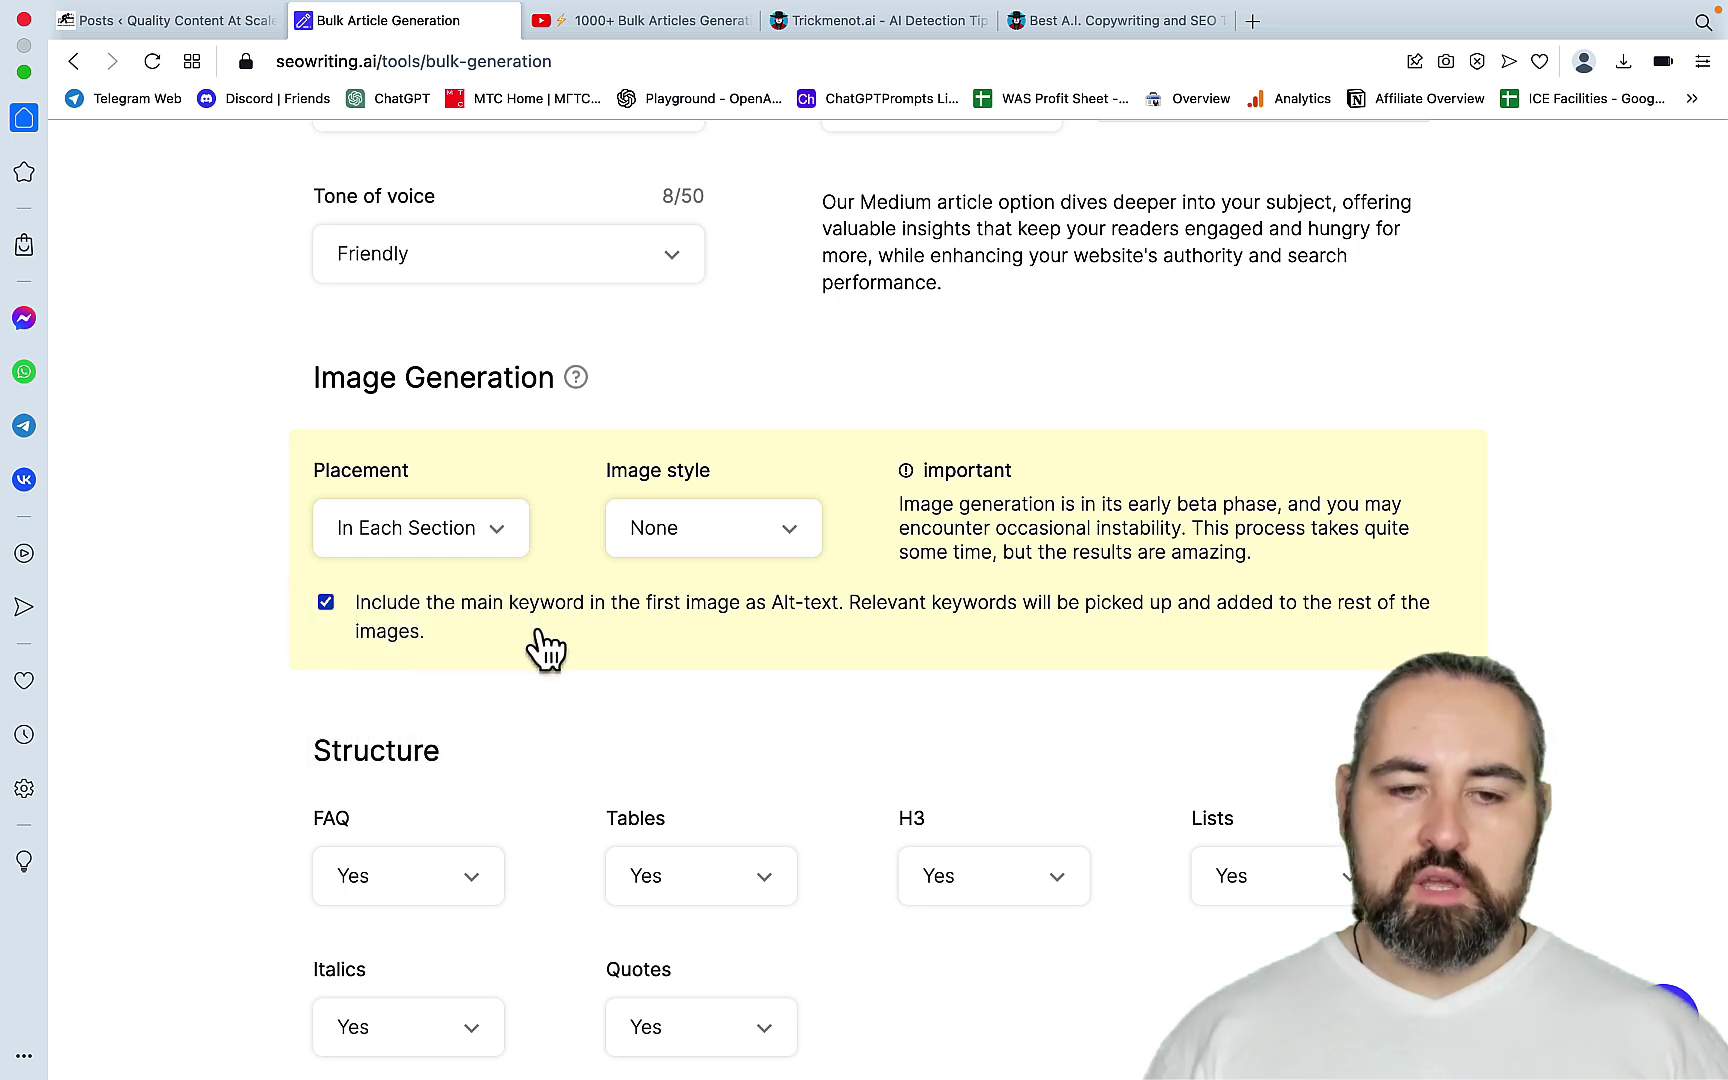
Step: Choose Cinematic as the image style
click(773, 560)
scroll(722, 690, down, 5)
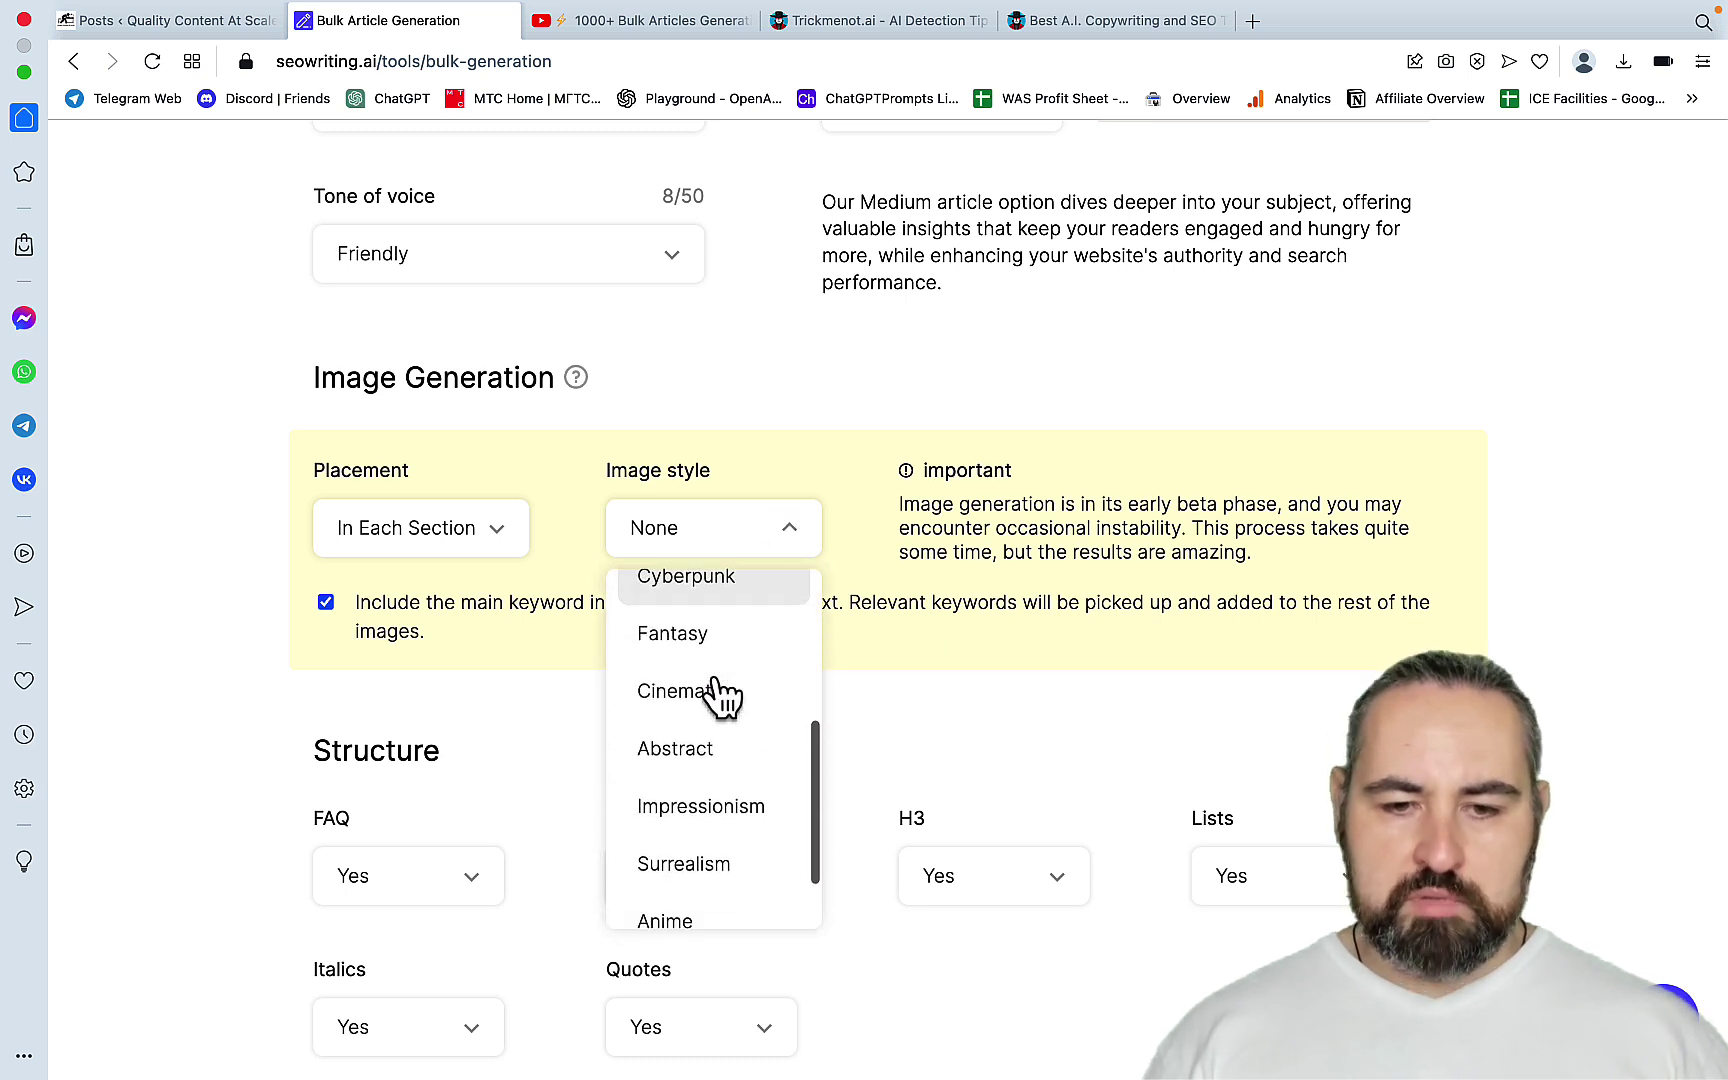
scroll(722, 690, down, 2)
scroll(714, 694, up, 4)
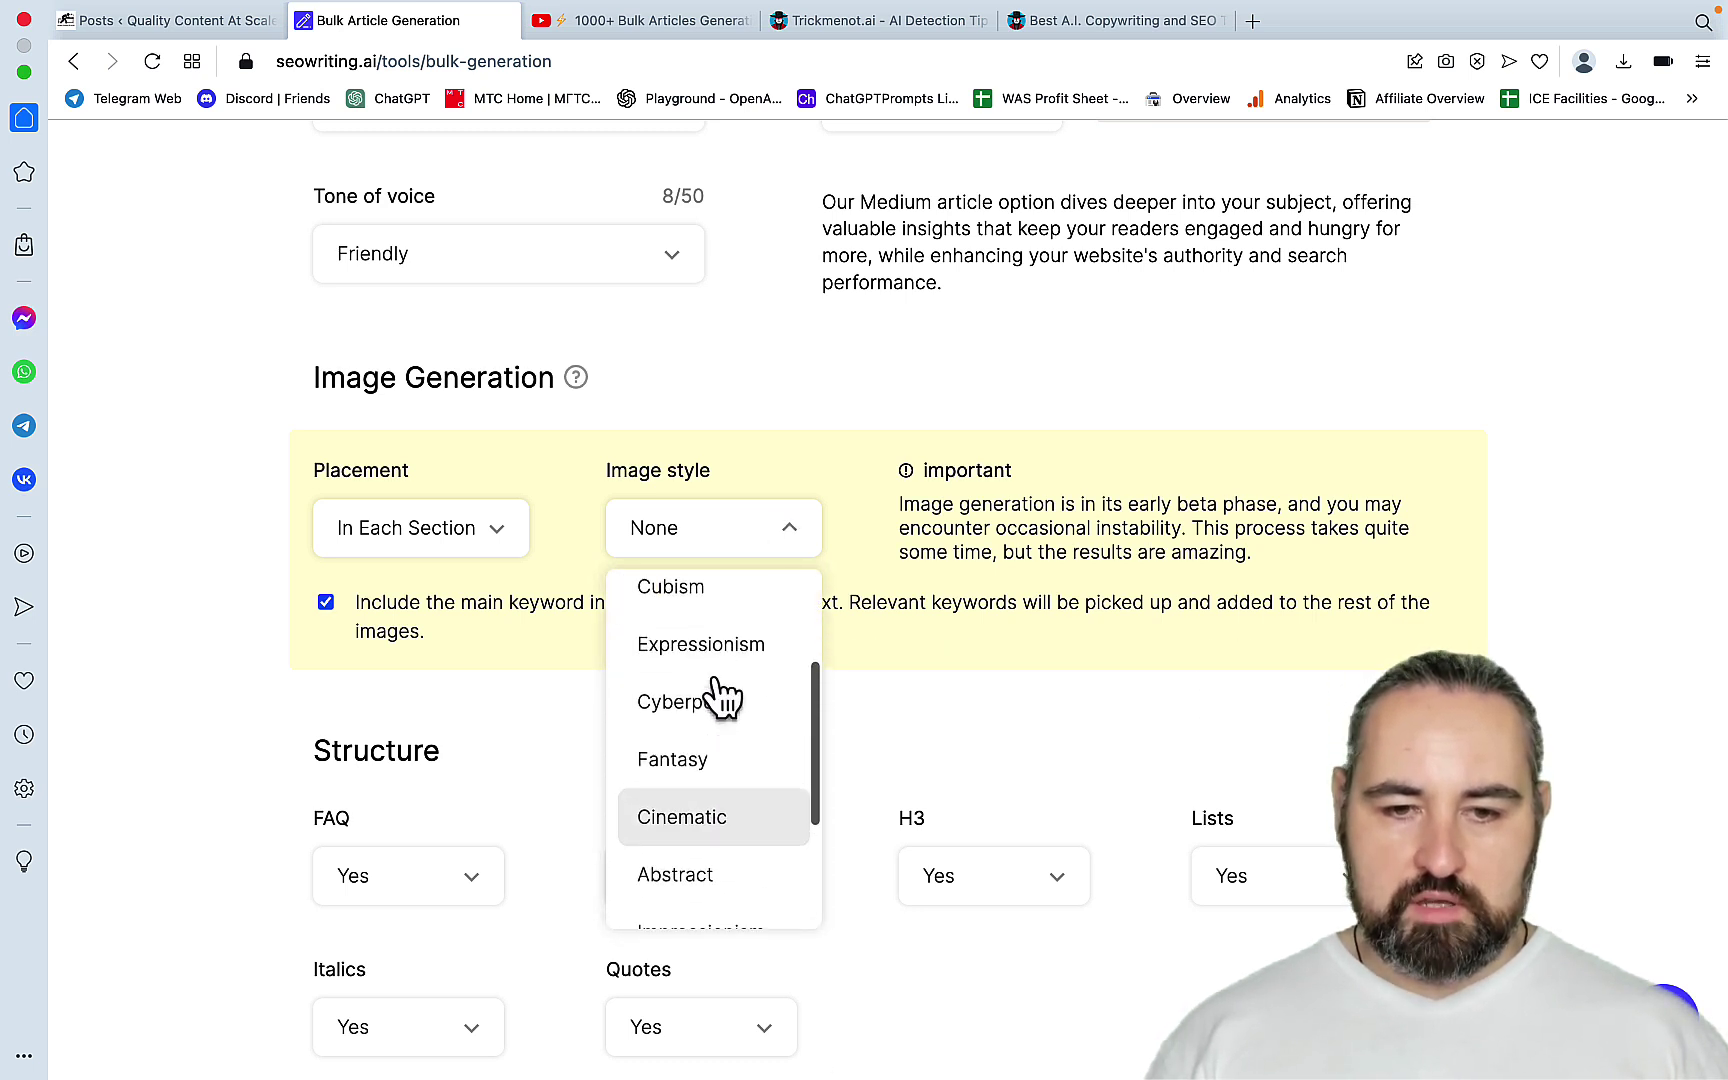
click(718, 832)
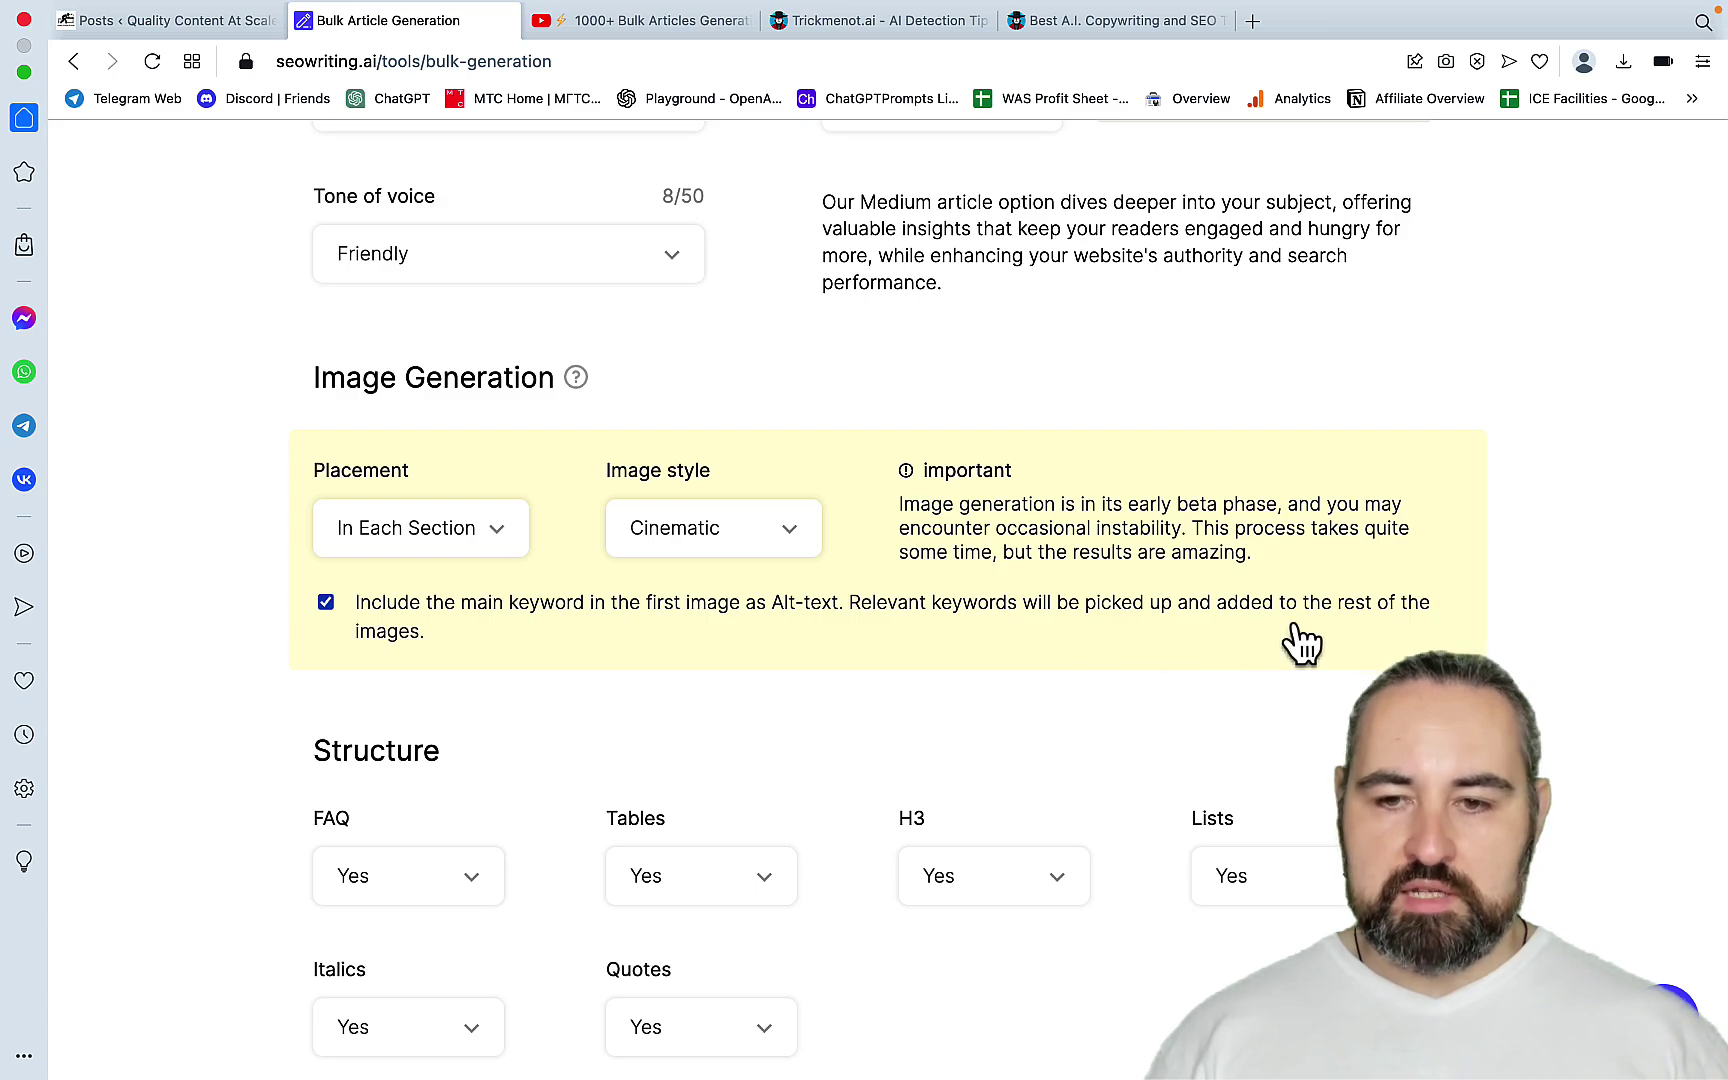
scroll(1234, 693, up, 15)
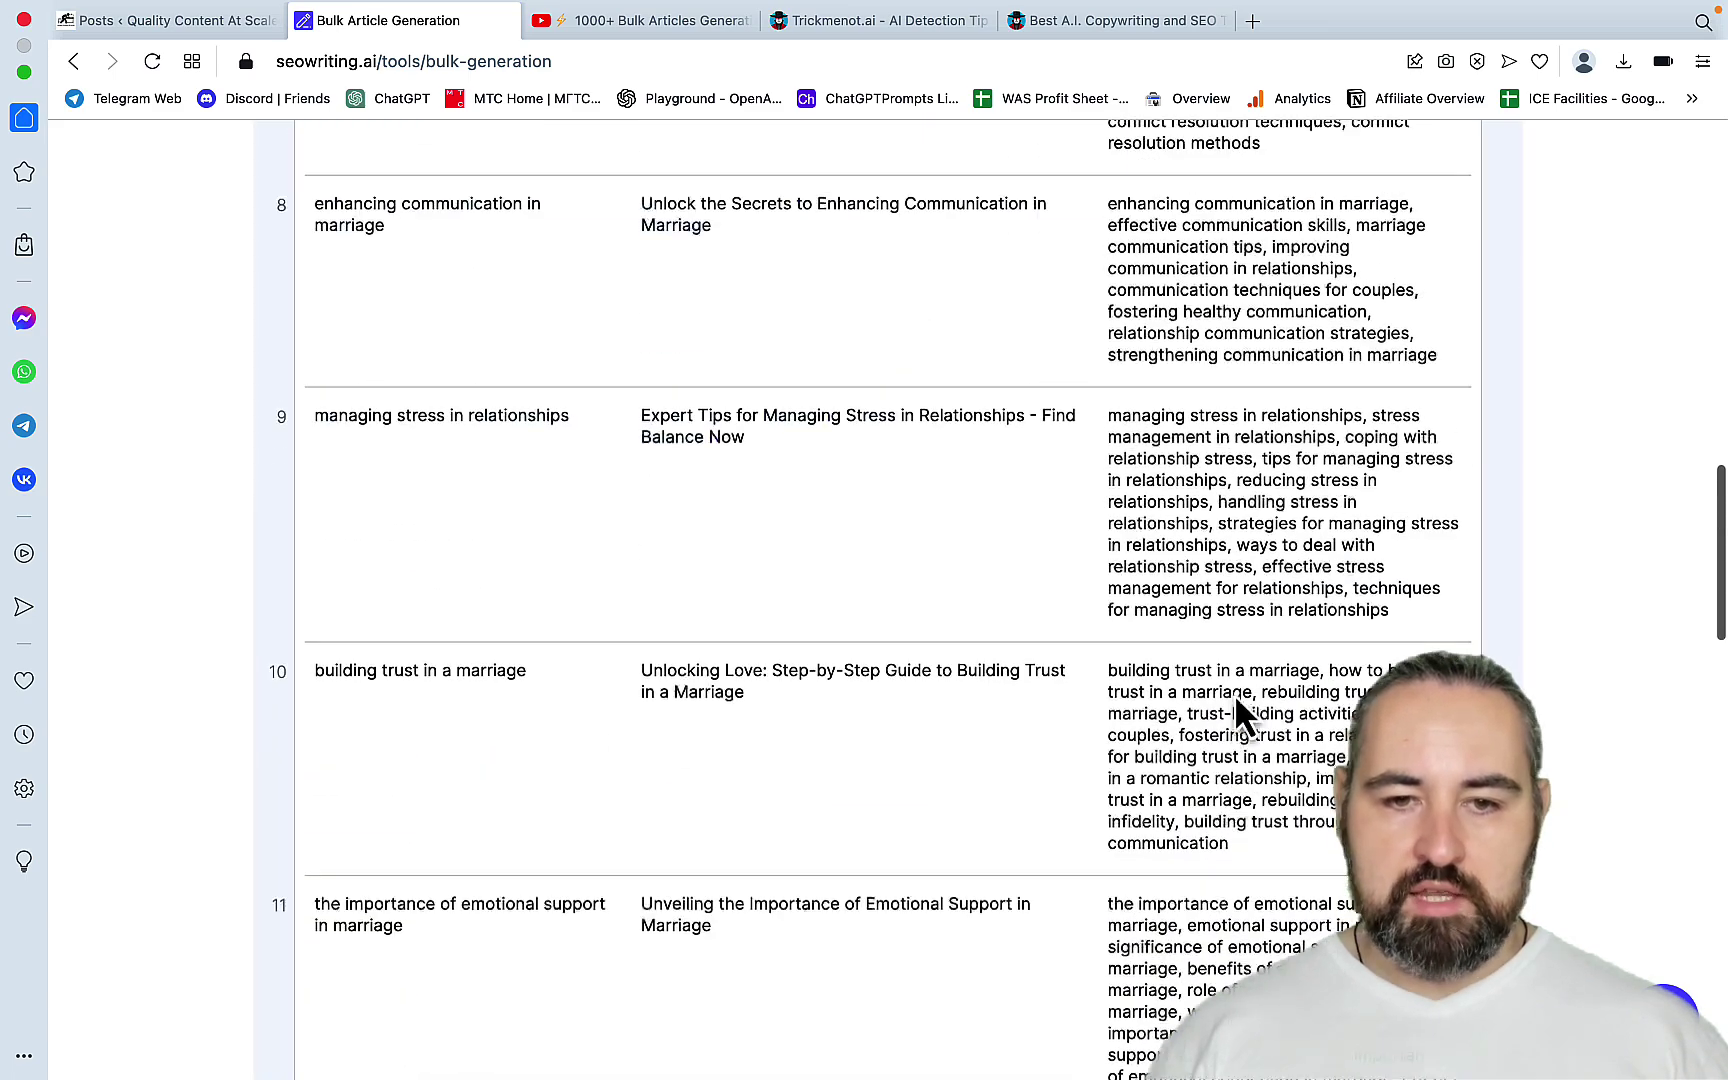
scroll(1234, 693, up, 10)
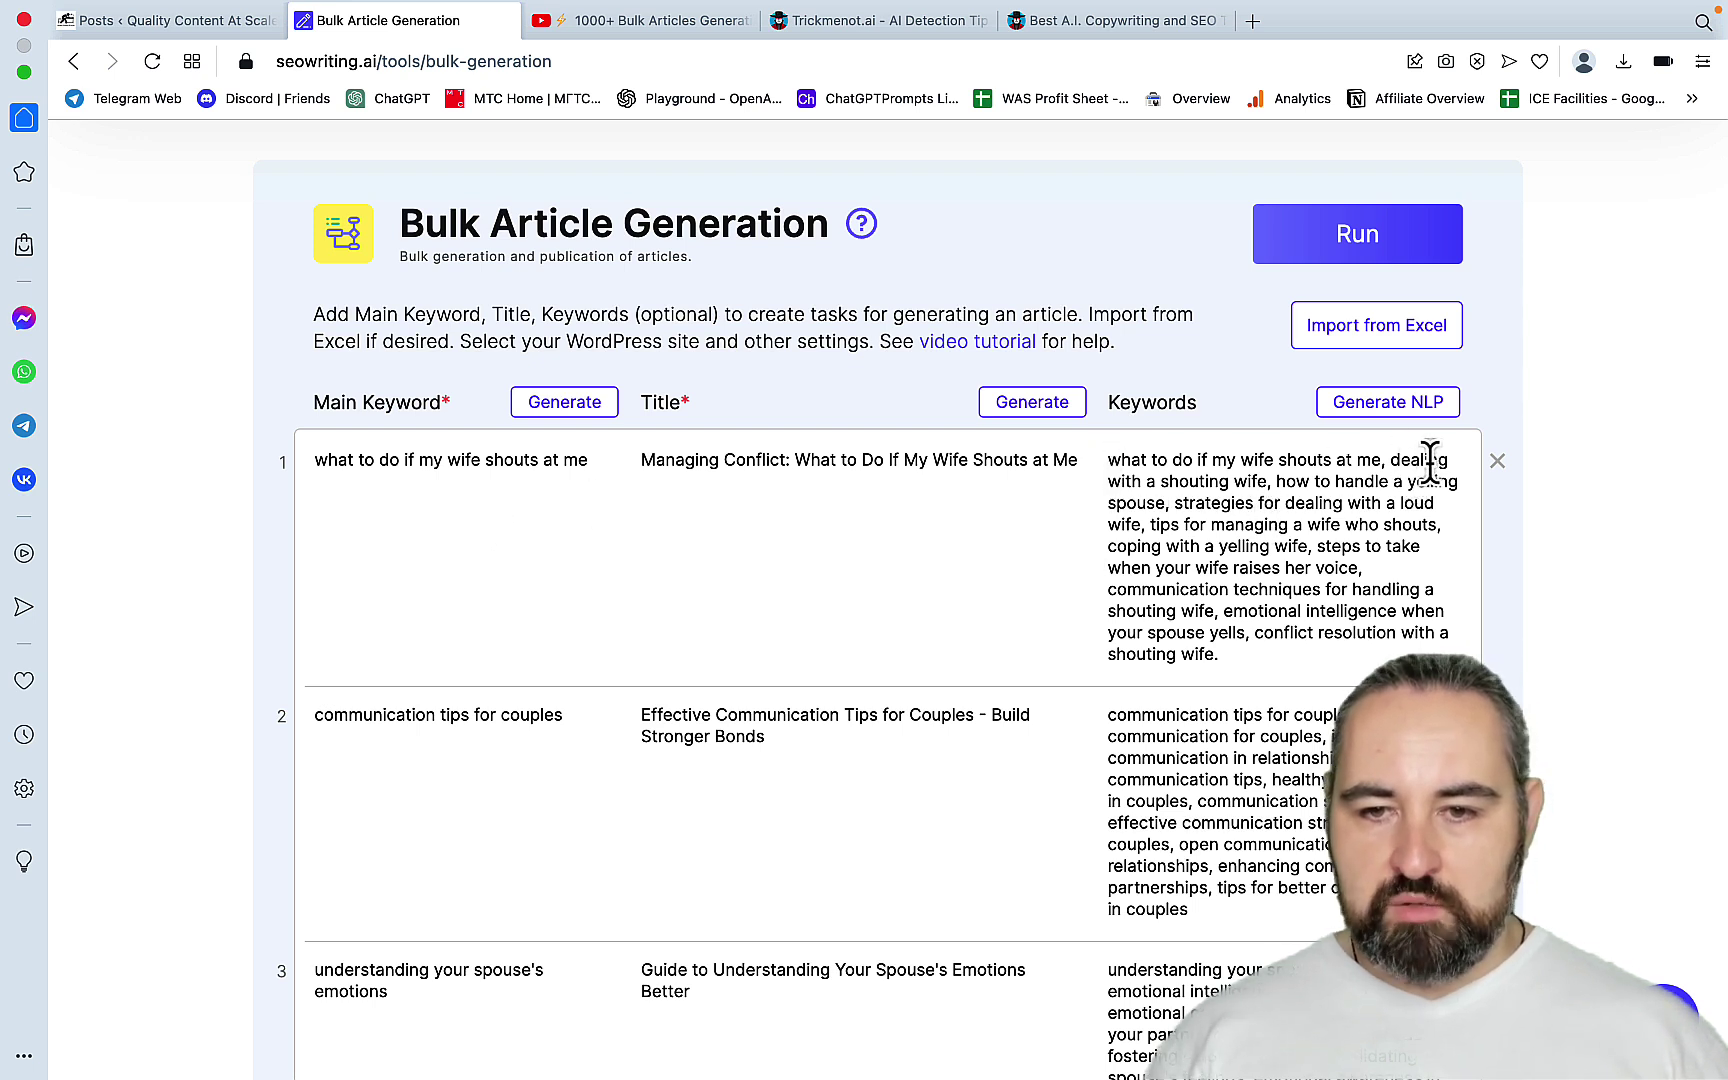
drag(1268, 481, 1366, 460)
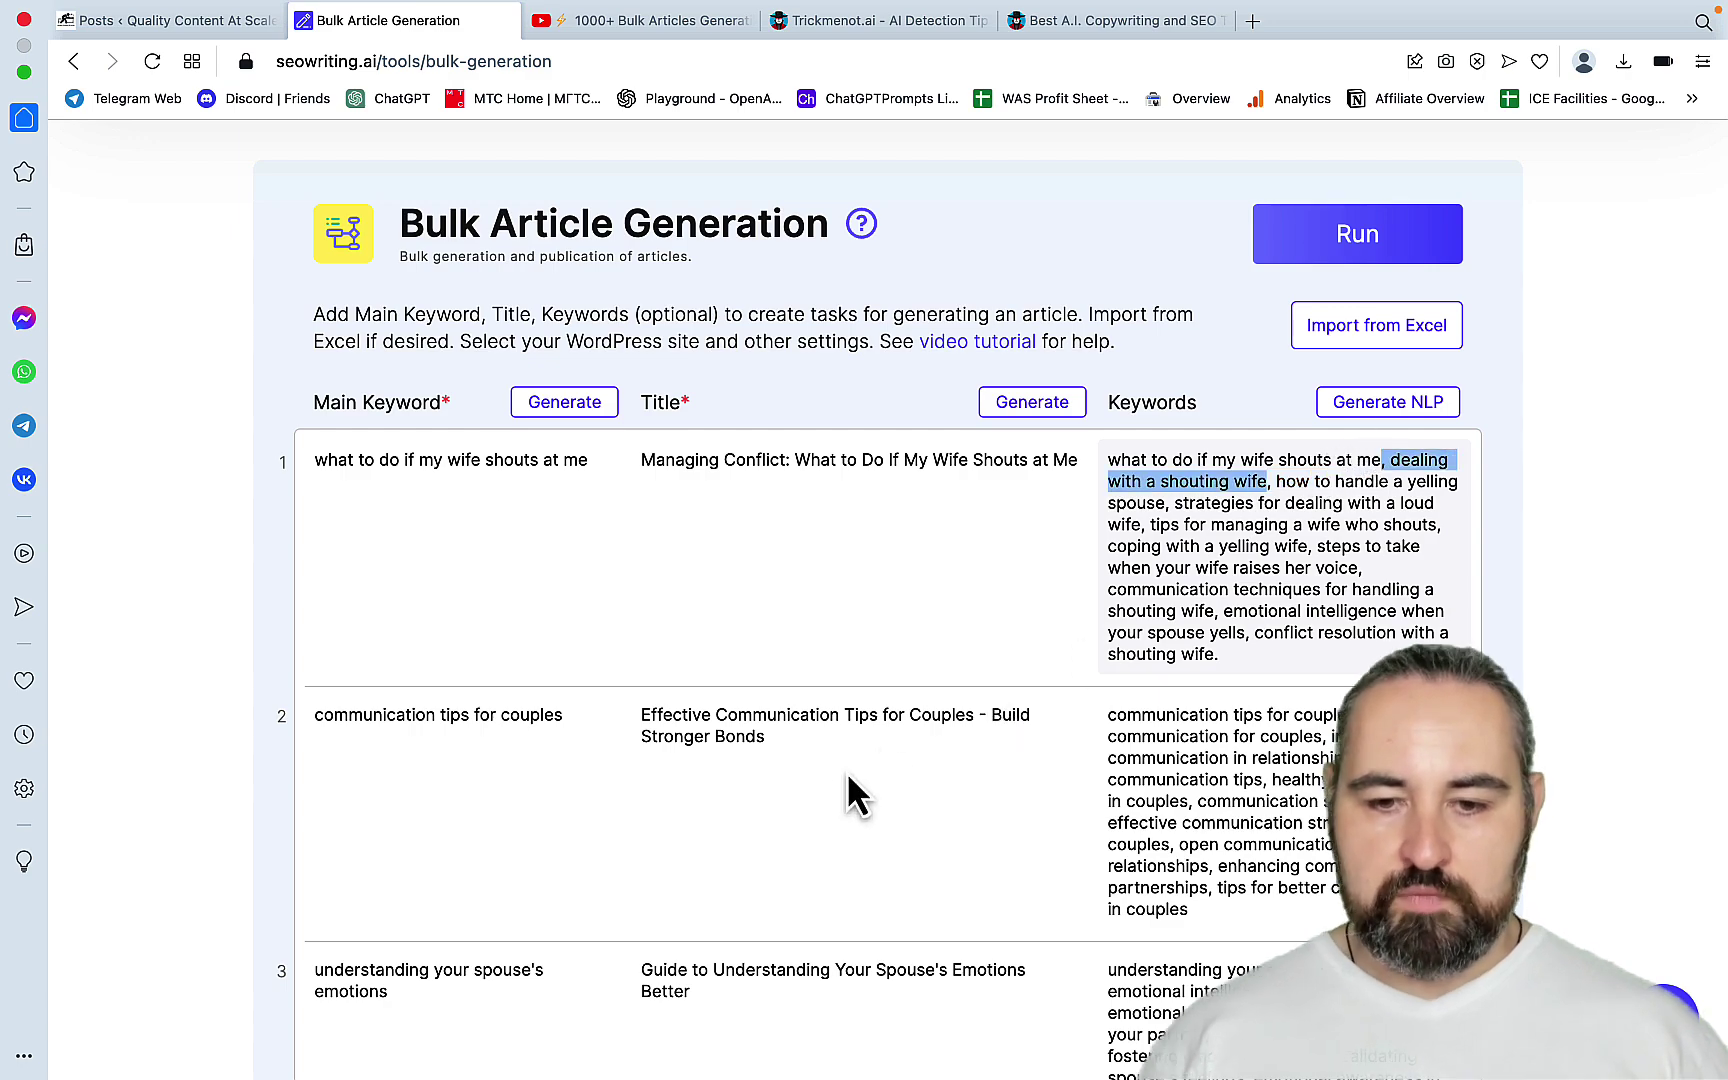
scroll(838, 785, down, 20)
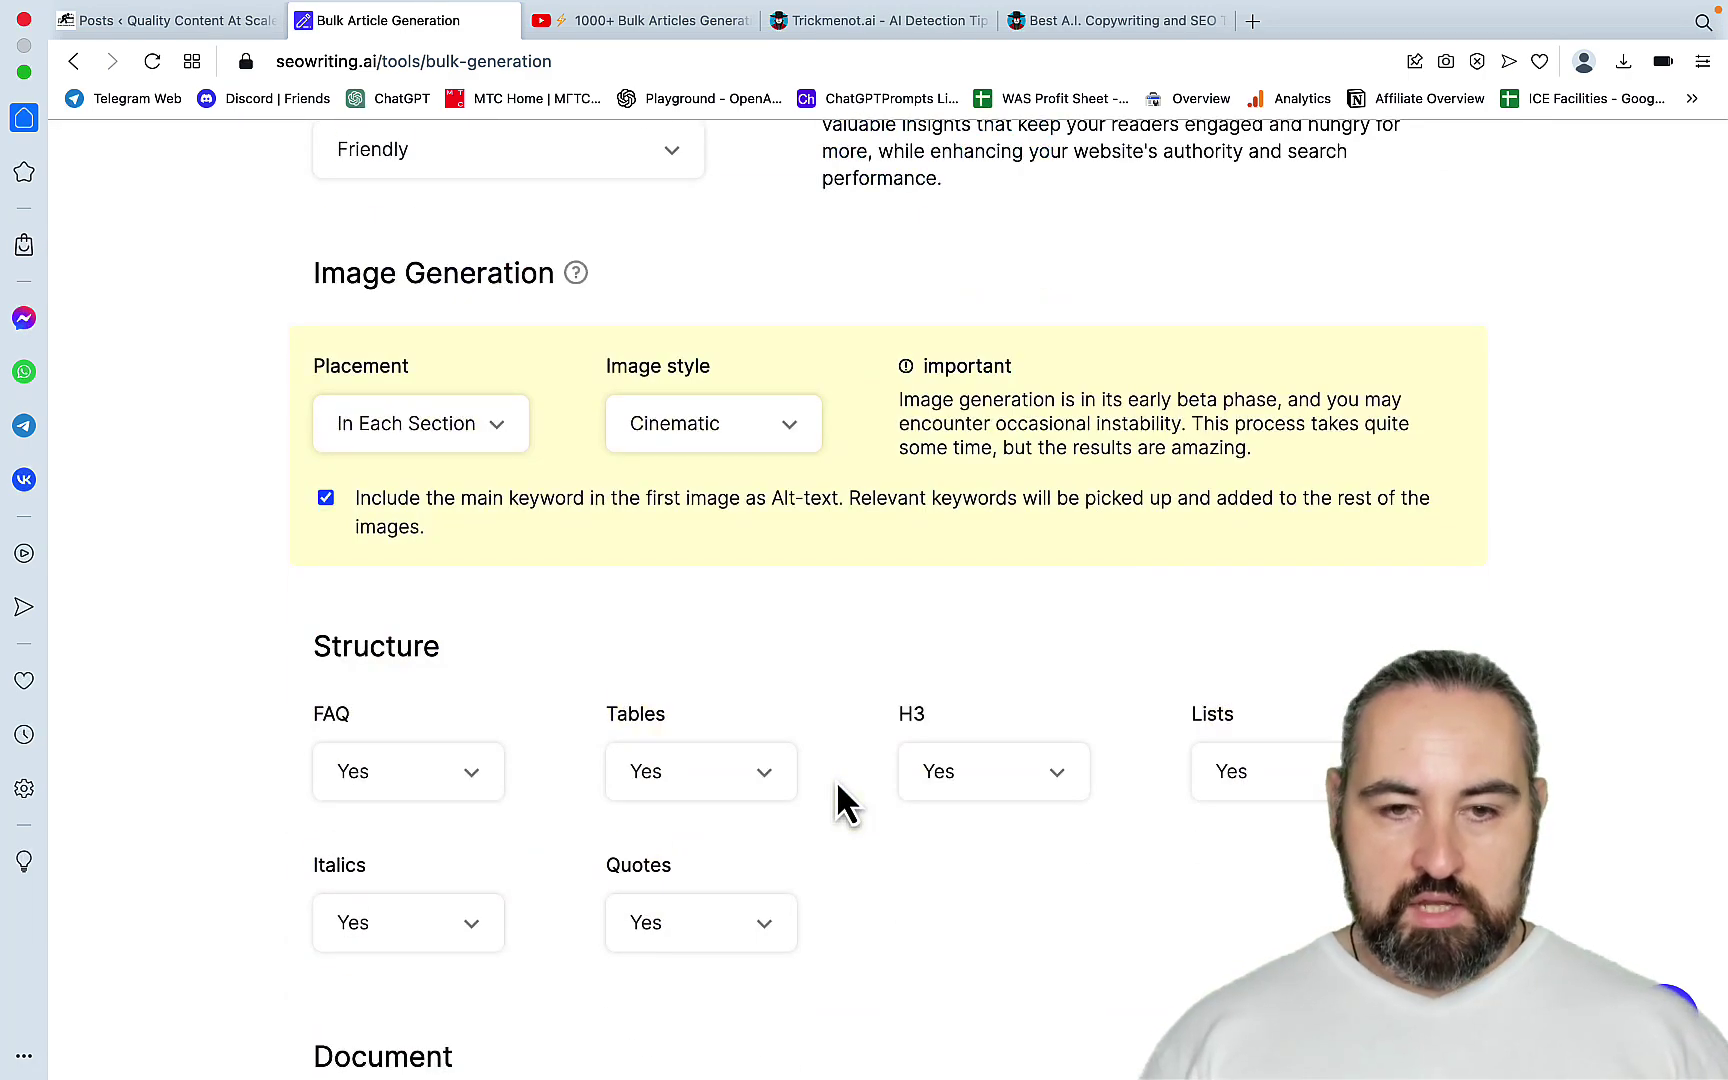
scroll(838, 783, down, 2)
scroll(838, 783, down, 2)
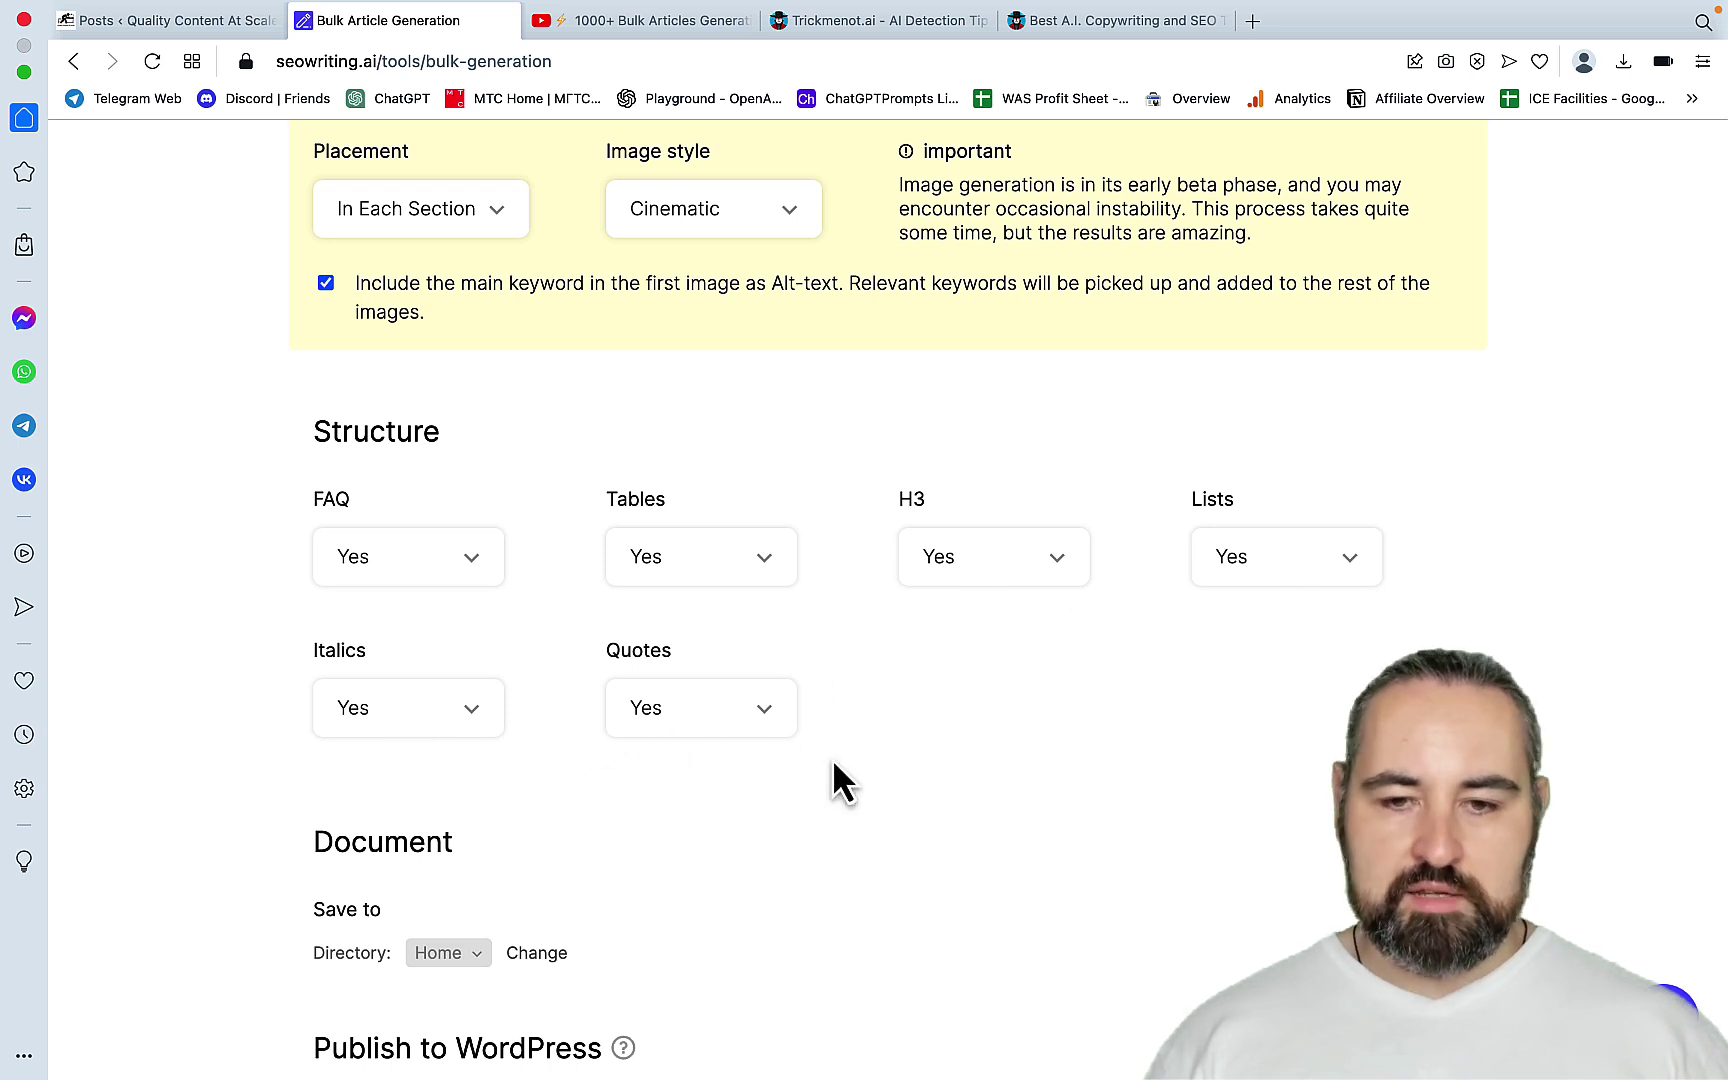
scroll(984, 791, down, 2)
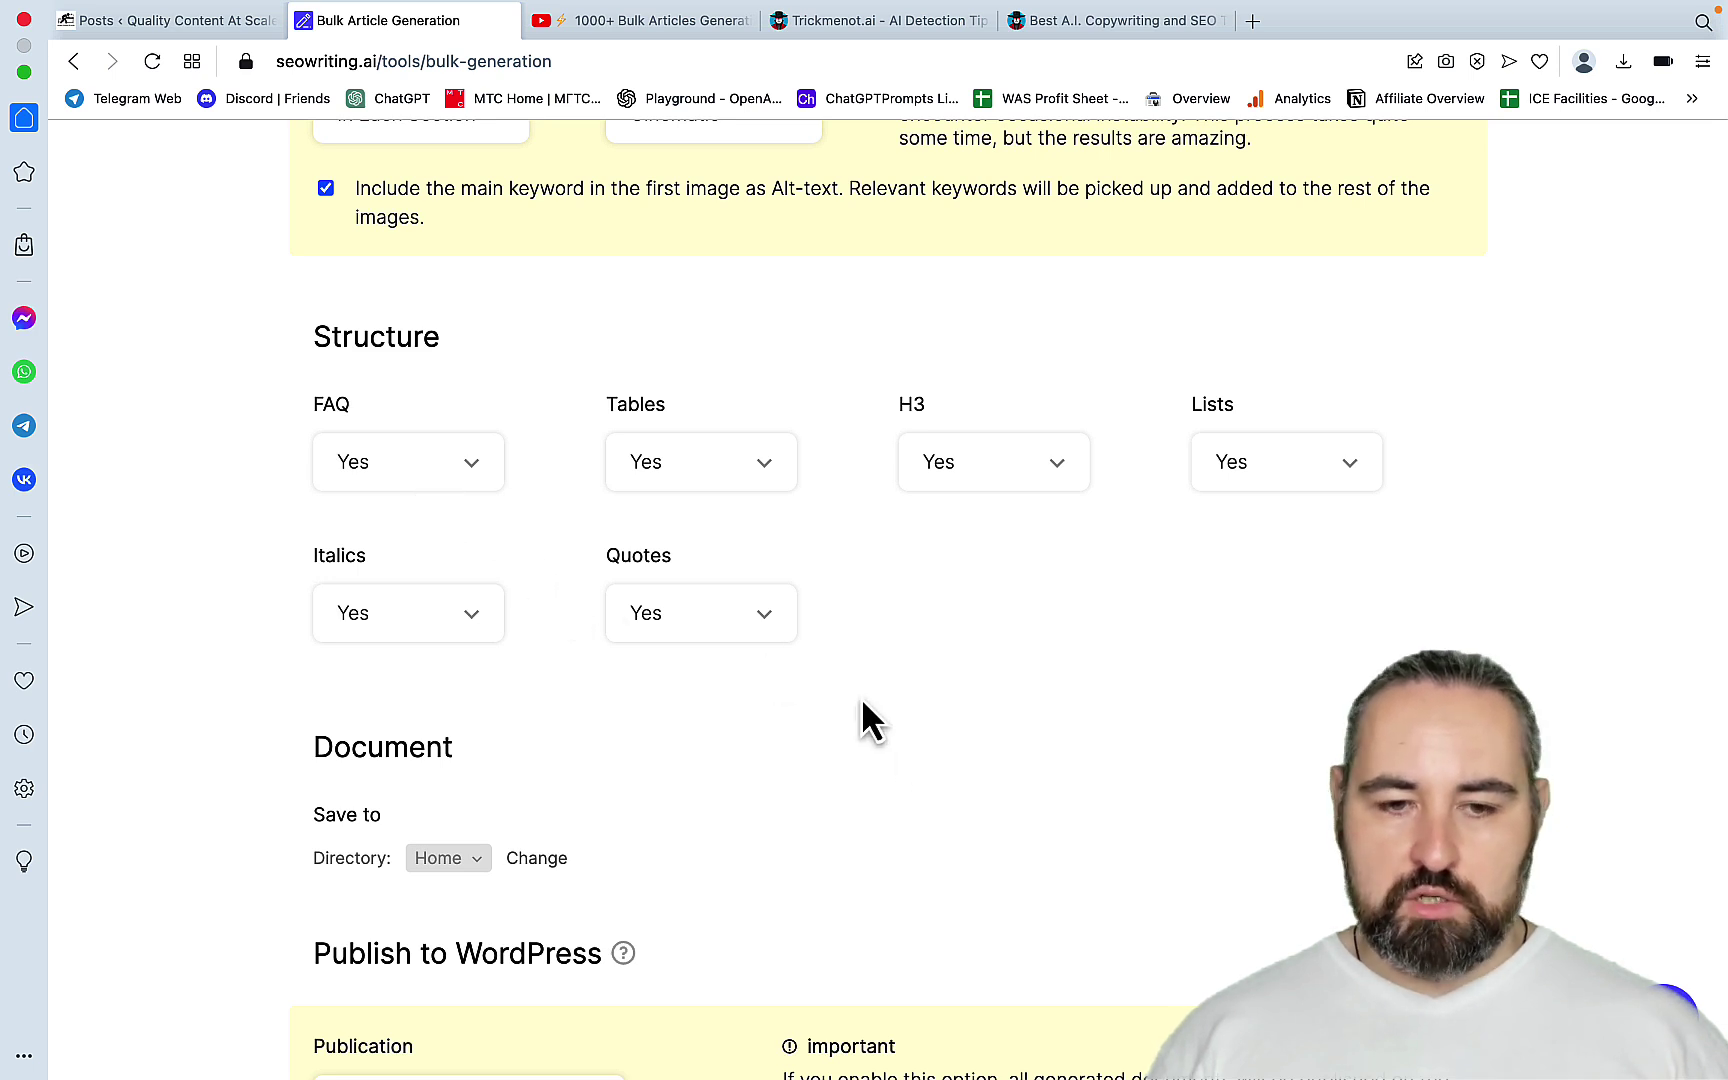
scroll(925, 632, down, 10)
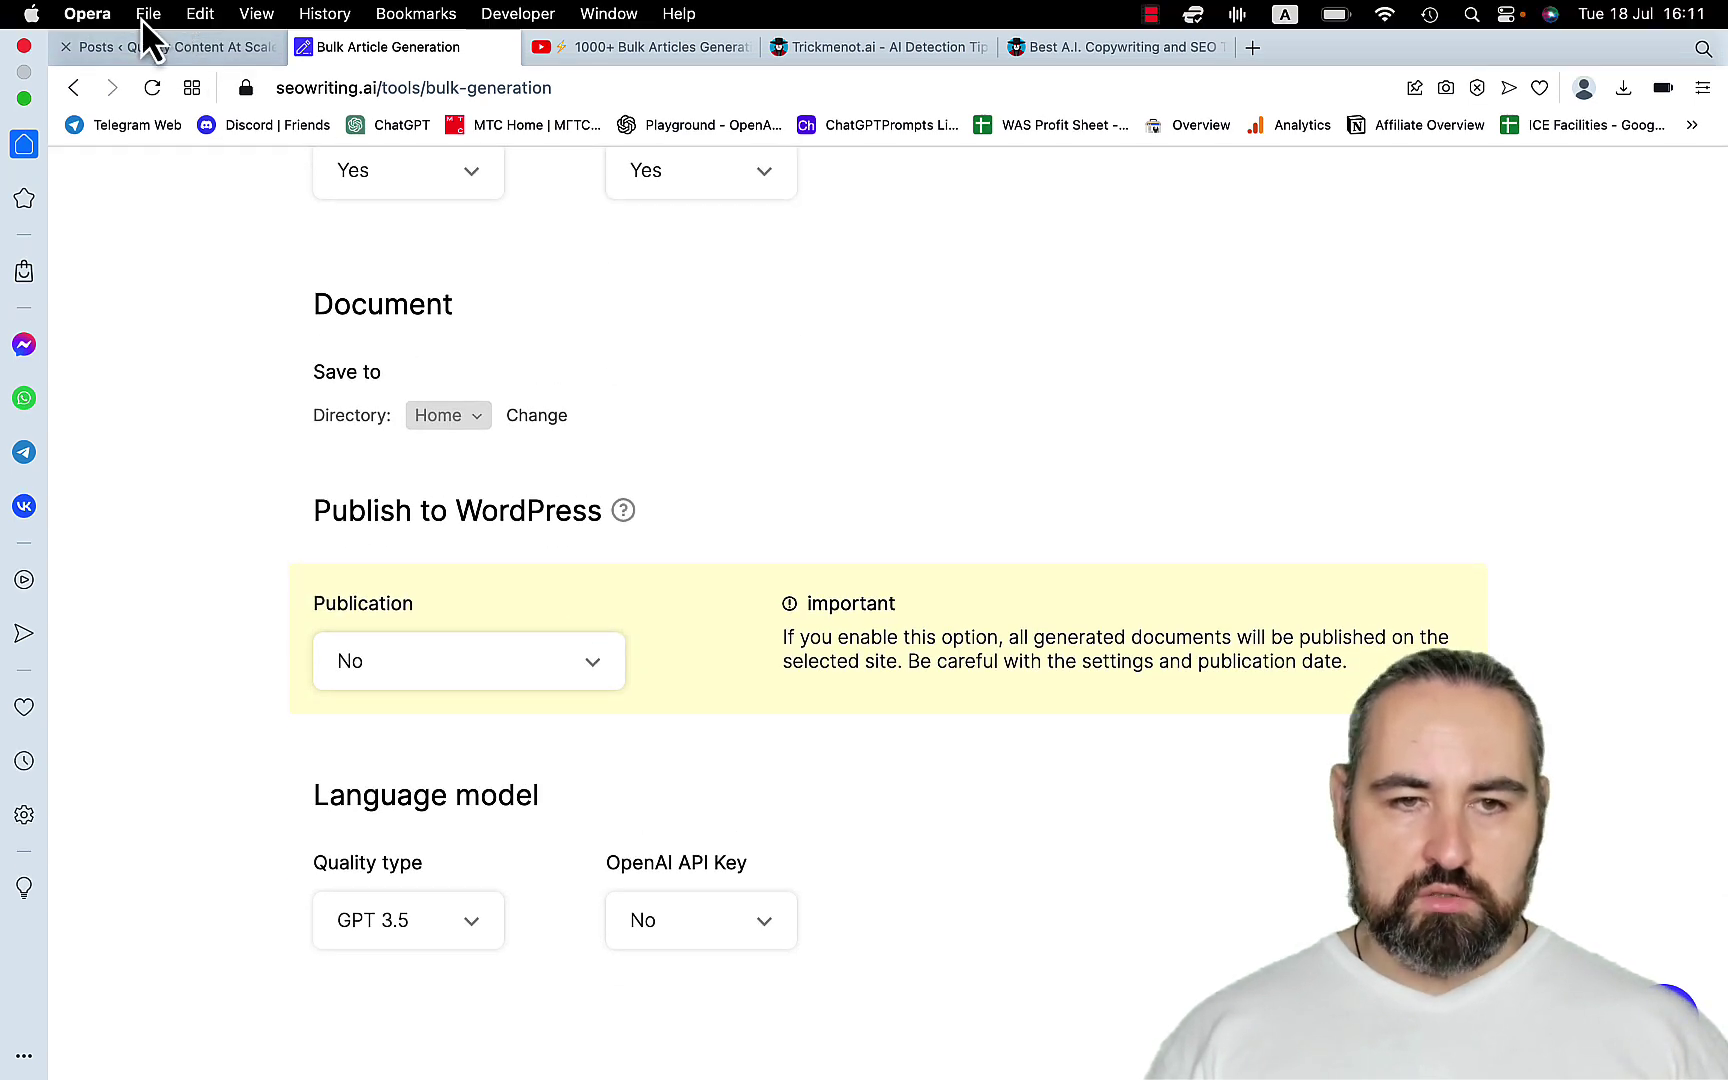
Step: In WordPress admin, open Installed Plugins and find the active SEOWriting 1.1.3 plugin
click(167, 51)
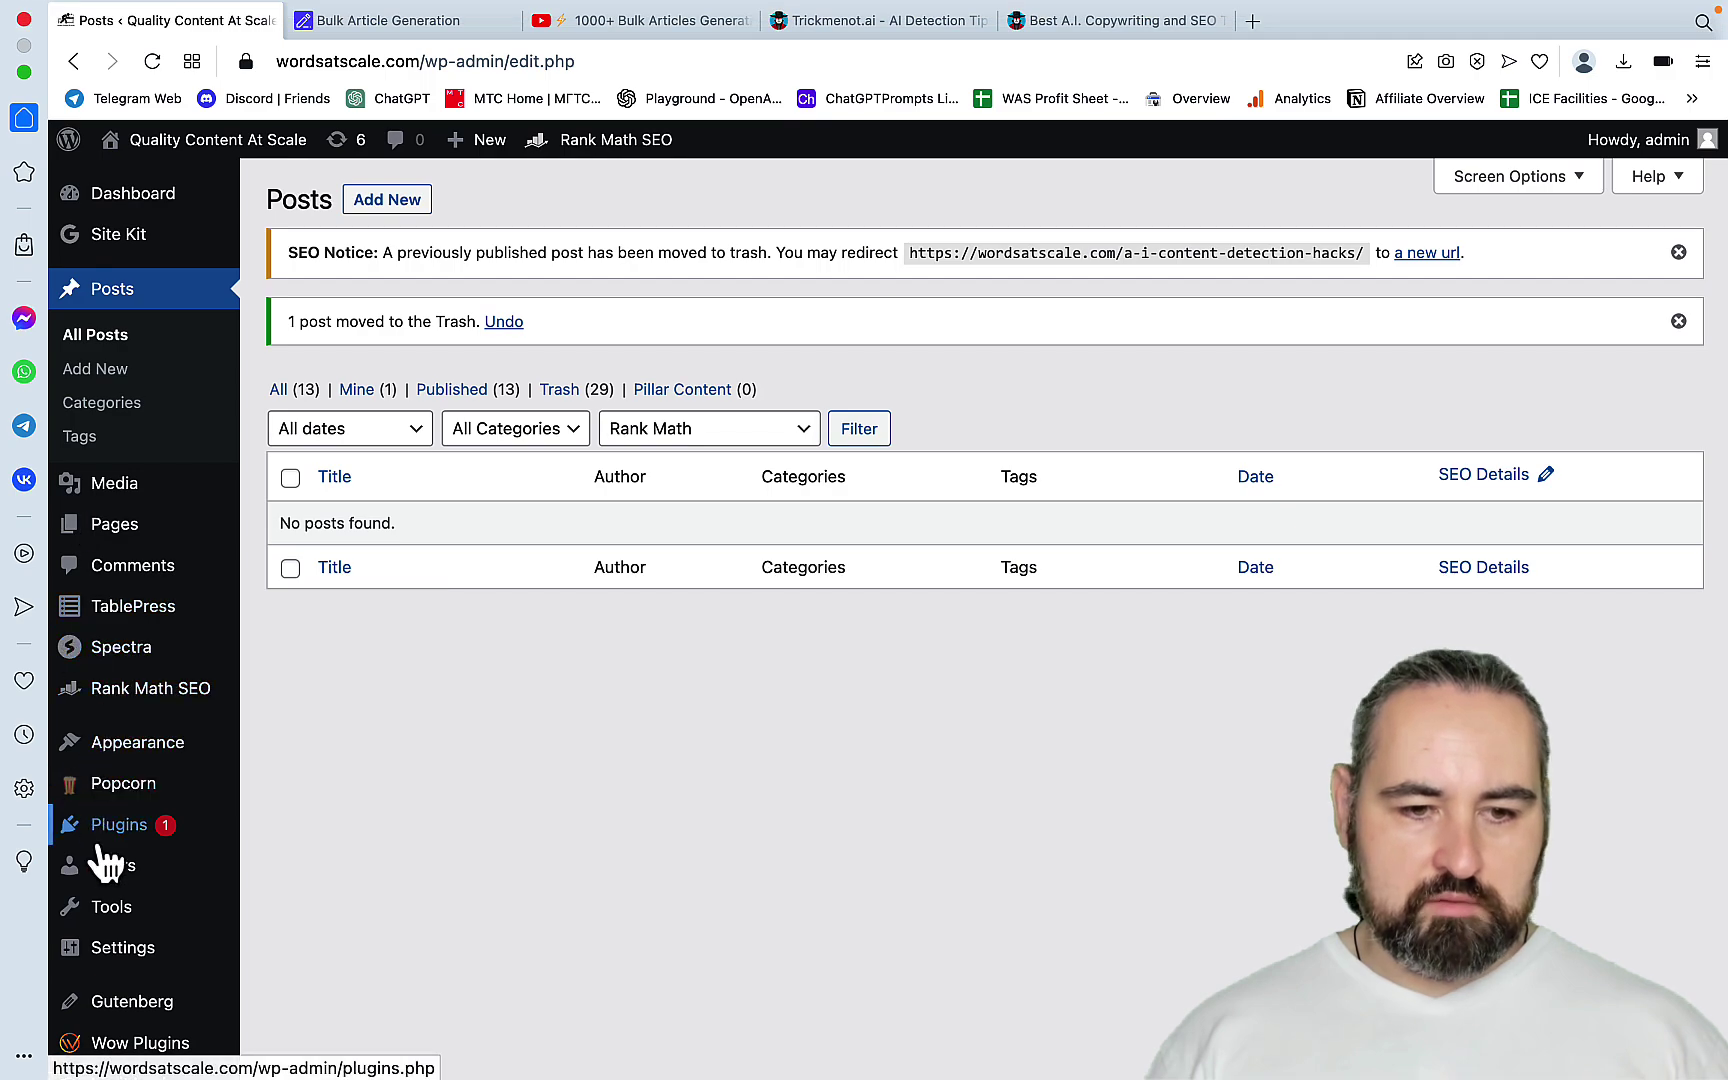
click(99, 842)
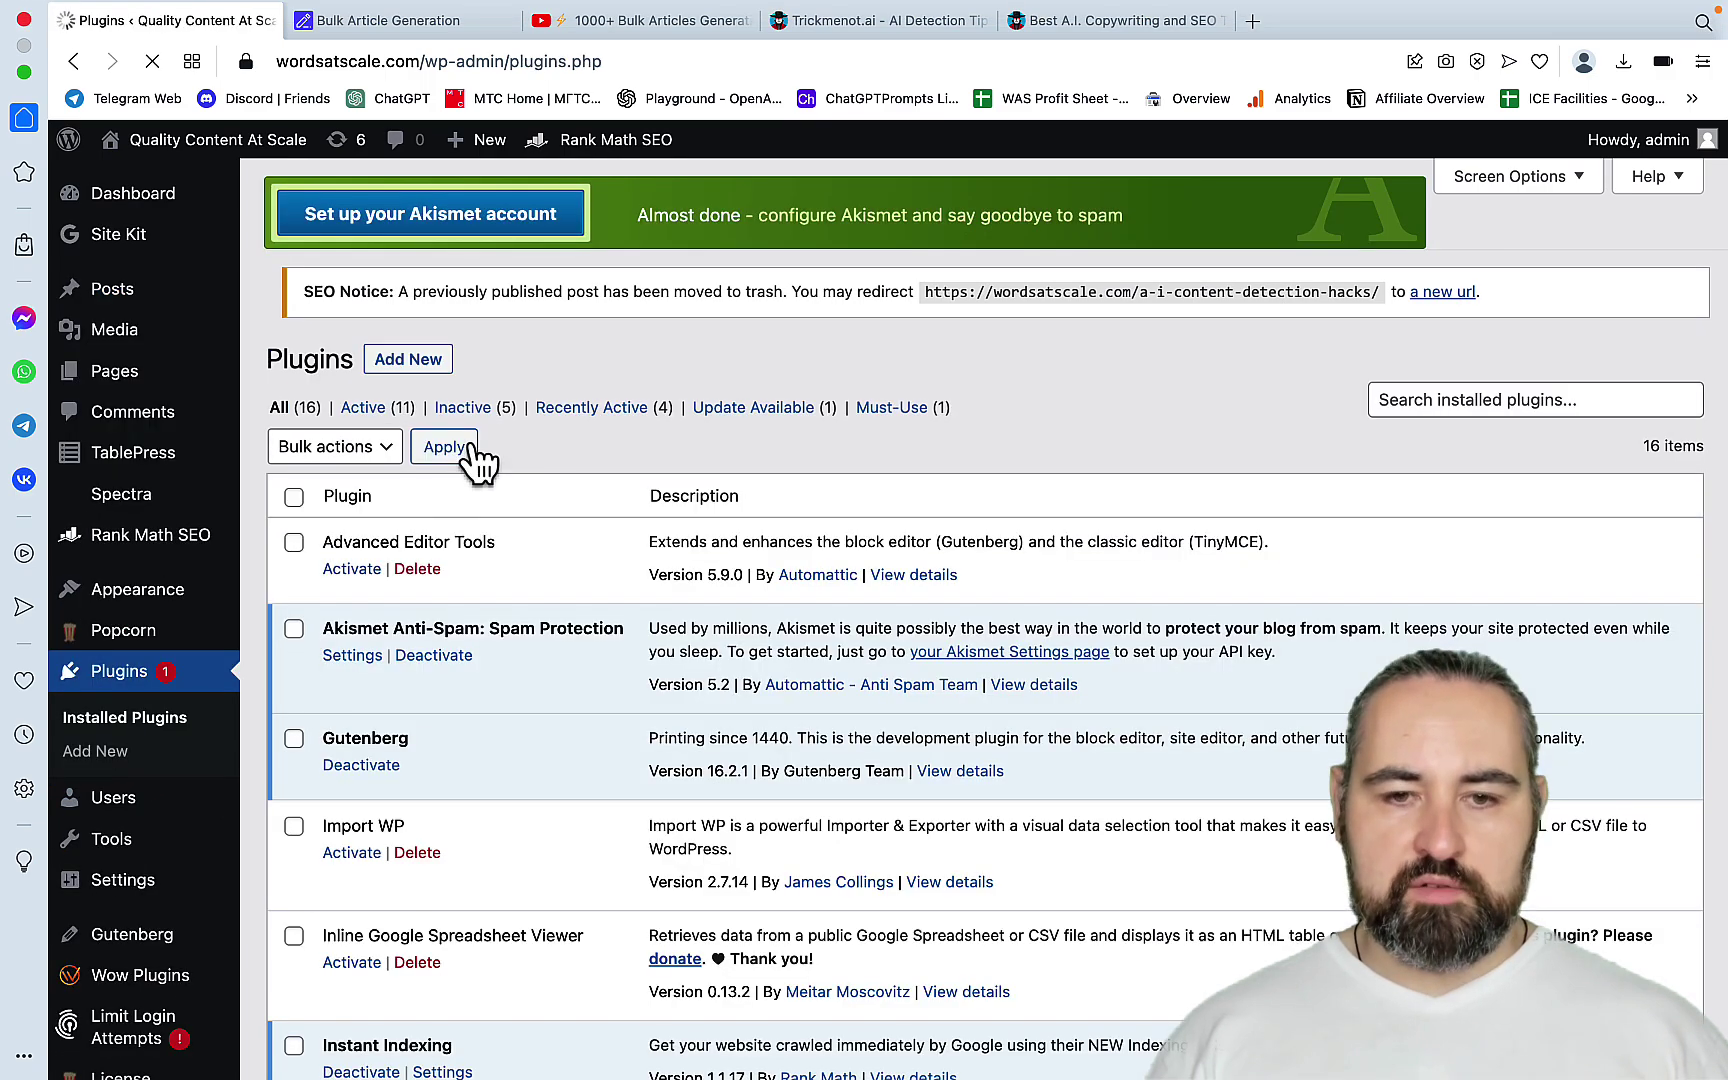
scroll(601, 655, down, 10)
scroll(601, 652, down, 7)
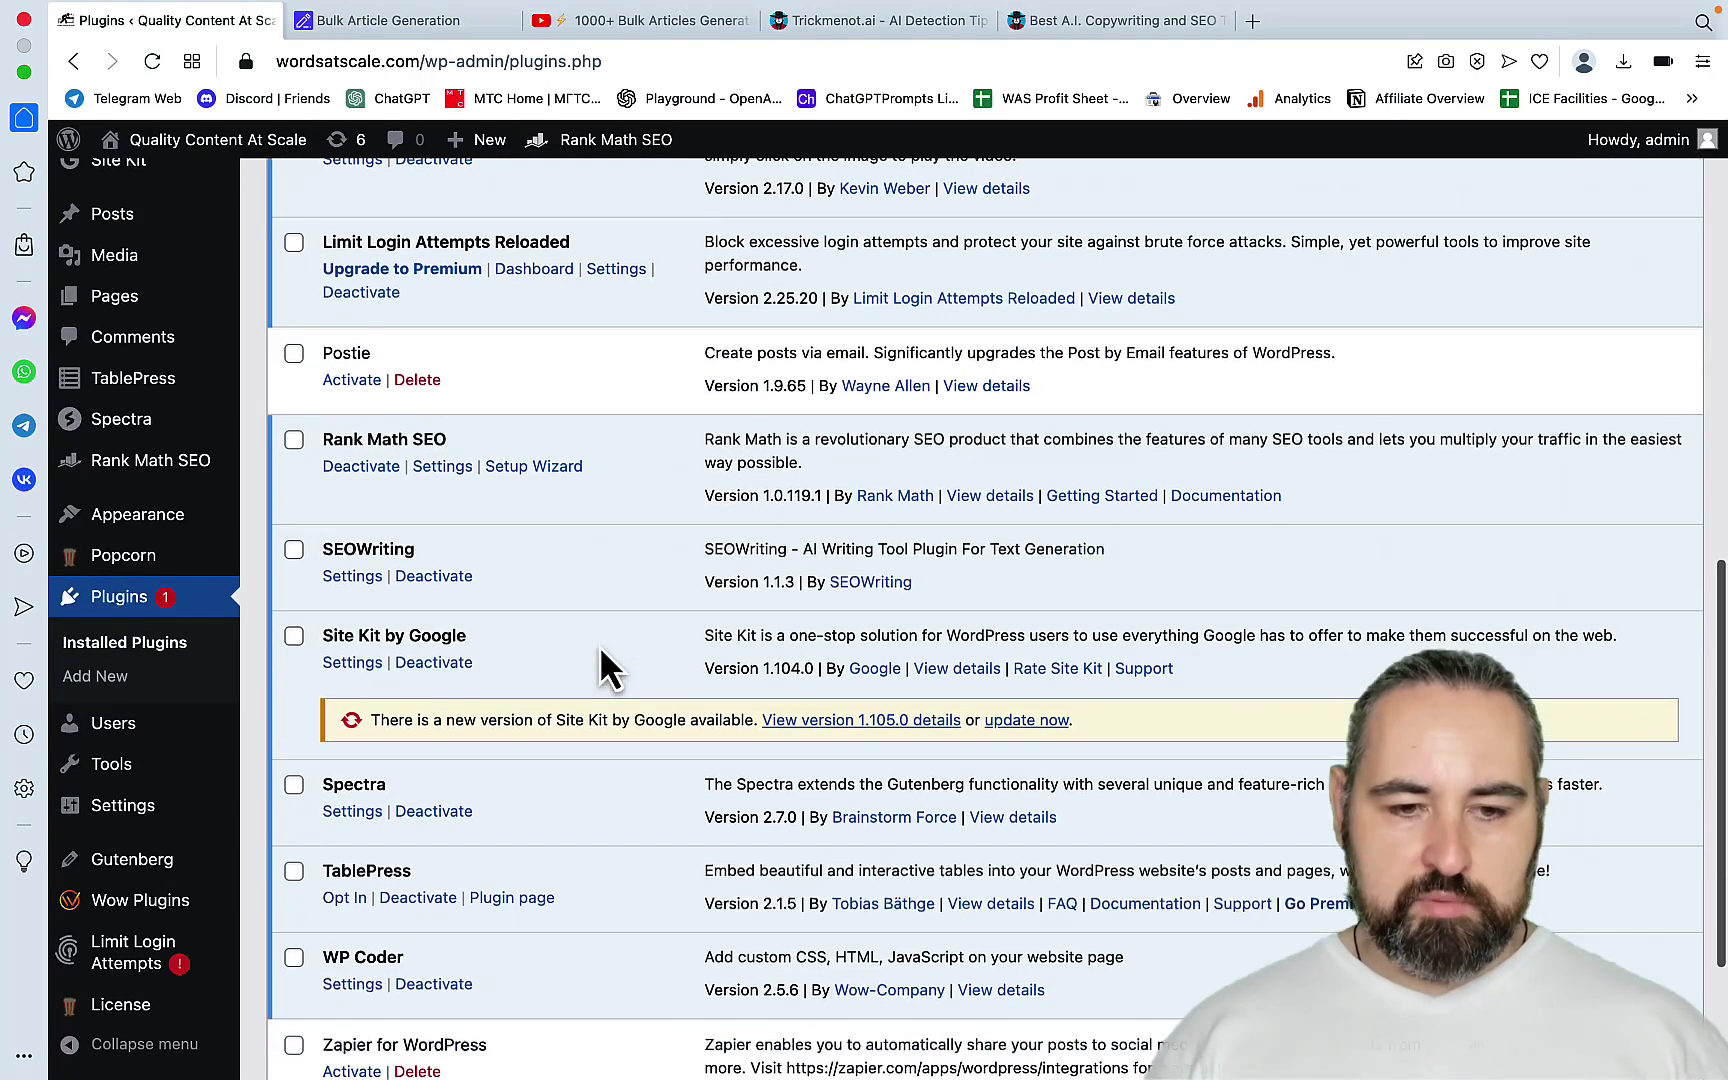
scroll(600, 660, up, 4)
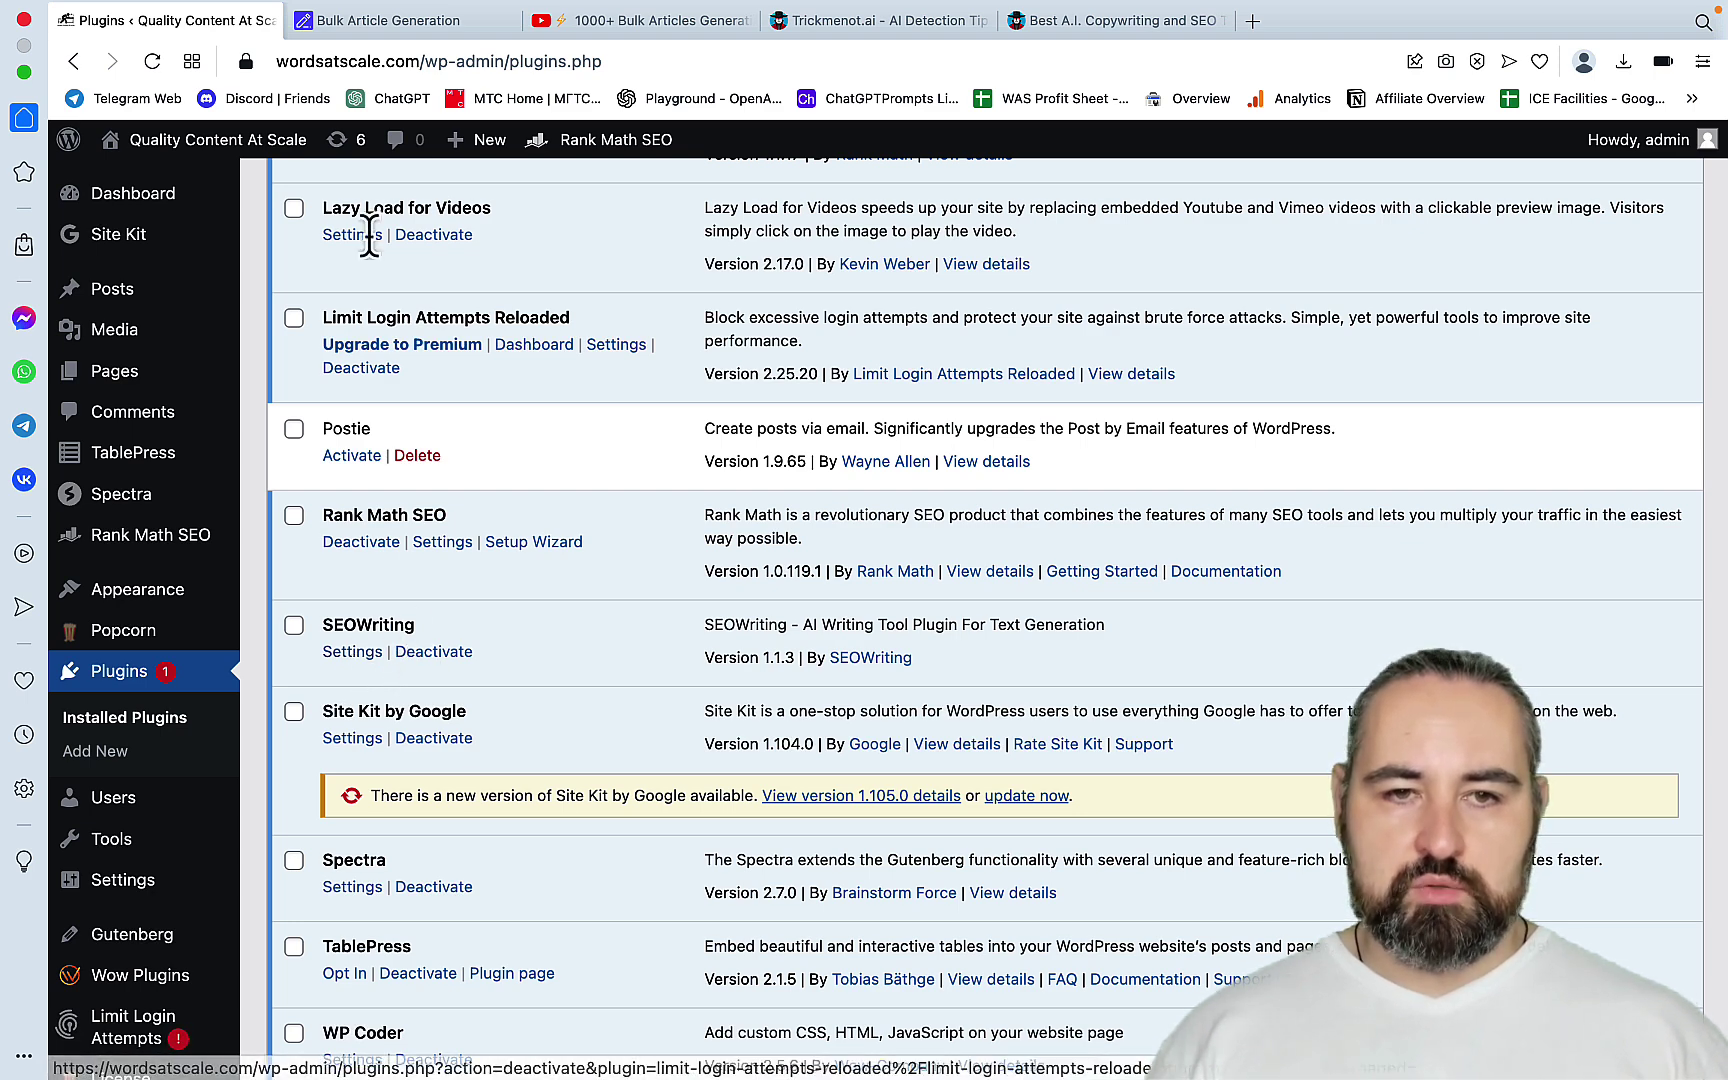
Step: On the bulk generation page, keep the OpenAI API key option at No
click(428, 22)
scroll(846, 425, down, 1)
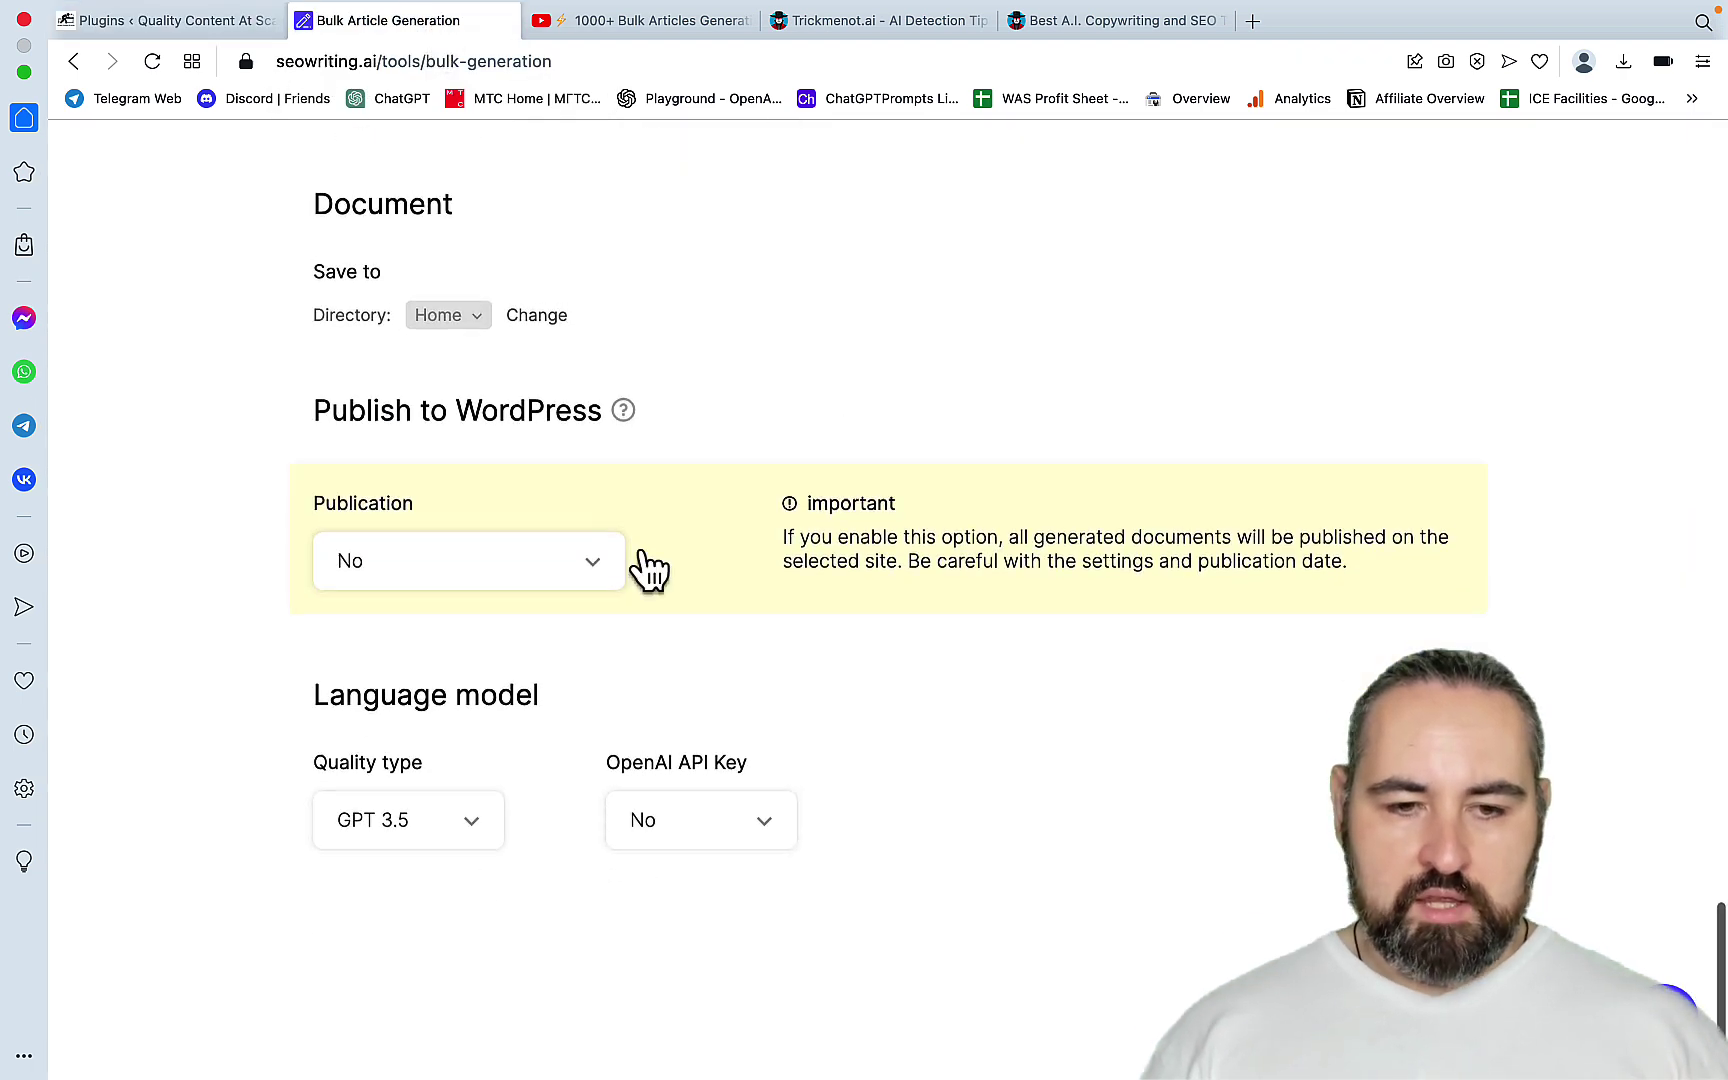
click(457, 838)
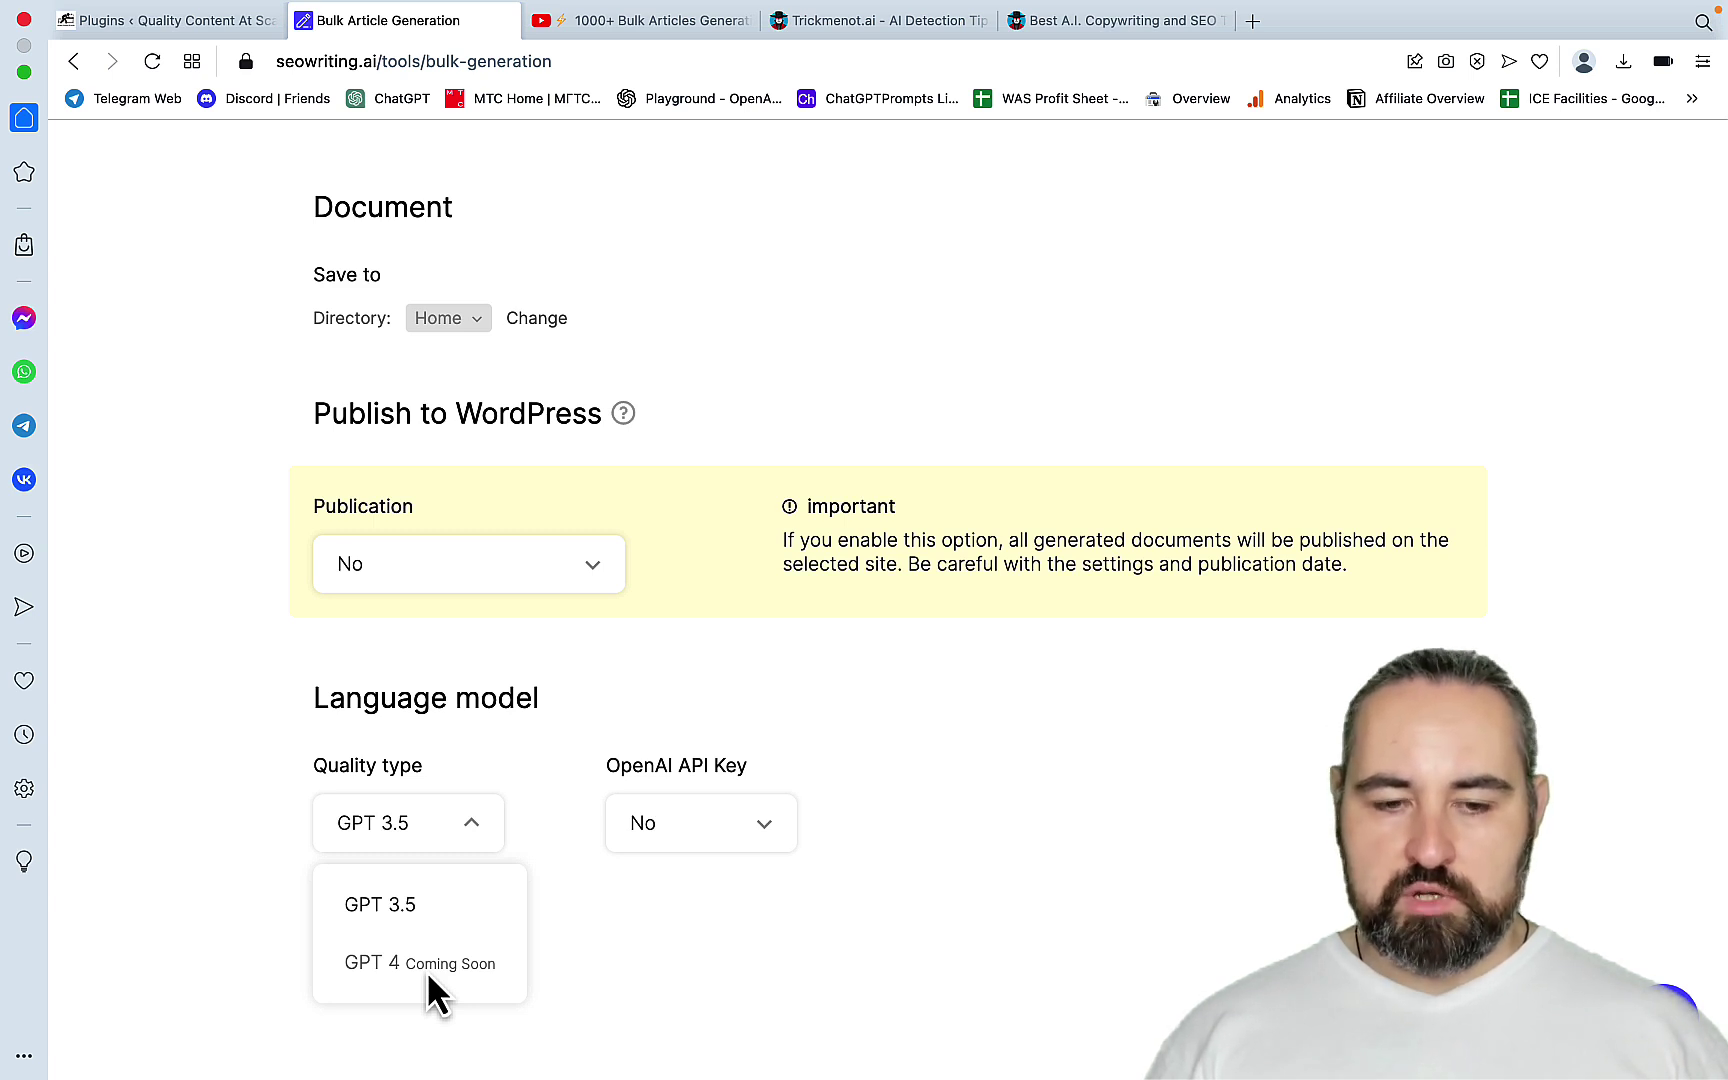
click(772, 857)
click(702, 918)
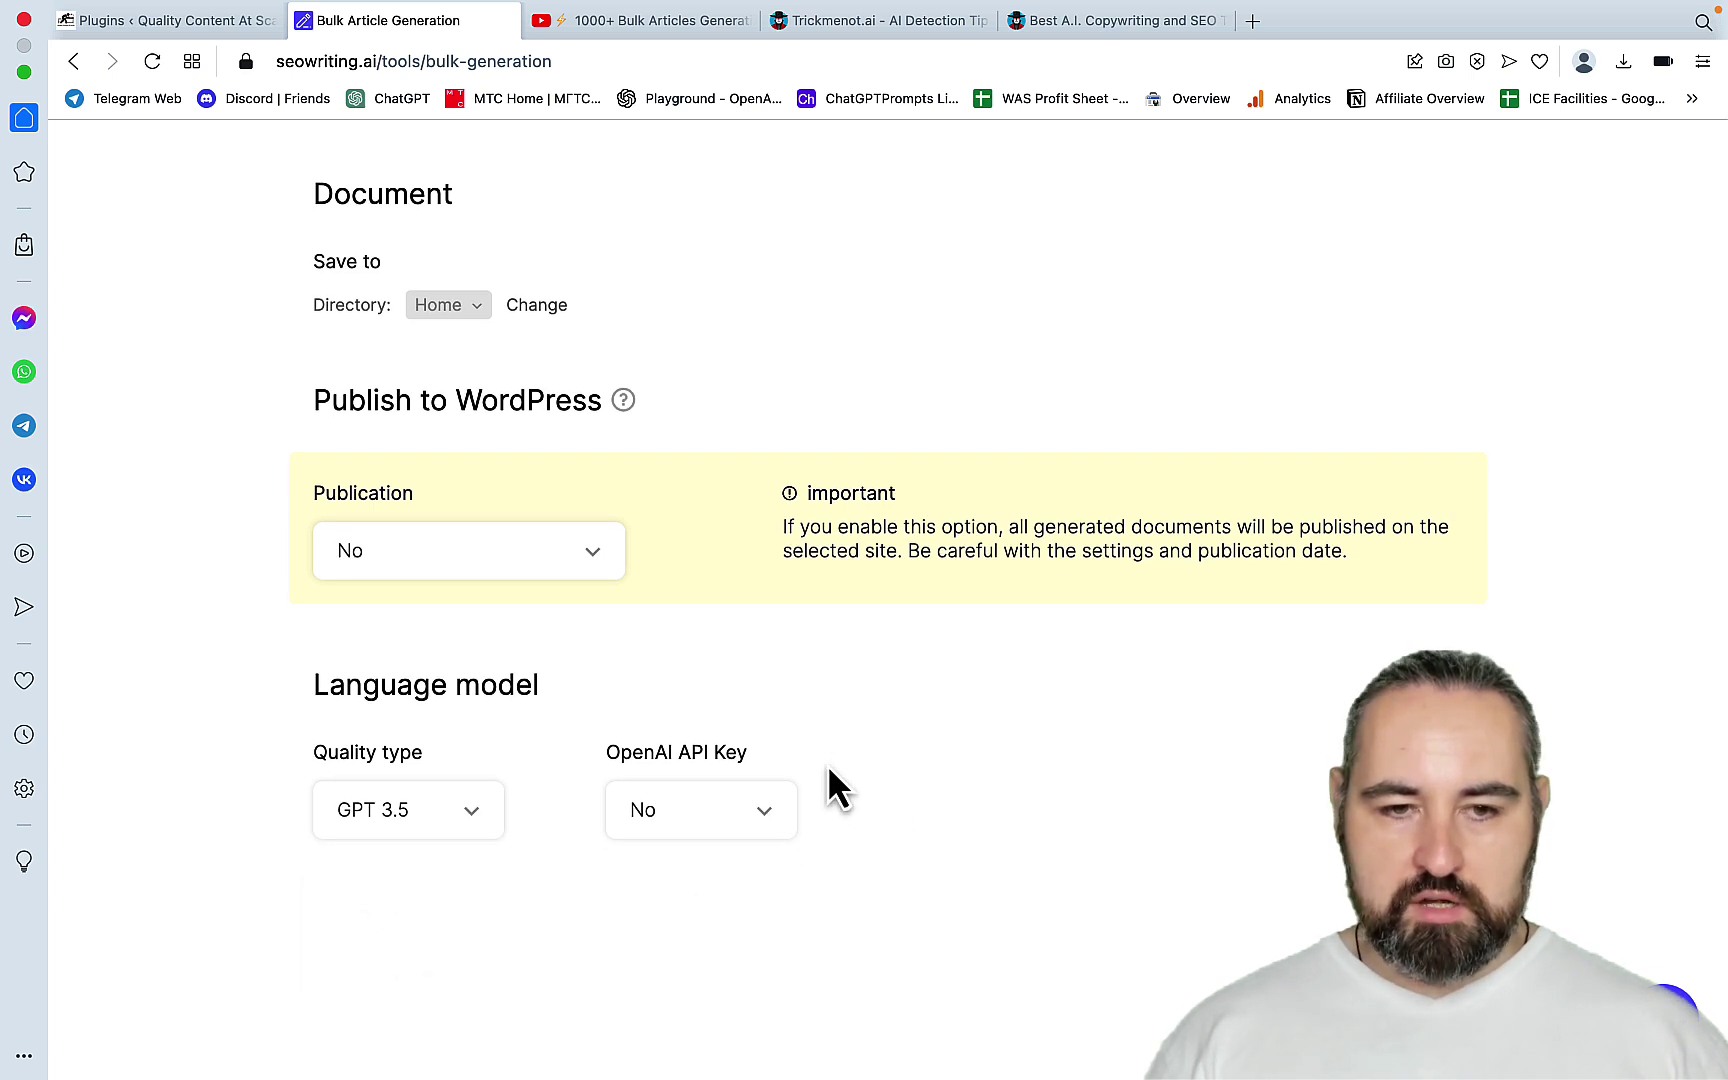
scroll(828, 764, up, 2)
scroll(828, 764, up, 1)
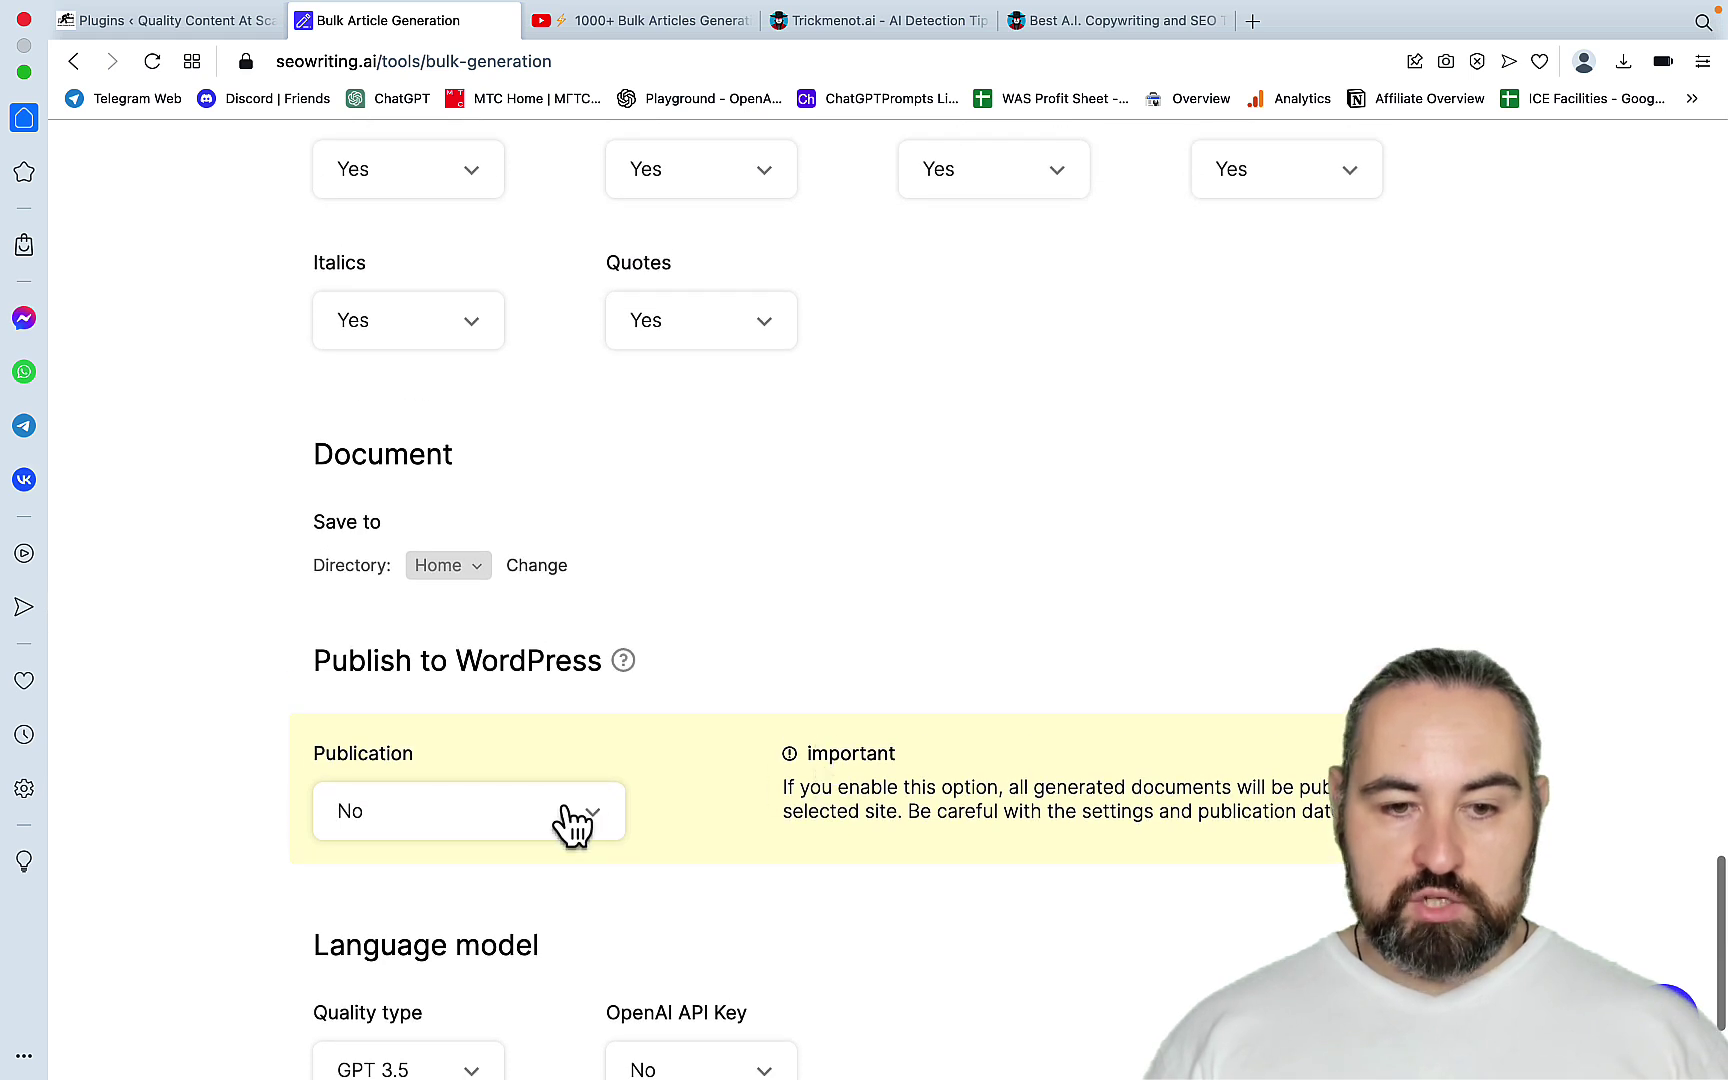
Step: Set Publication to wordsatscale.com, keeping Copywriting checked
click(560, 815)
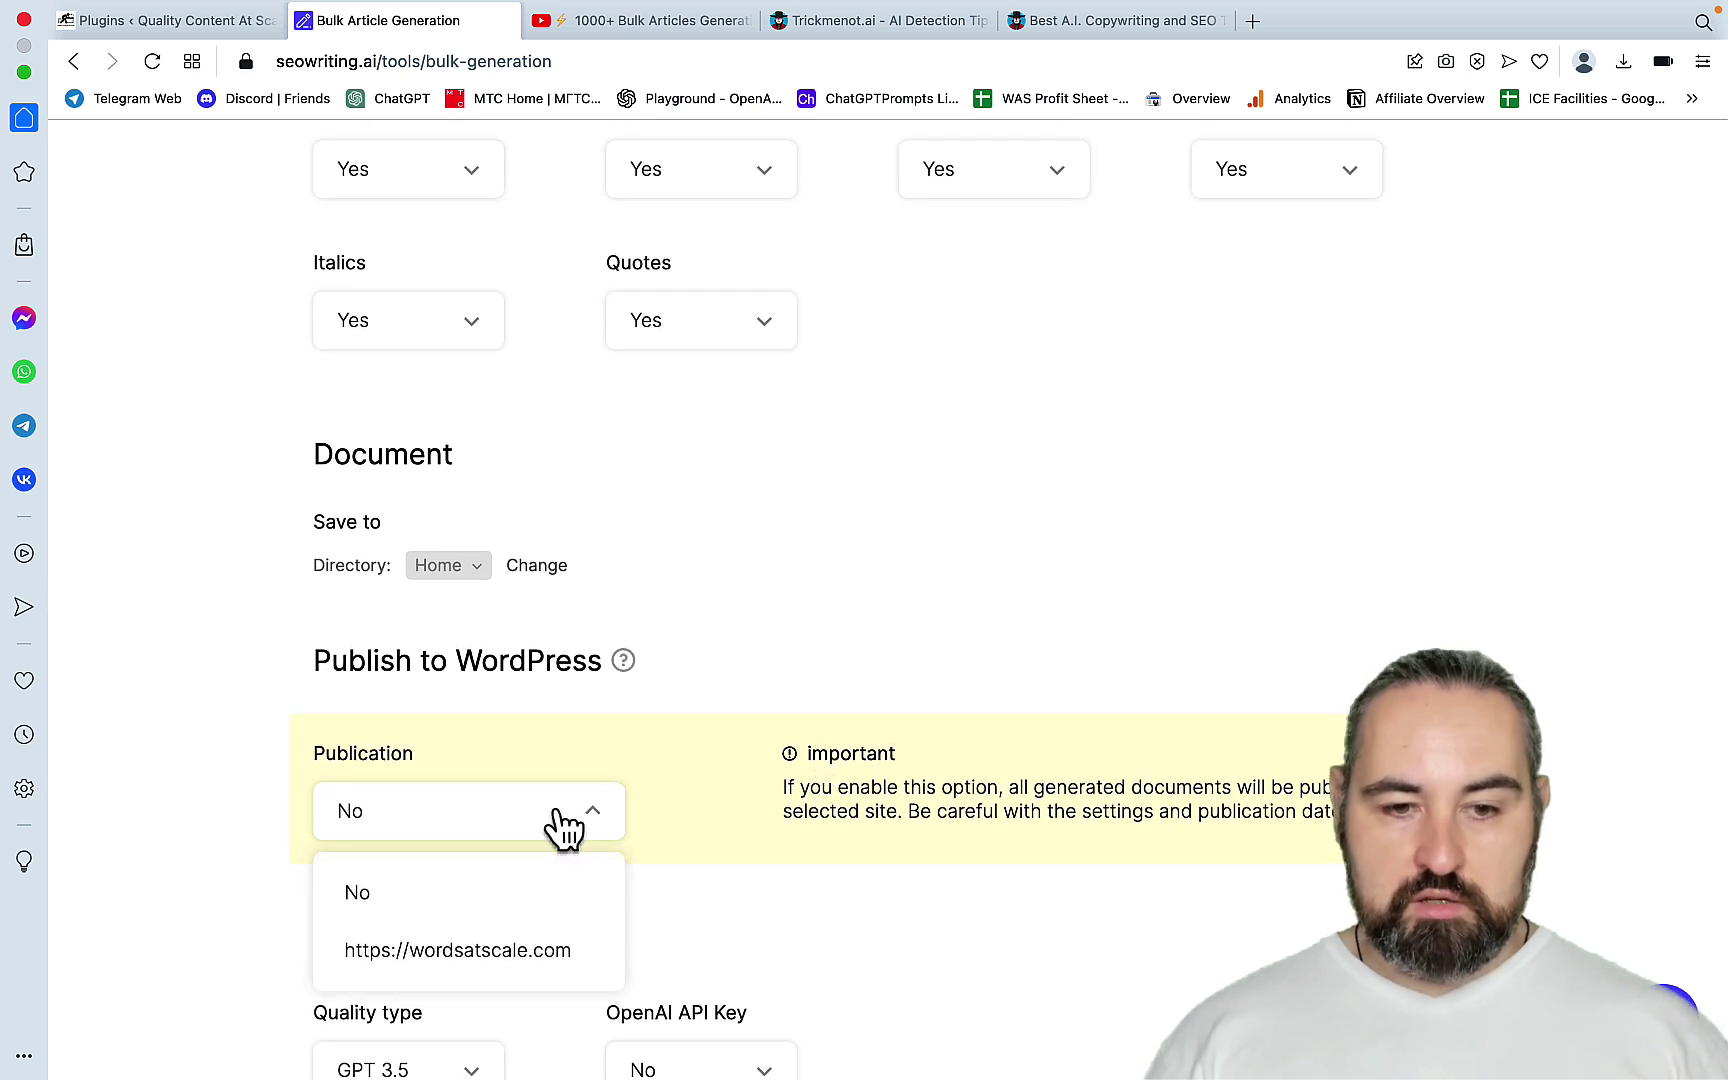
click(503, 952)
scroll(545, 855, down, 5)
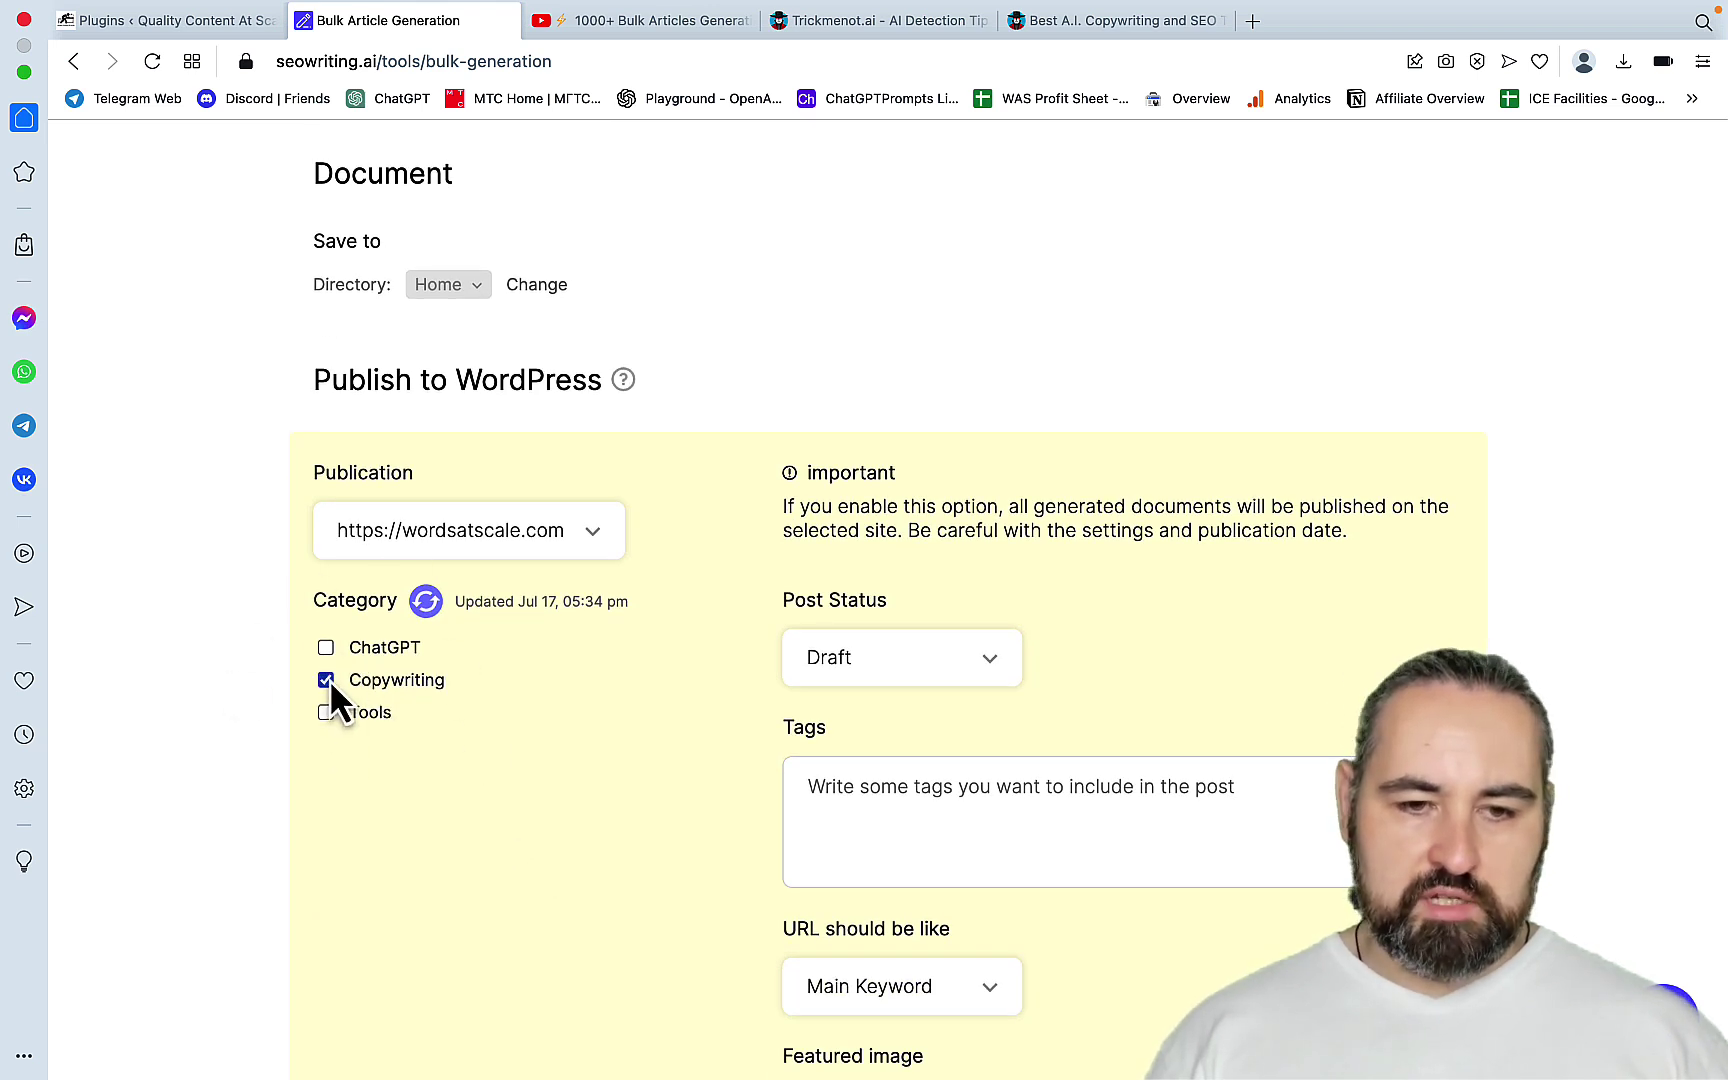
scroll(1287, 588, down, 4)
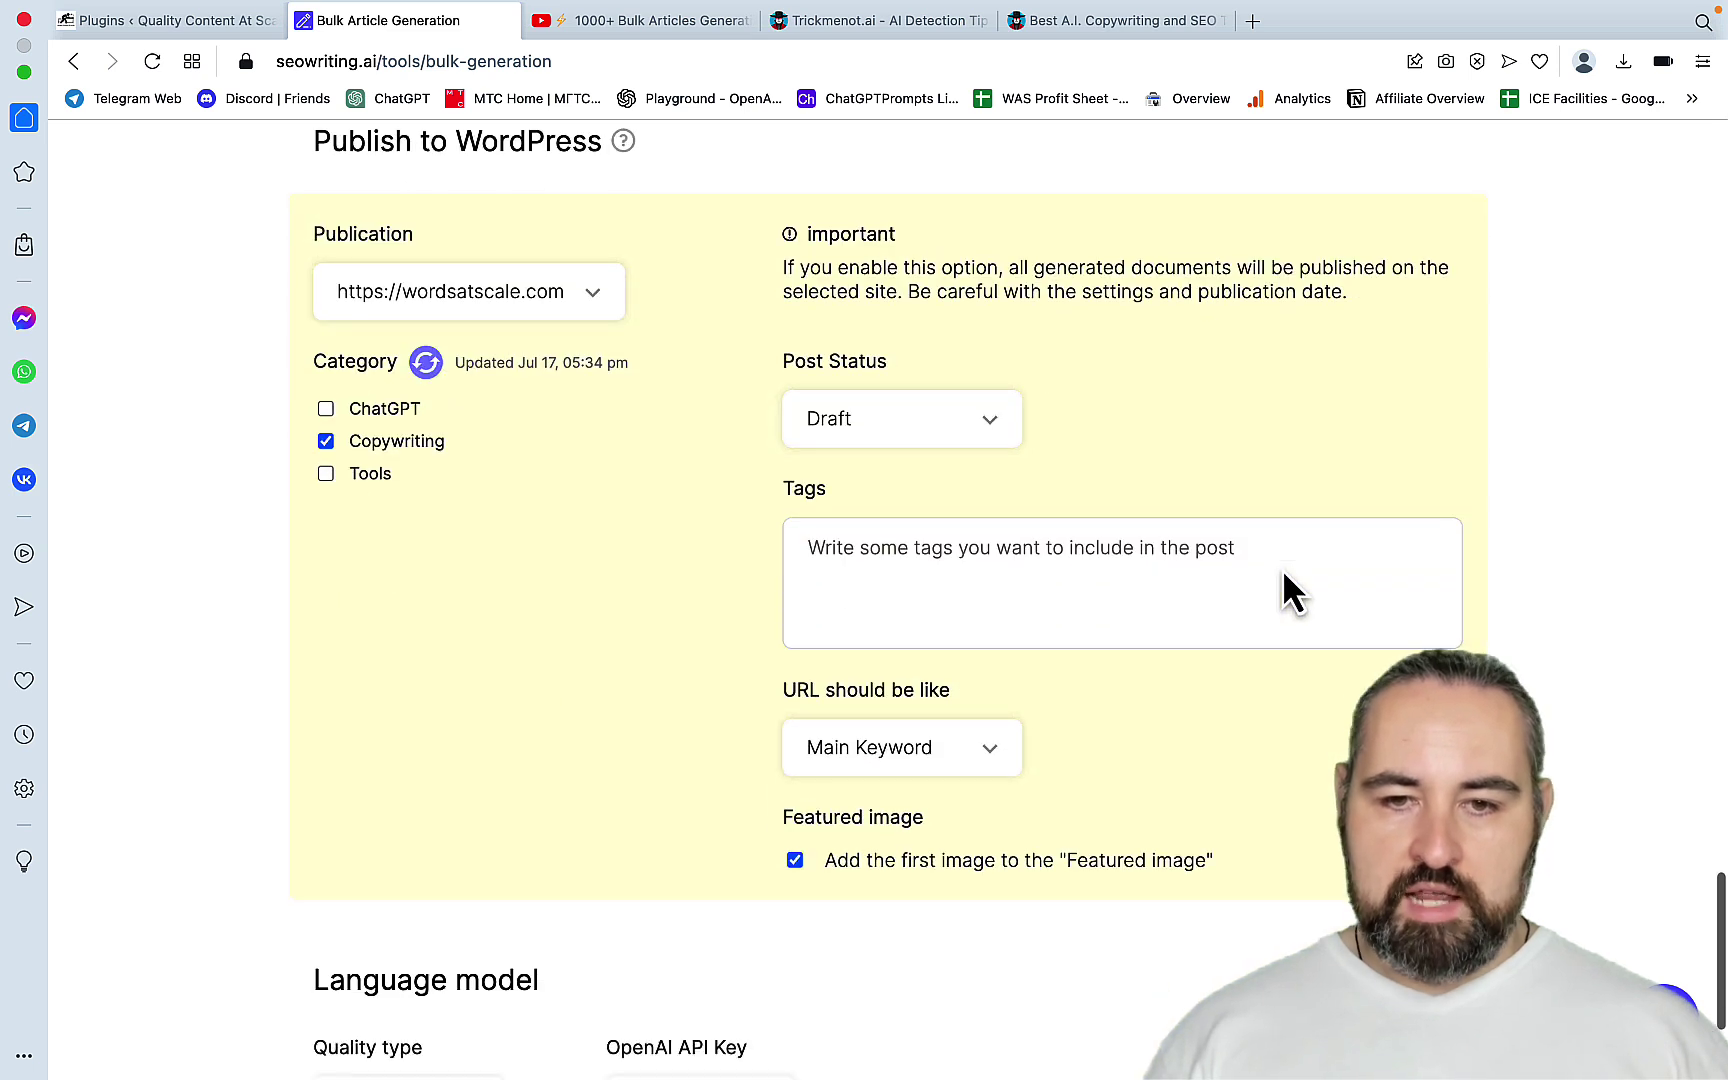
Step: Set Post Status to Draft instead of scheduling the posts
click(985, 435)
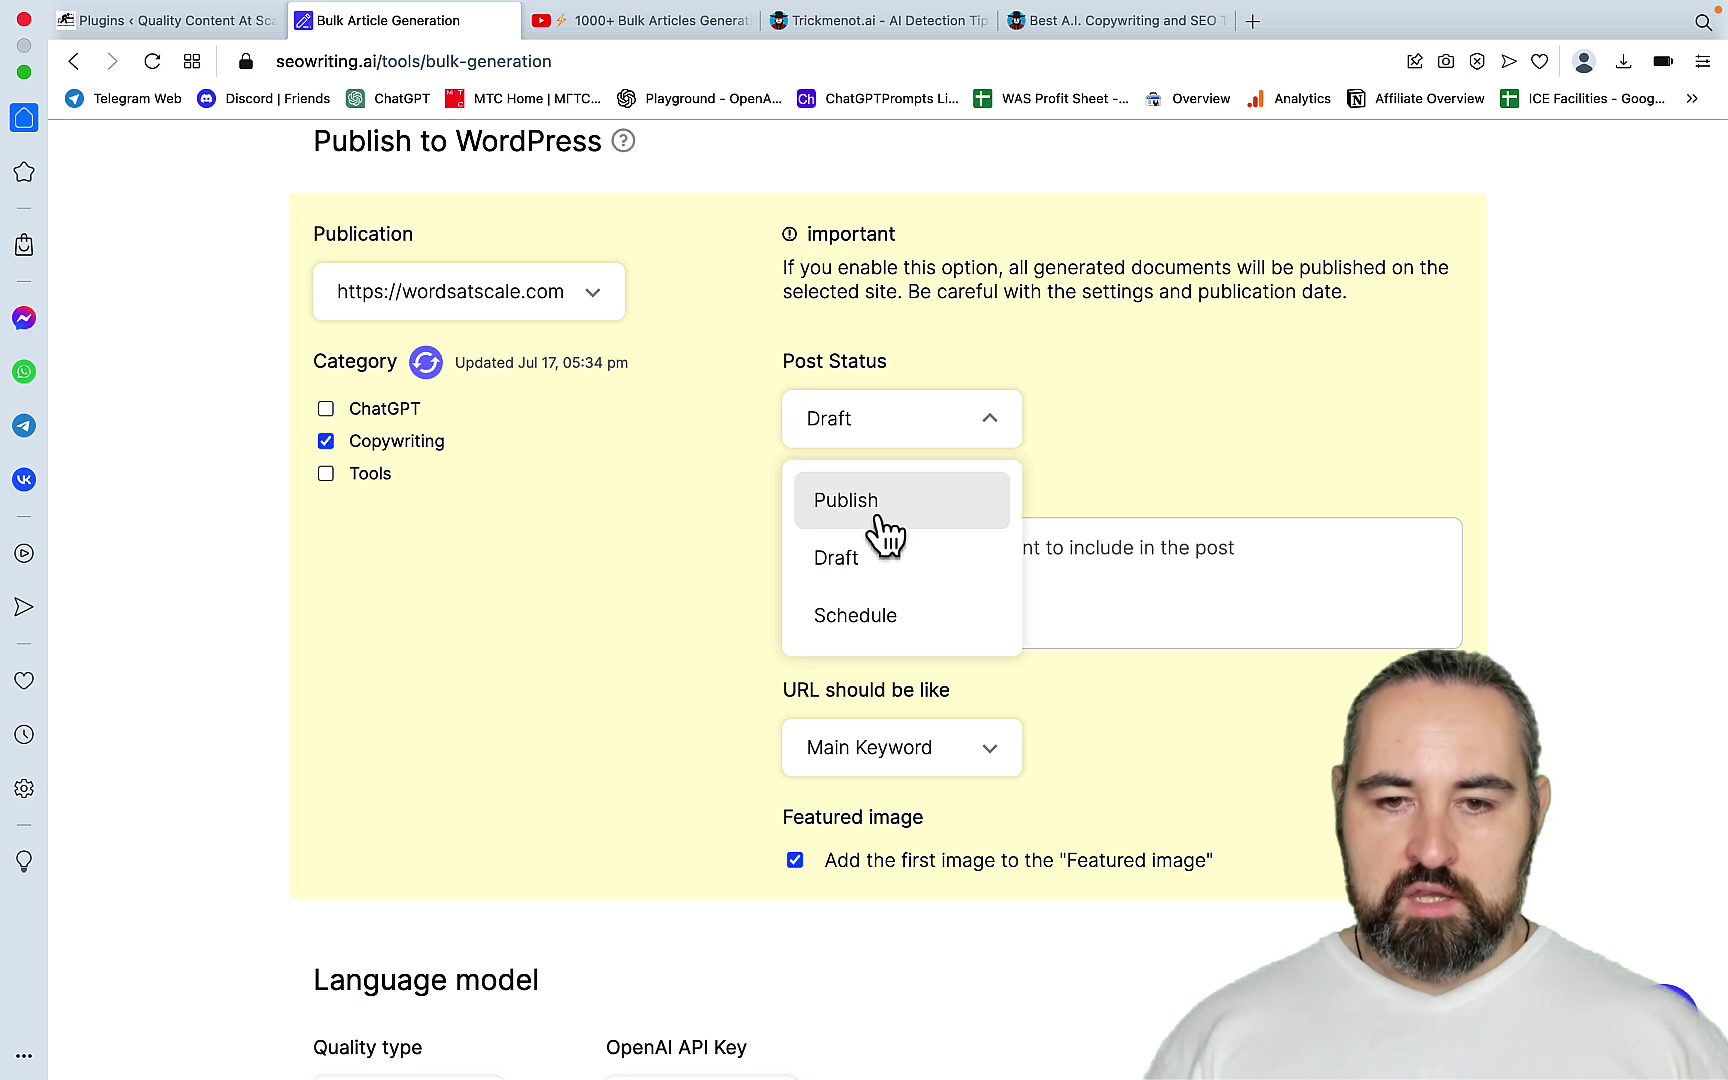
click(881, 617)
scroll(1250, 640, down, 2)
click(870, 640)
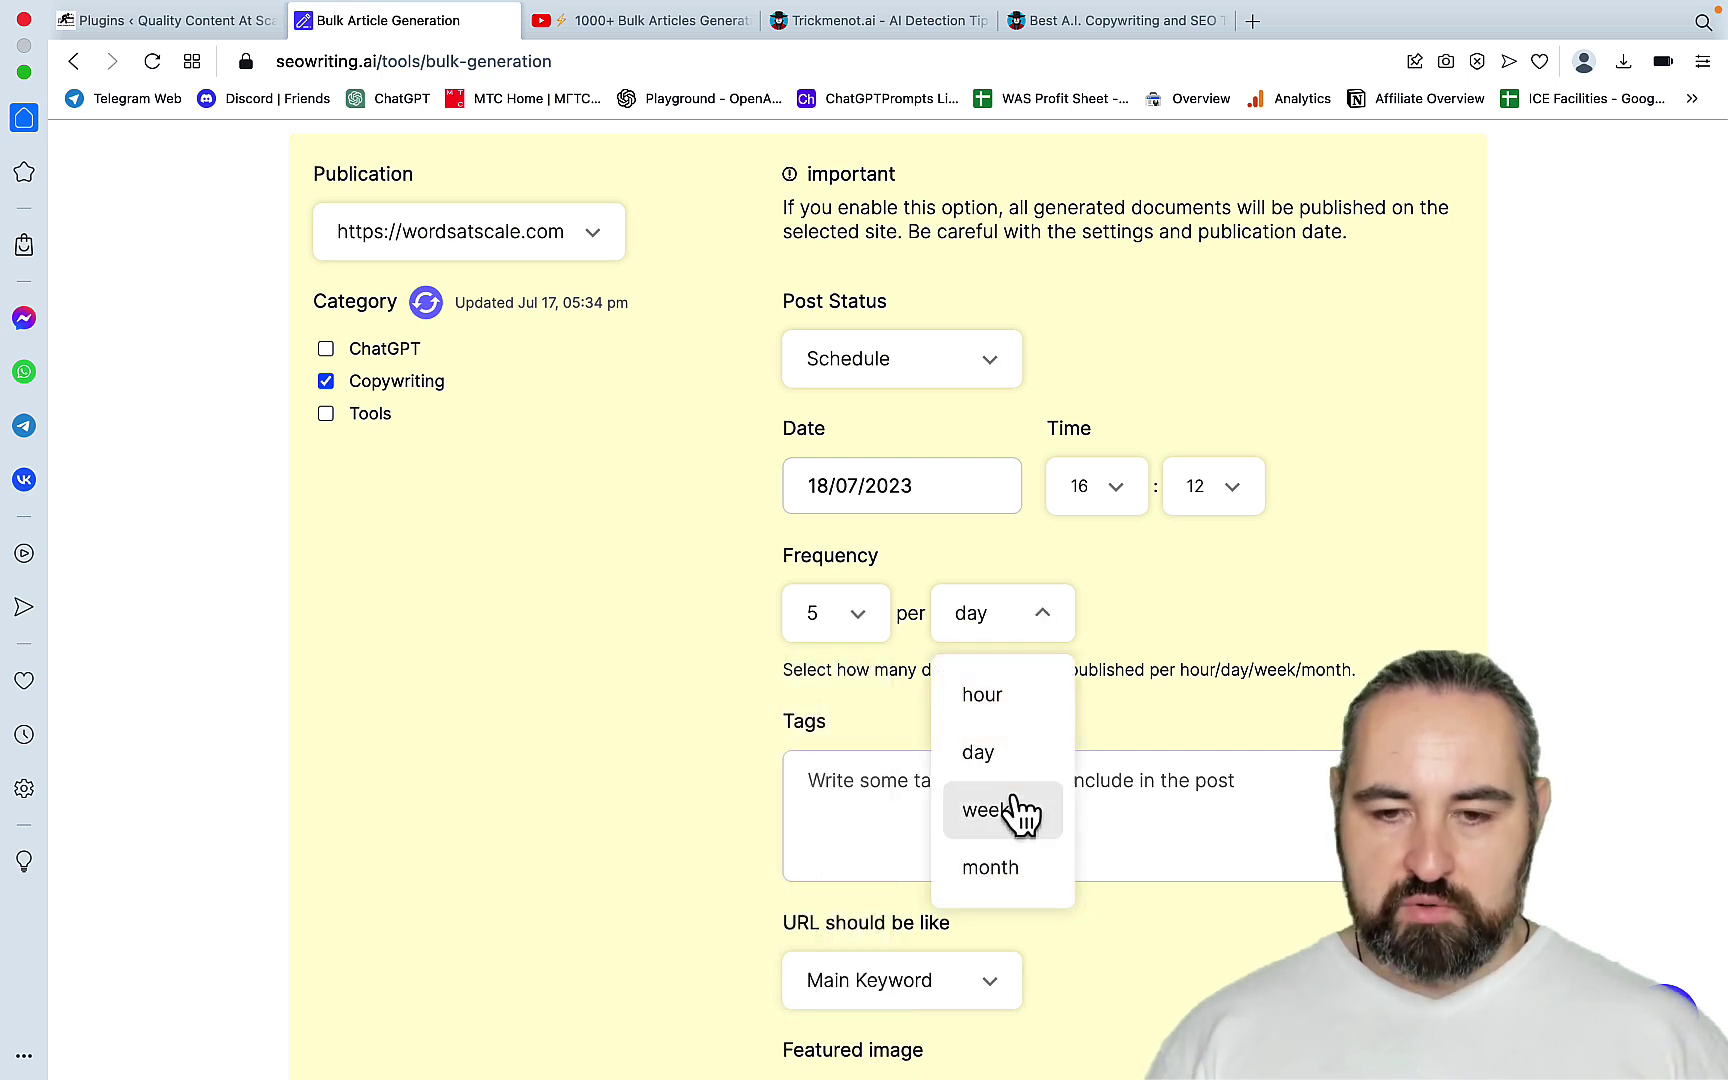
click(1258, 608)
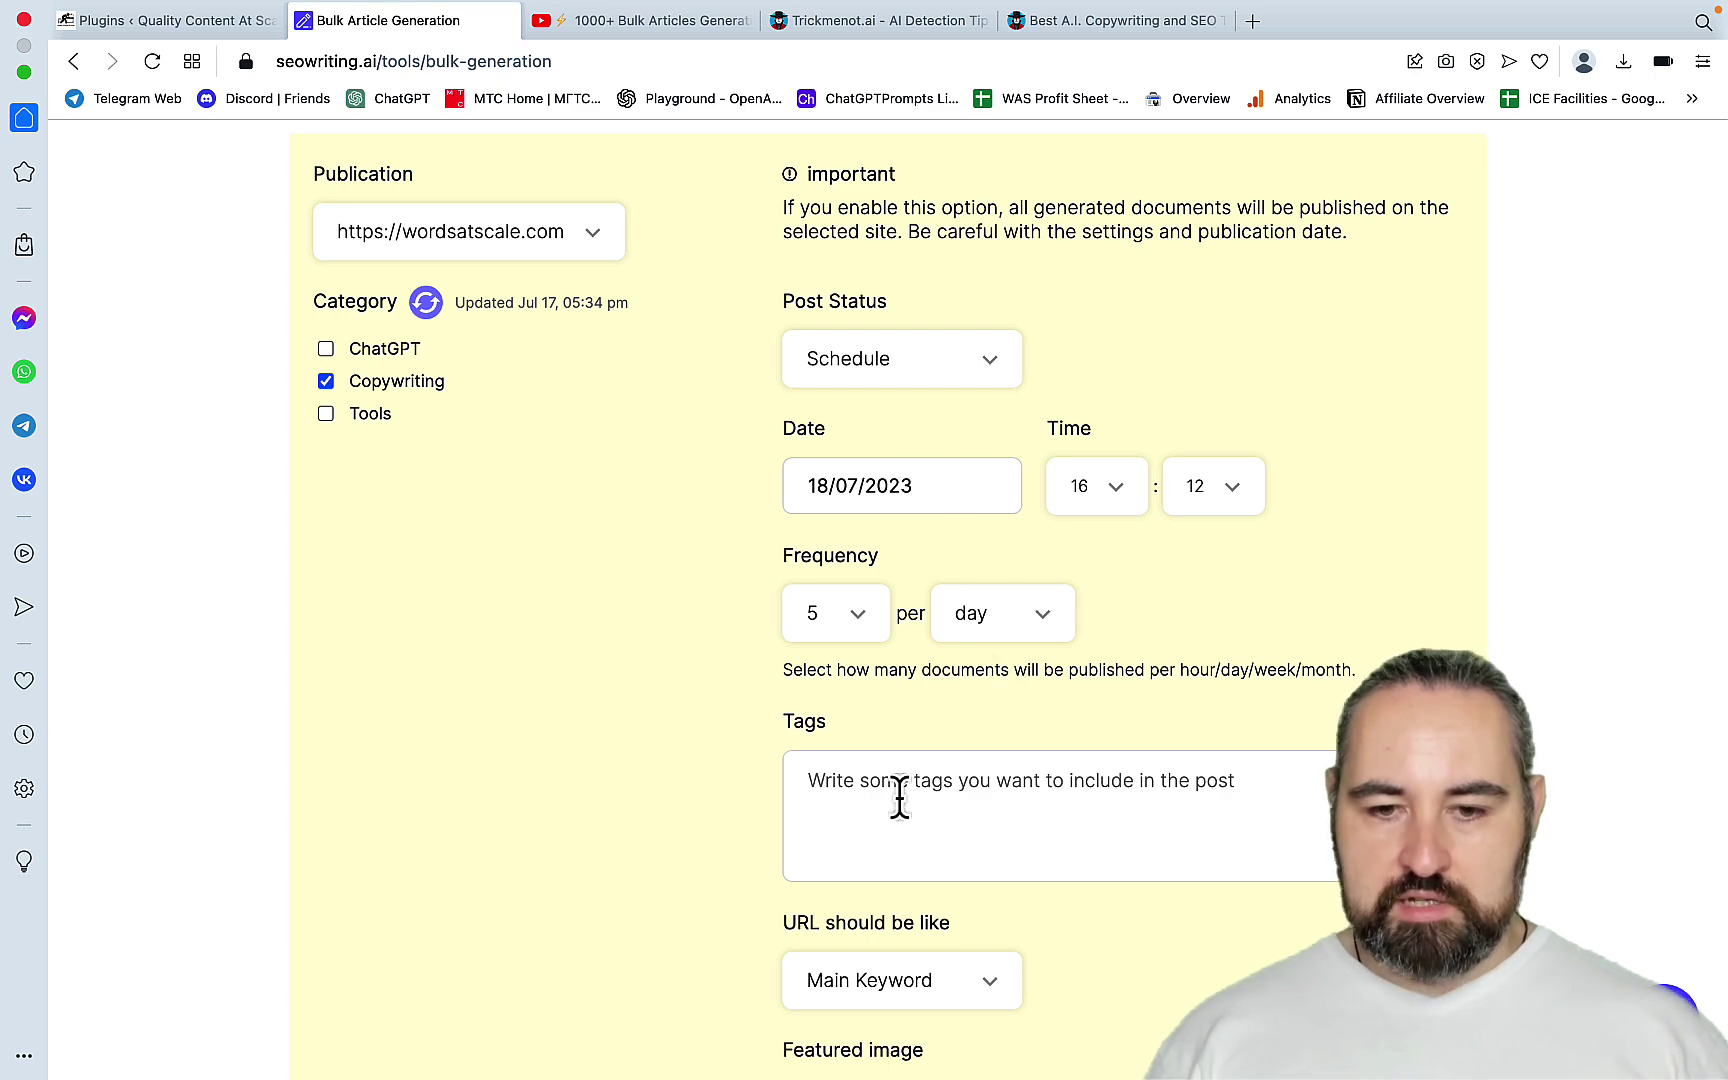
scroll(899, 798, down, 2)
scroll(899, 798, up, 2)
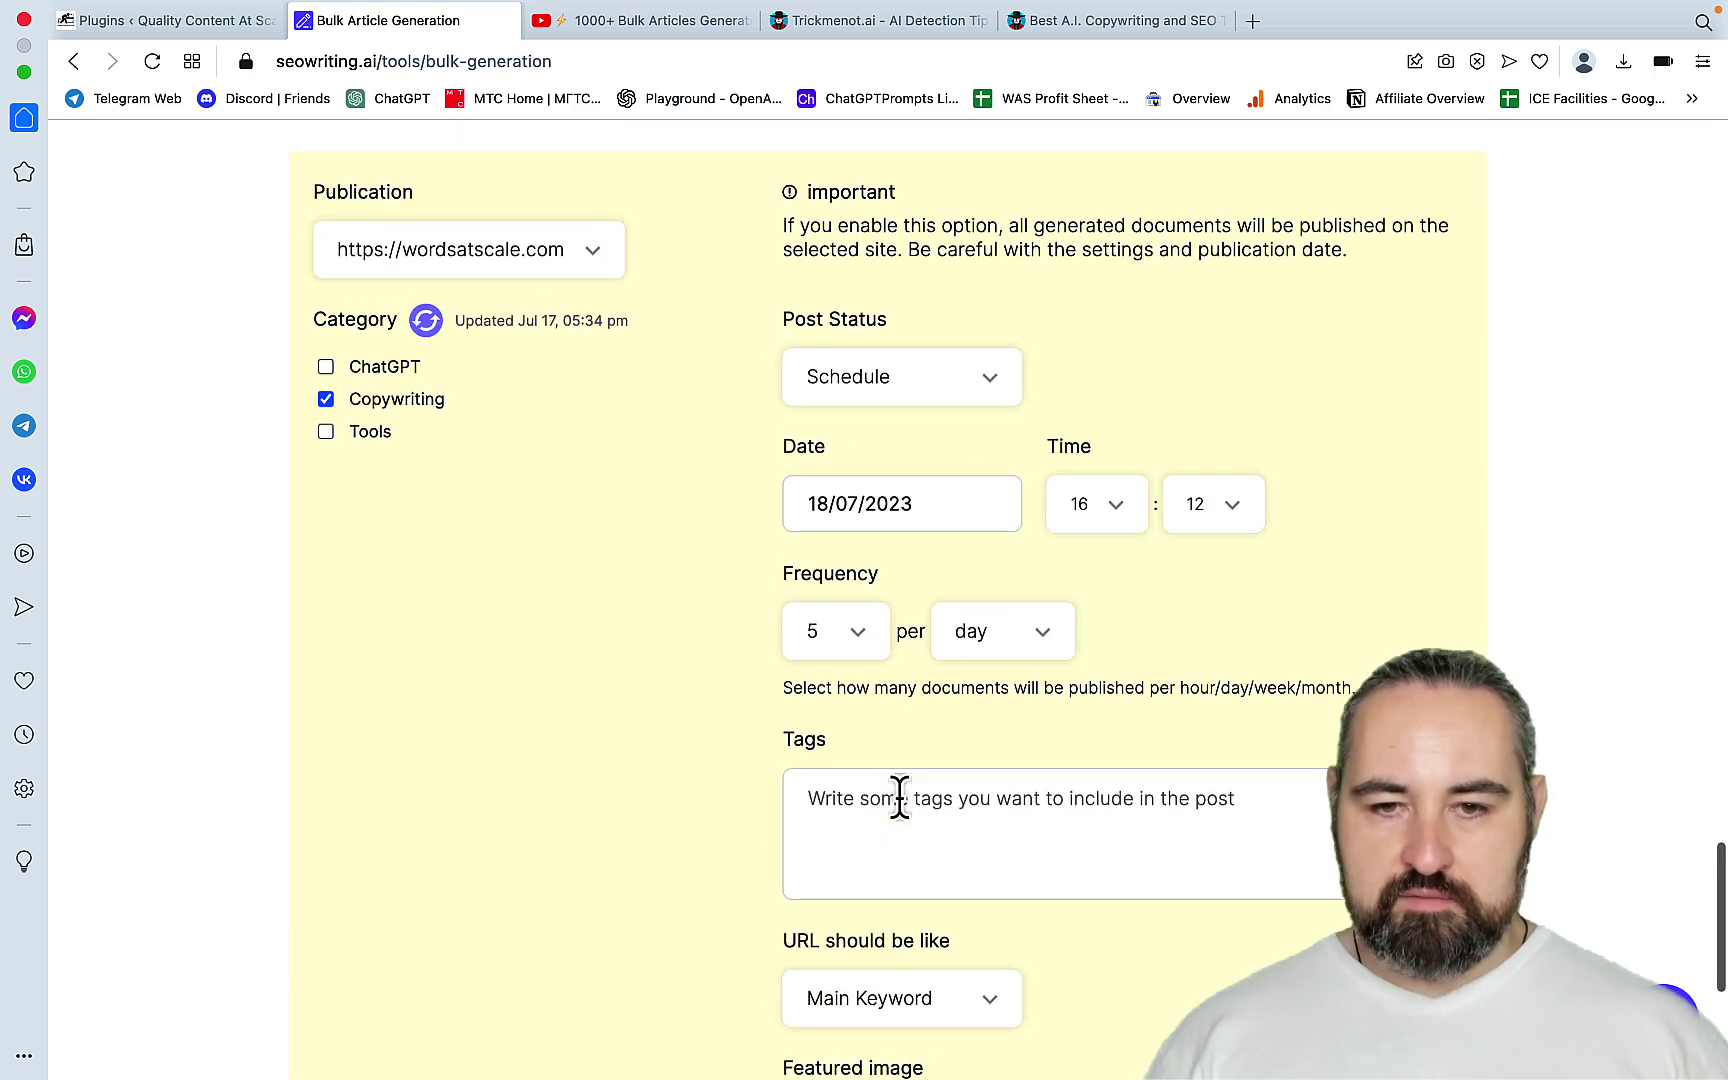
click(986, 380)
click(836, 522)
scroll(1087, 630, down, 2)
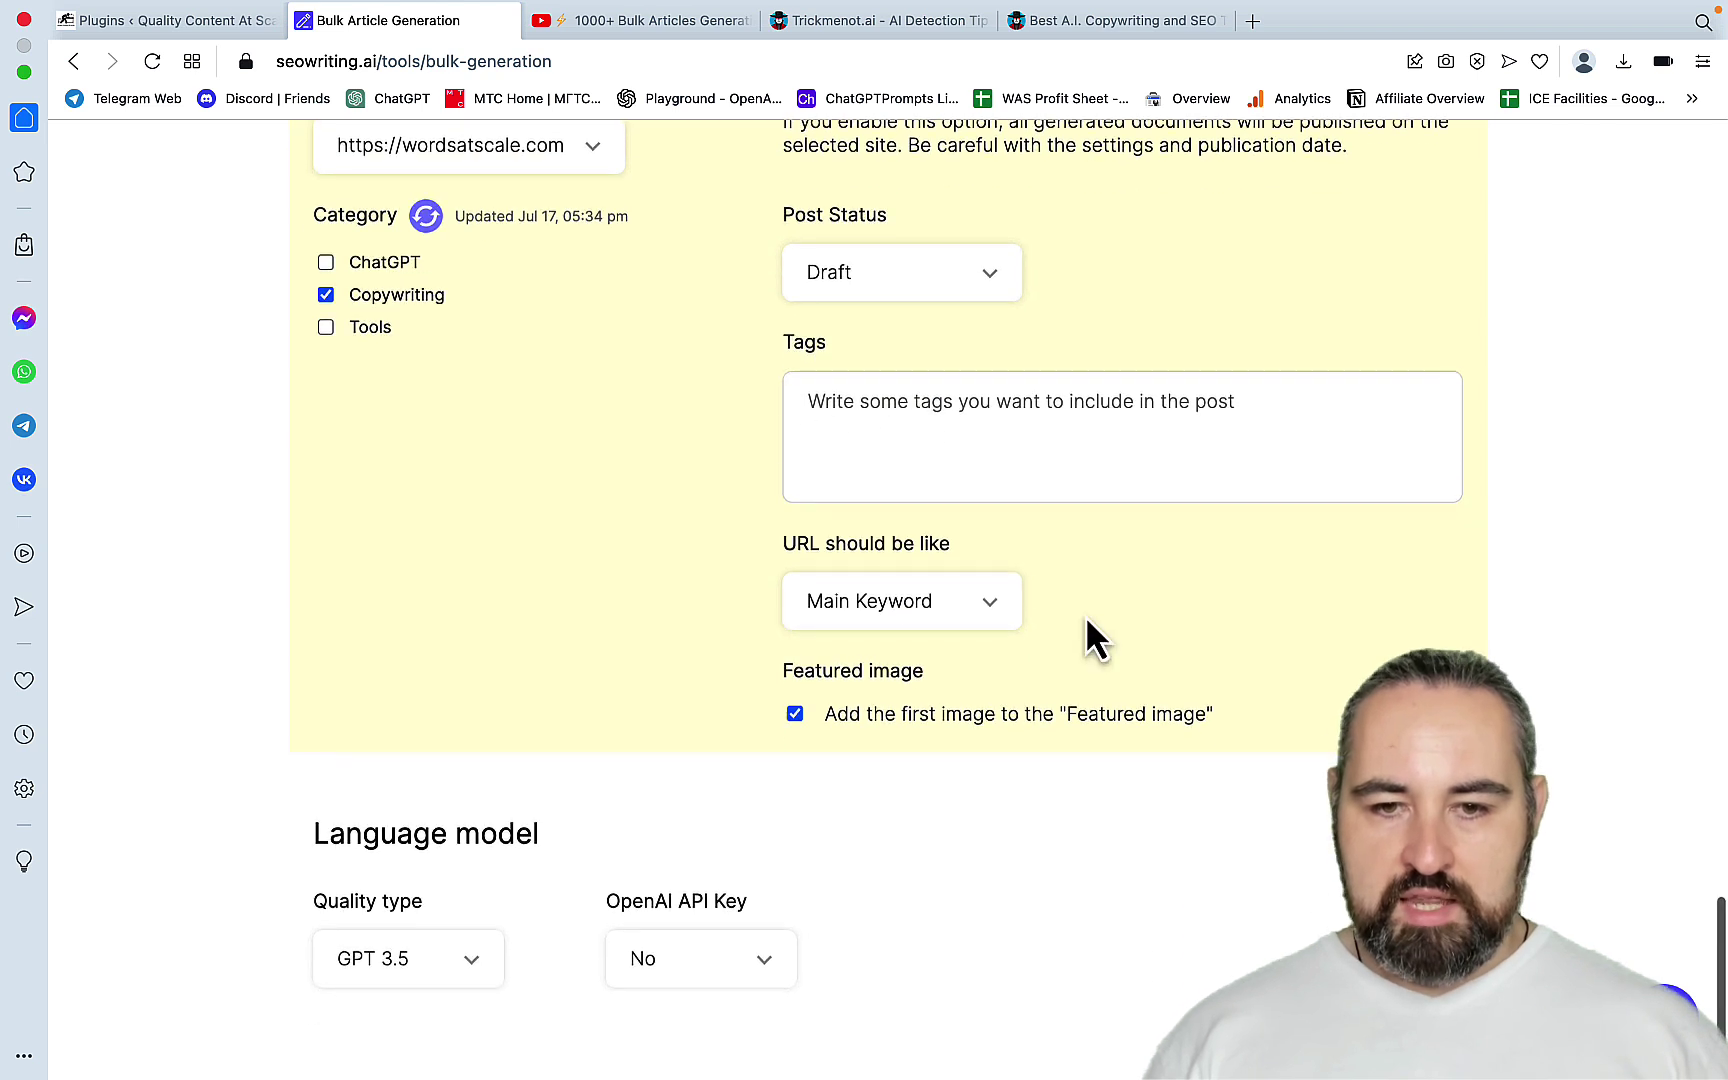
Step: Set the URL format to Main Keyword and leave Featured image ticked
click(995, 612)
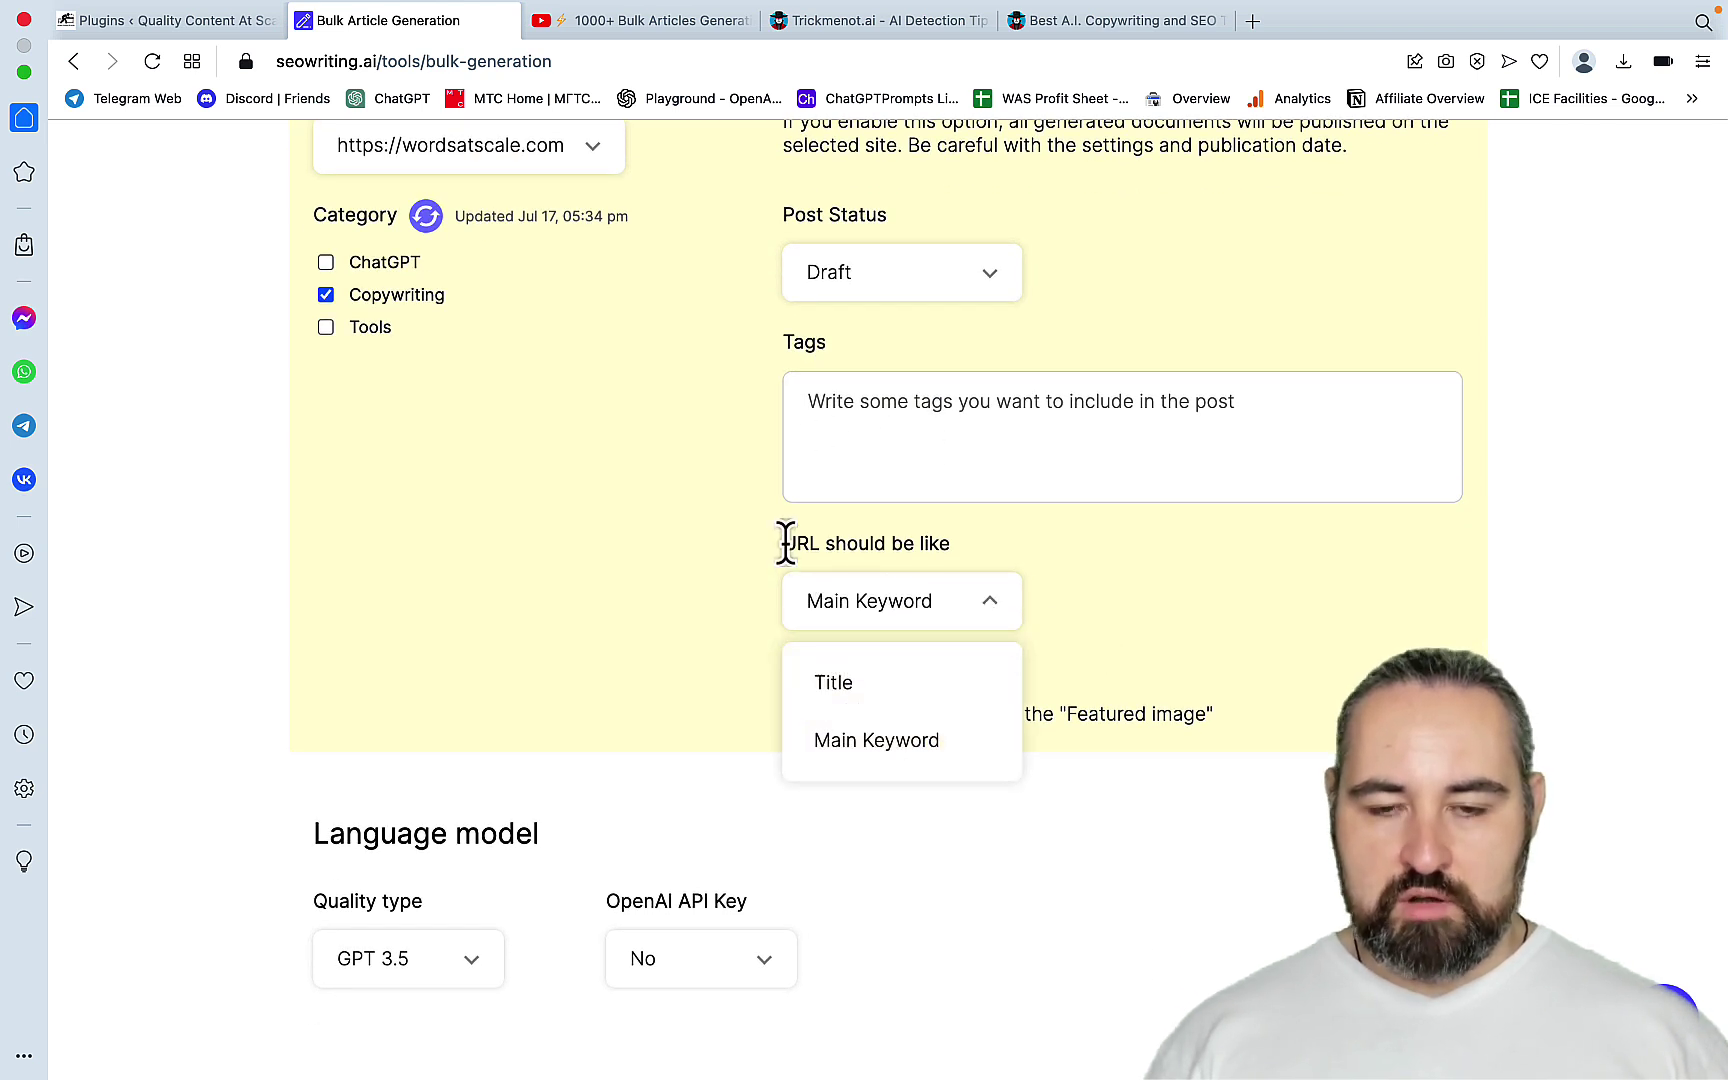
click(567, 62)
drag(567, 62, 411, 62)
click(866, 744)
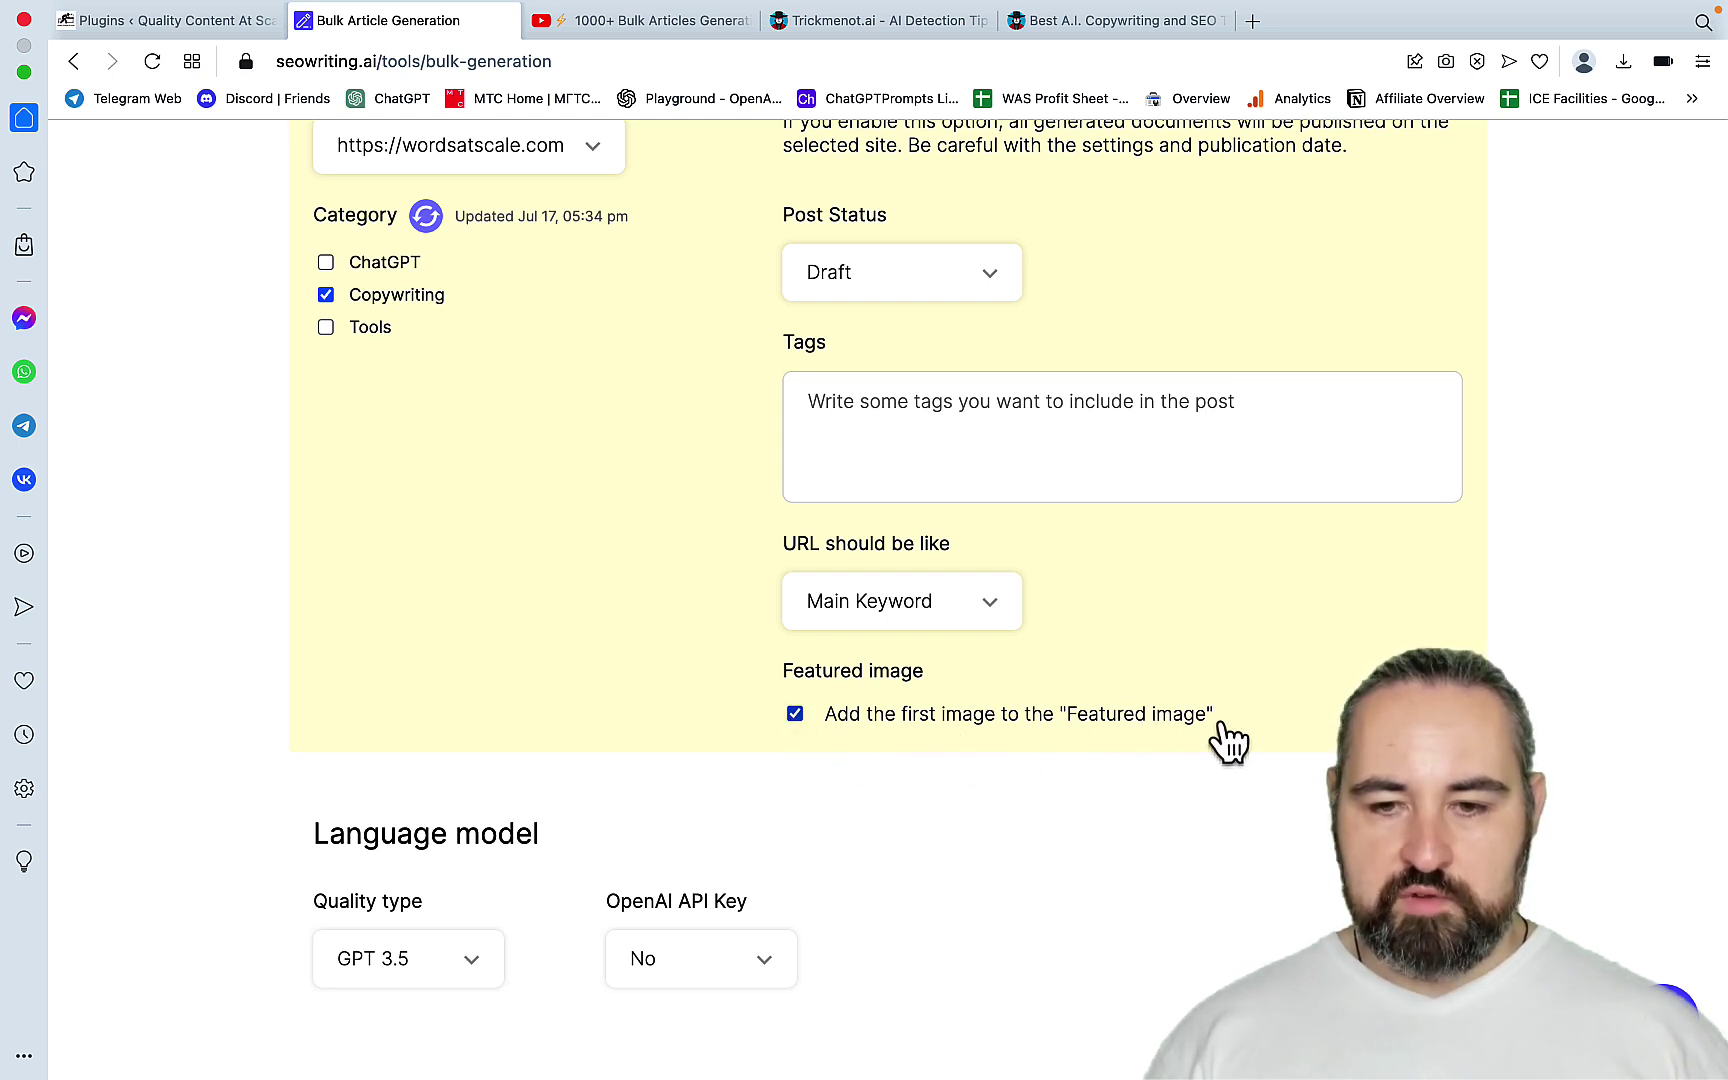
scroll(1142, 737, down, 1)
scroll(1142, 737, up, 4)
scroll(1140, 722, up, 20)
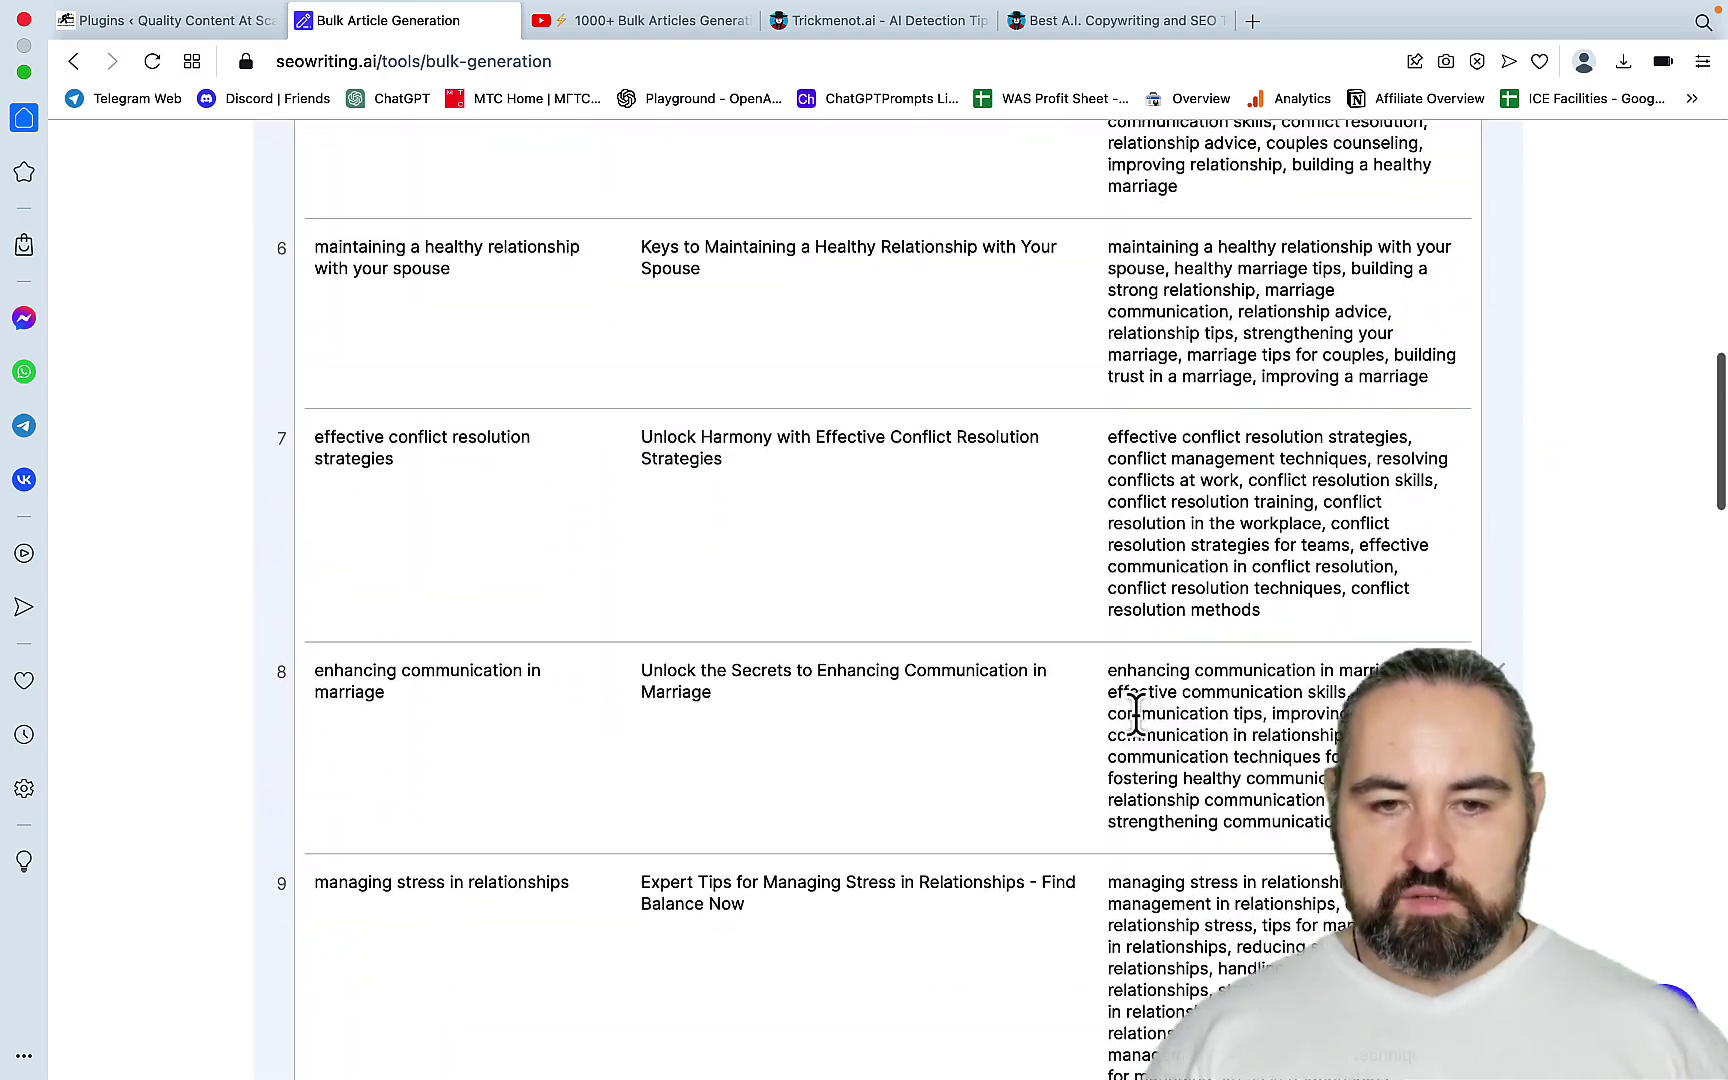
scroll(1137, 717, up, 10)
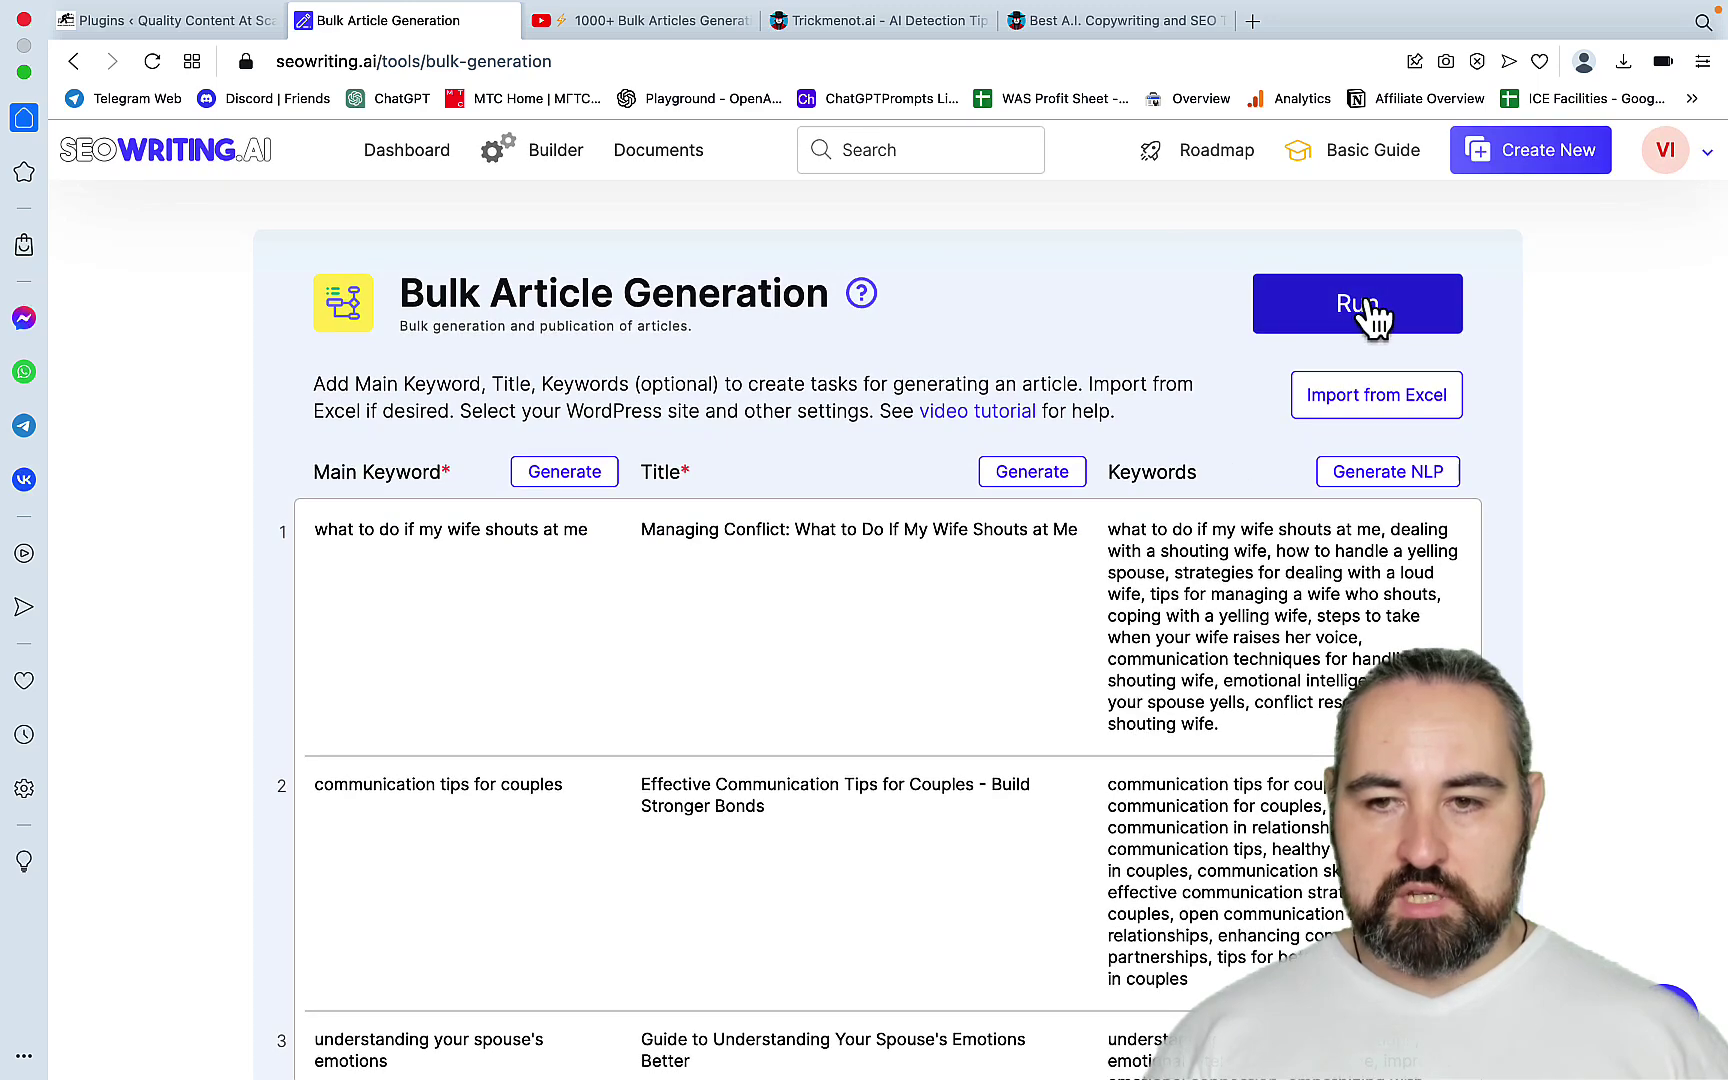
Step: Run the 11-article bulk generation and refresh the Builder to track progress
click(1331, 322)
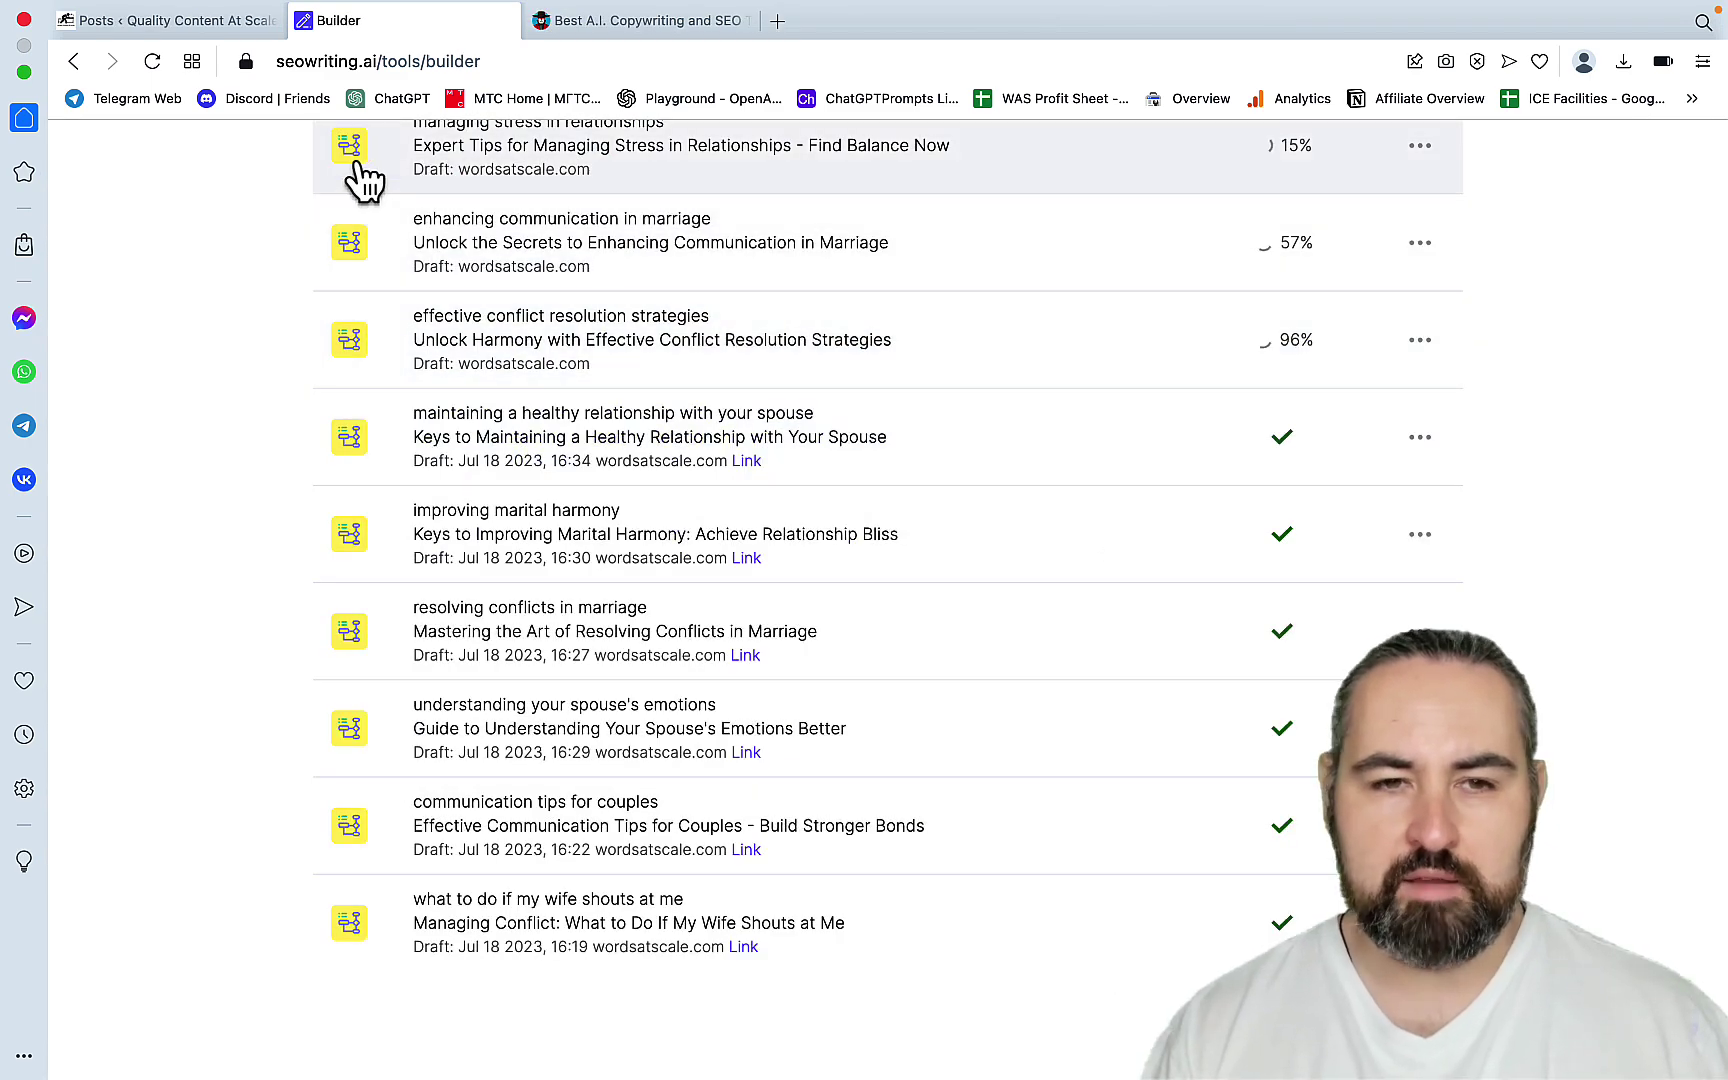
click(152, 63)
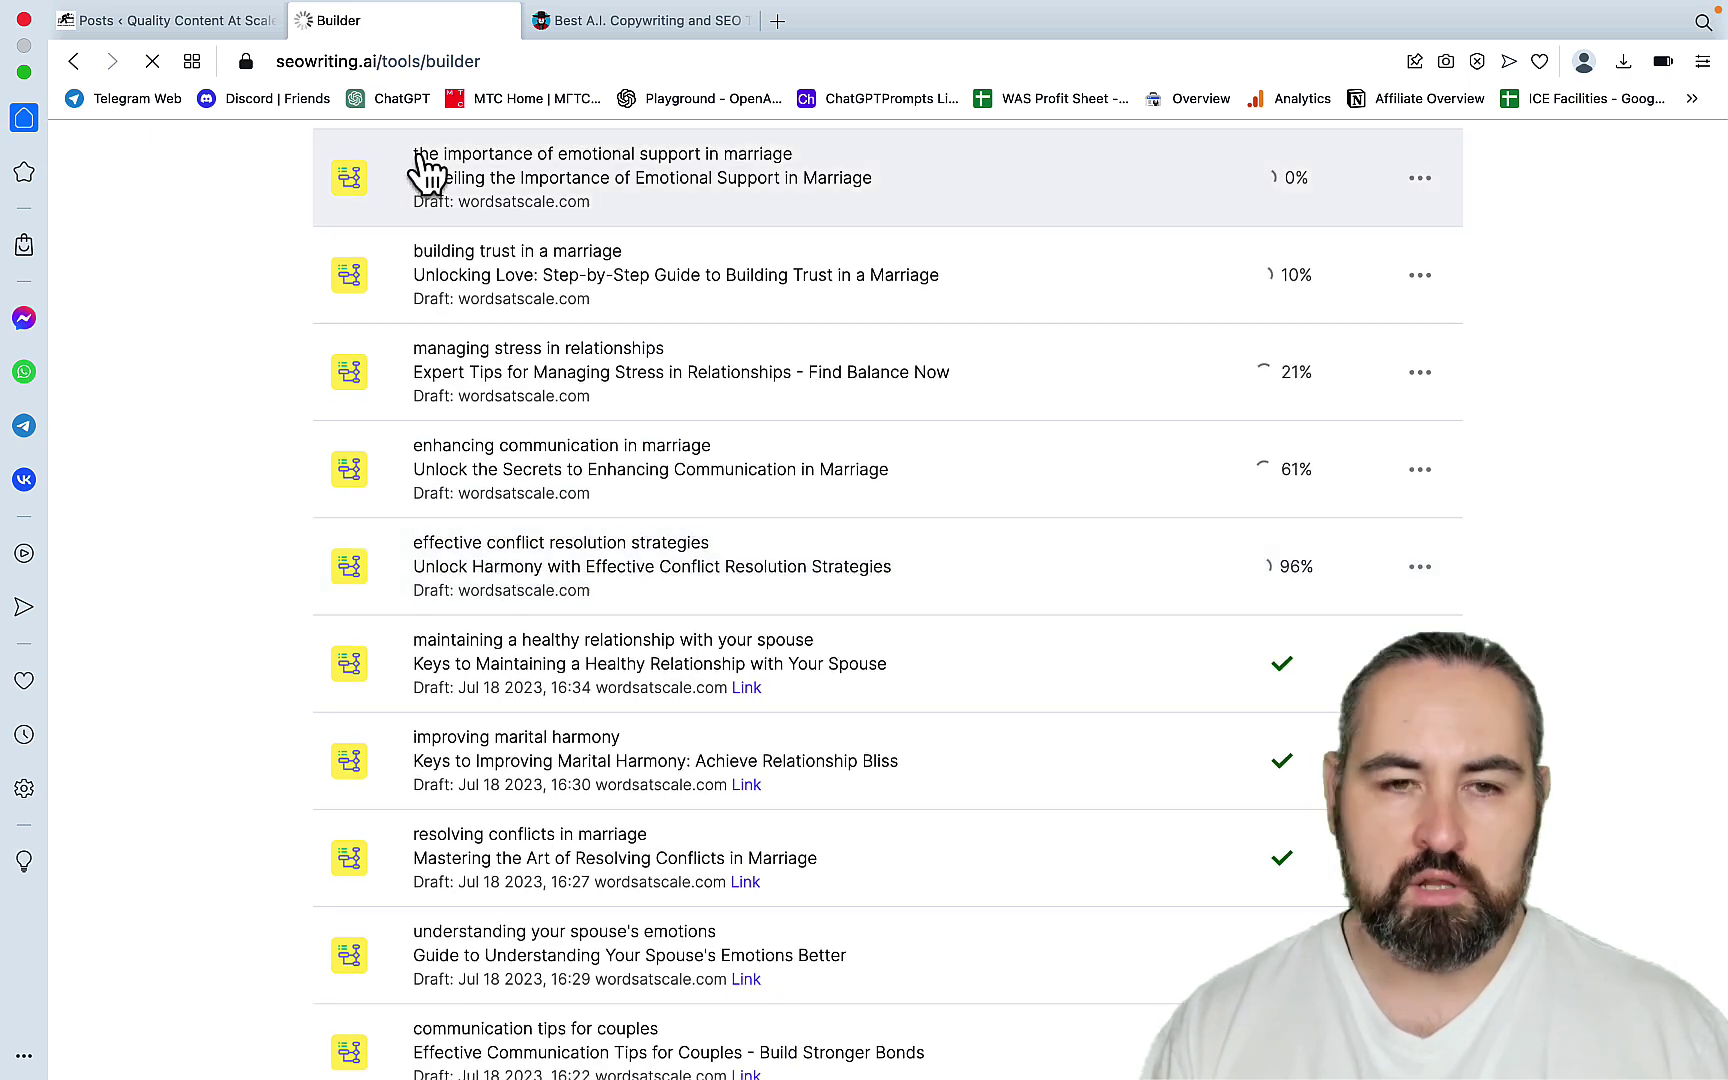
Step: Open the draft 'Keys to Maintaining a Healthy Relationship with Your Spouse' for editing
click(197, 24)
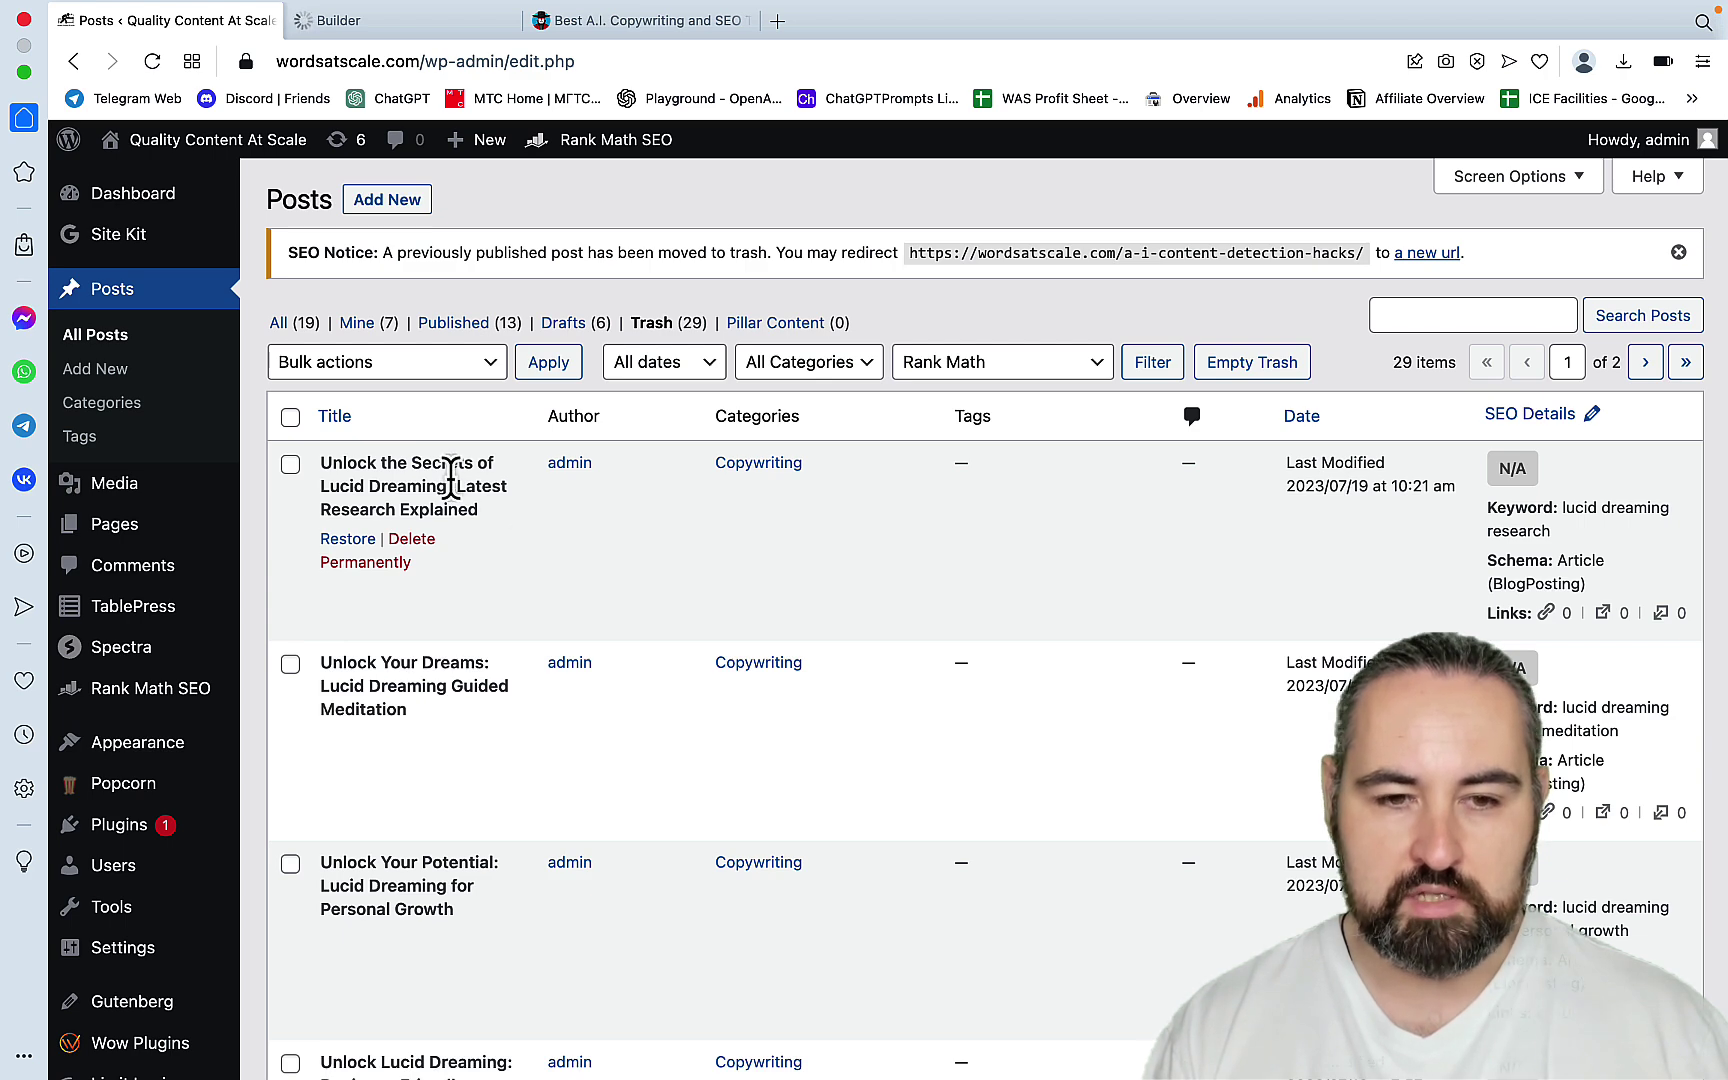
click(560, 322)
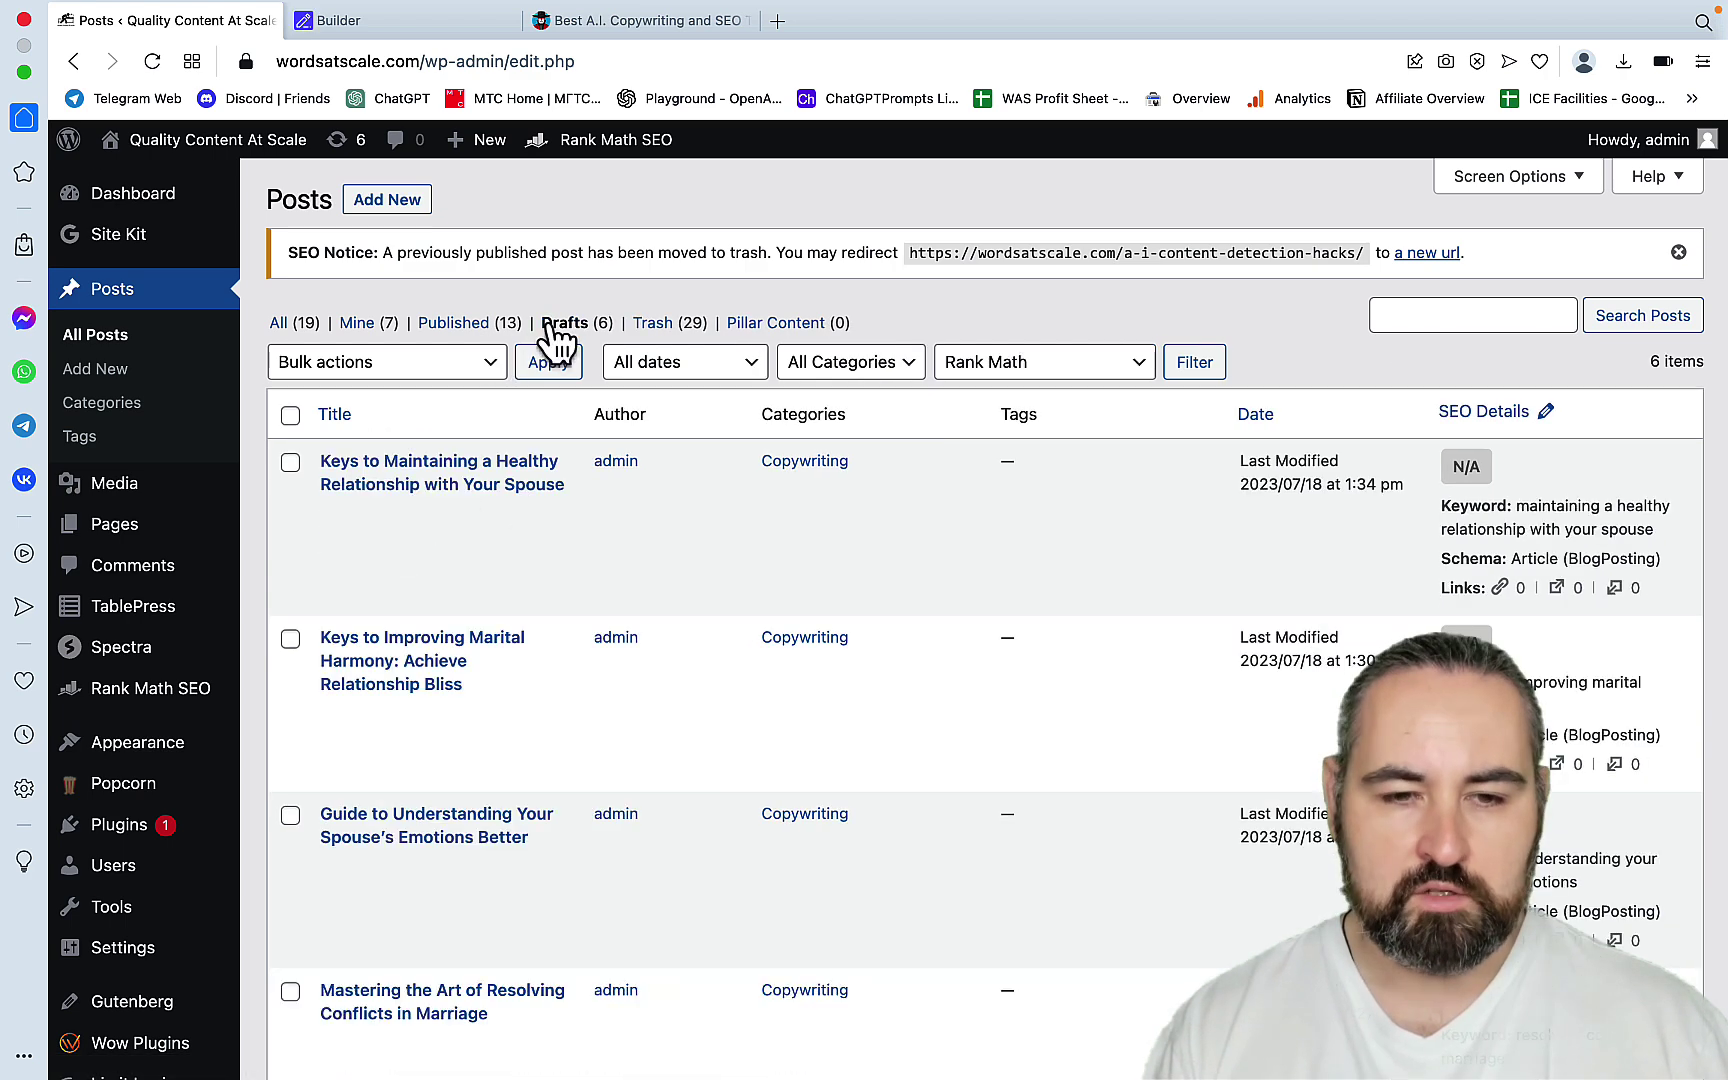
click(335, 515)
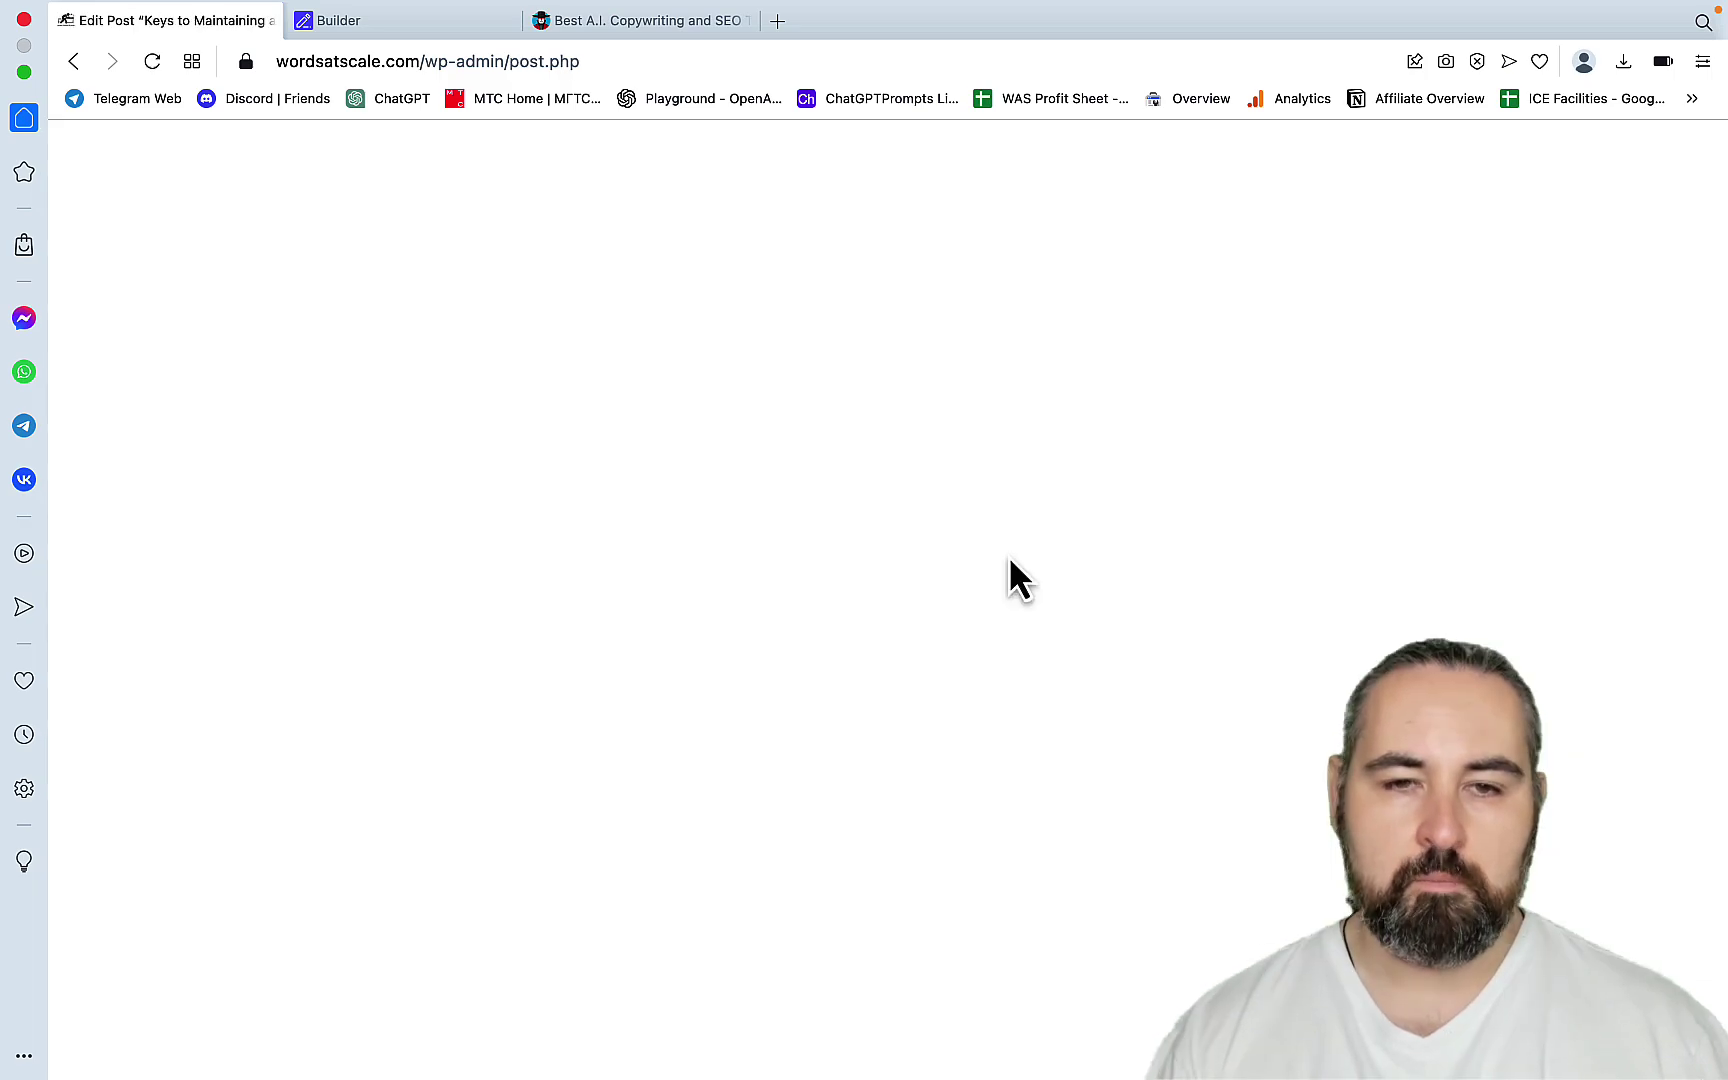
scroll(1274, 547, up, 20)
scroll(1274, 550, up, 15)
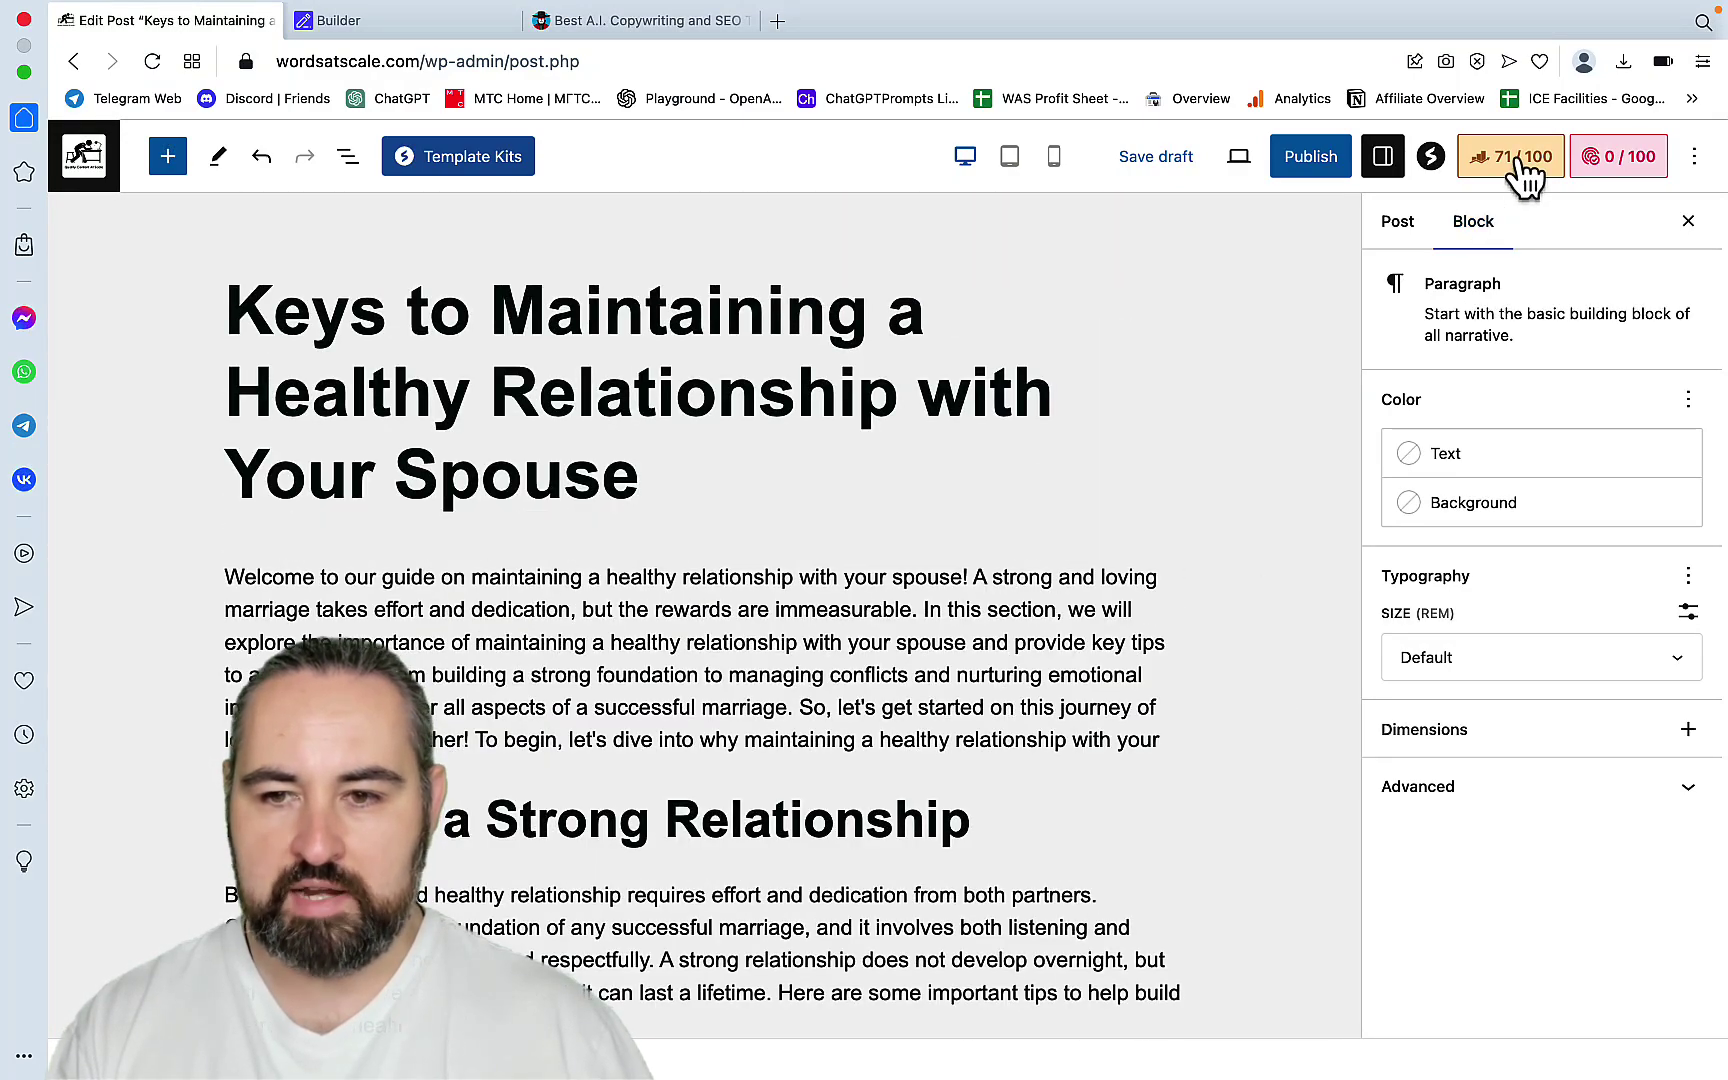
Step: Review the post's 71/100 Rank Math SEO analysis
click(1527, 172)
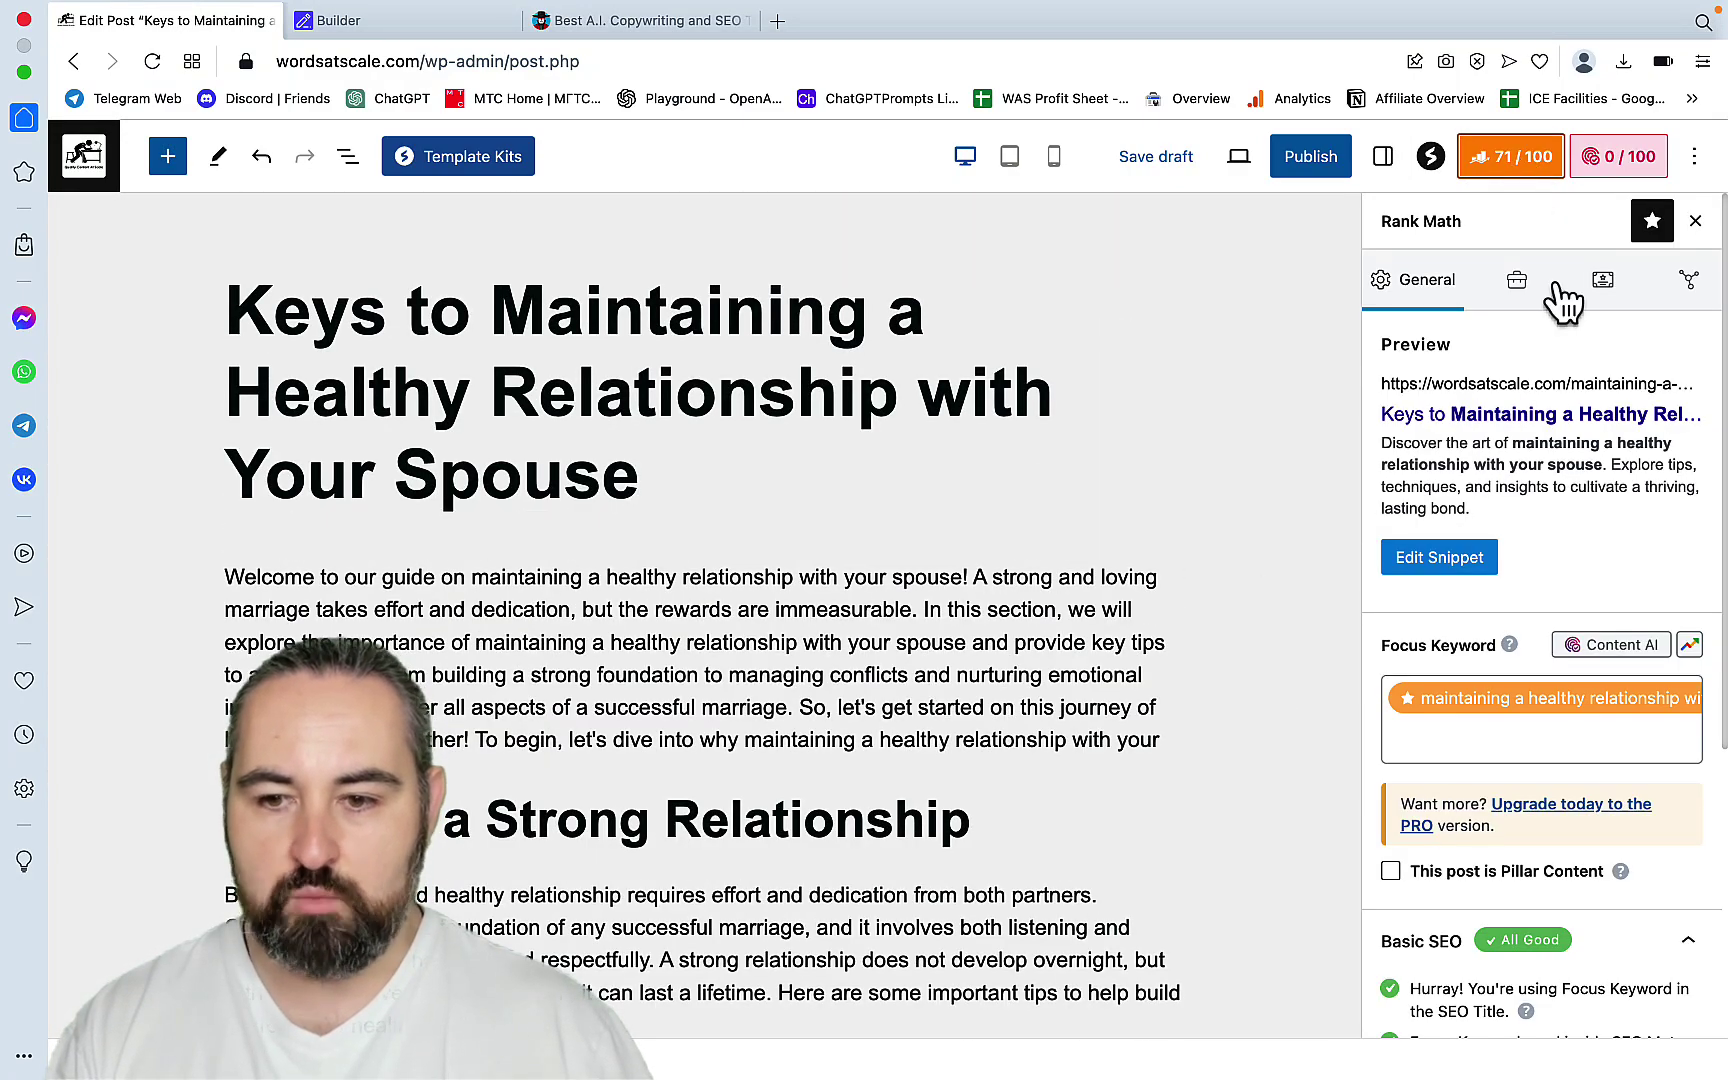
scroll(1615, 470, down, 5)
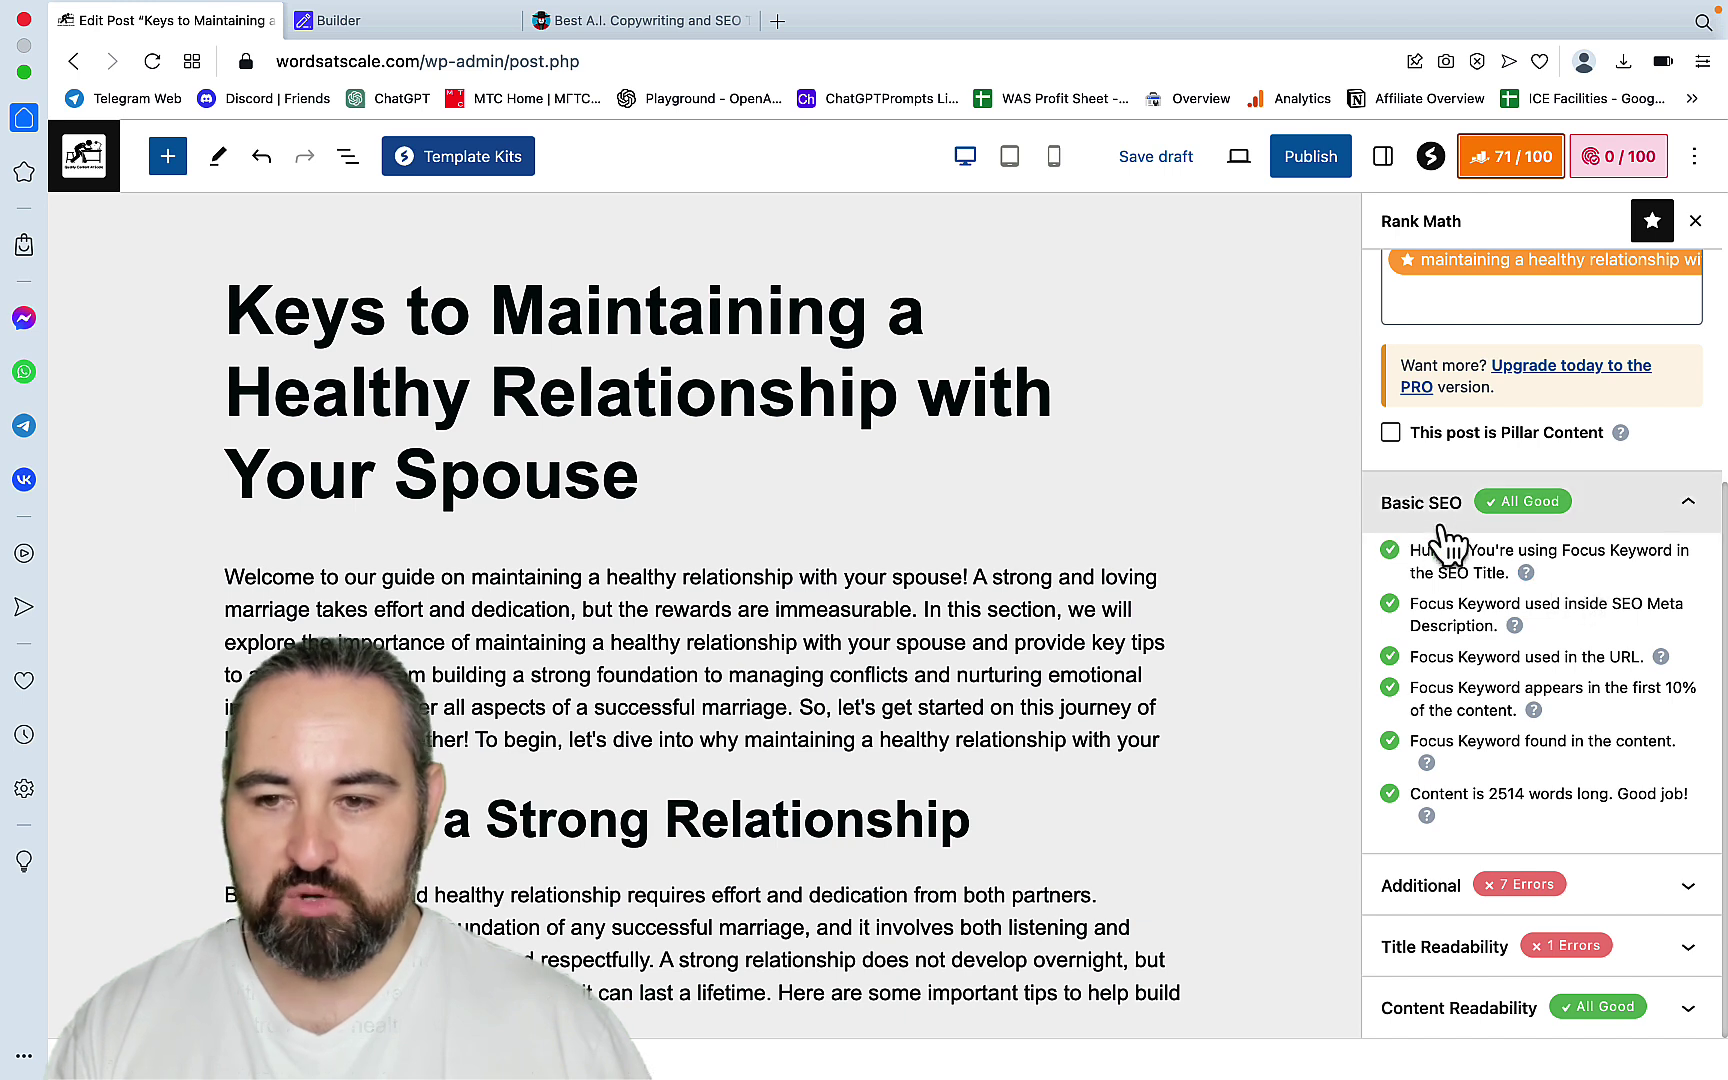
scroll(1581, 544, up, 3)
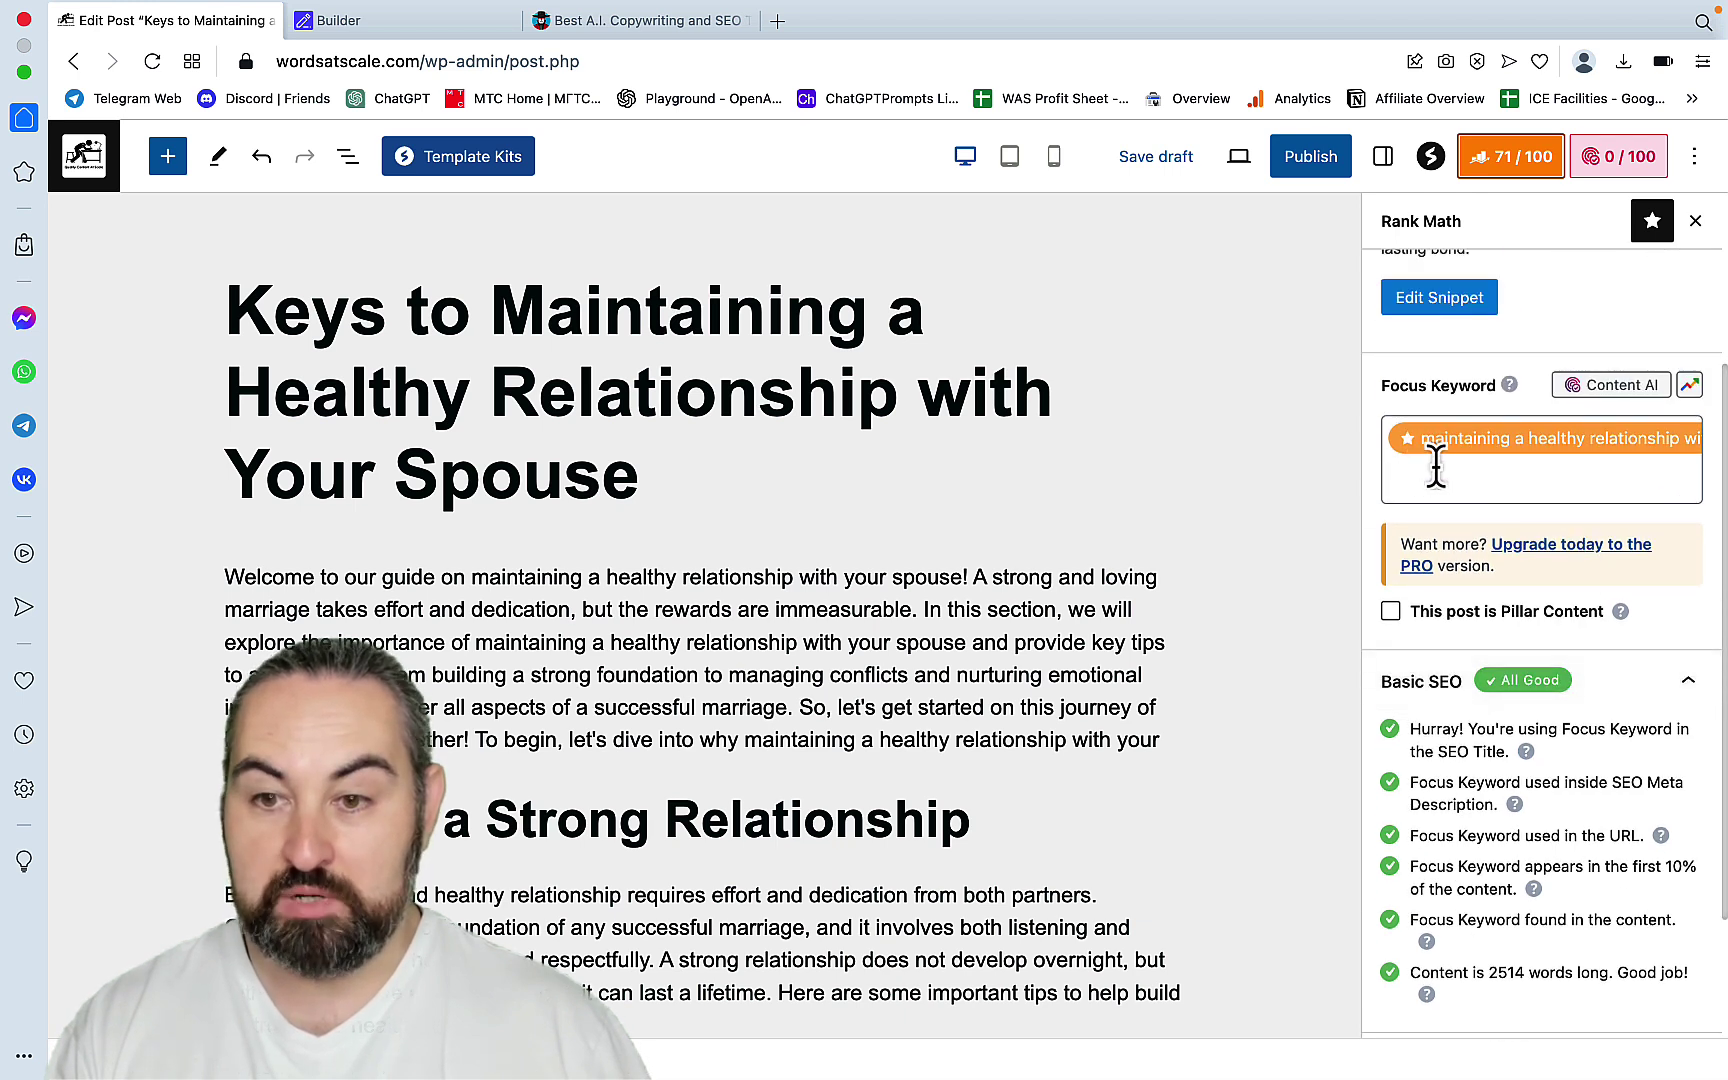
scroll(1437, 478, right, 2)
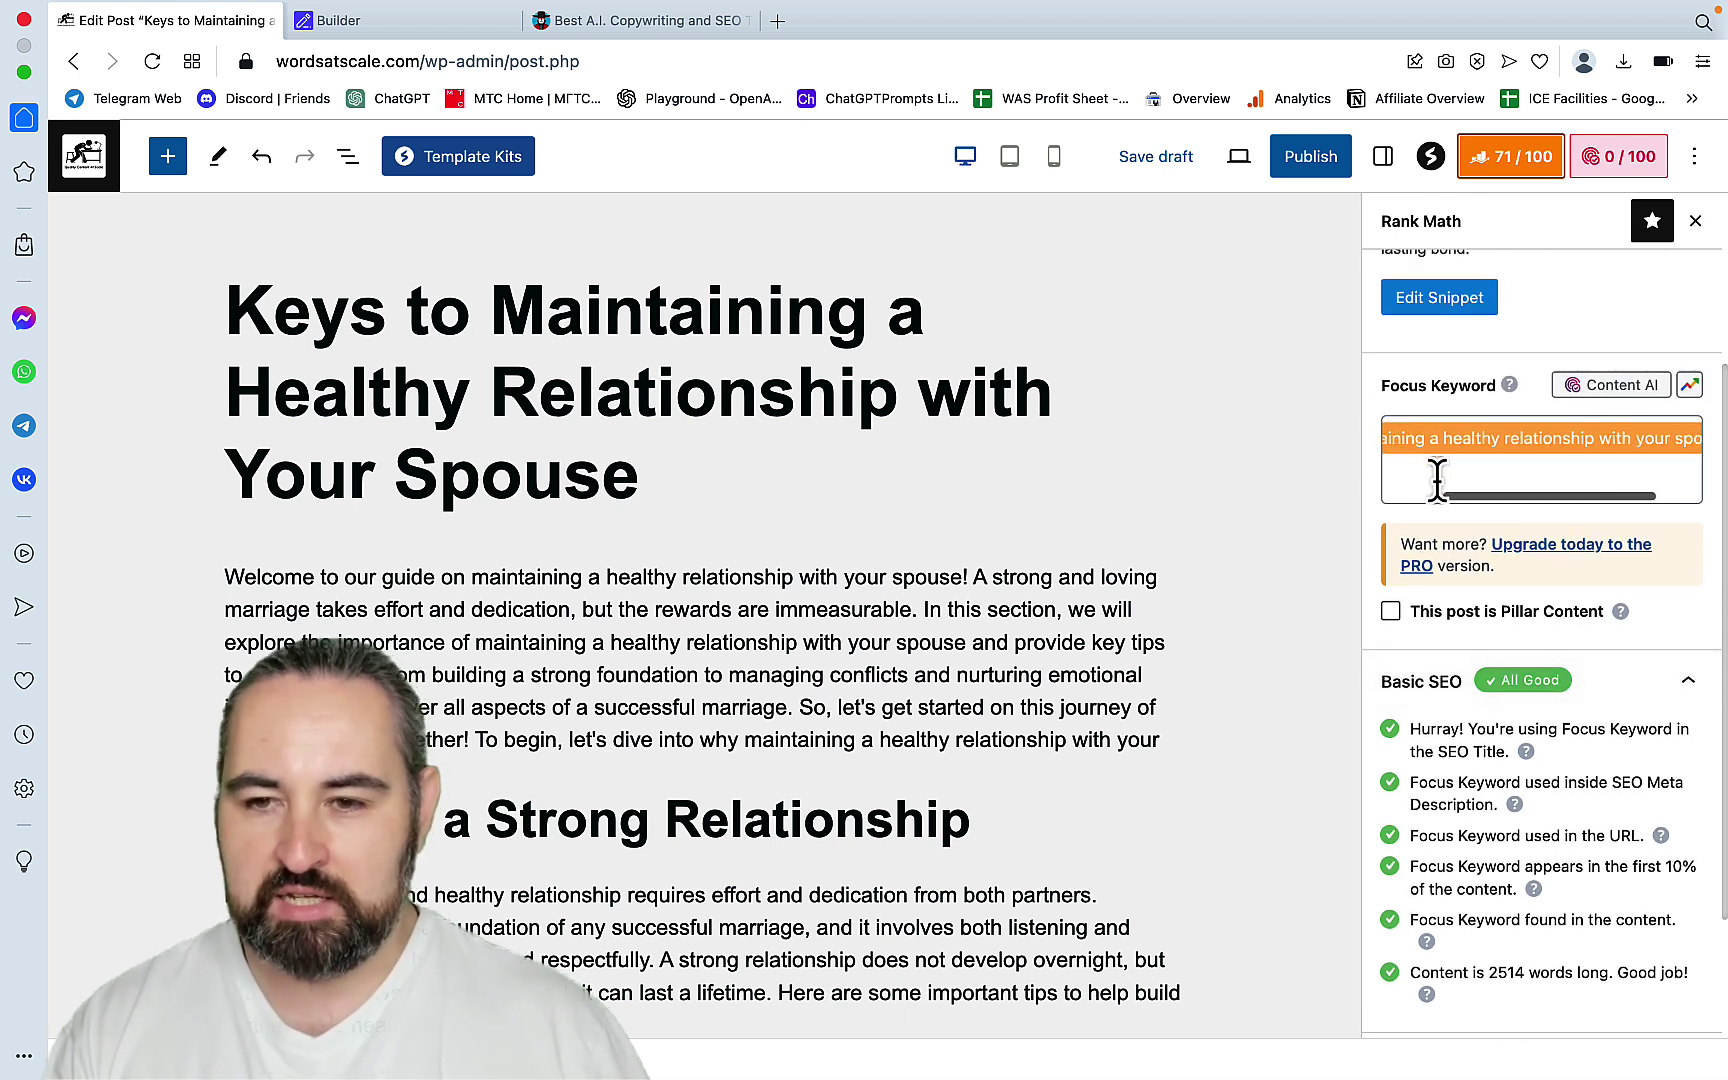
scroll(1437, 478, left, 2)
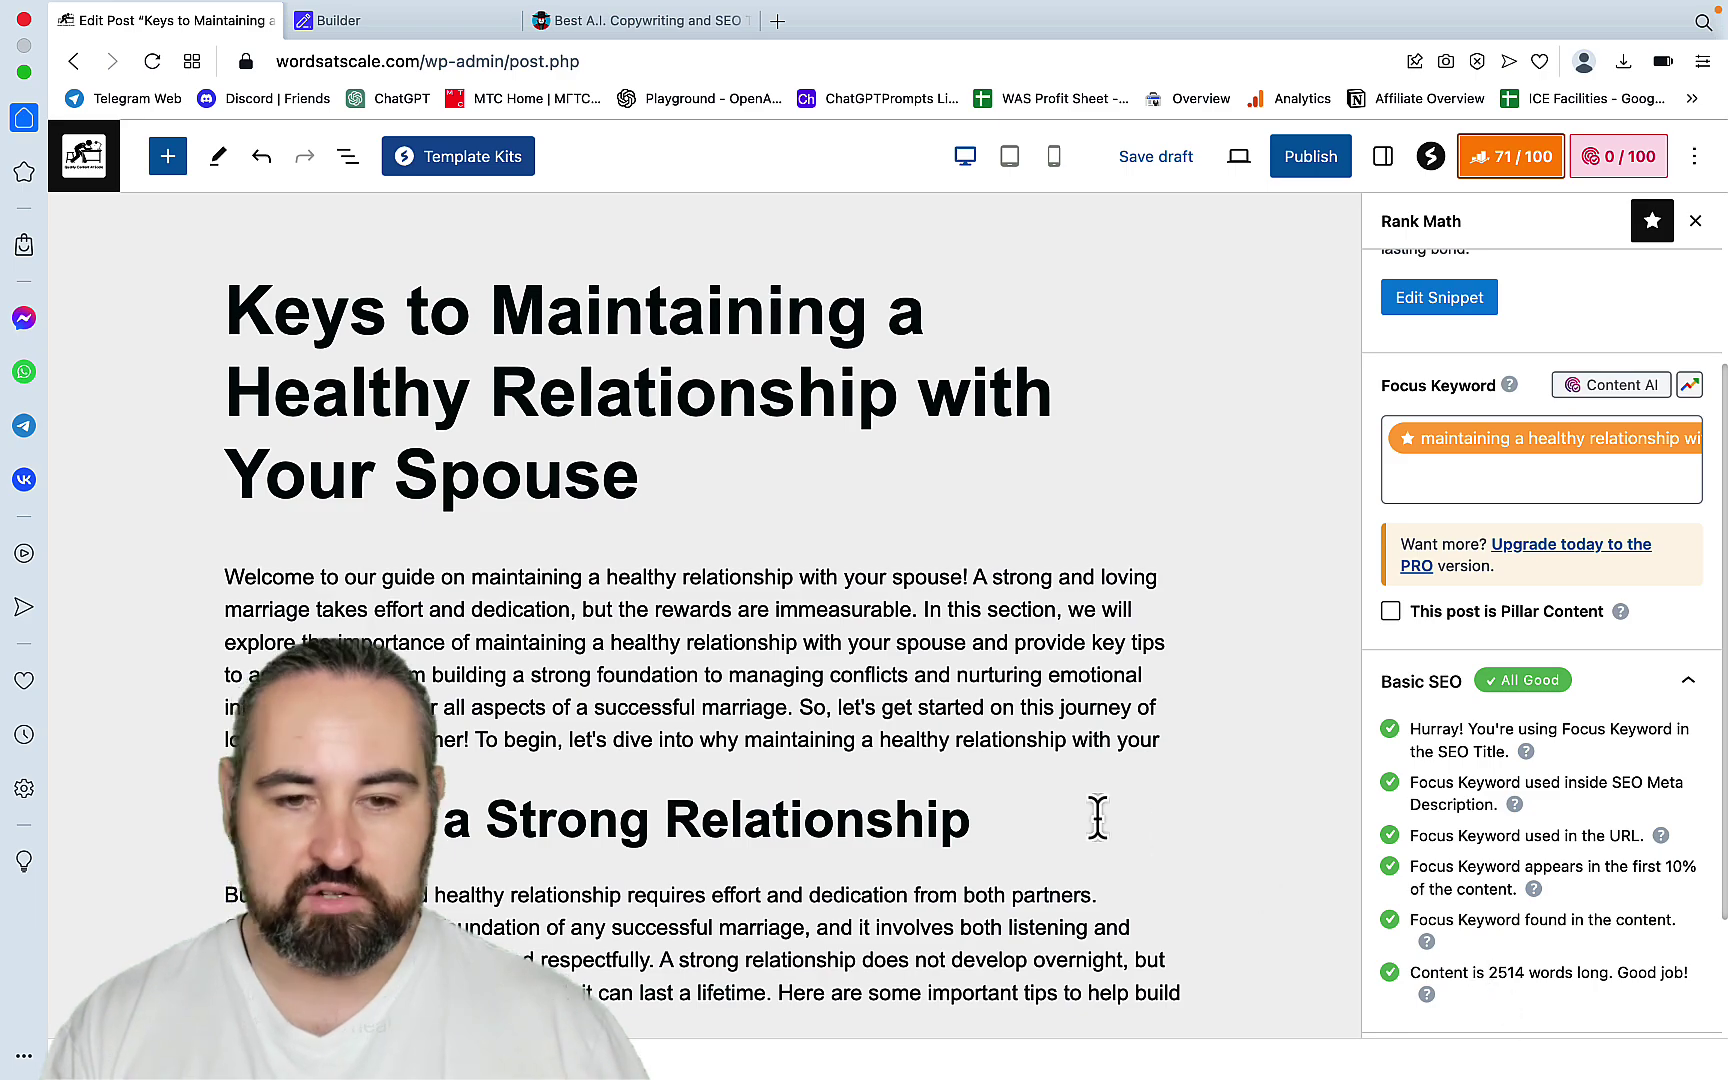
scroll(1107, 675, down, 3)
scroll(1107, 670, up, 3)
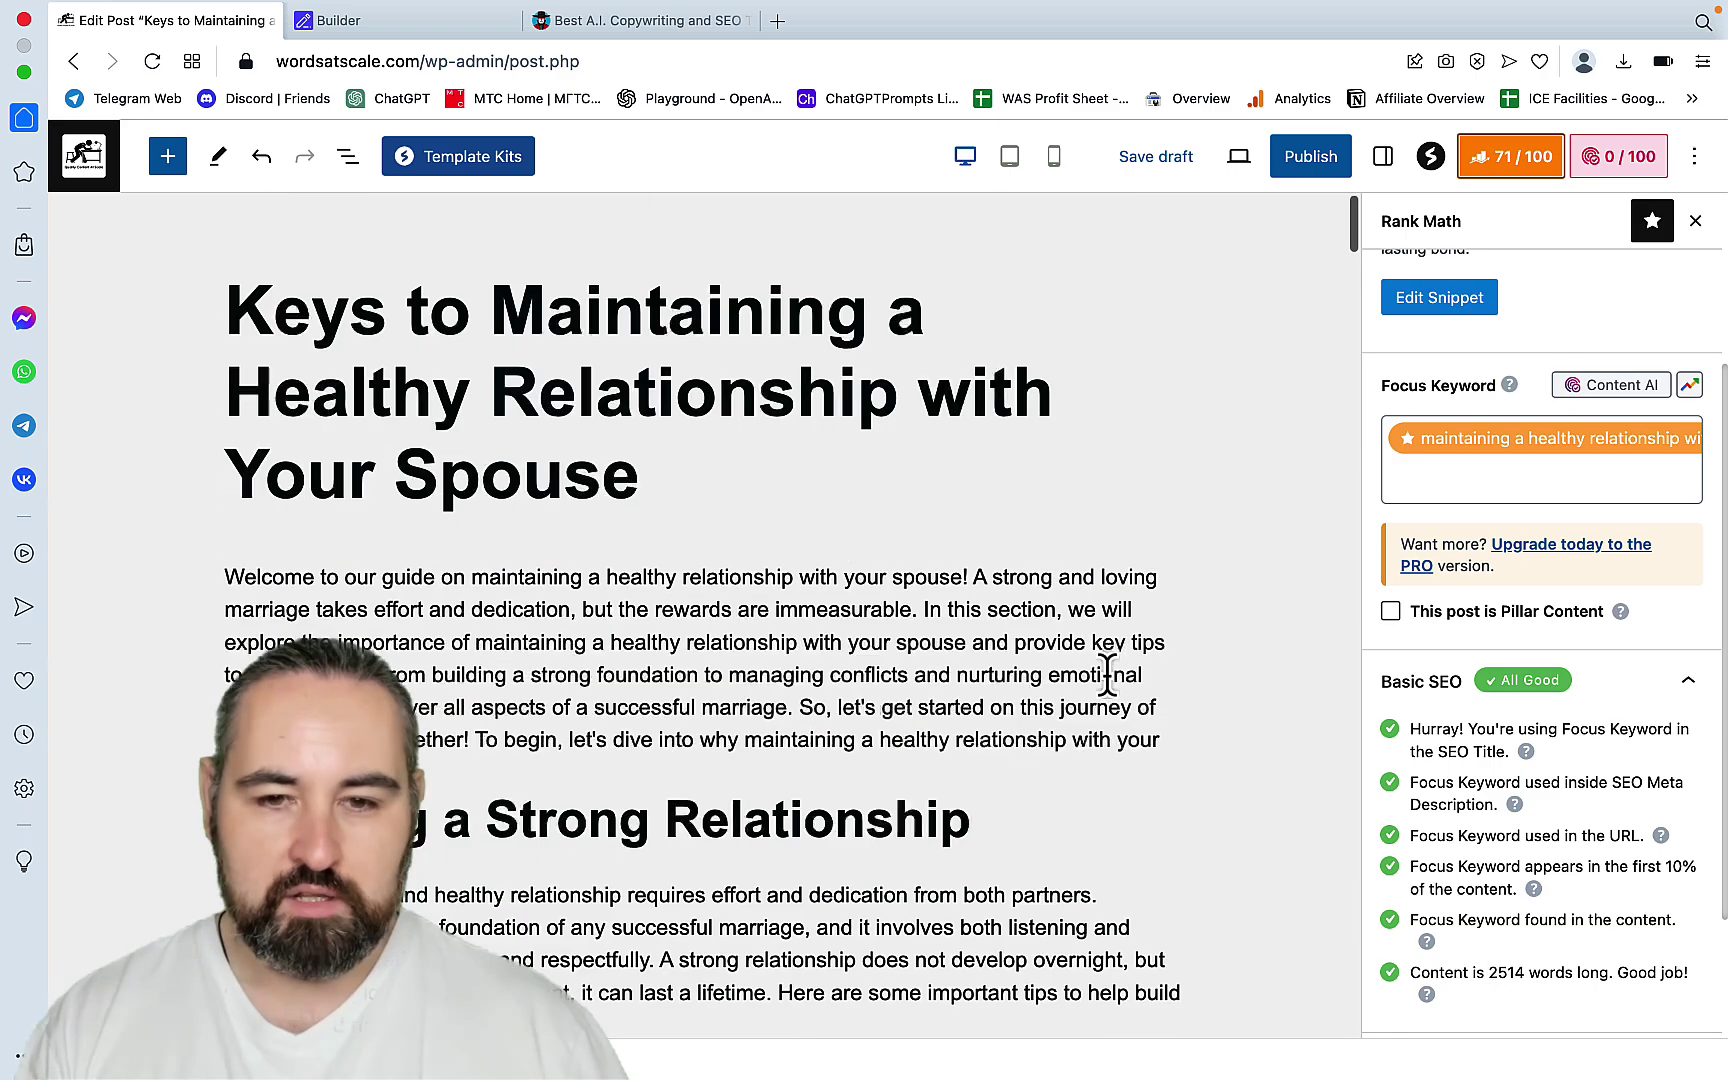
scroll(1107, 670, down, 9)
click(1383, 156)
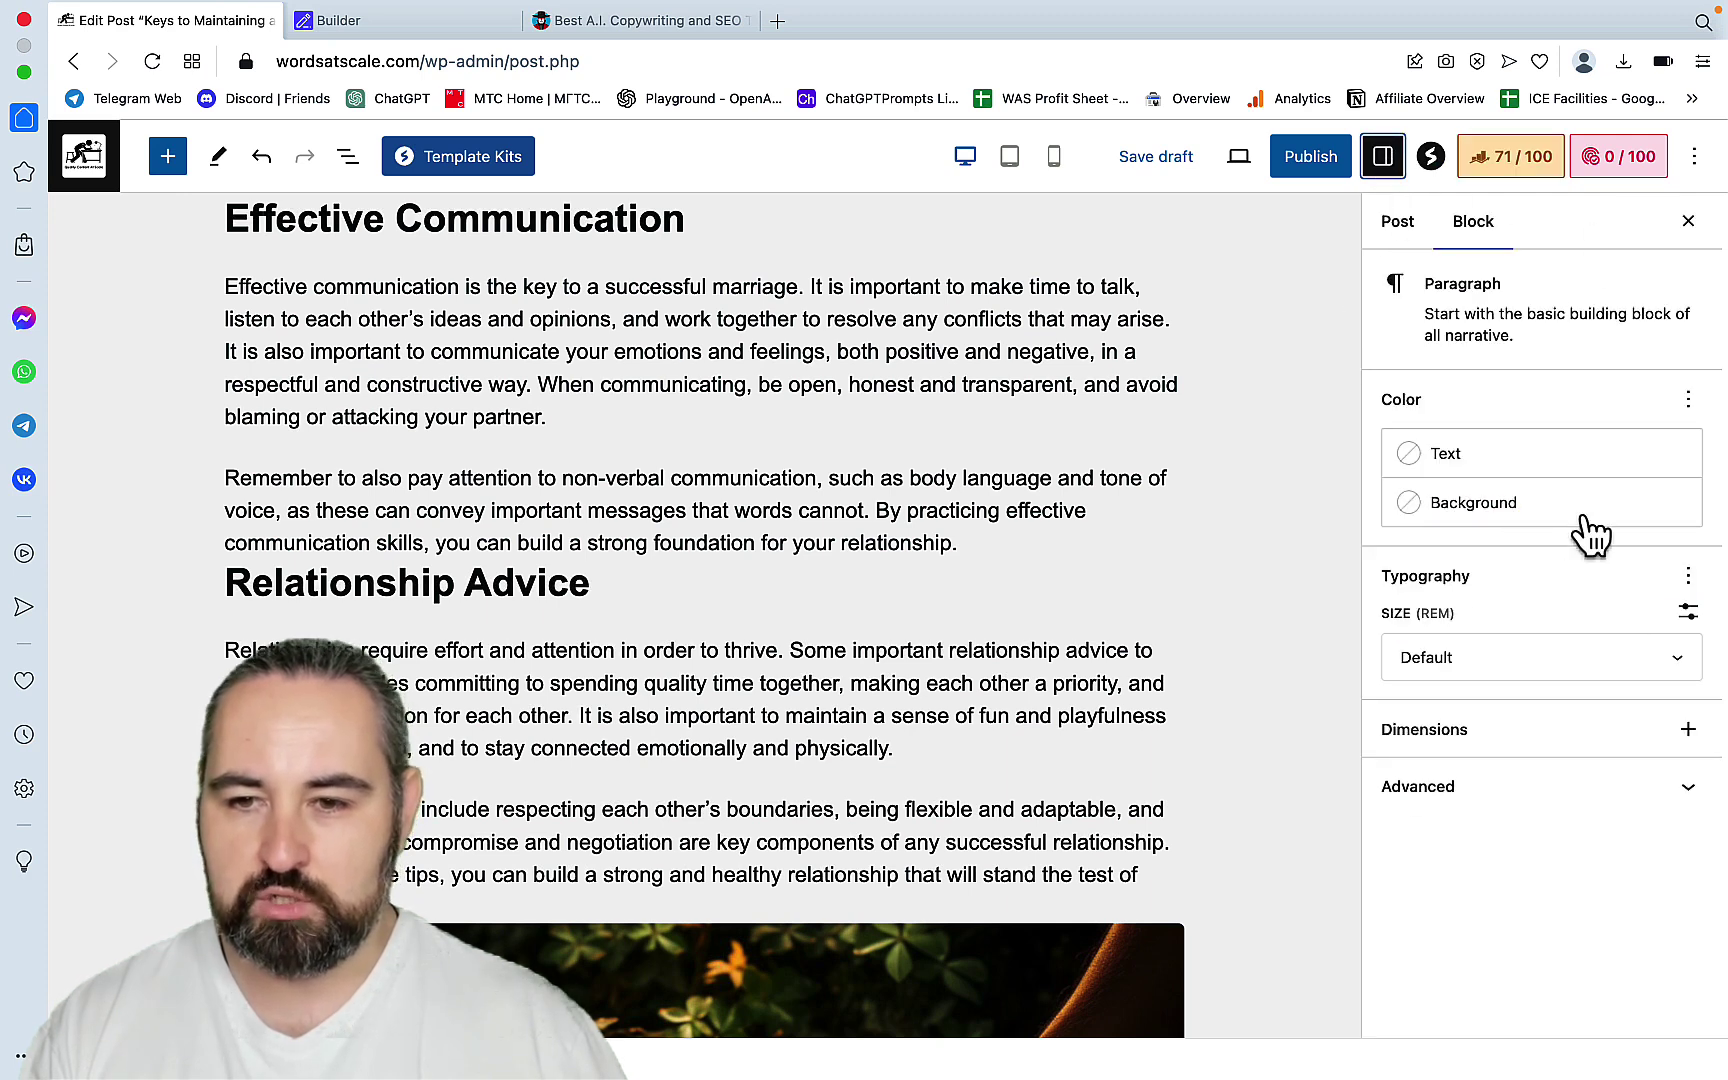
click(1397, 221)
scroll(1526, 580, down, 2)
scroll(1526, 590, down, 5)
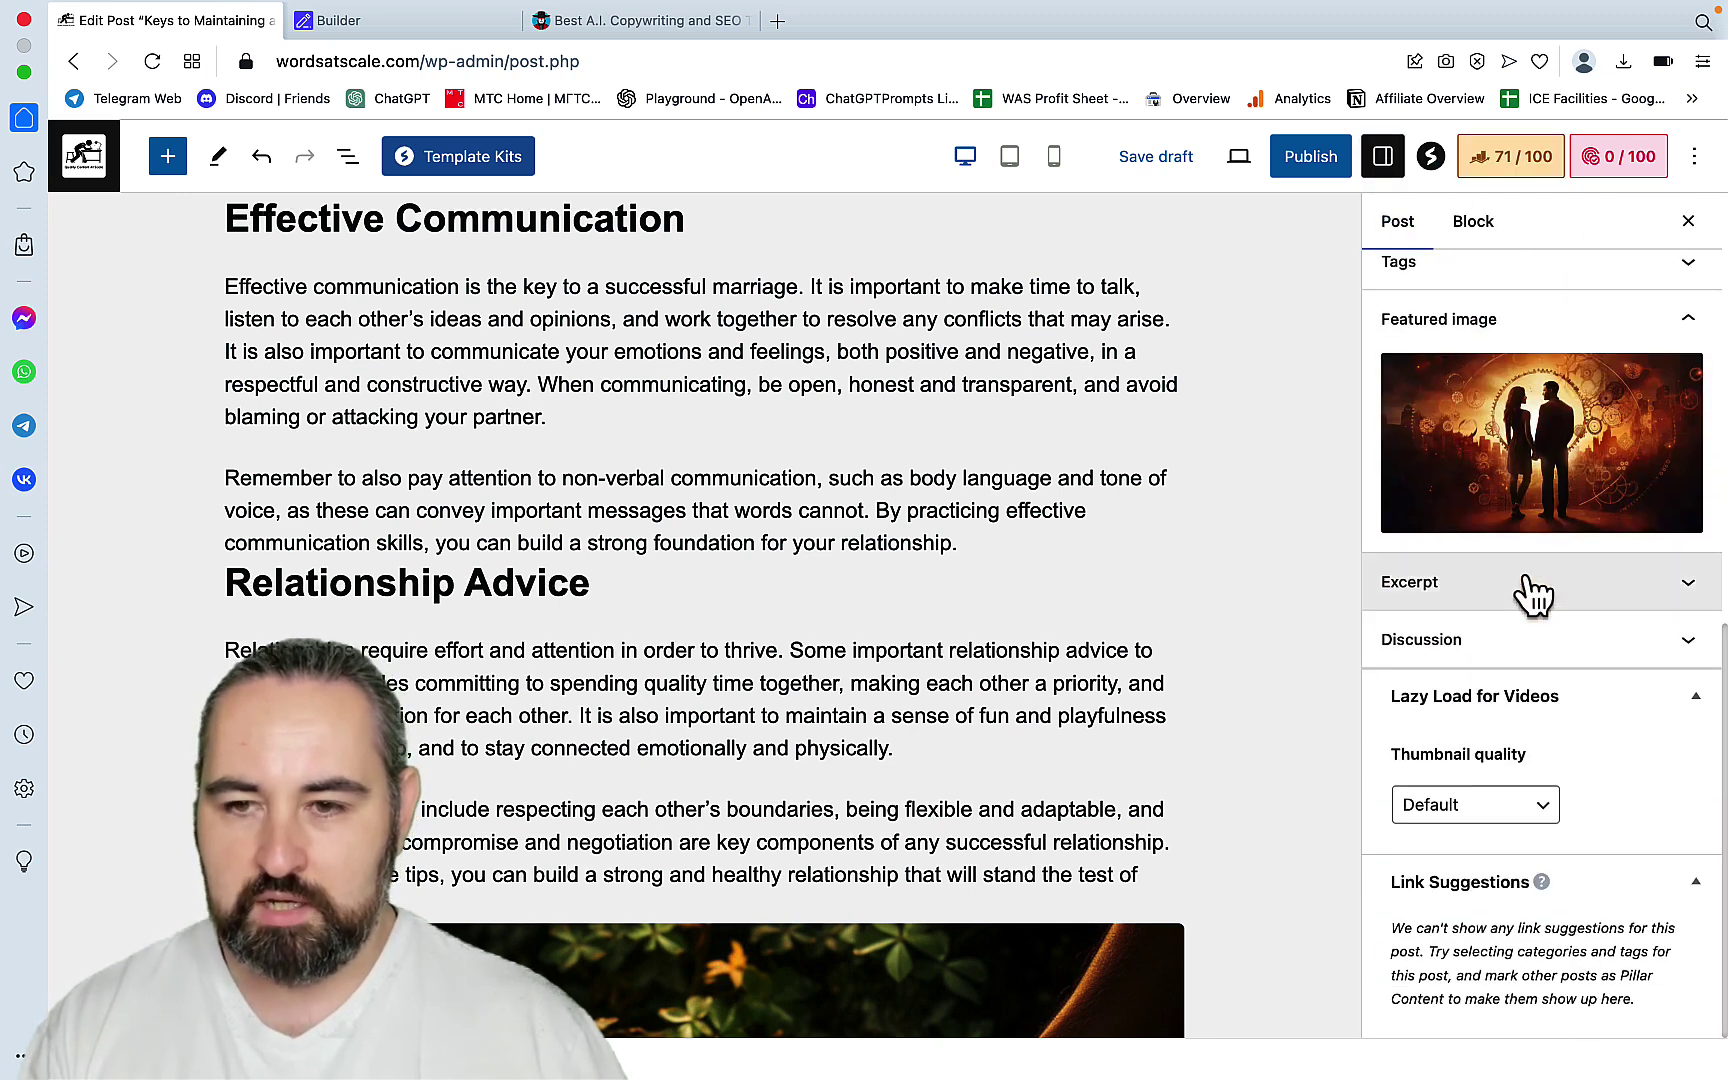
mouse_move(1540, 425)
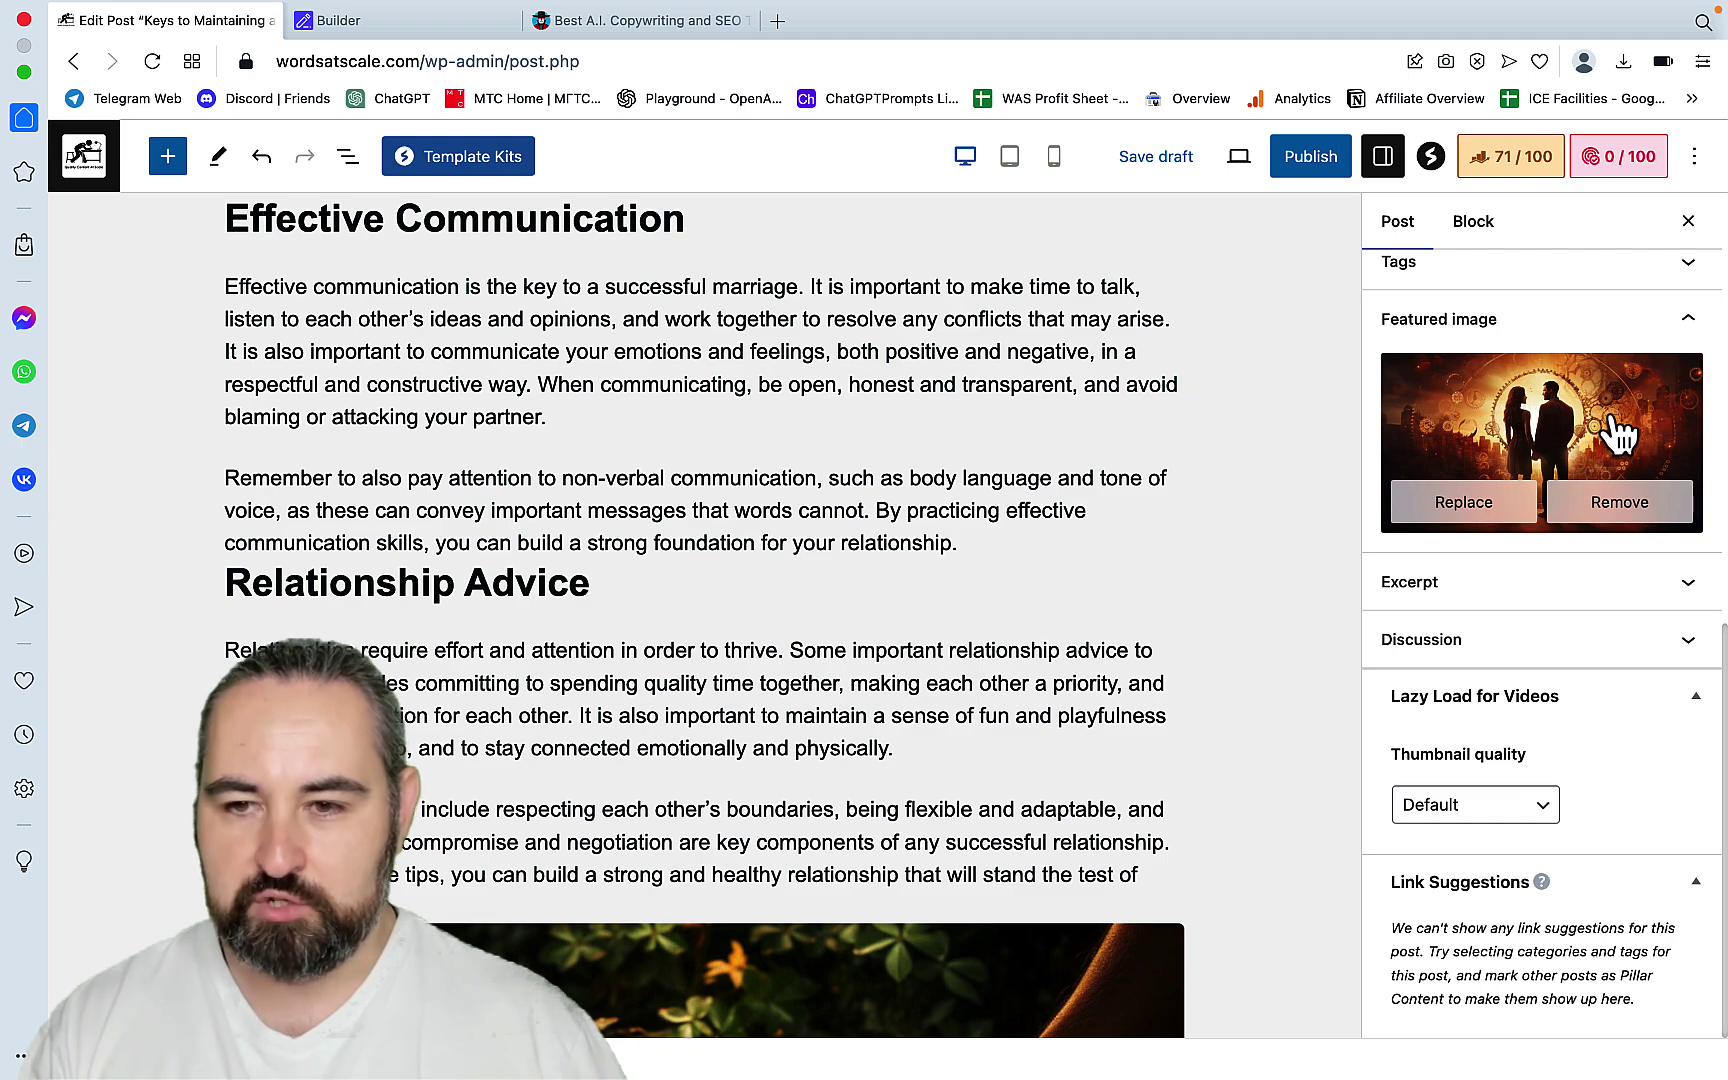
scroll(1042, 398, down, 6)
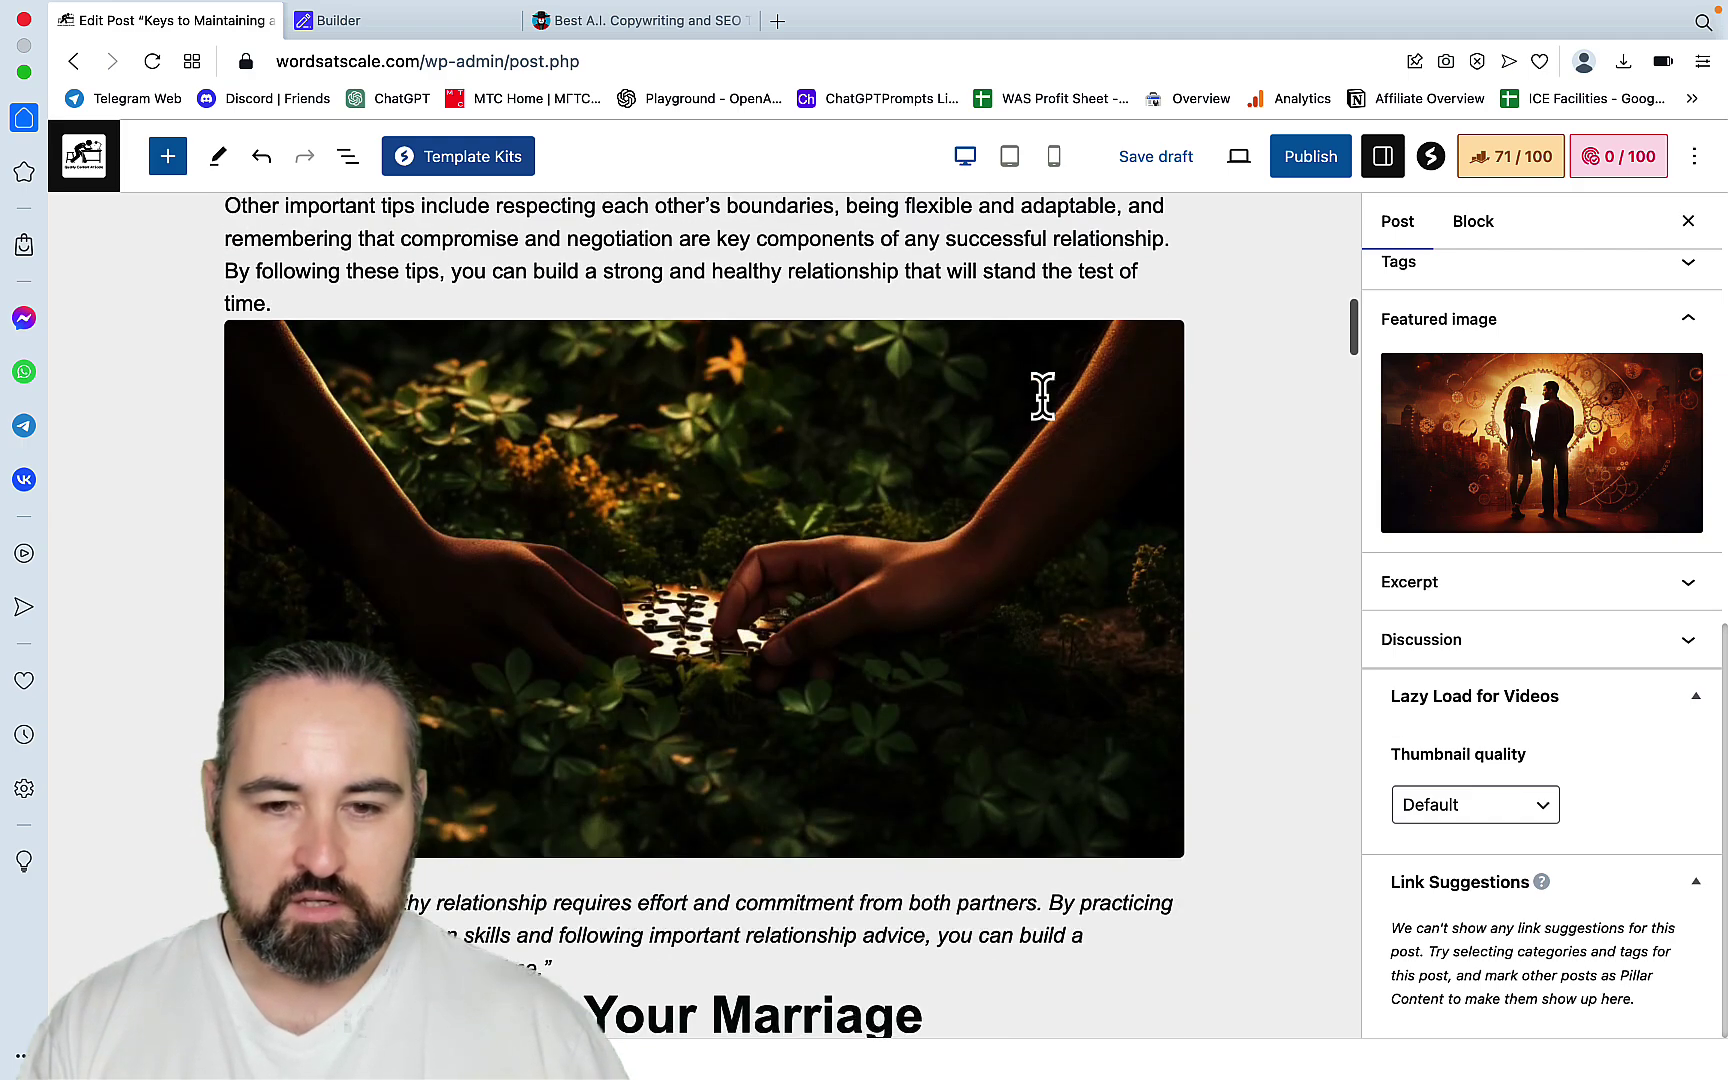
scroll(1044, 402, down, 3)
scroll(1050, 420, down, 5)
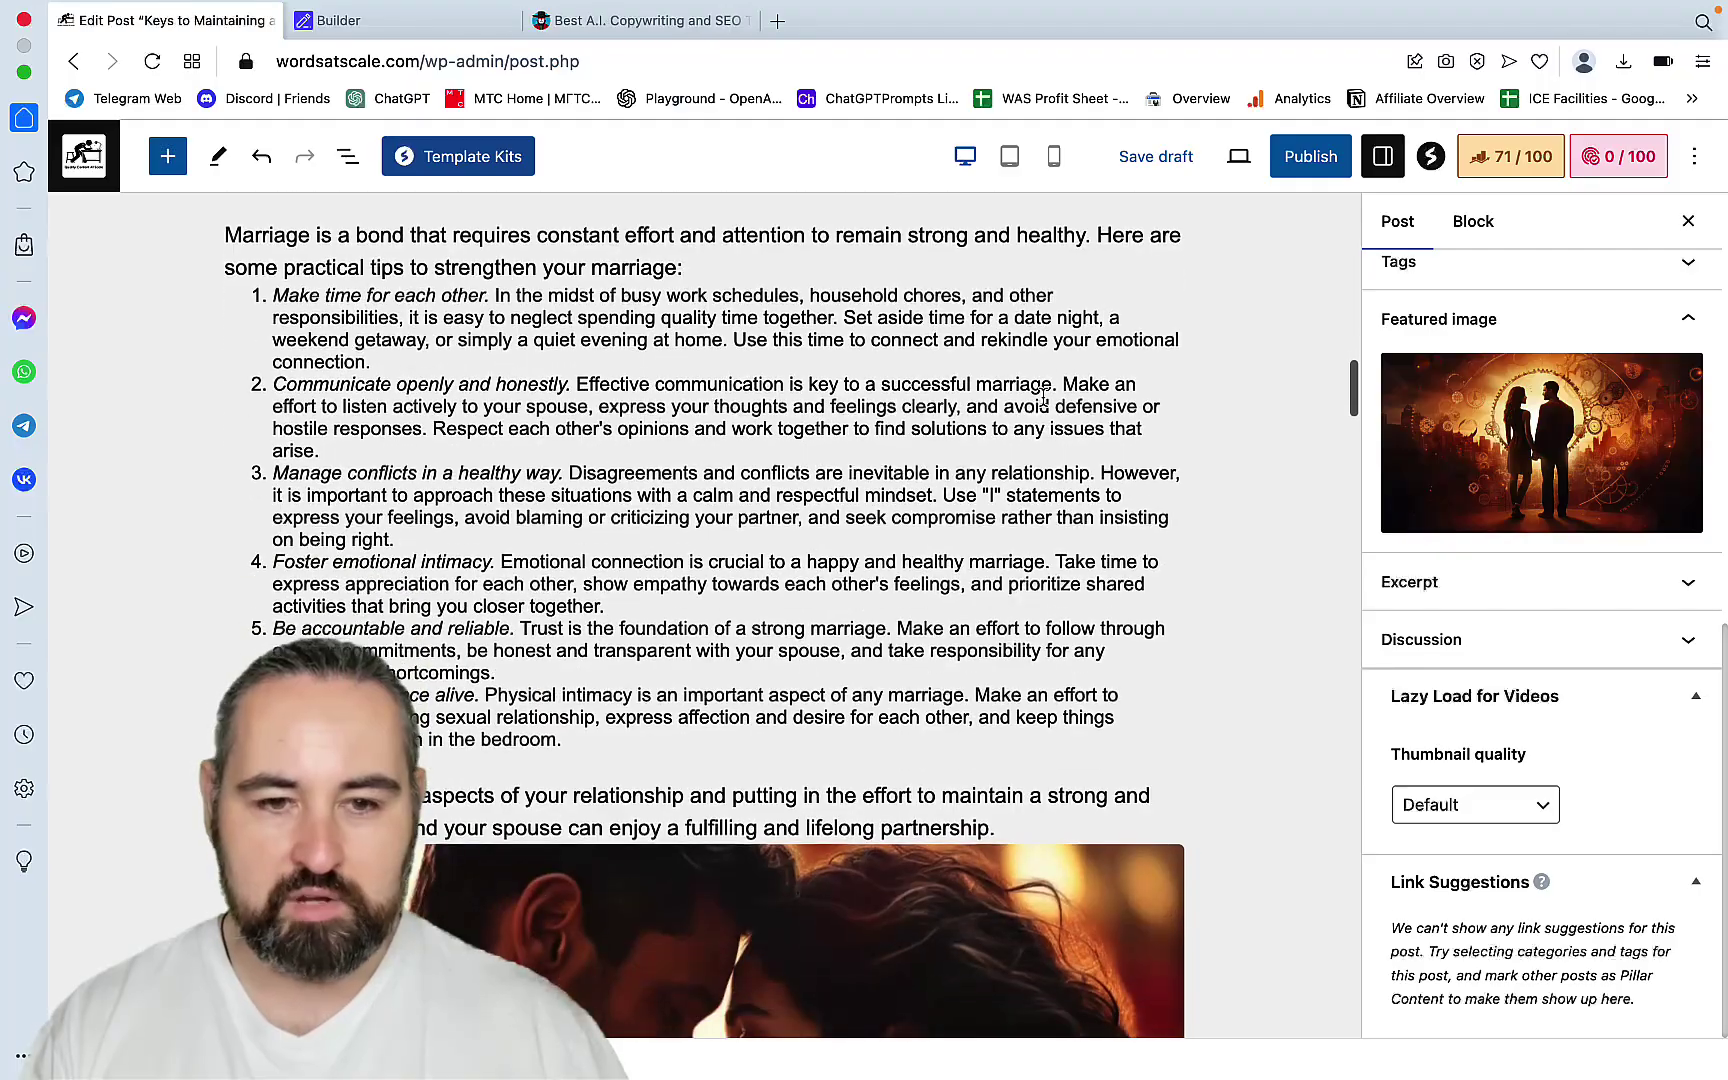
scroll(1045, 405, up, 2)
scroll(1043, 397, down, 5)
scroll(1042, 396, down, 3)
scroll(1042, 400, up, 9)
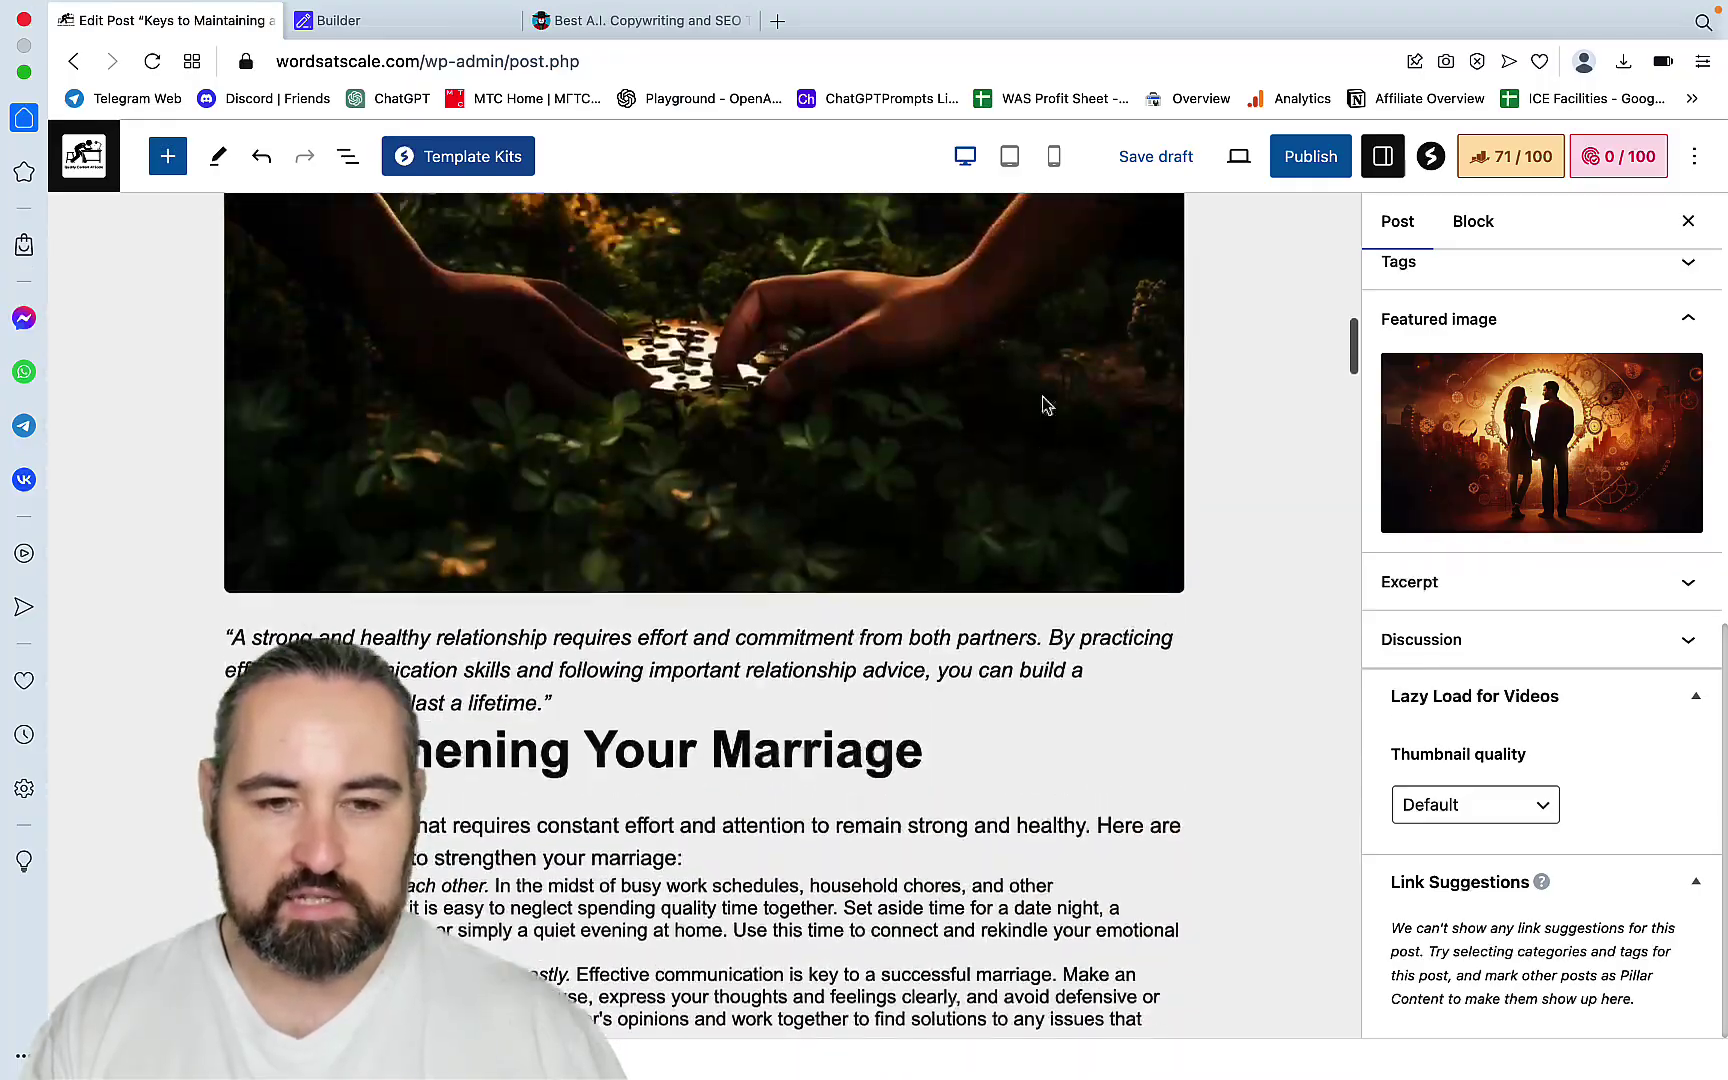
scroll(926, 694, down, 9)
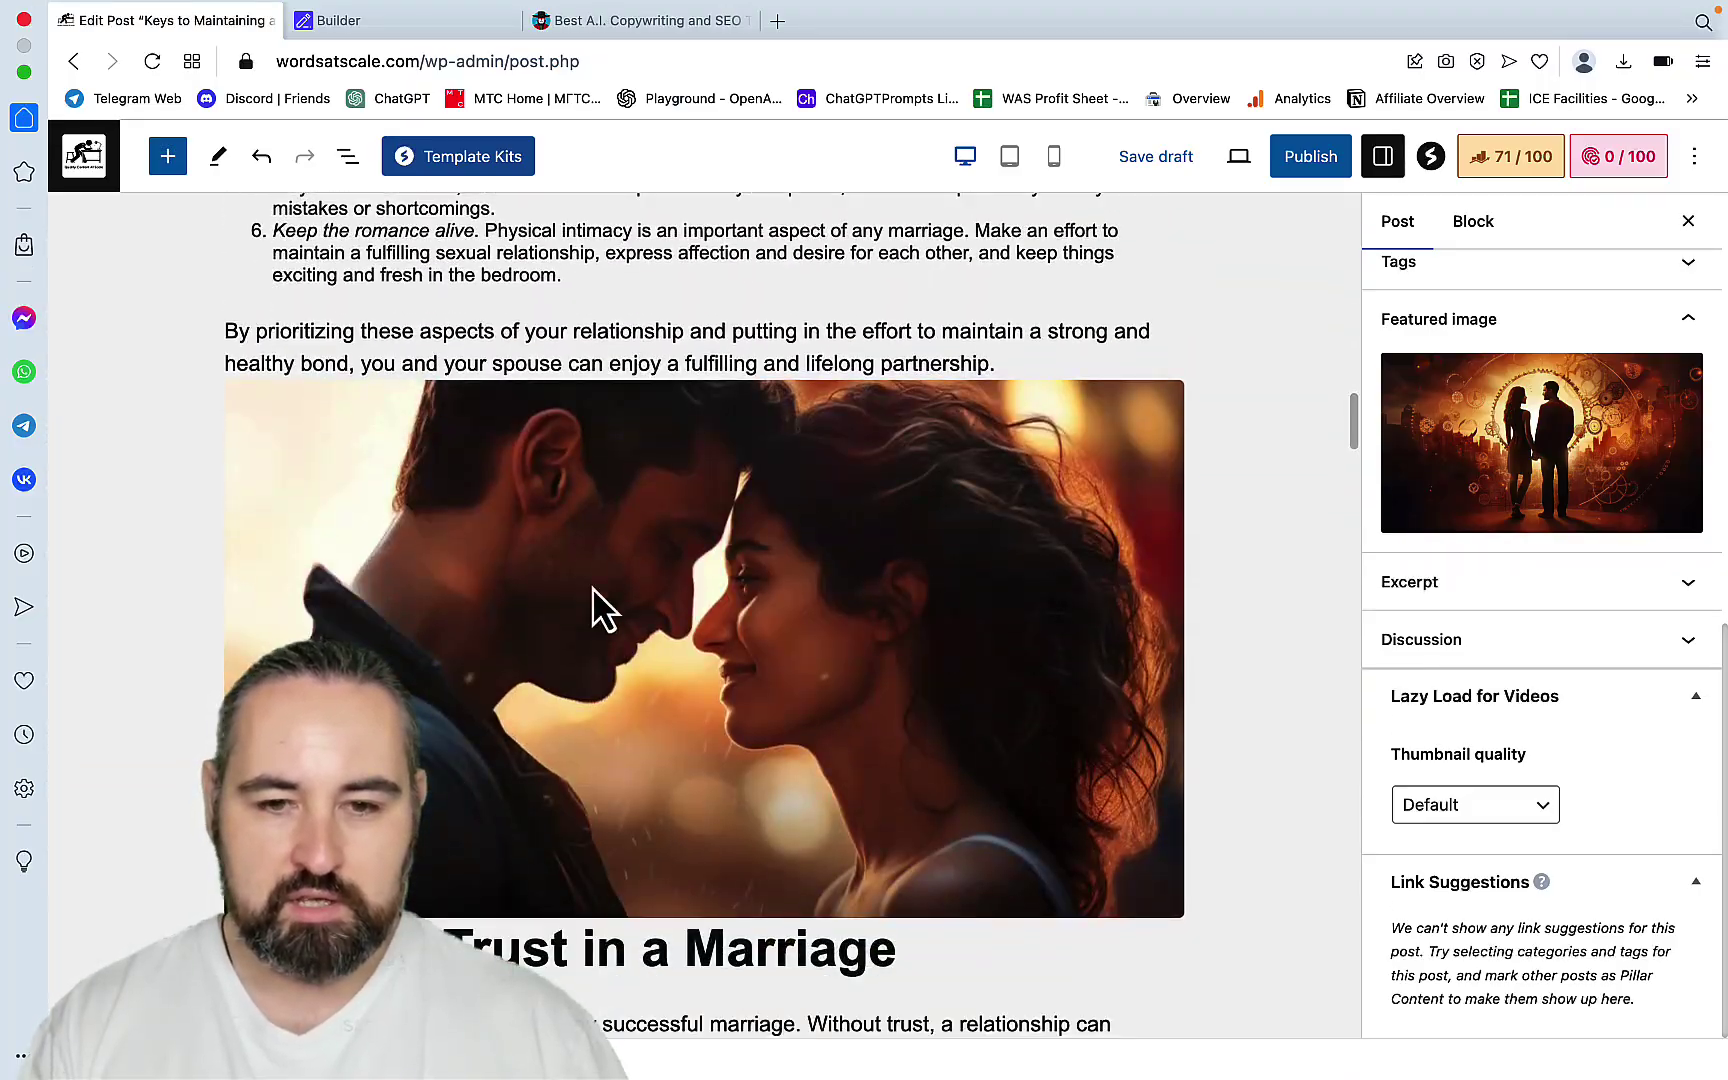
scroll(1068, 770, down, 8)
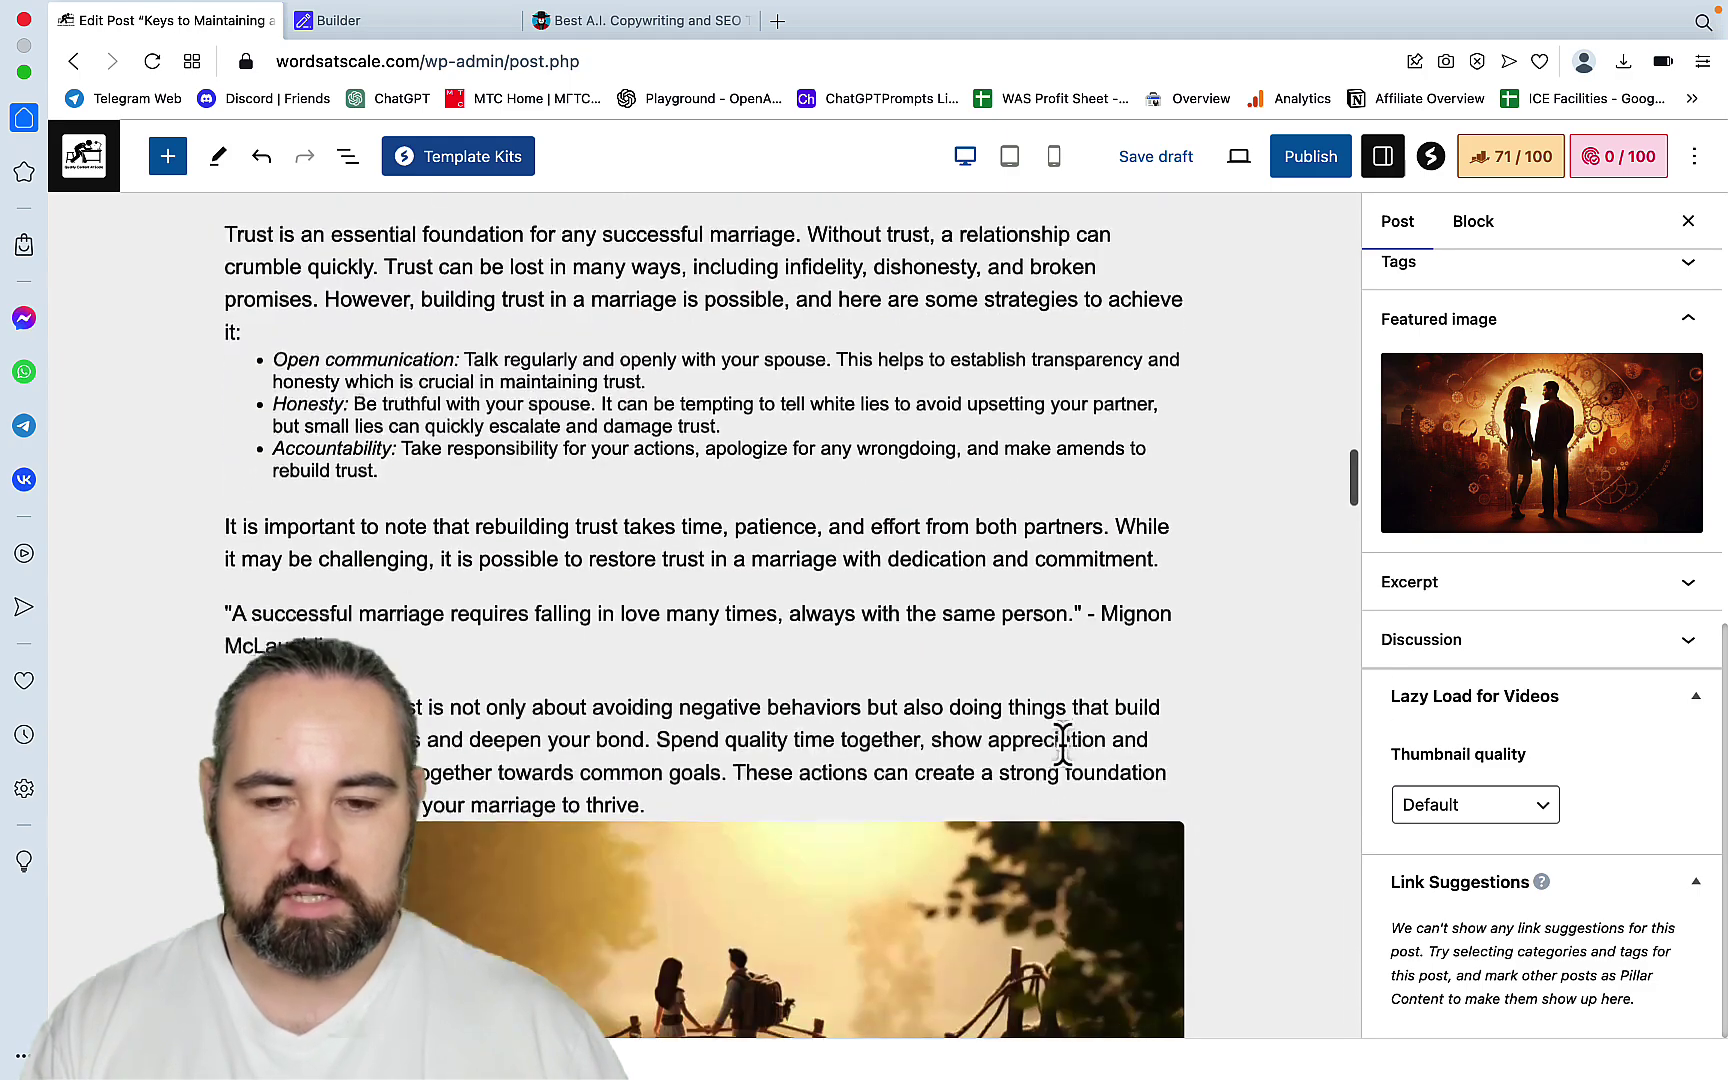
scroll(1062, 744, down, 4)
scroll(1062, 744, down, 7)
scroll(1063, 745, down, 18)
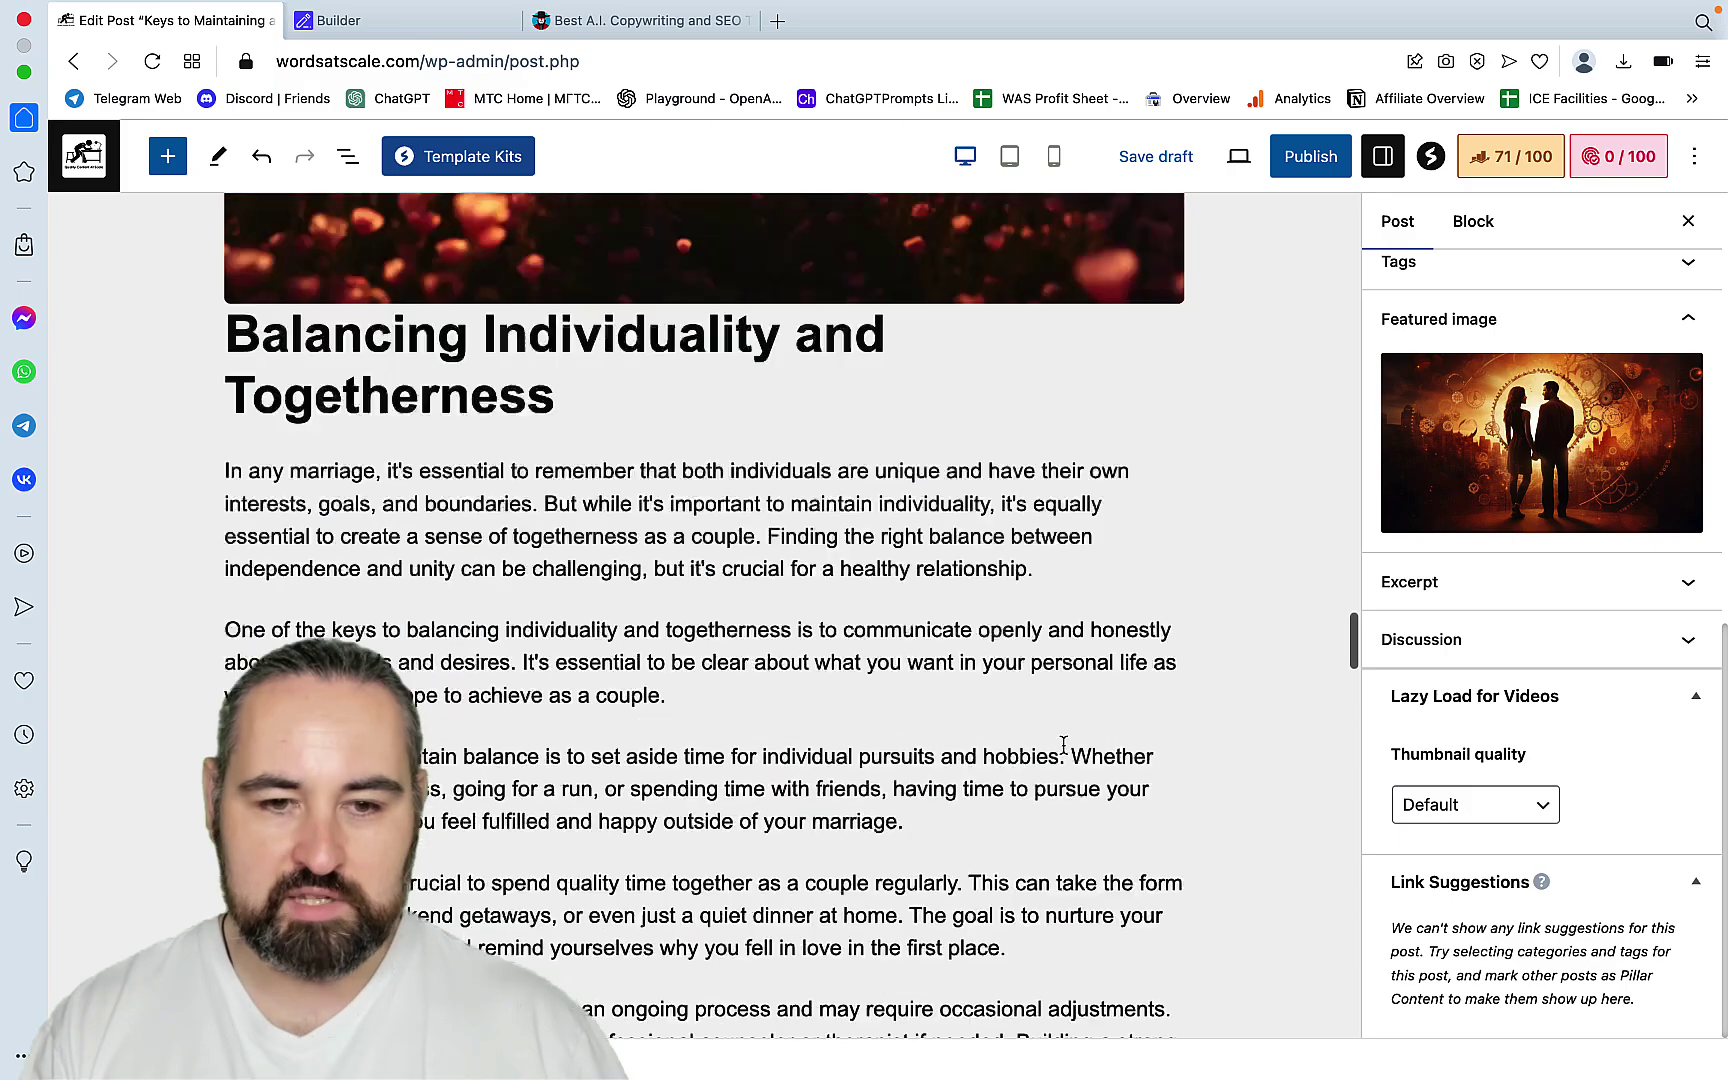
scroll(1063, 745, down, 13)
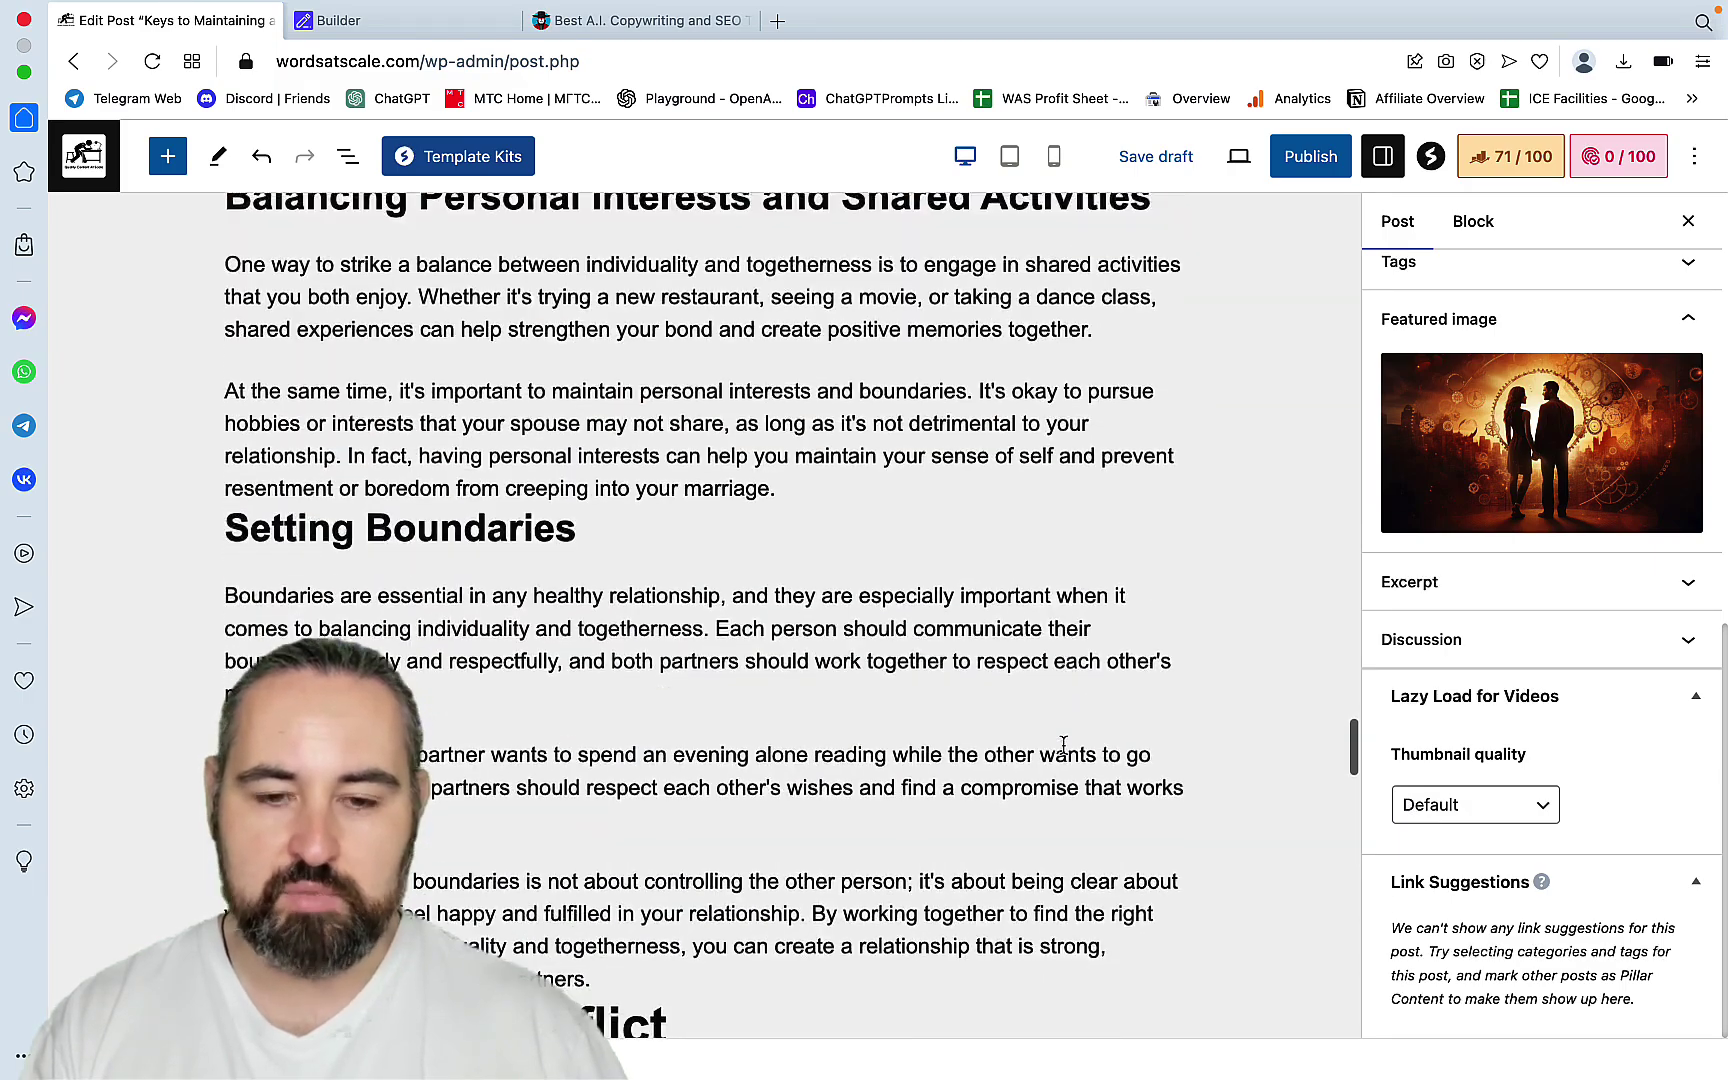
scroll(1063, 745, down, 8)
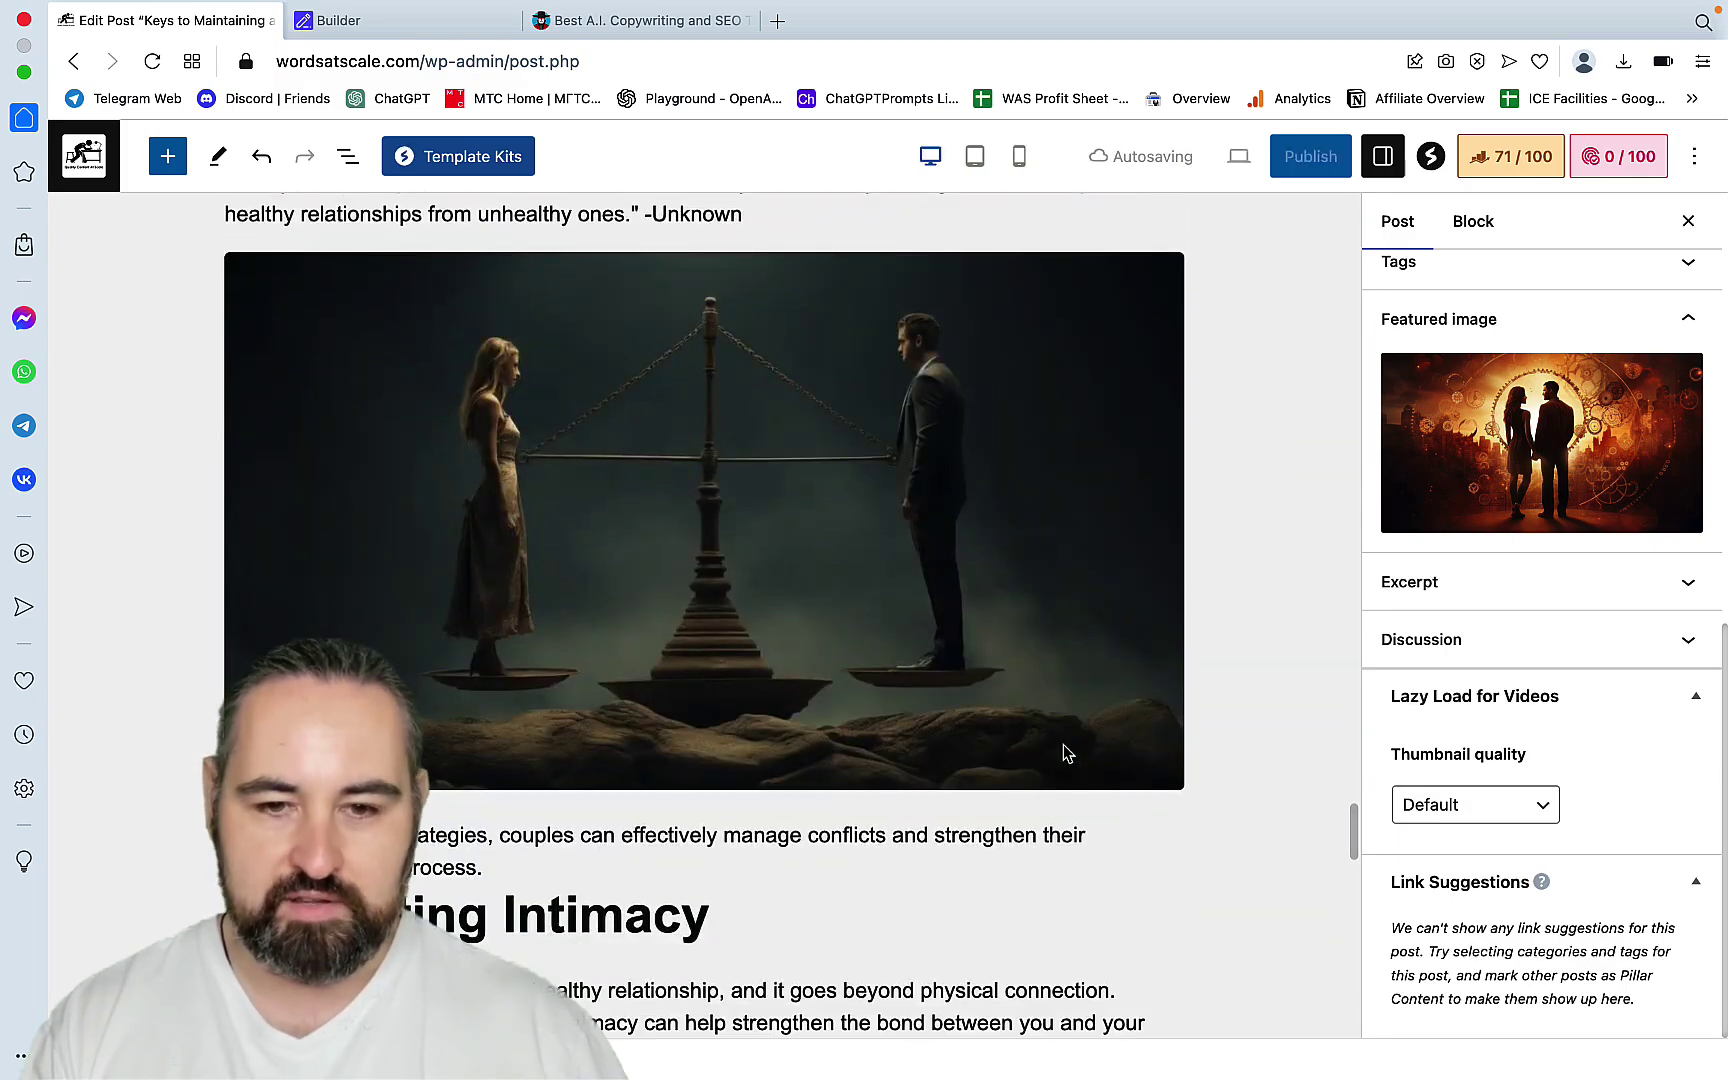
scroll(1062, 744, down, 20)
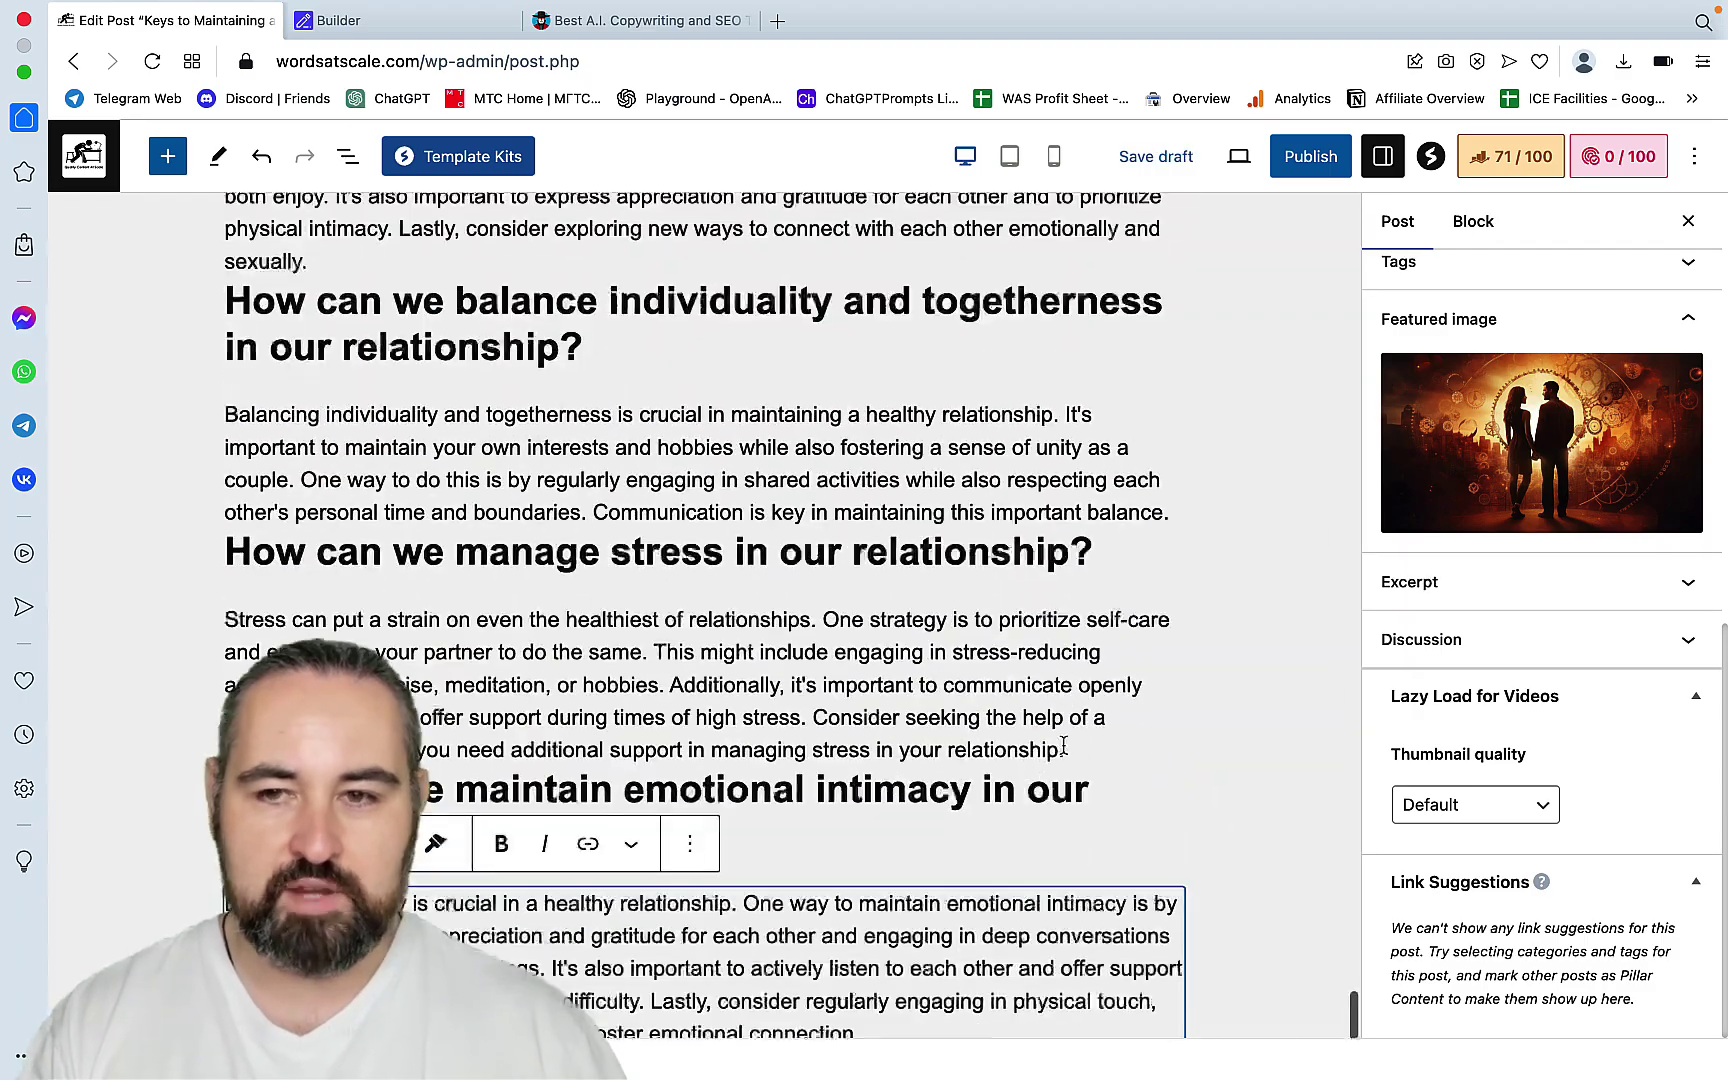
scroll(1128, 512, up, 13)
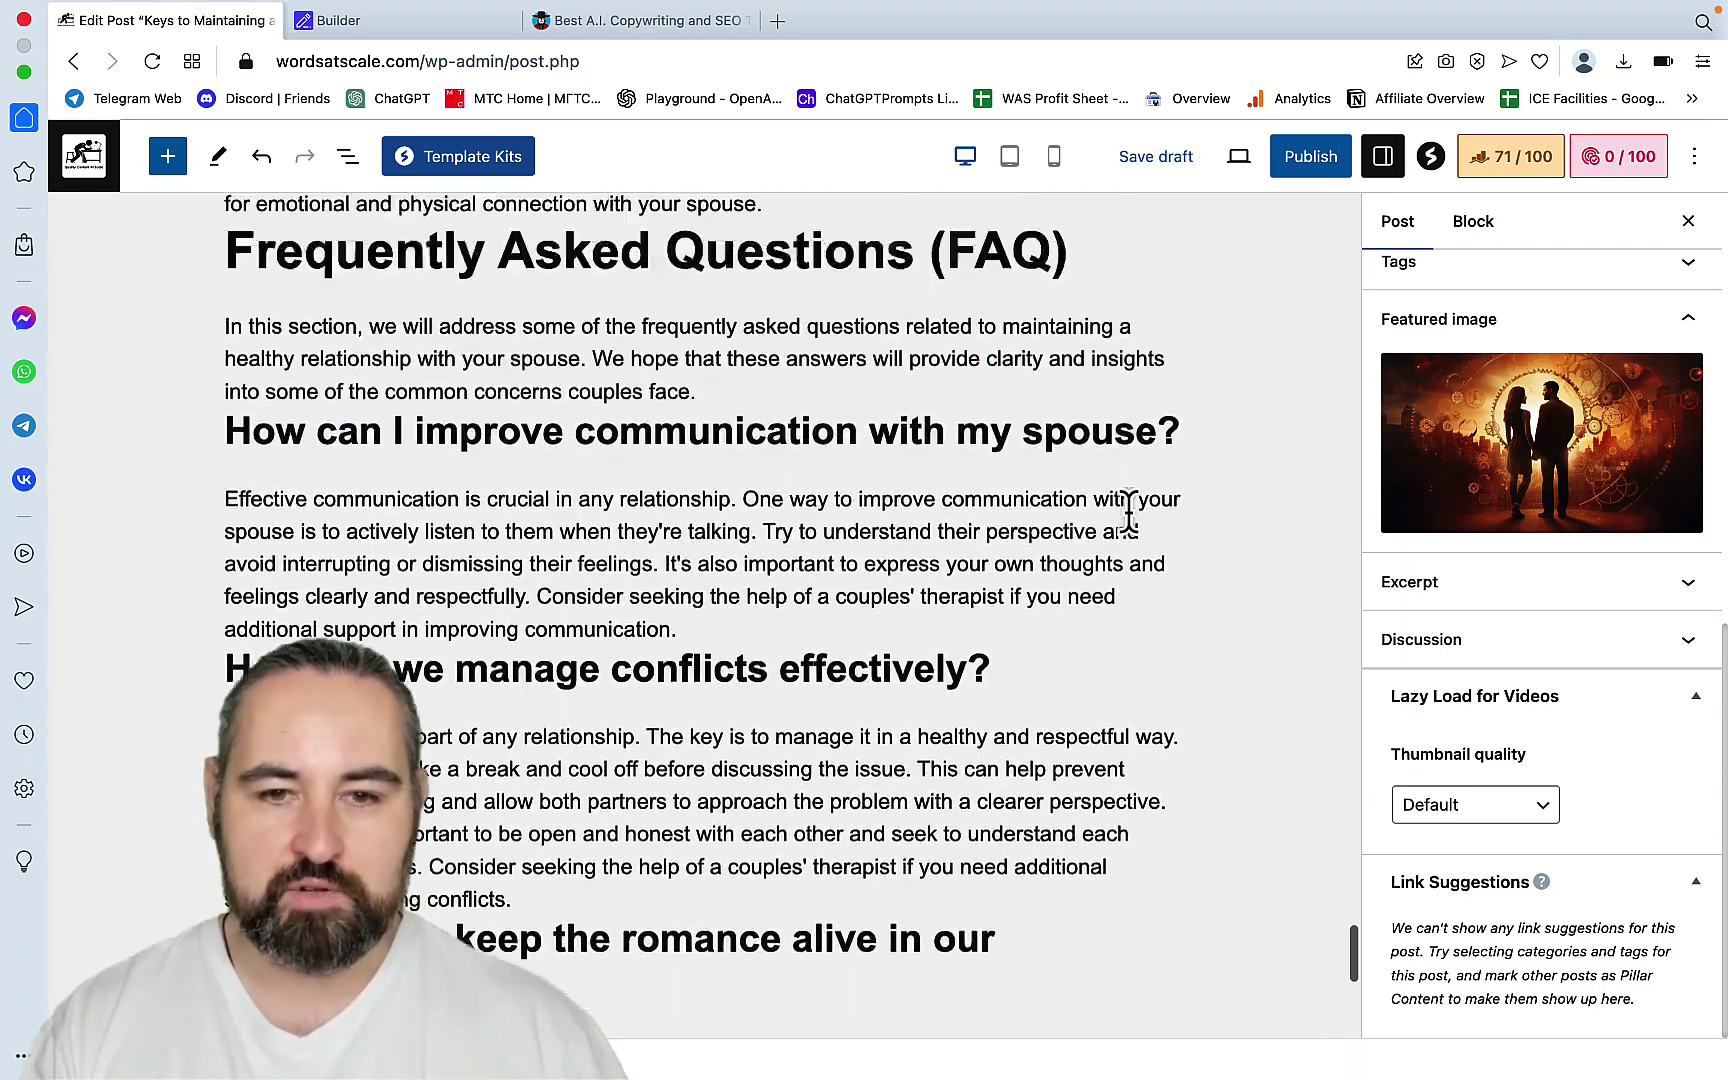
scroll(733, 702, up, 20)
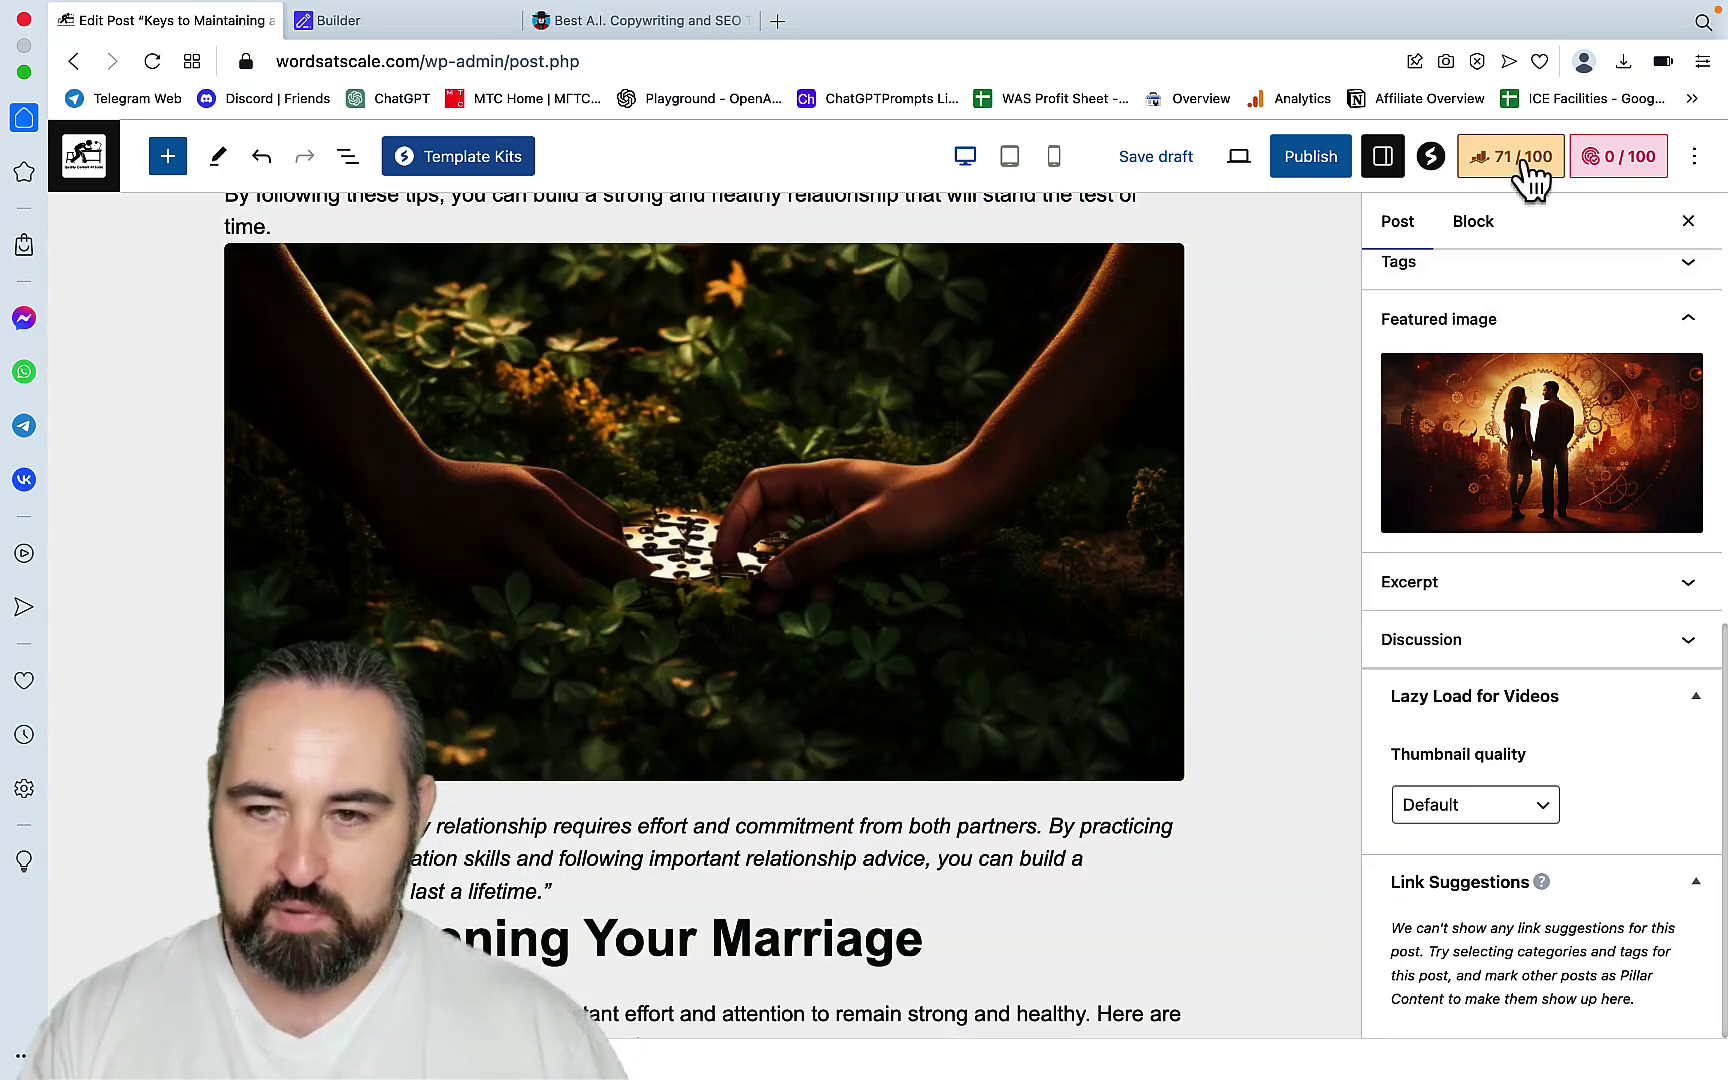
Step: Check the alt text of the puzzle image block in the post
click(1521, 161)
click(993, 485)
scroll(993, 490, up, 15)
scroll(1030, 490, down, 15)
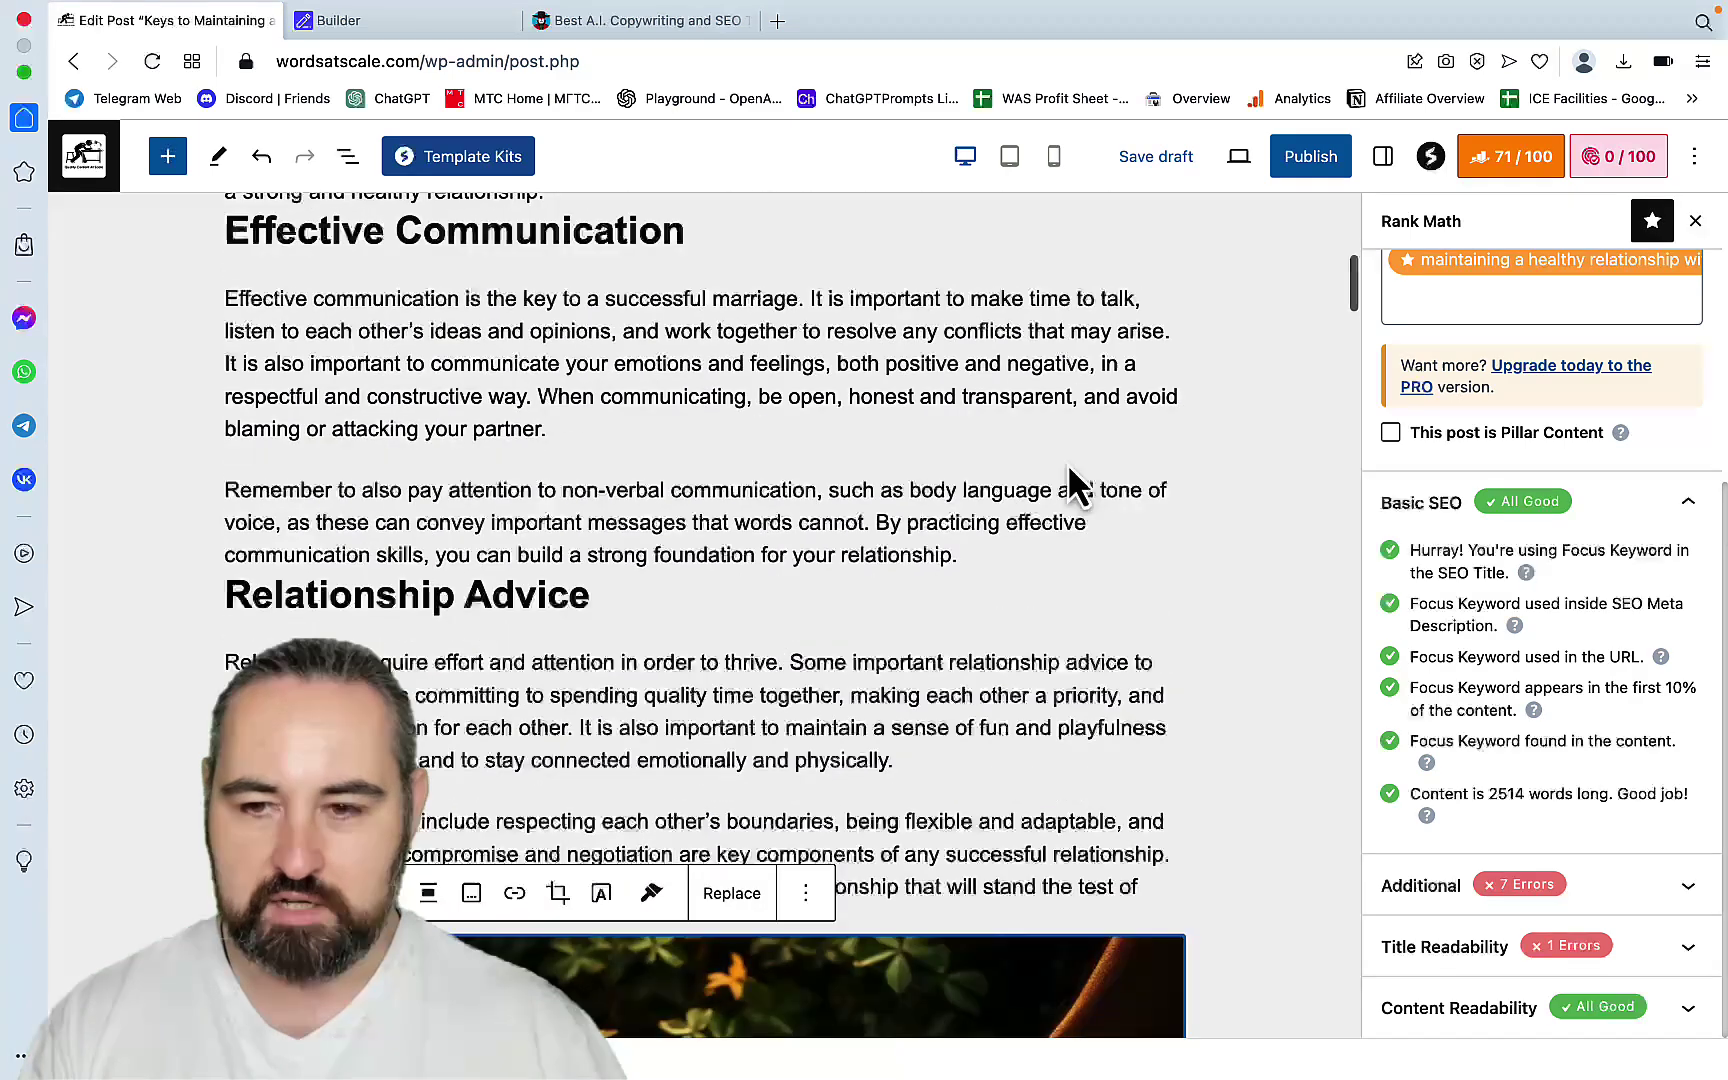
click(1388, 160)
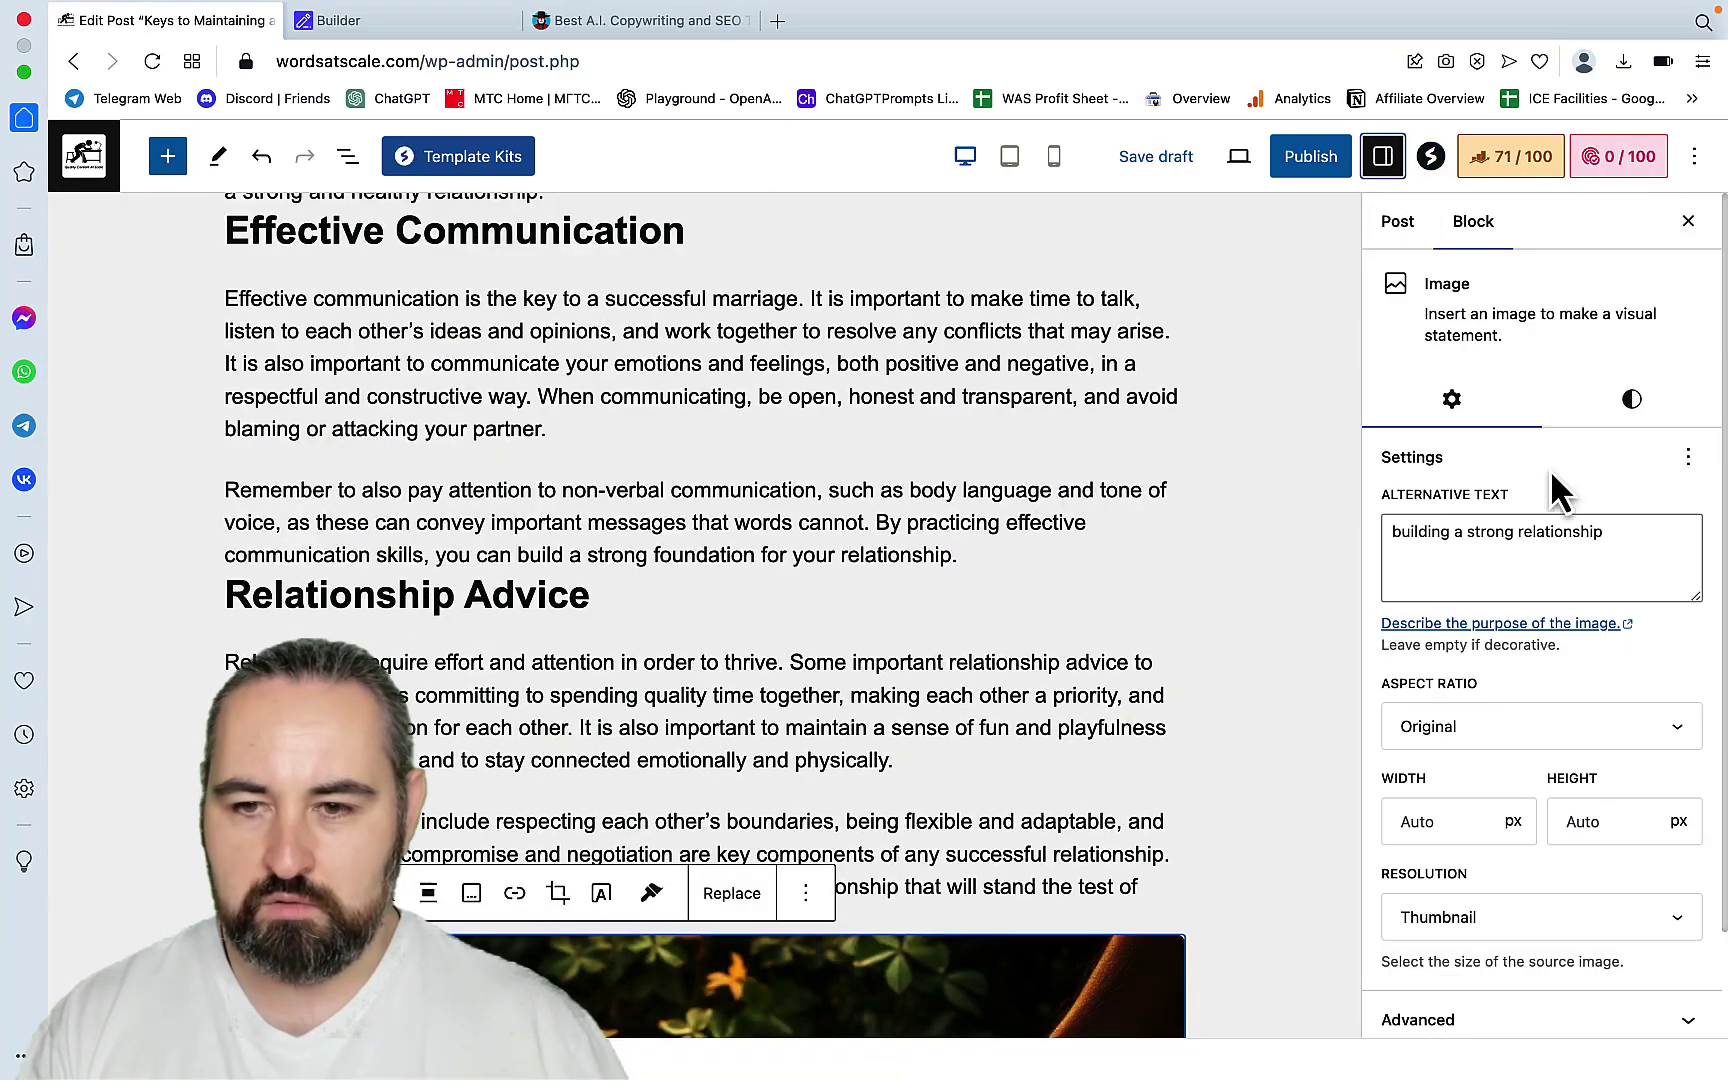
Step: Inspect the featured image's alt text in the Media Library
click(1398, 223)
scroll(1565, 612, down, 6)
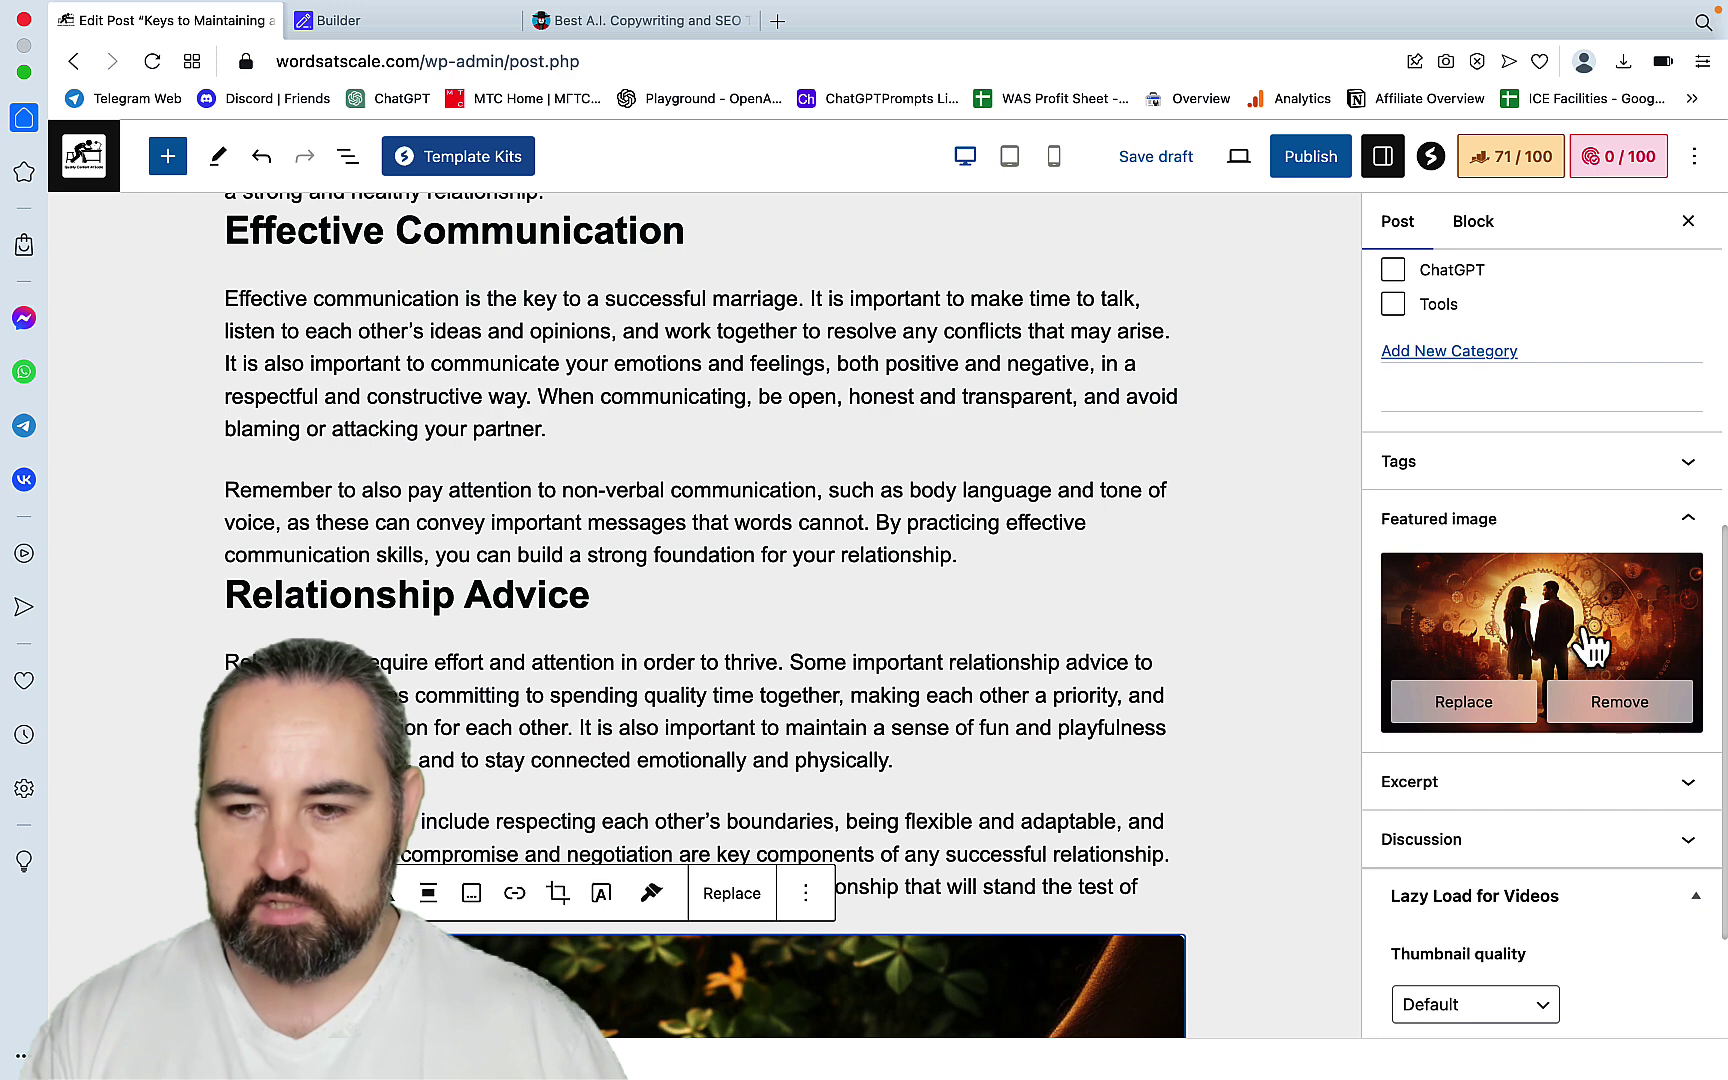
click(1581, 640)
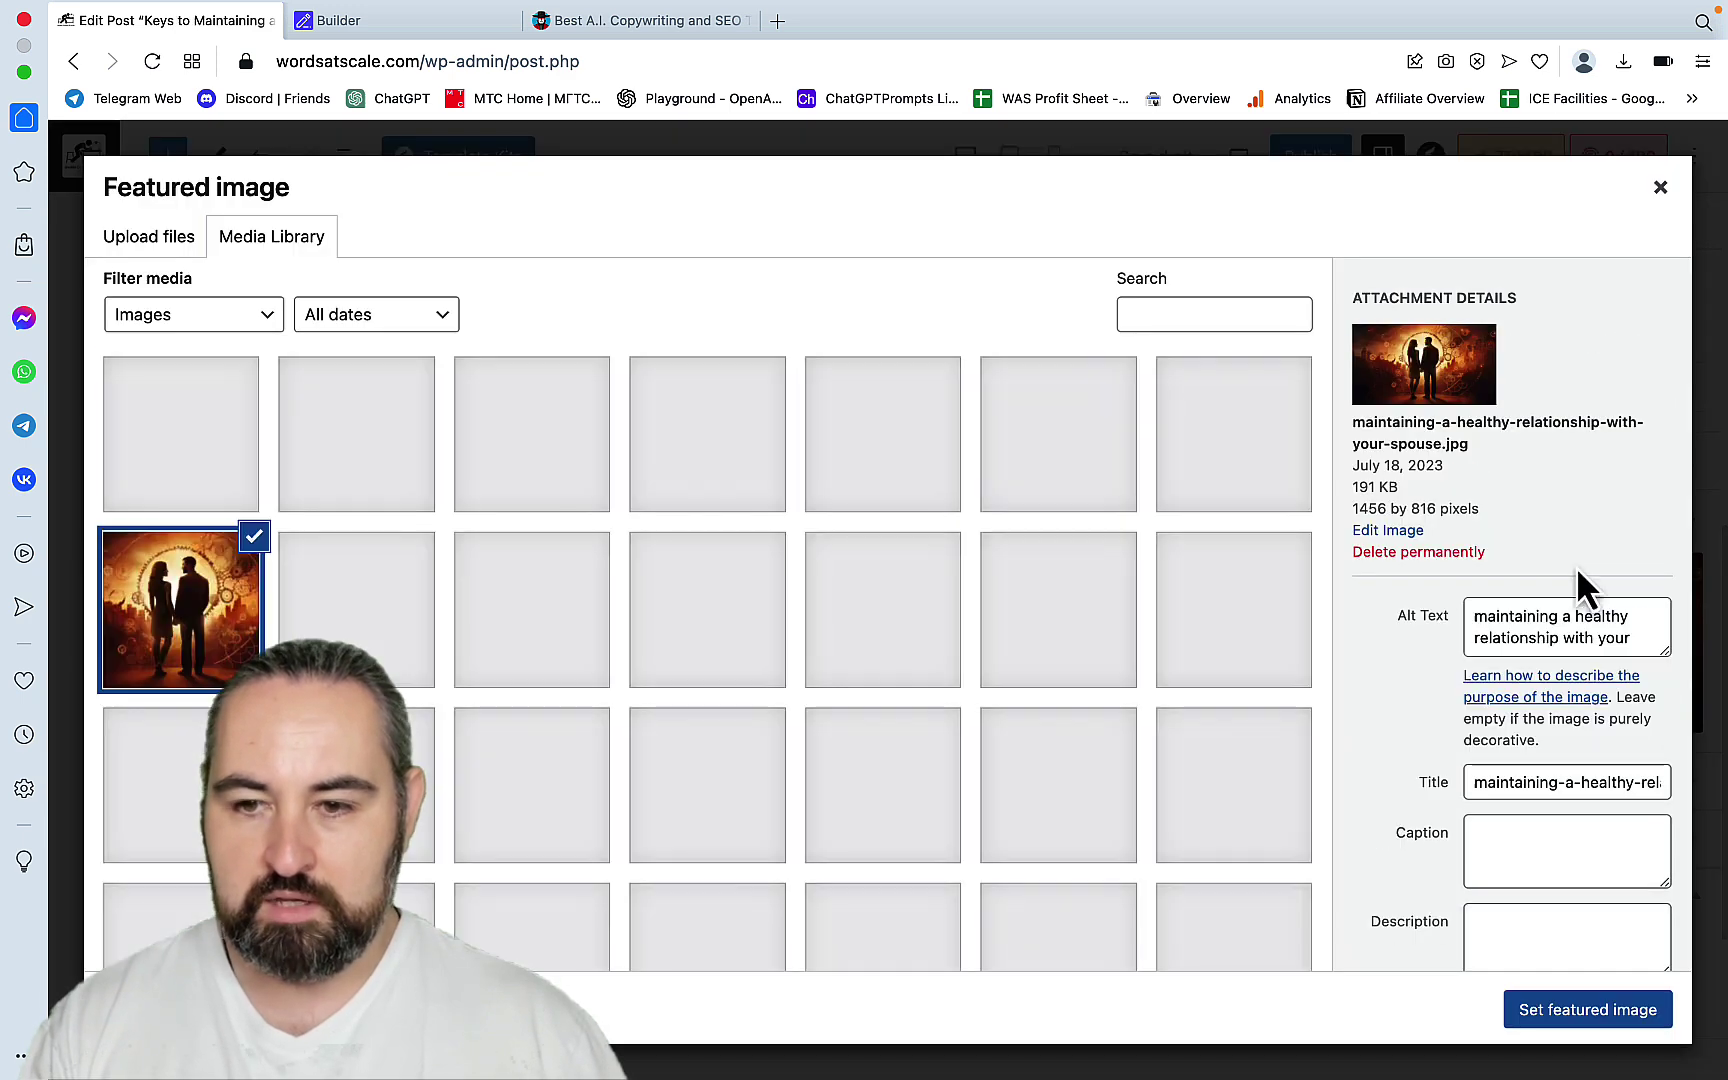
click(1569, 645)
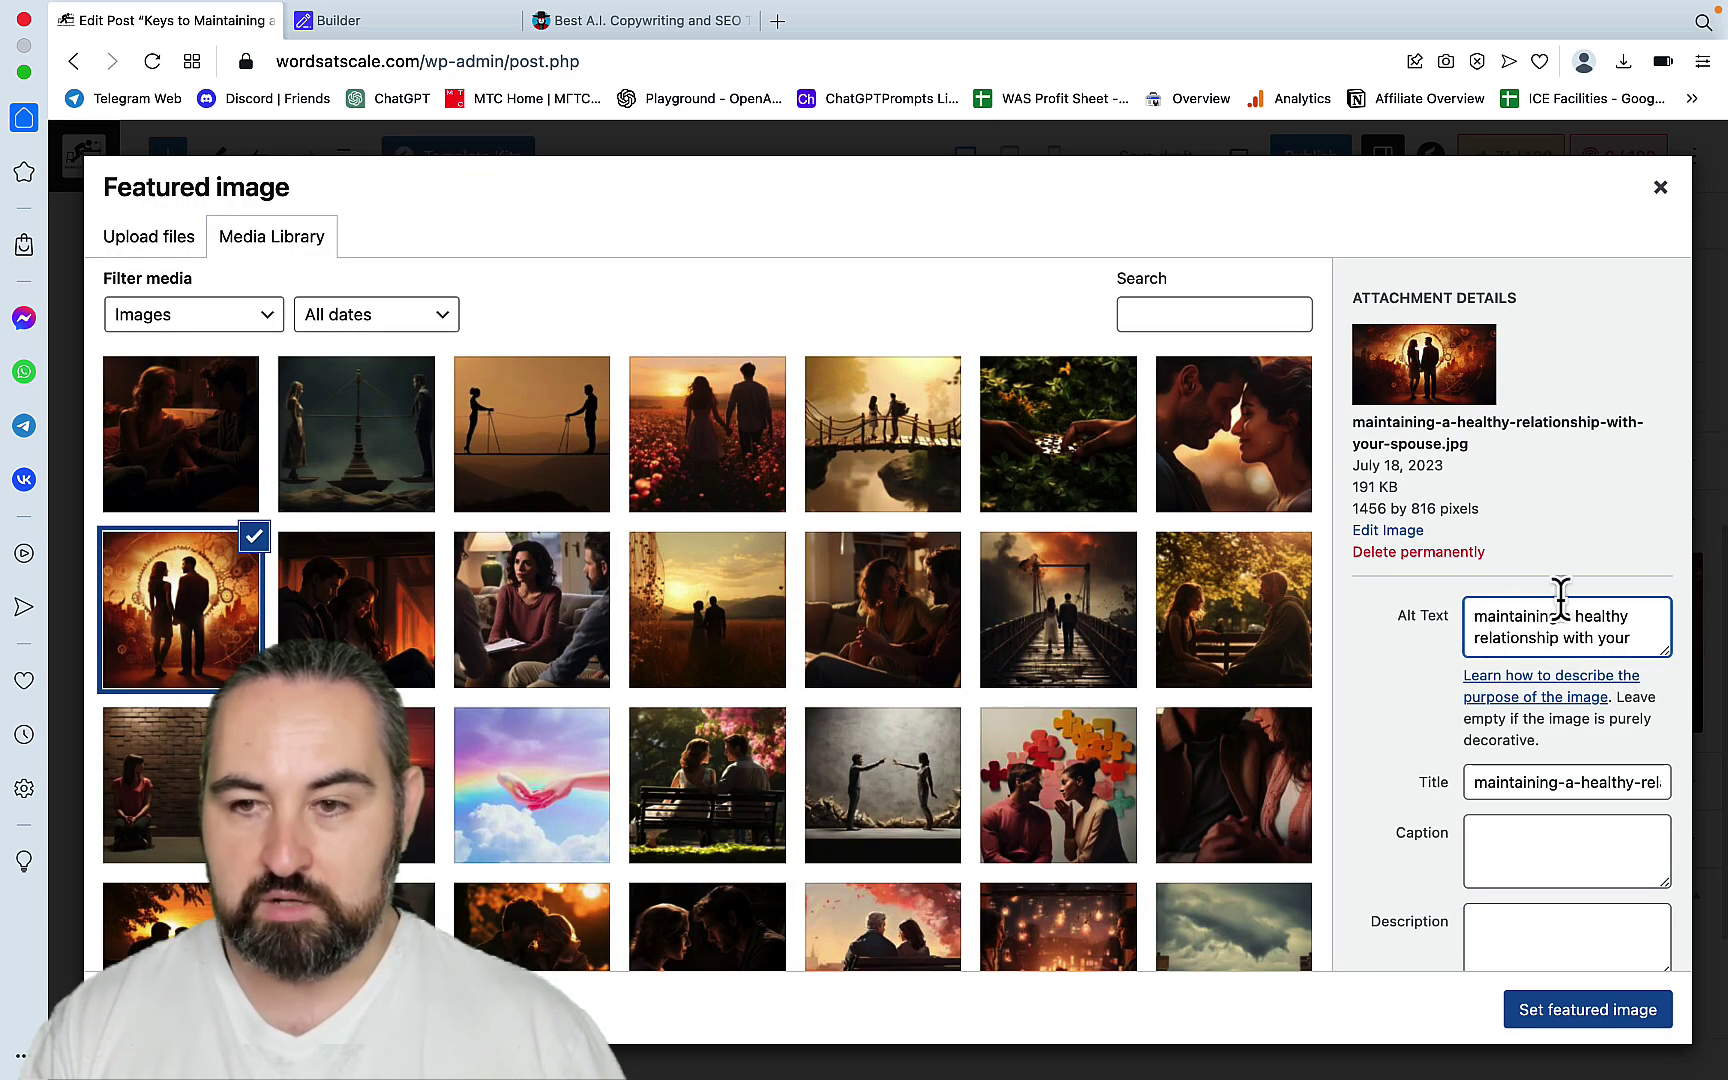
click(1661, 189)
Step: Recheck the Rank Math results and return to the All Posts list
scroll(1210, 510, down, 20)
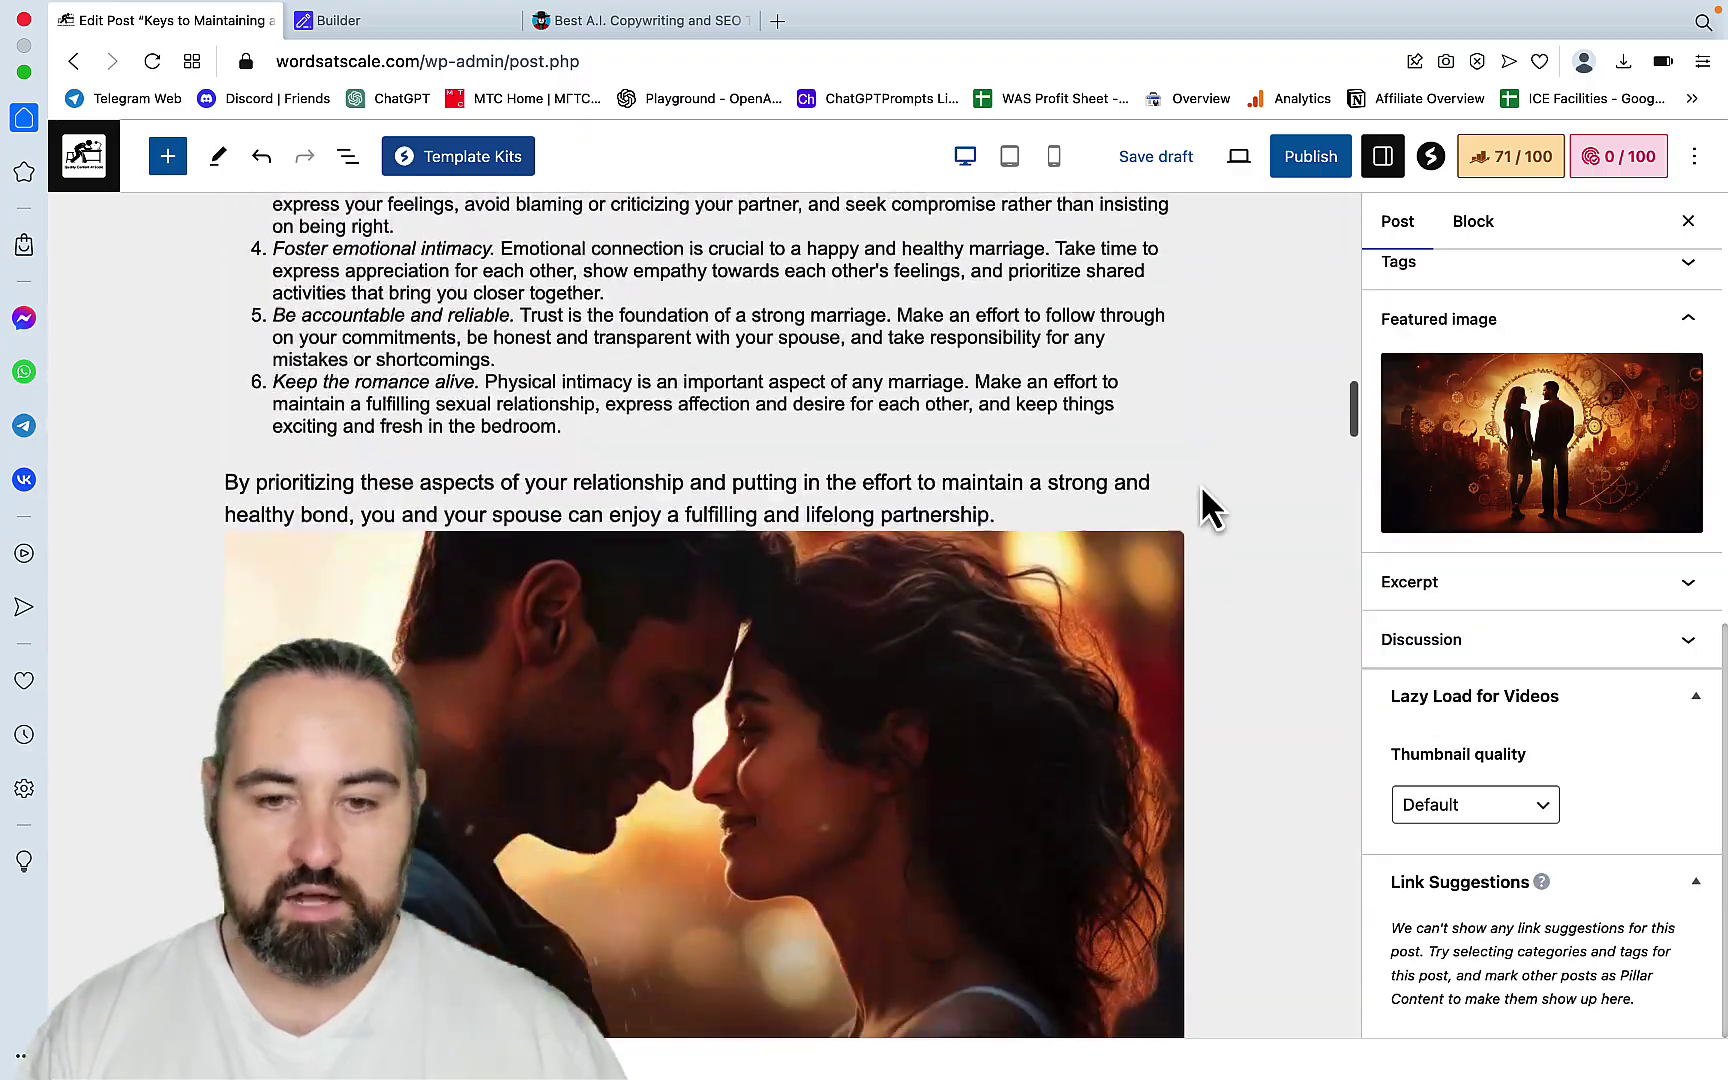
scroll(1210, 510, up, 14)
scroll(1210, 510, up, 10)
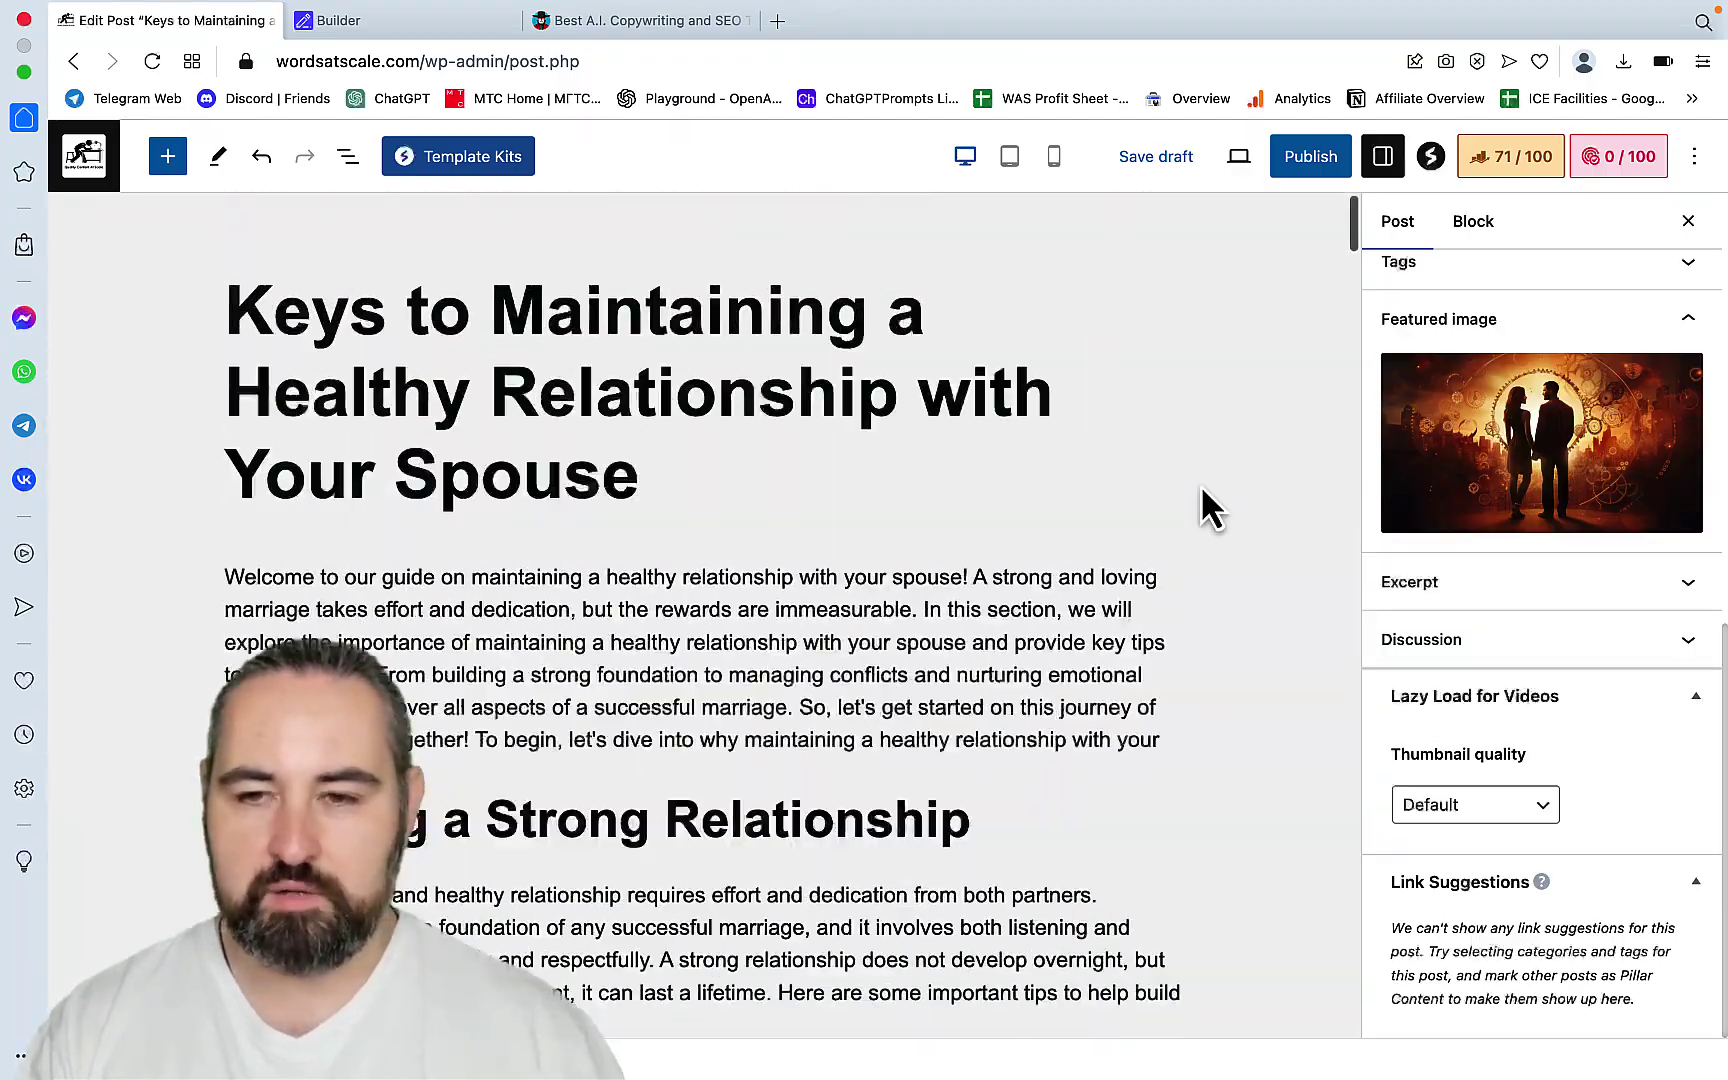
click(1522, 168)
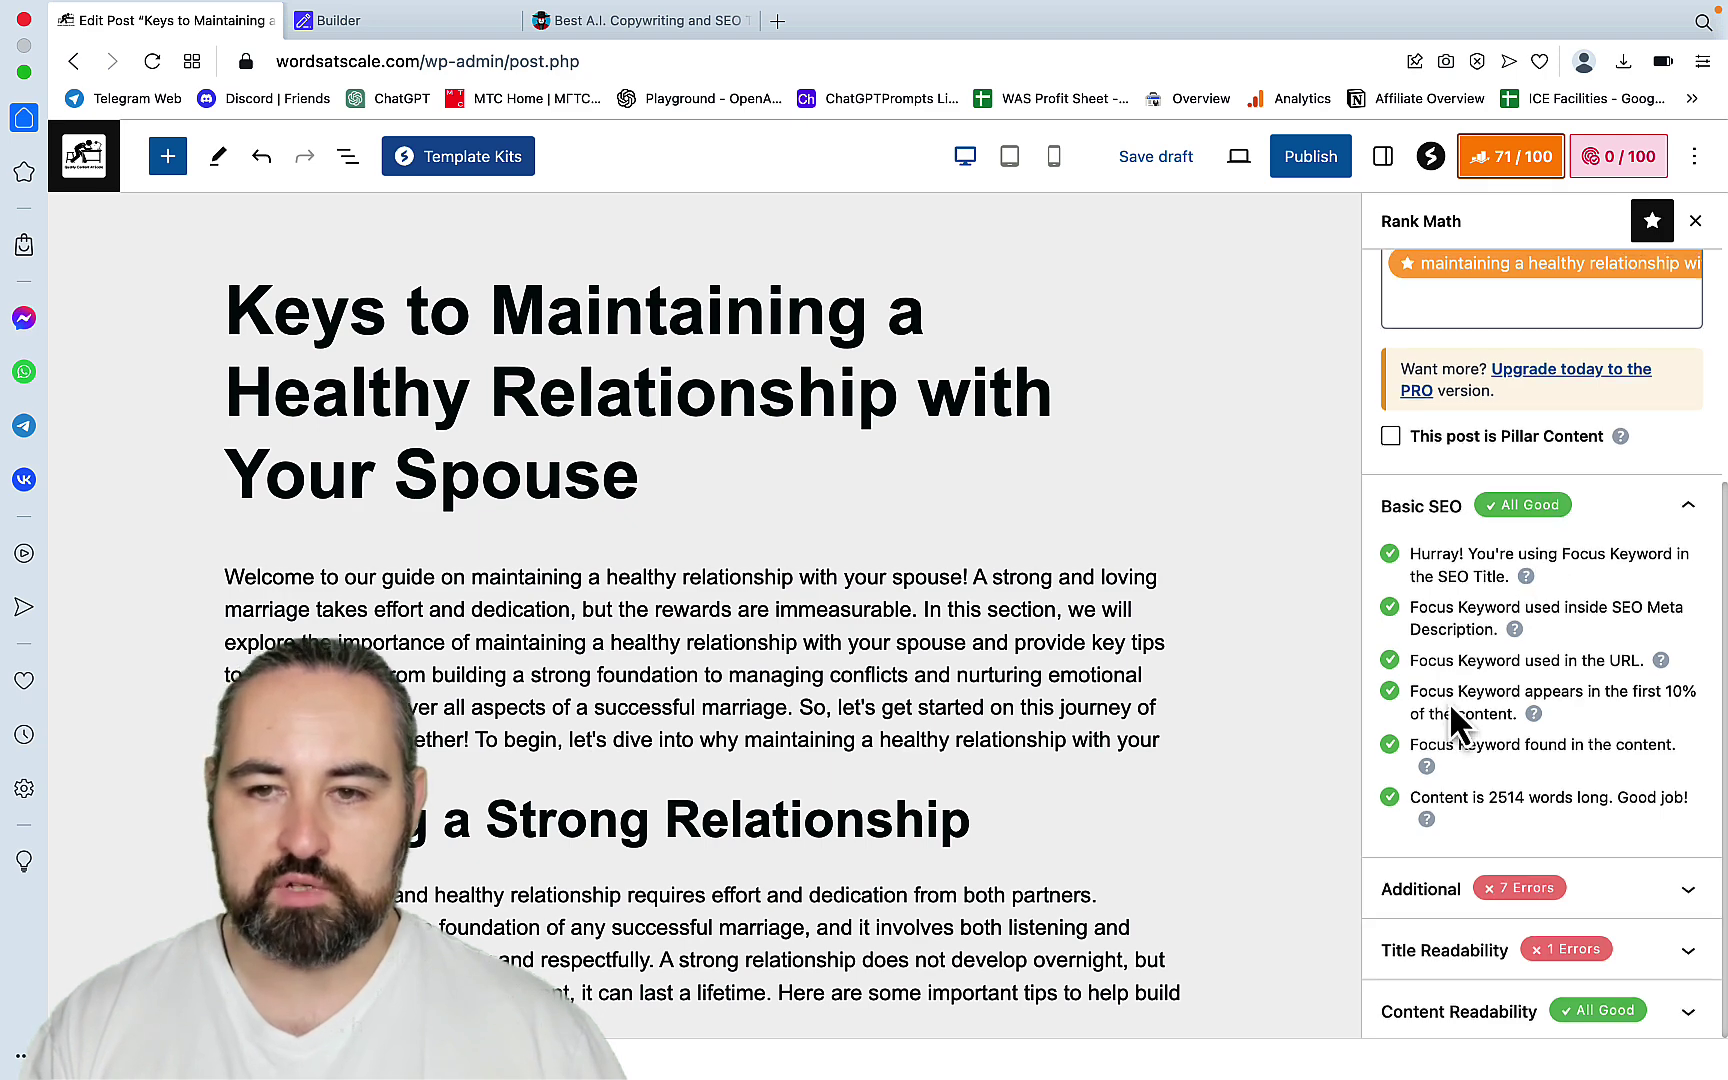
scroll(1451, 708, up, 5)
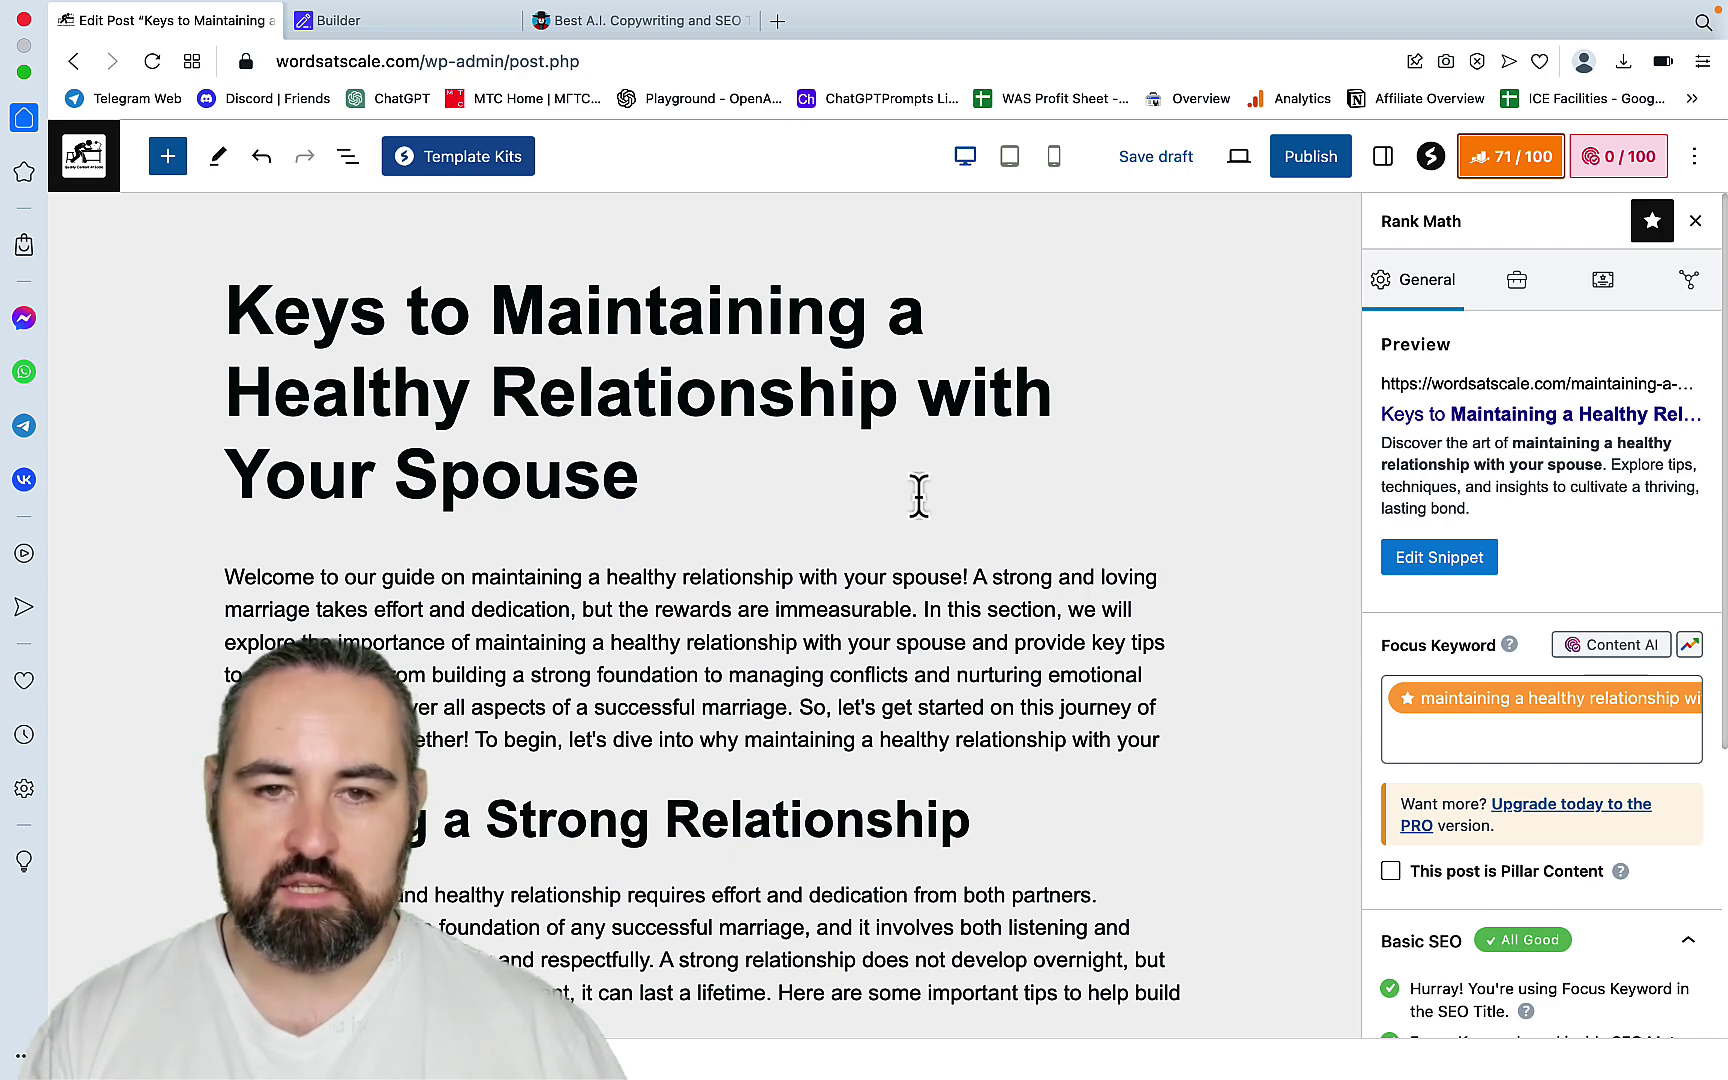
click(86, 160)
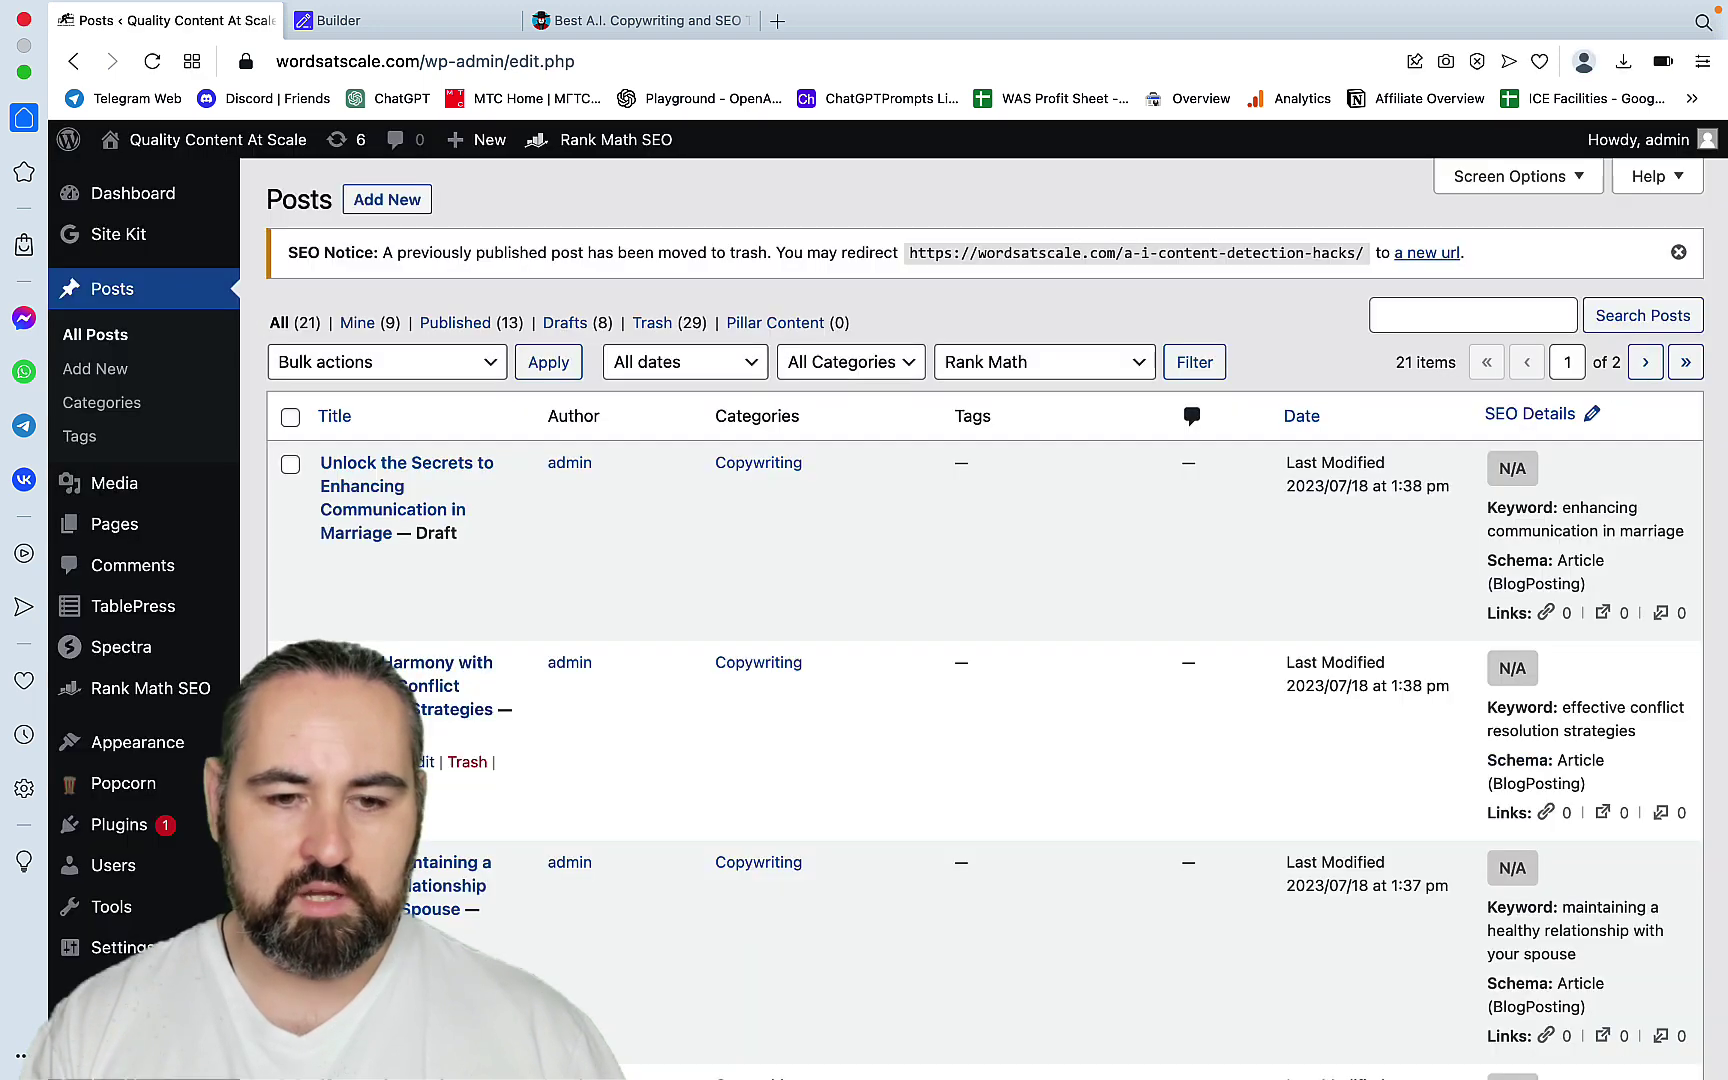
Step: Open the Unlock Harmony and Keys to Maintaining drafts in new tabs
right_click(325, 462)
click(447, 459)
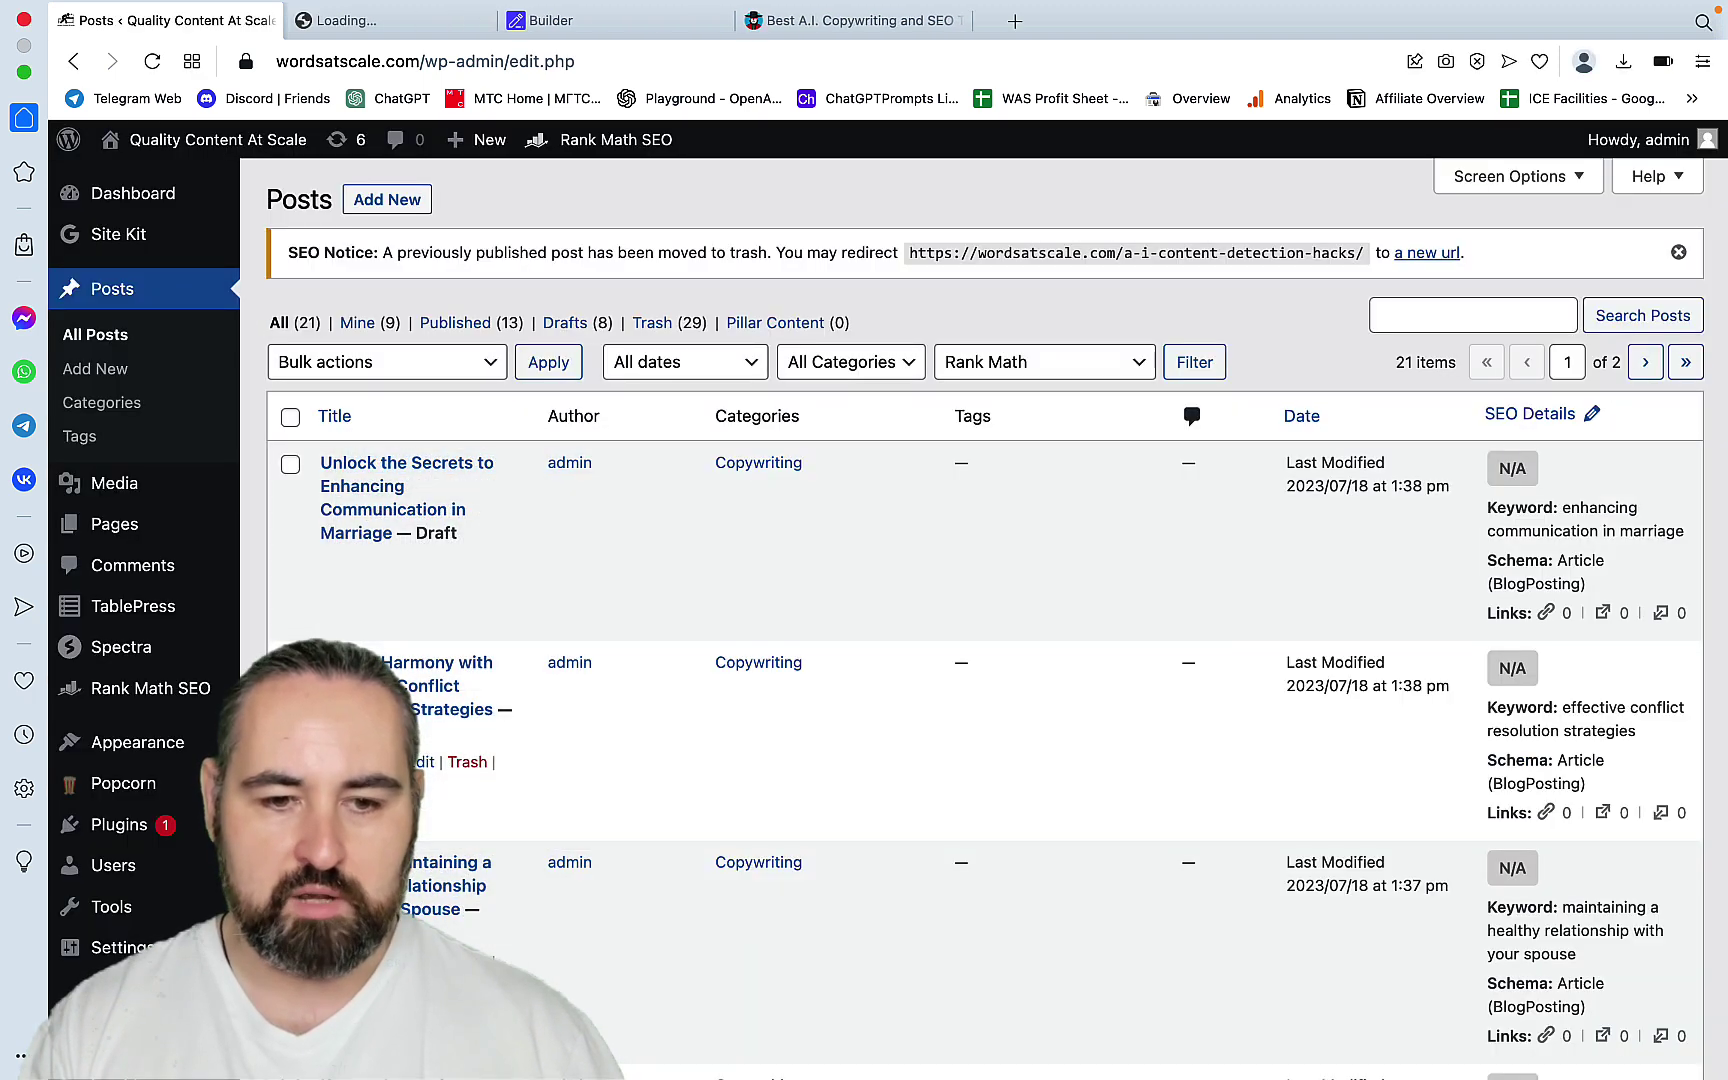
right_click(335, 868)
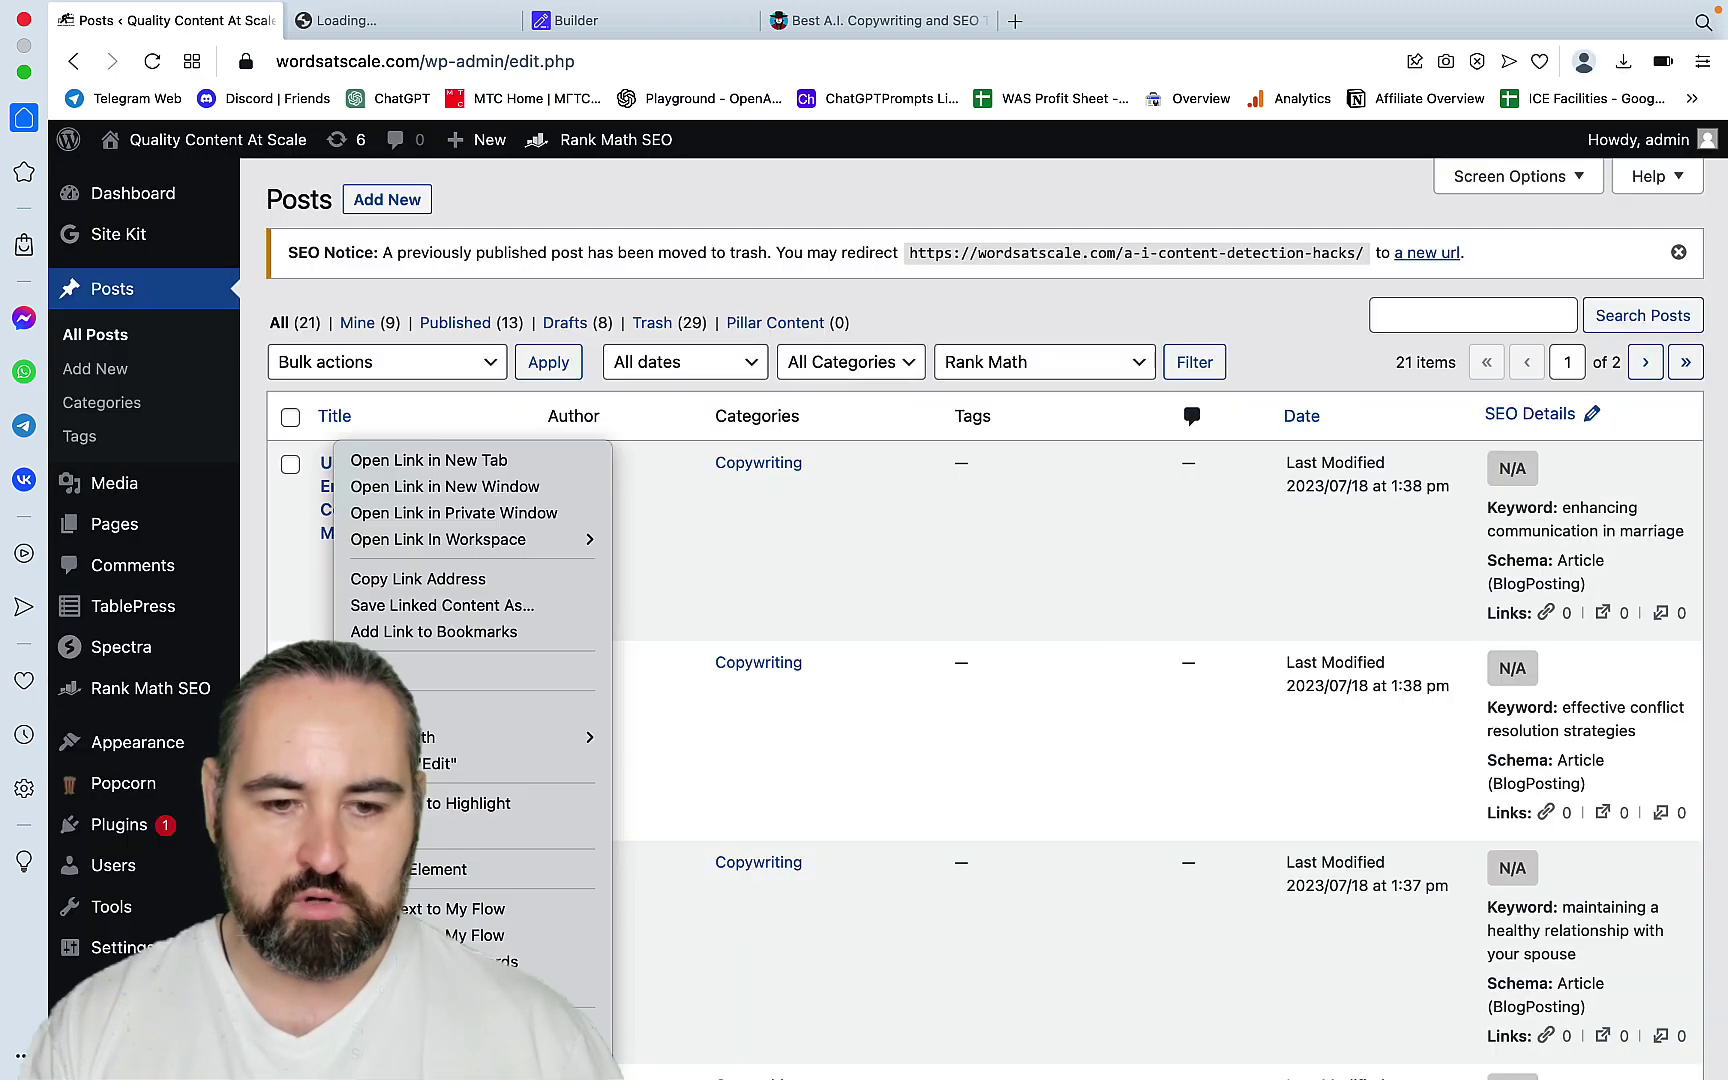
click(490, 462)
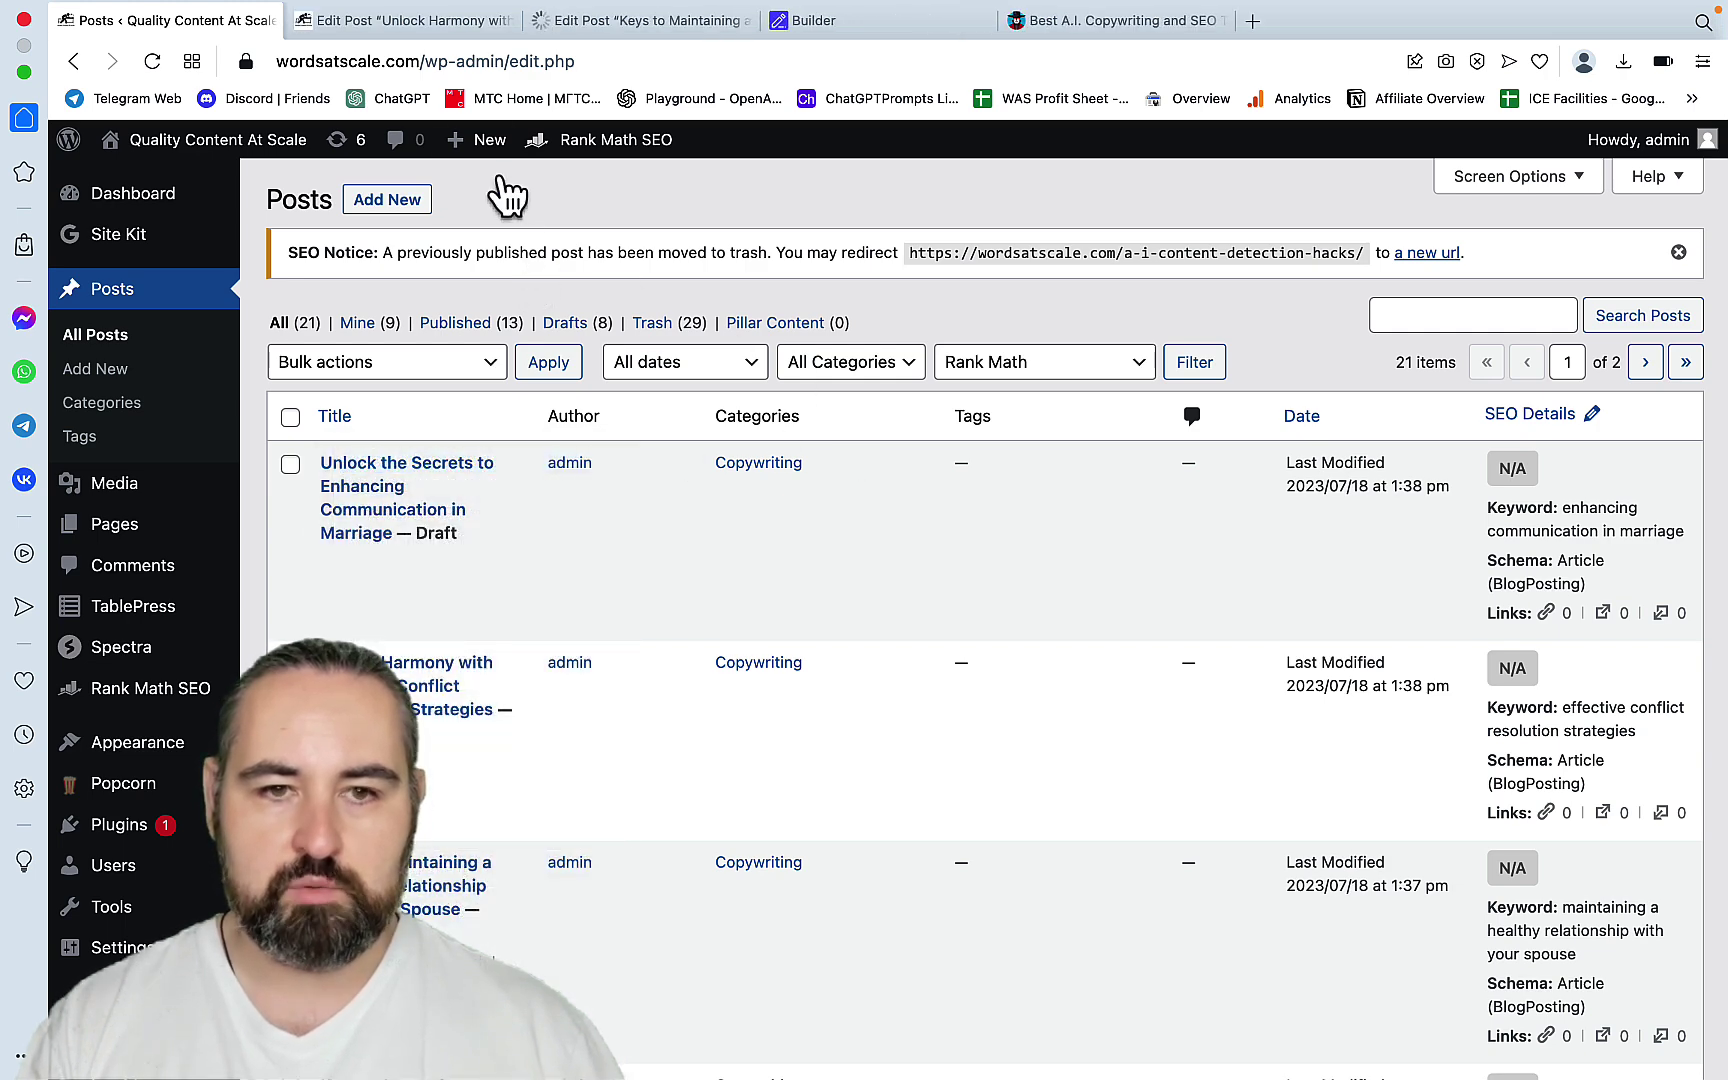
Step: Convert the Unlock Harmony classic content to blocks and confirm its 75/100 Rank Math score
click(378, 20)
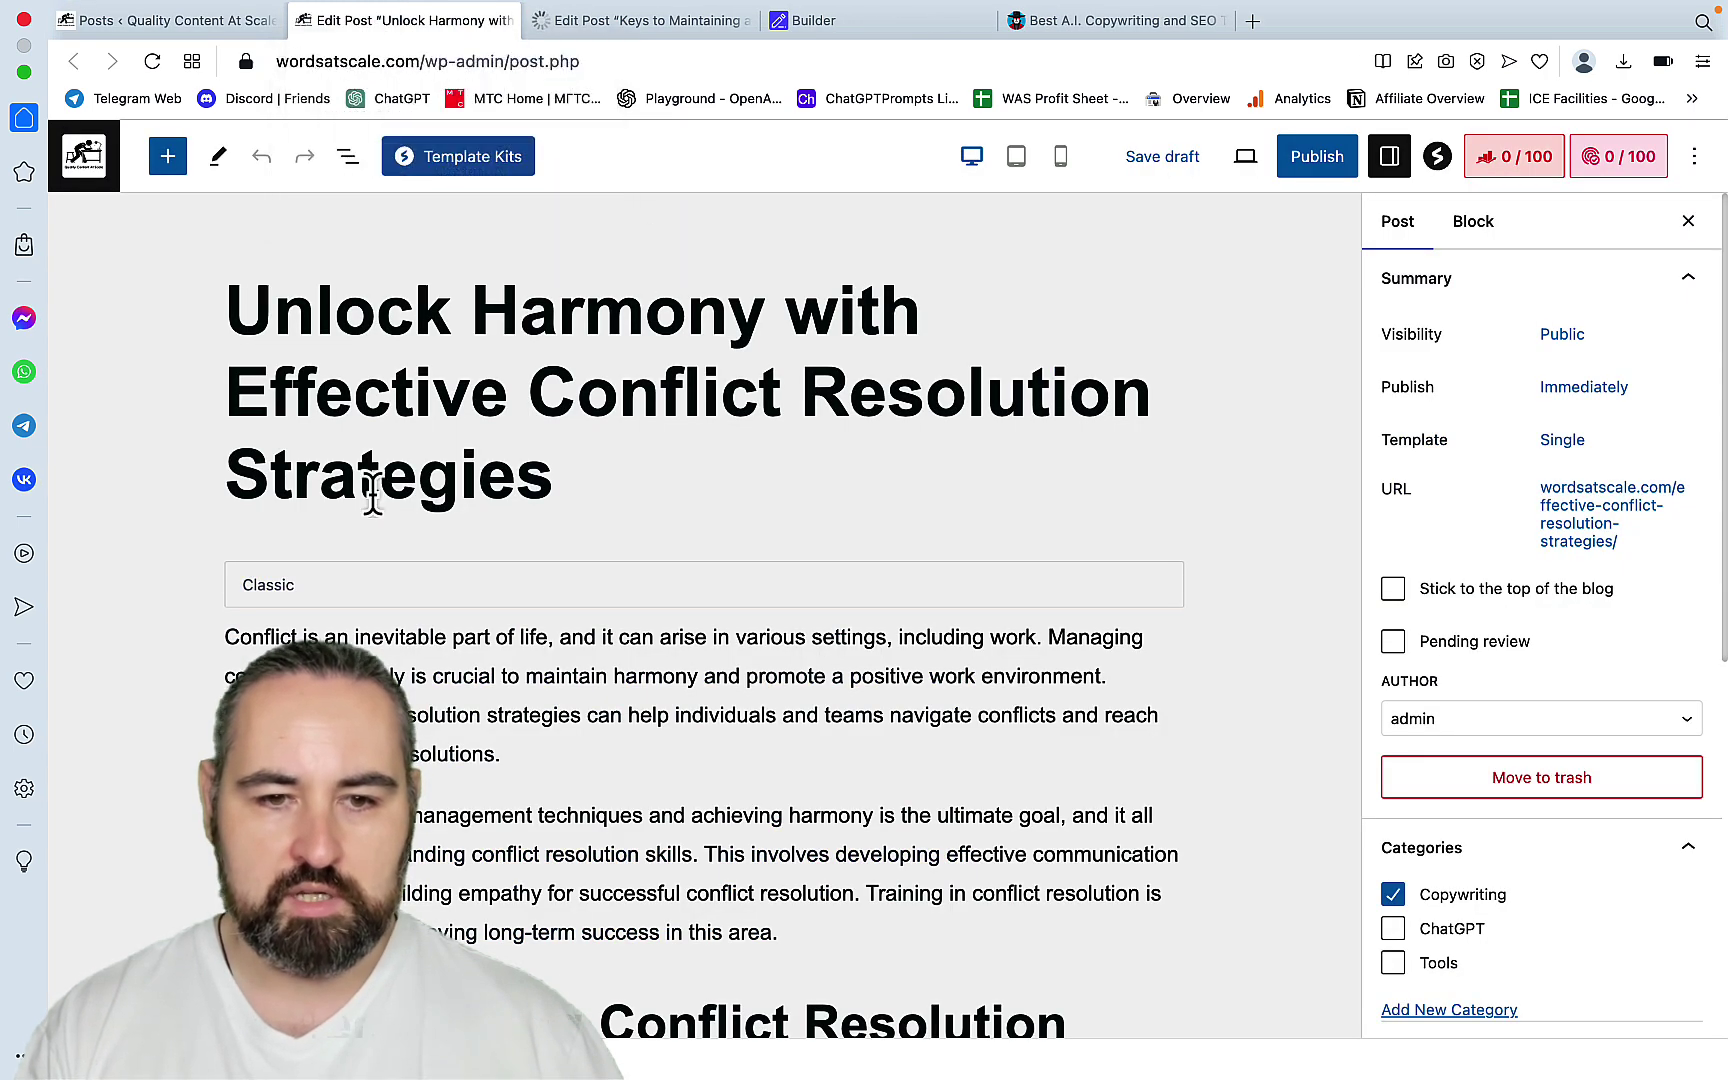
click(491, 590)
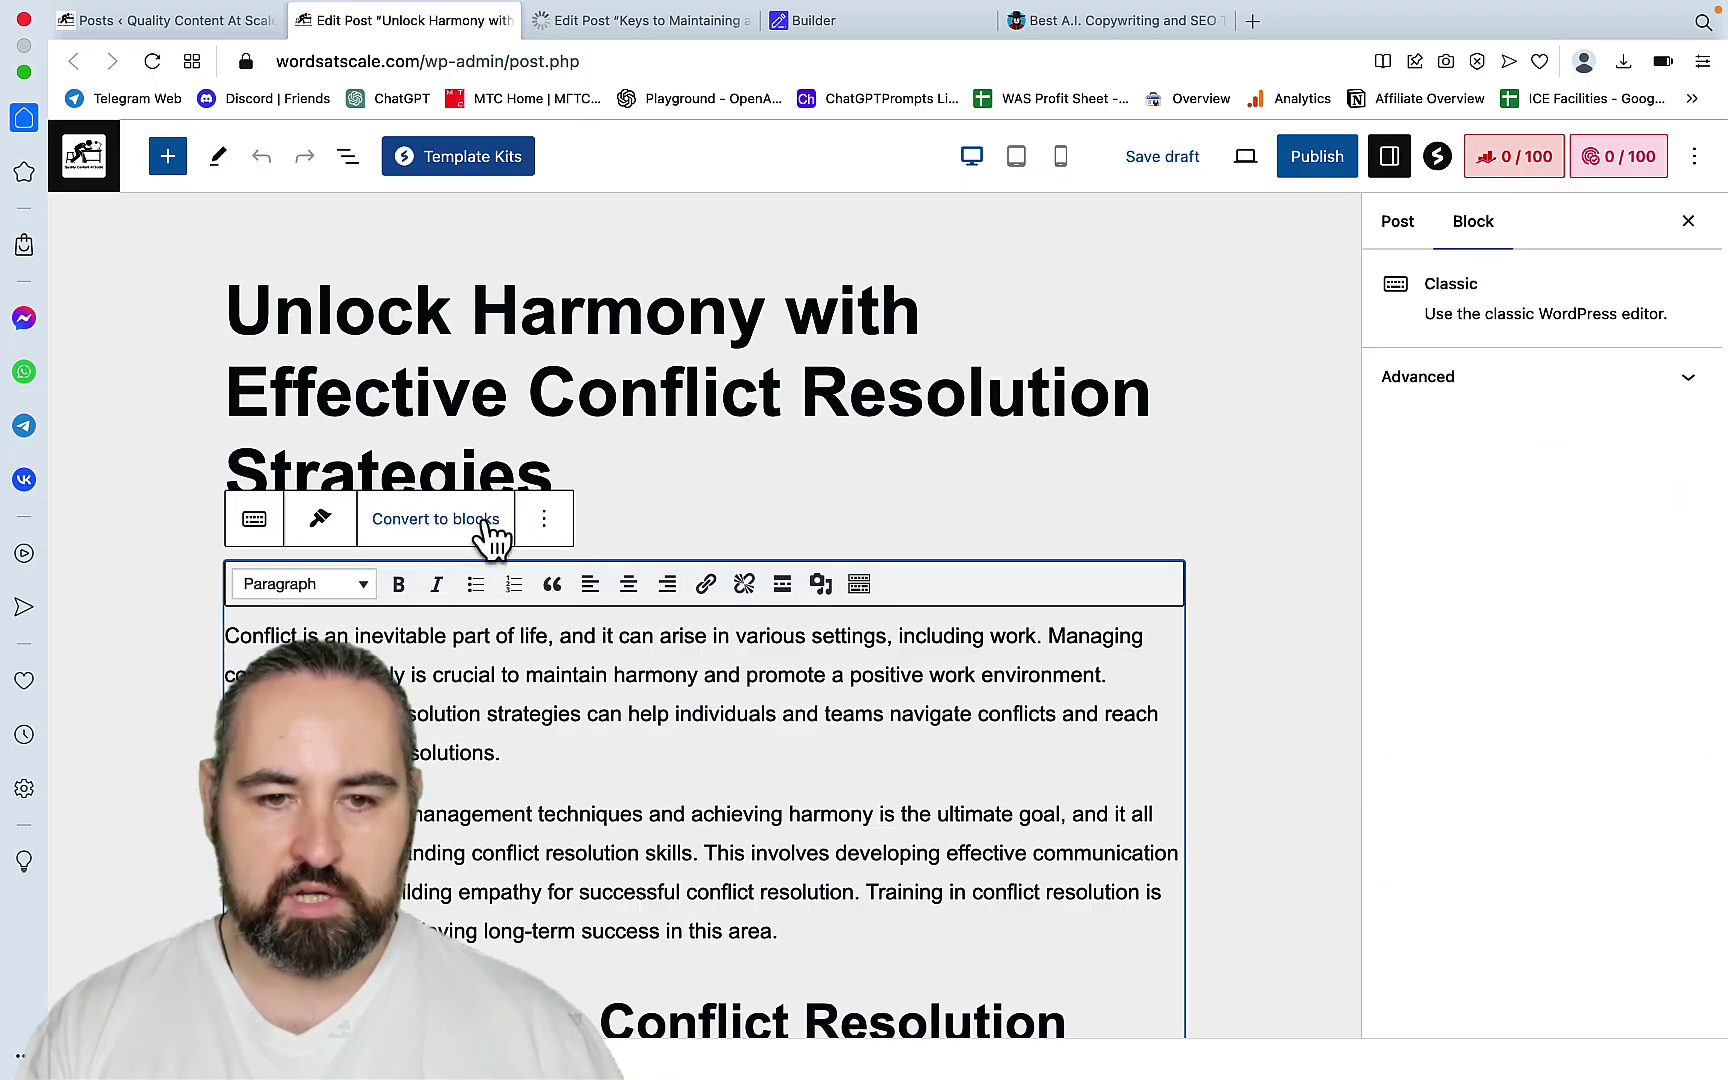
click(490, 535)
scroll(919, 531, up, 10)
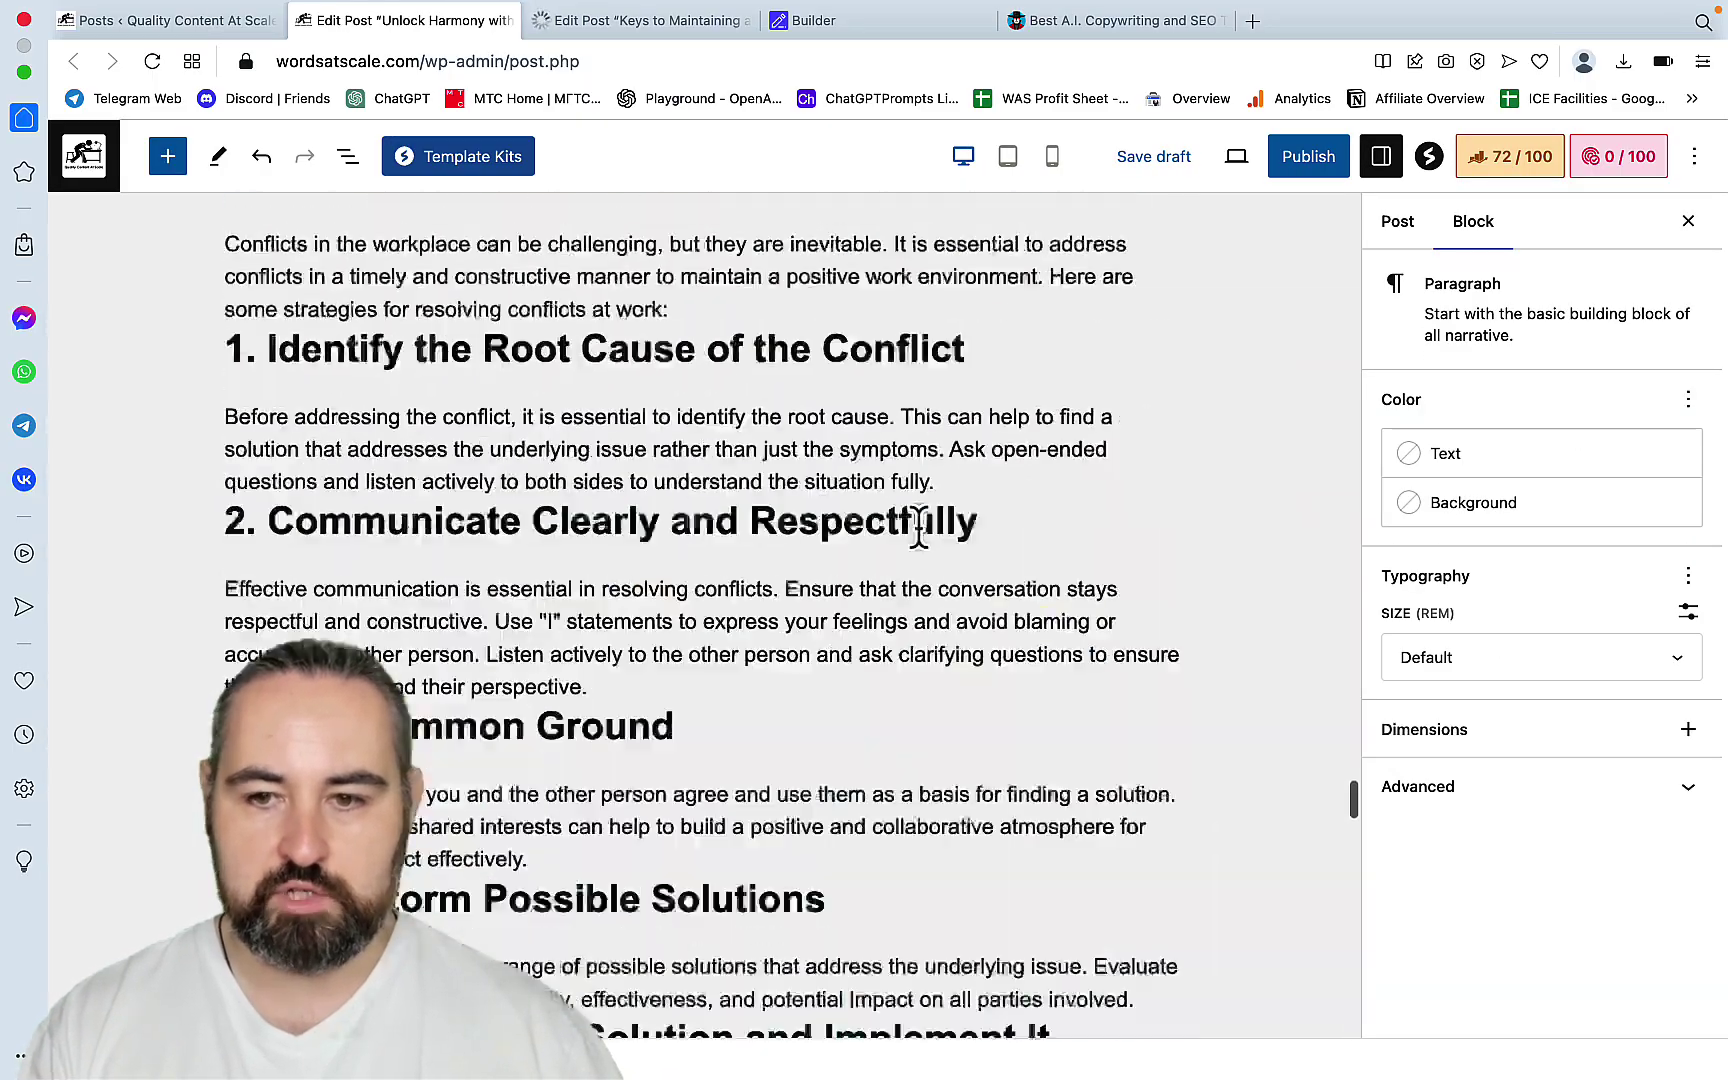
scroll(919, 531, up, 15)
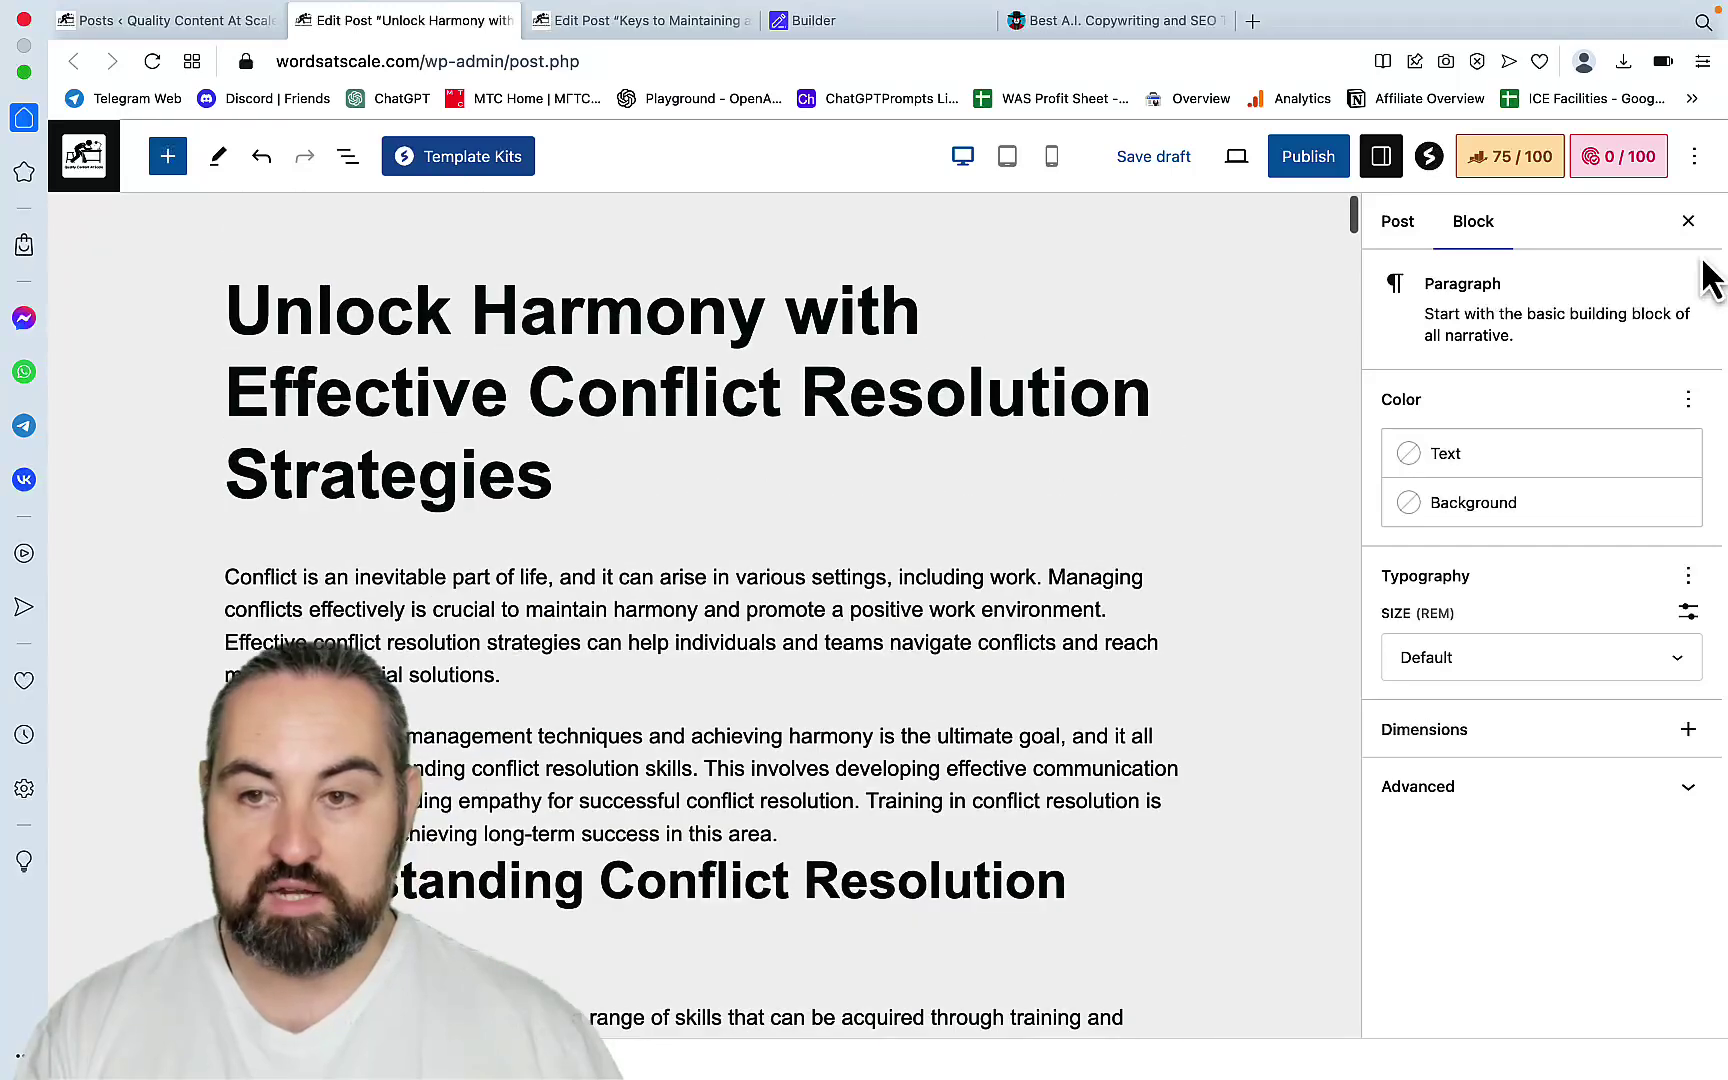
click(1548, 168)
scroll(1590, 811, down, 5)
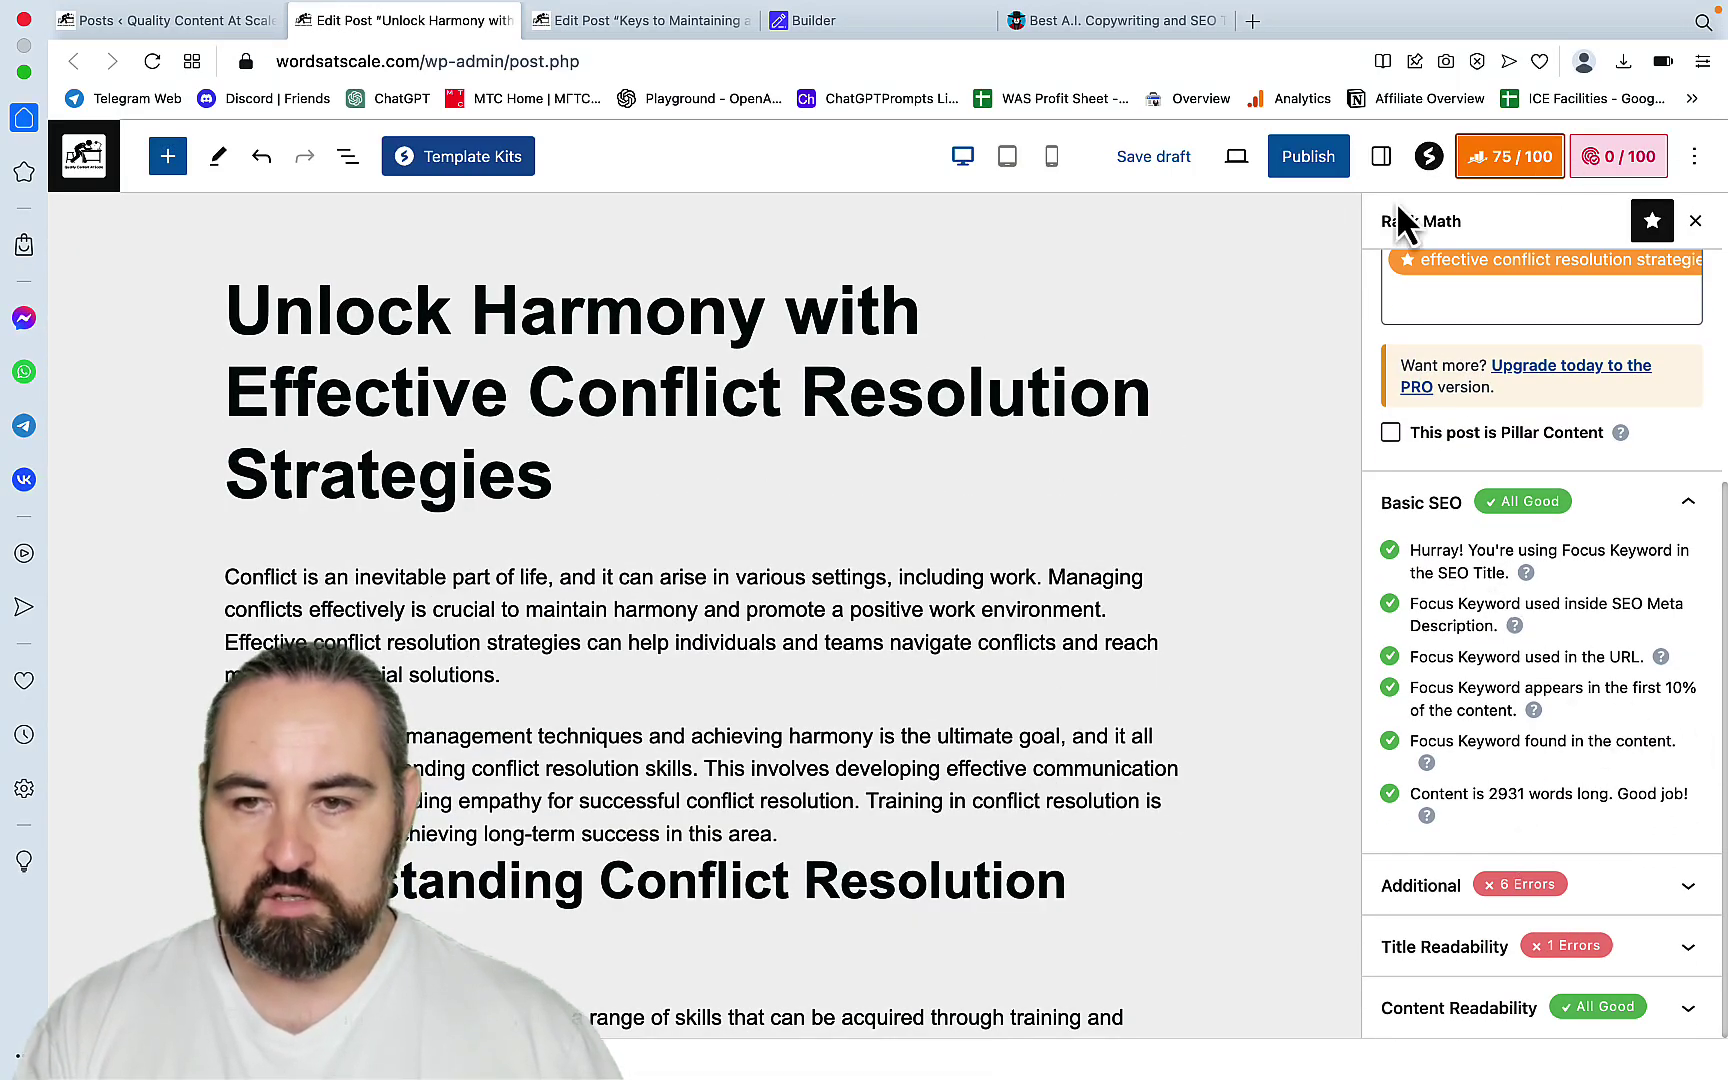
click(1381, 156)
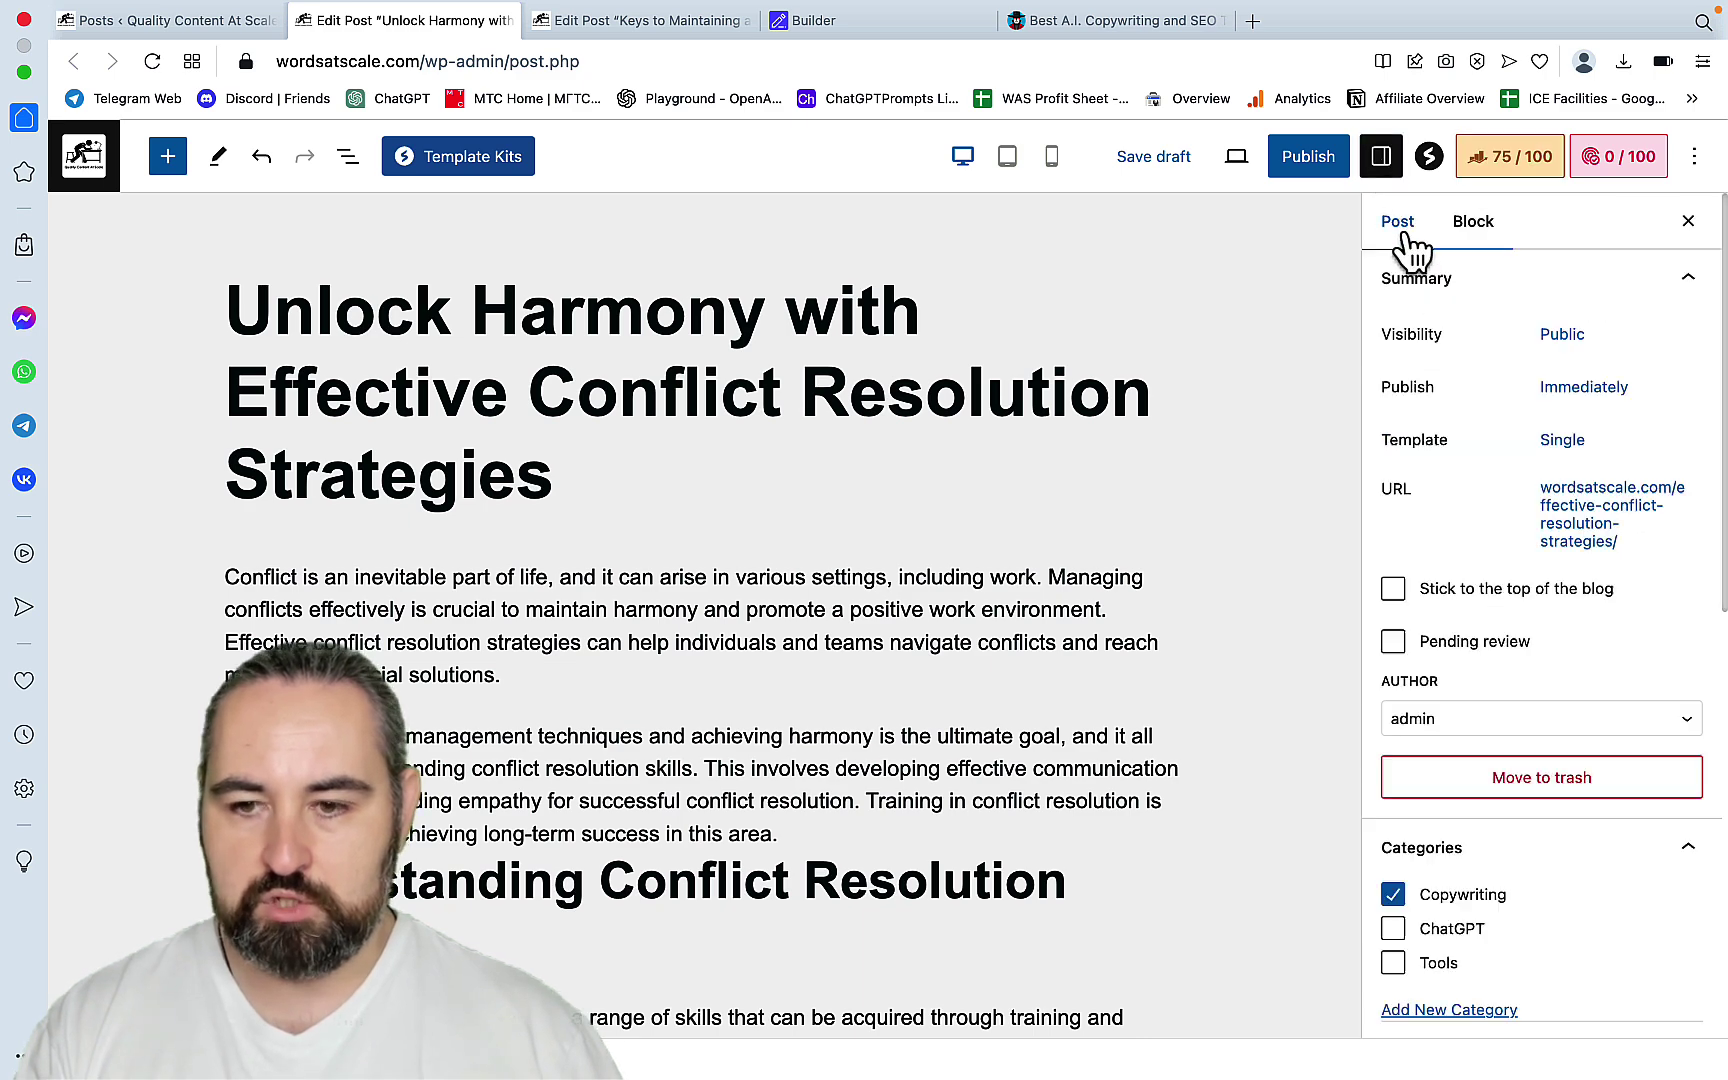
scroll(1562, 521, down, 10)
mouse_move(1570, 505)
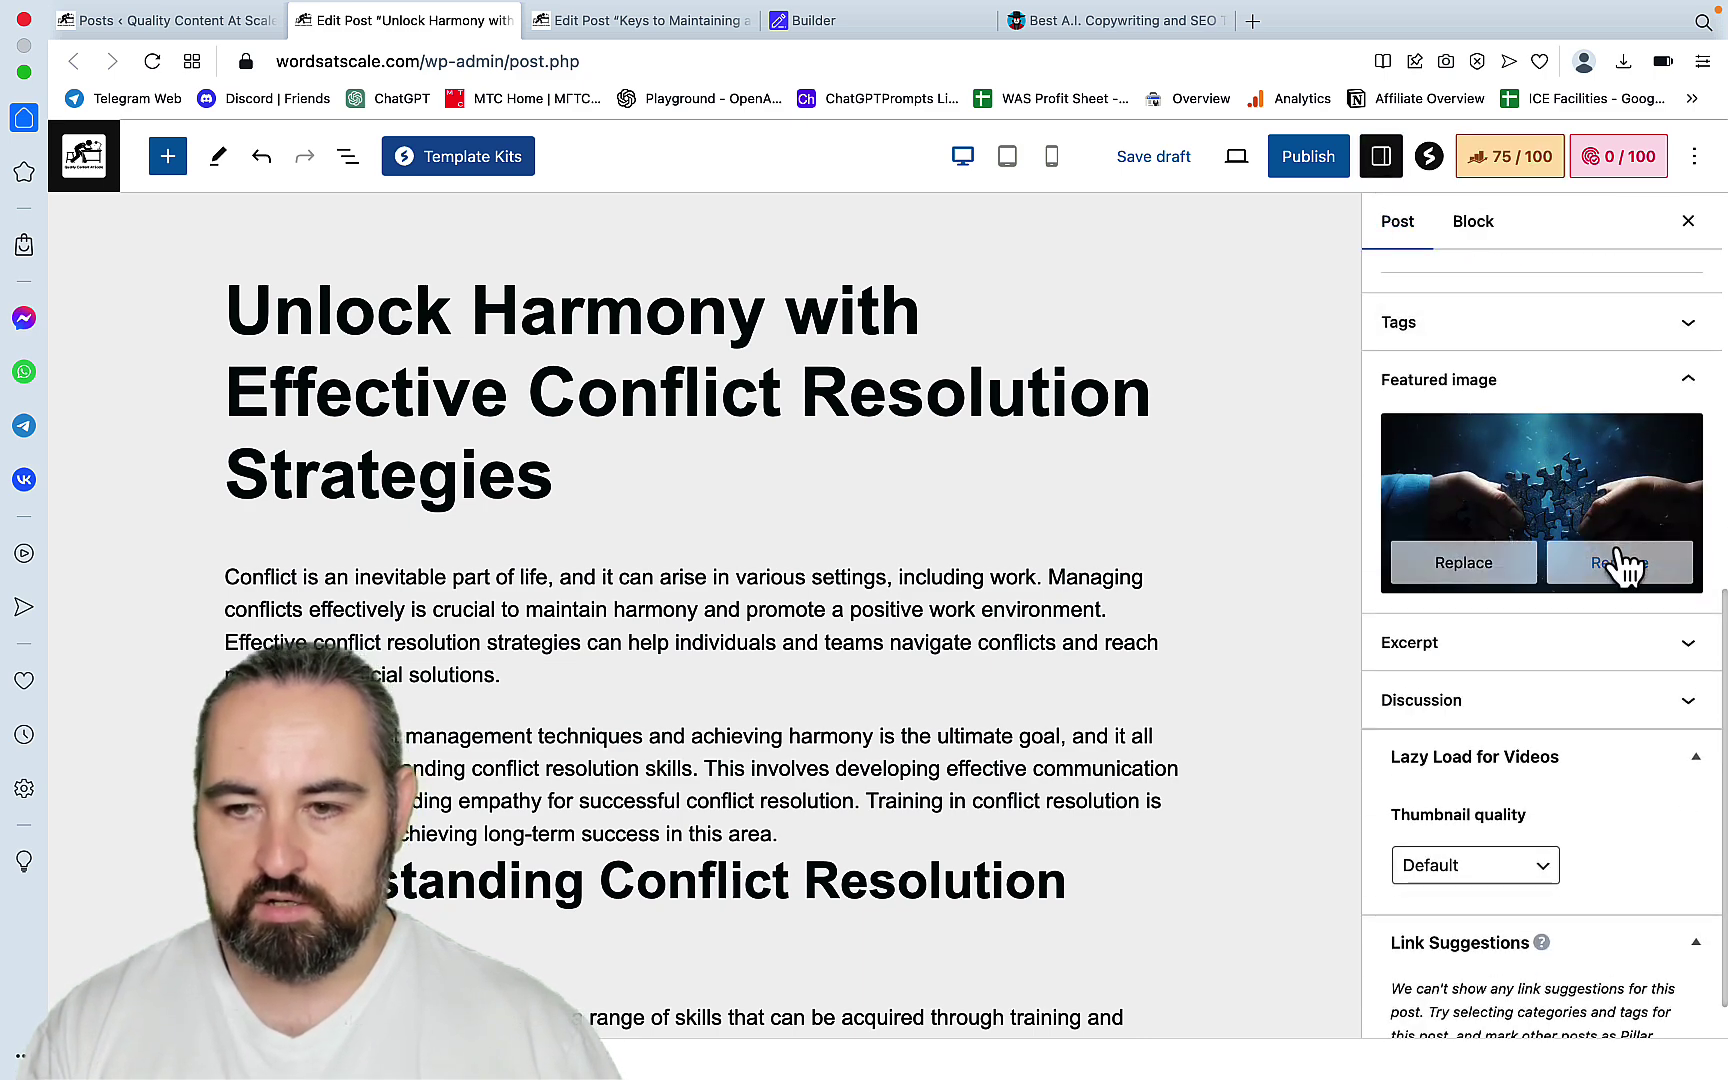
click(1575, 465)
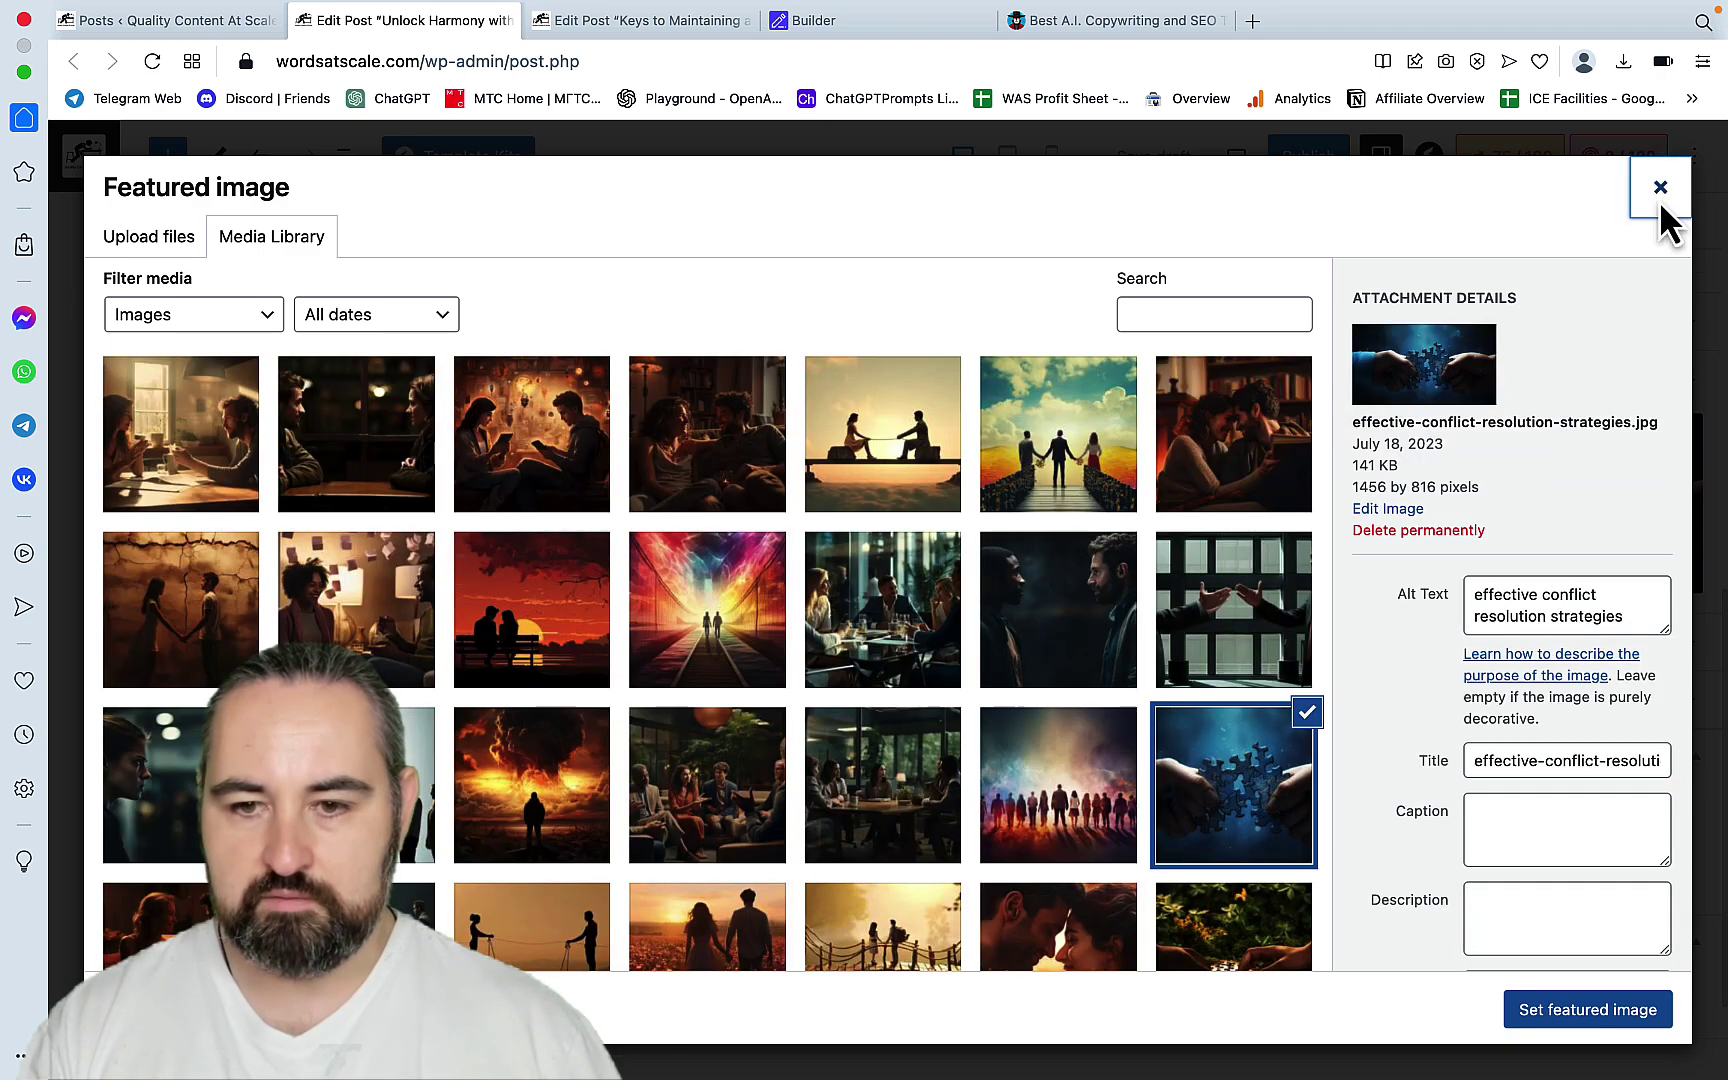
click(1660, 190)
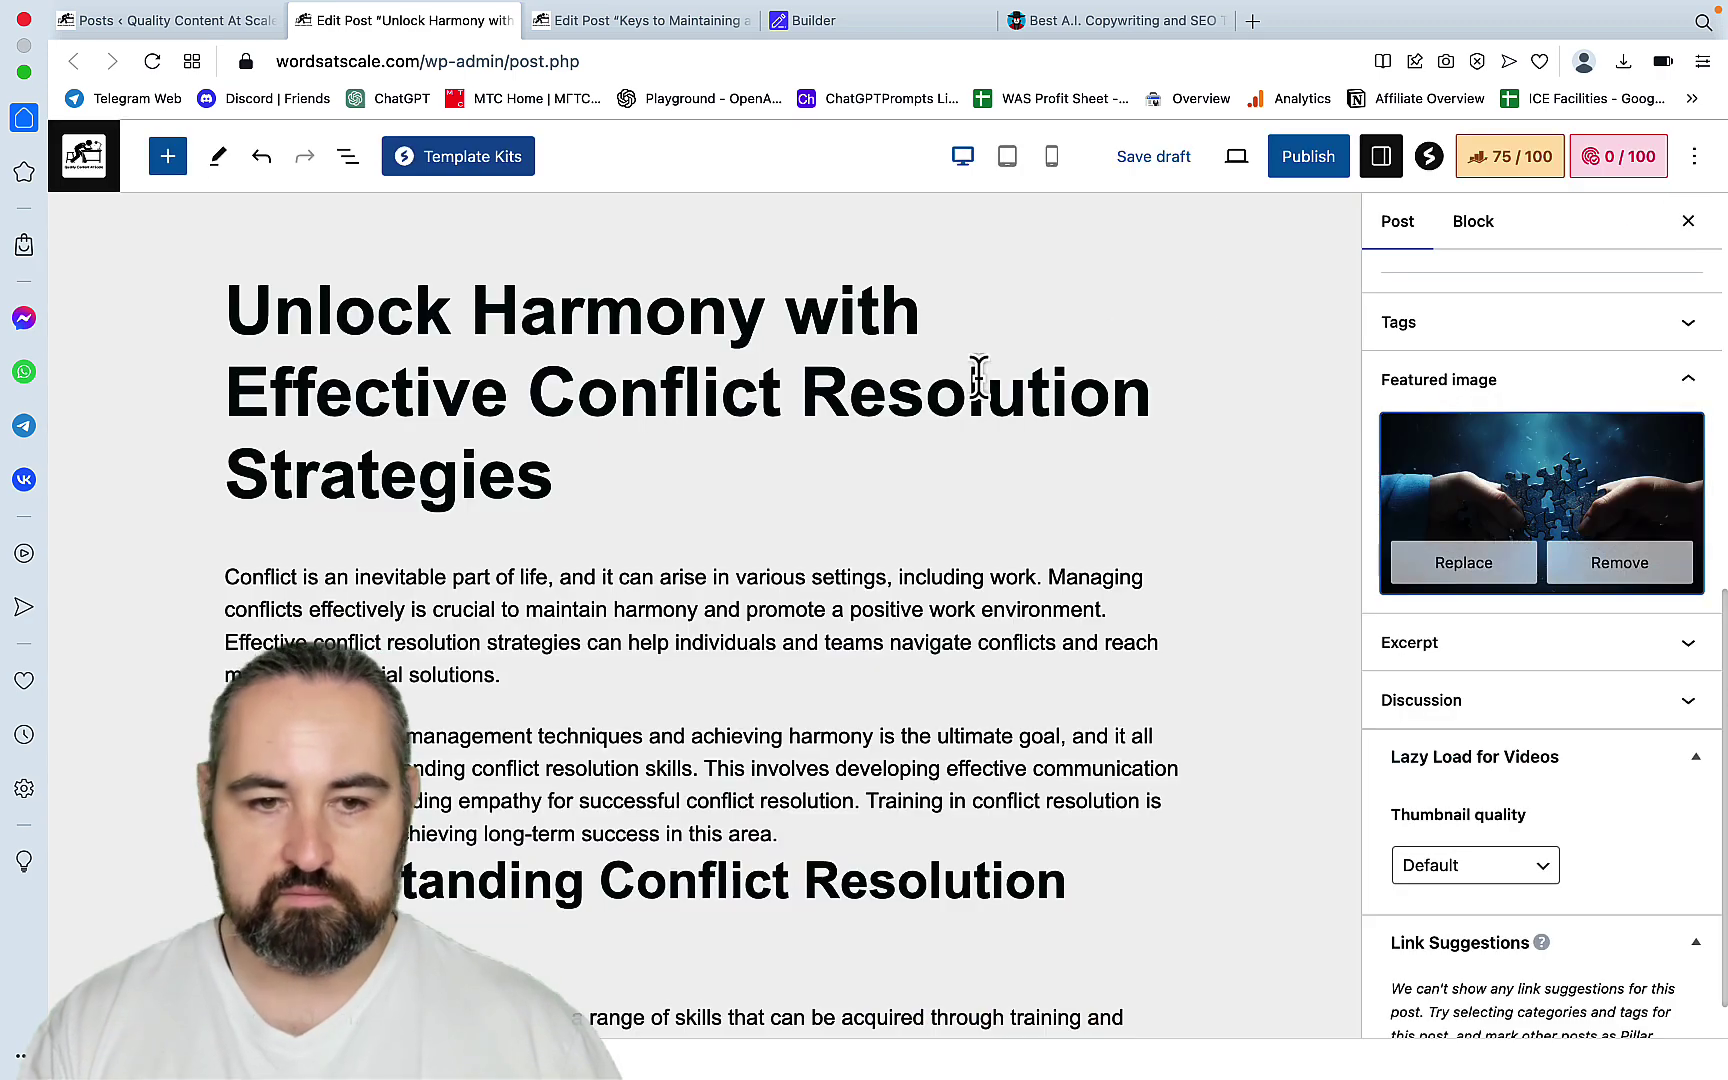
scroll(980, 380, down, 15)
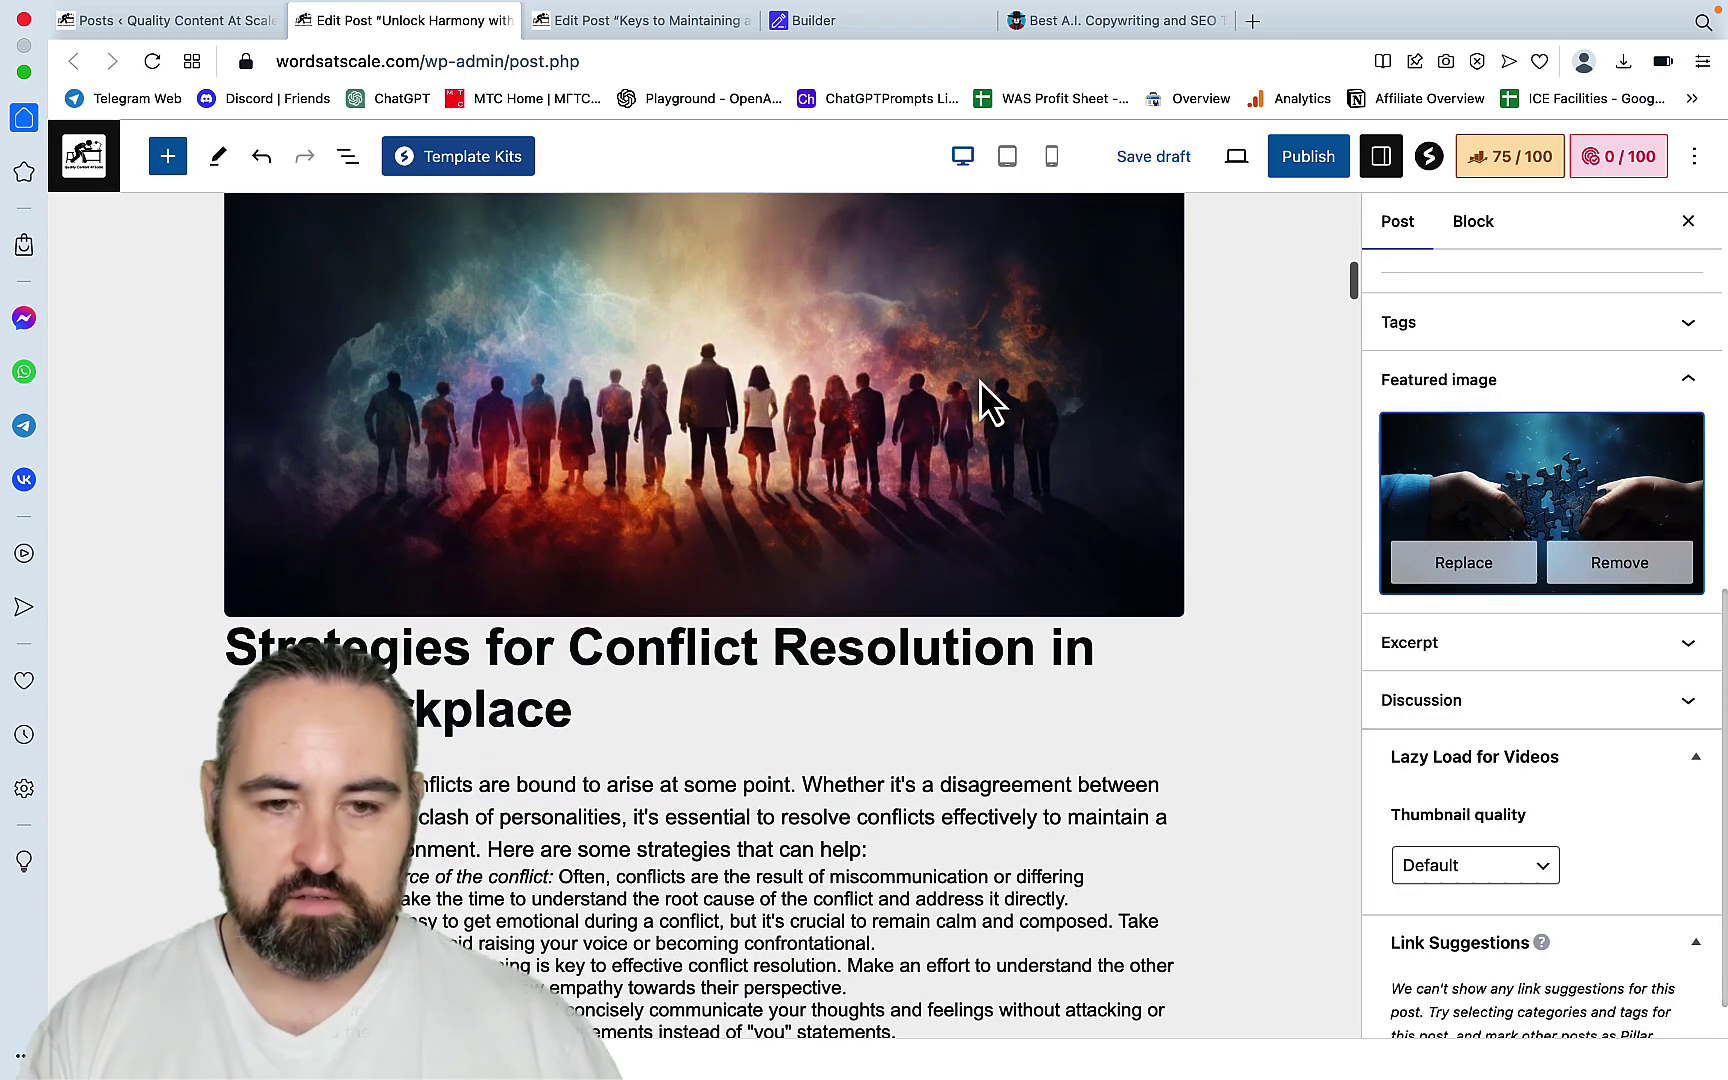
scroll(985, 398, down, 2)
scroll(1060, 525, down, 10)
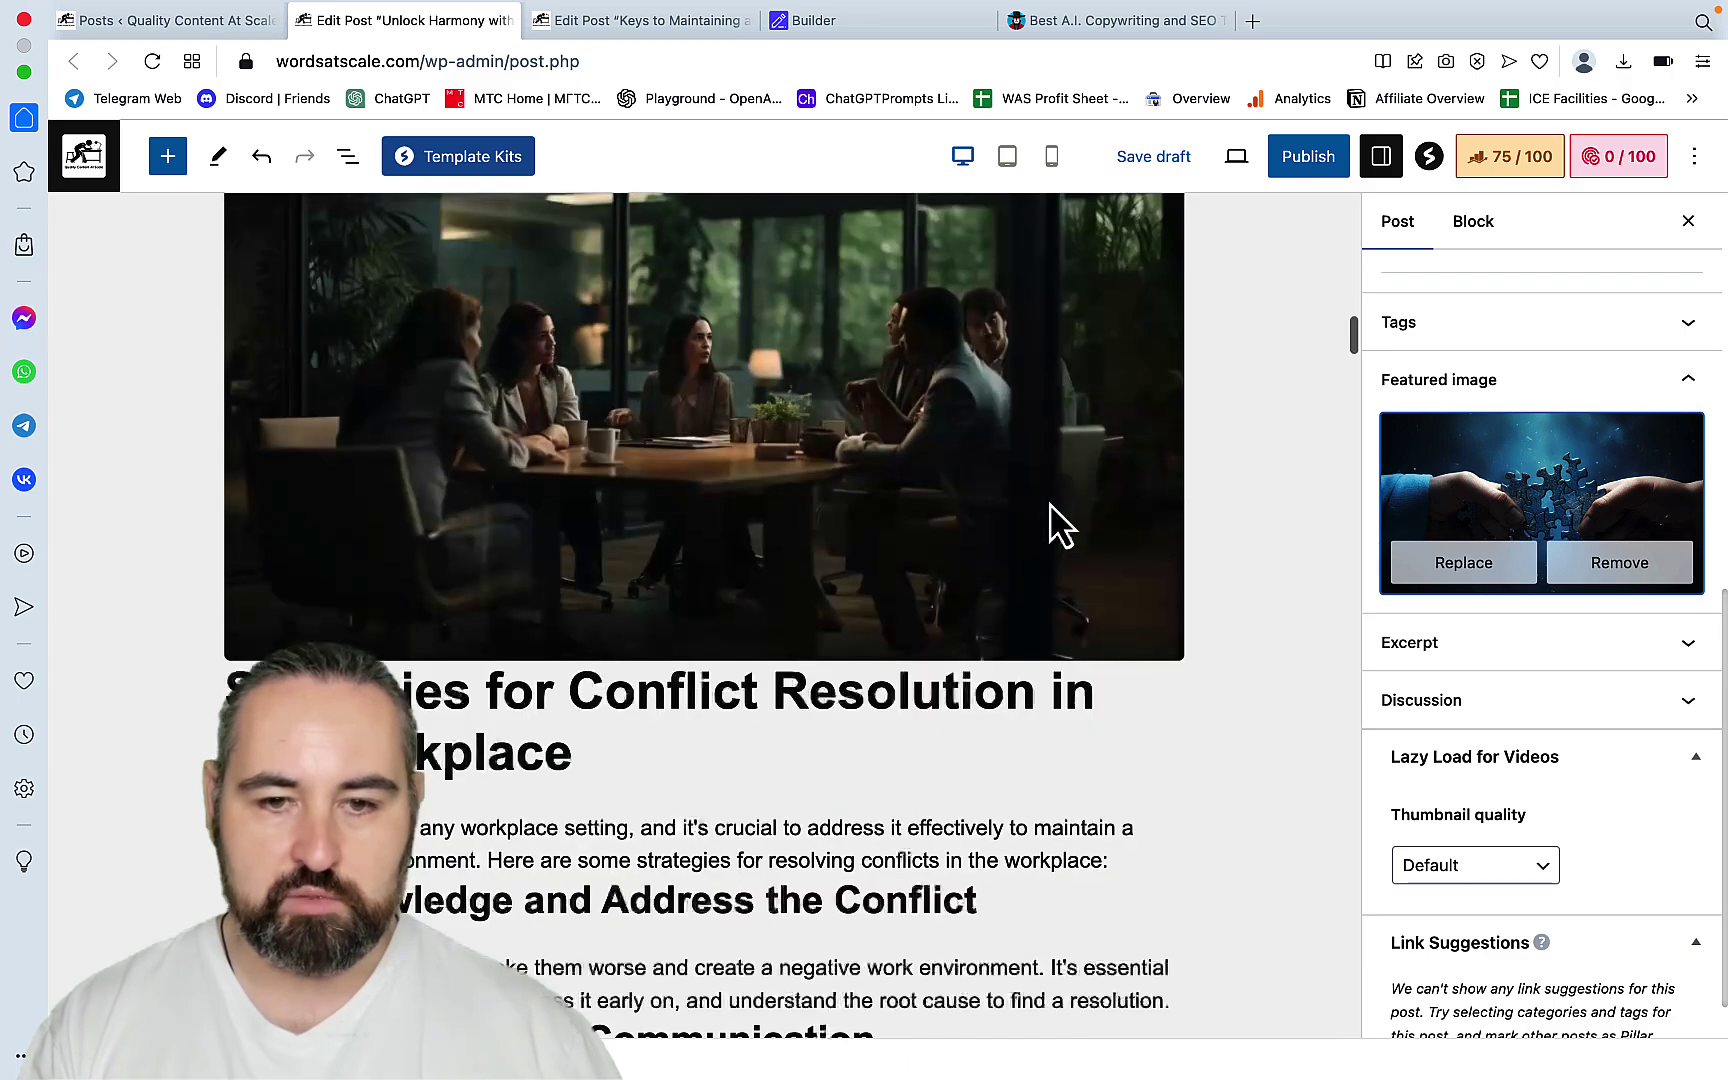
scroll(1060, 525, up, 2)
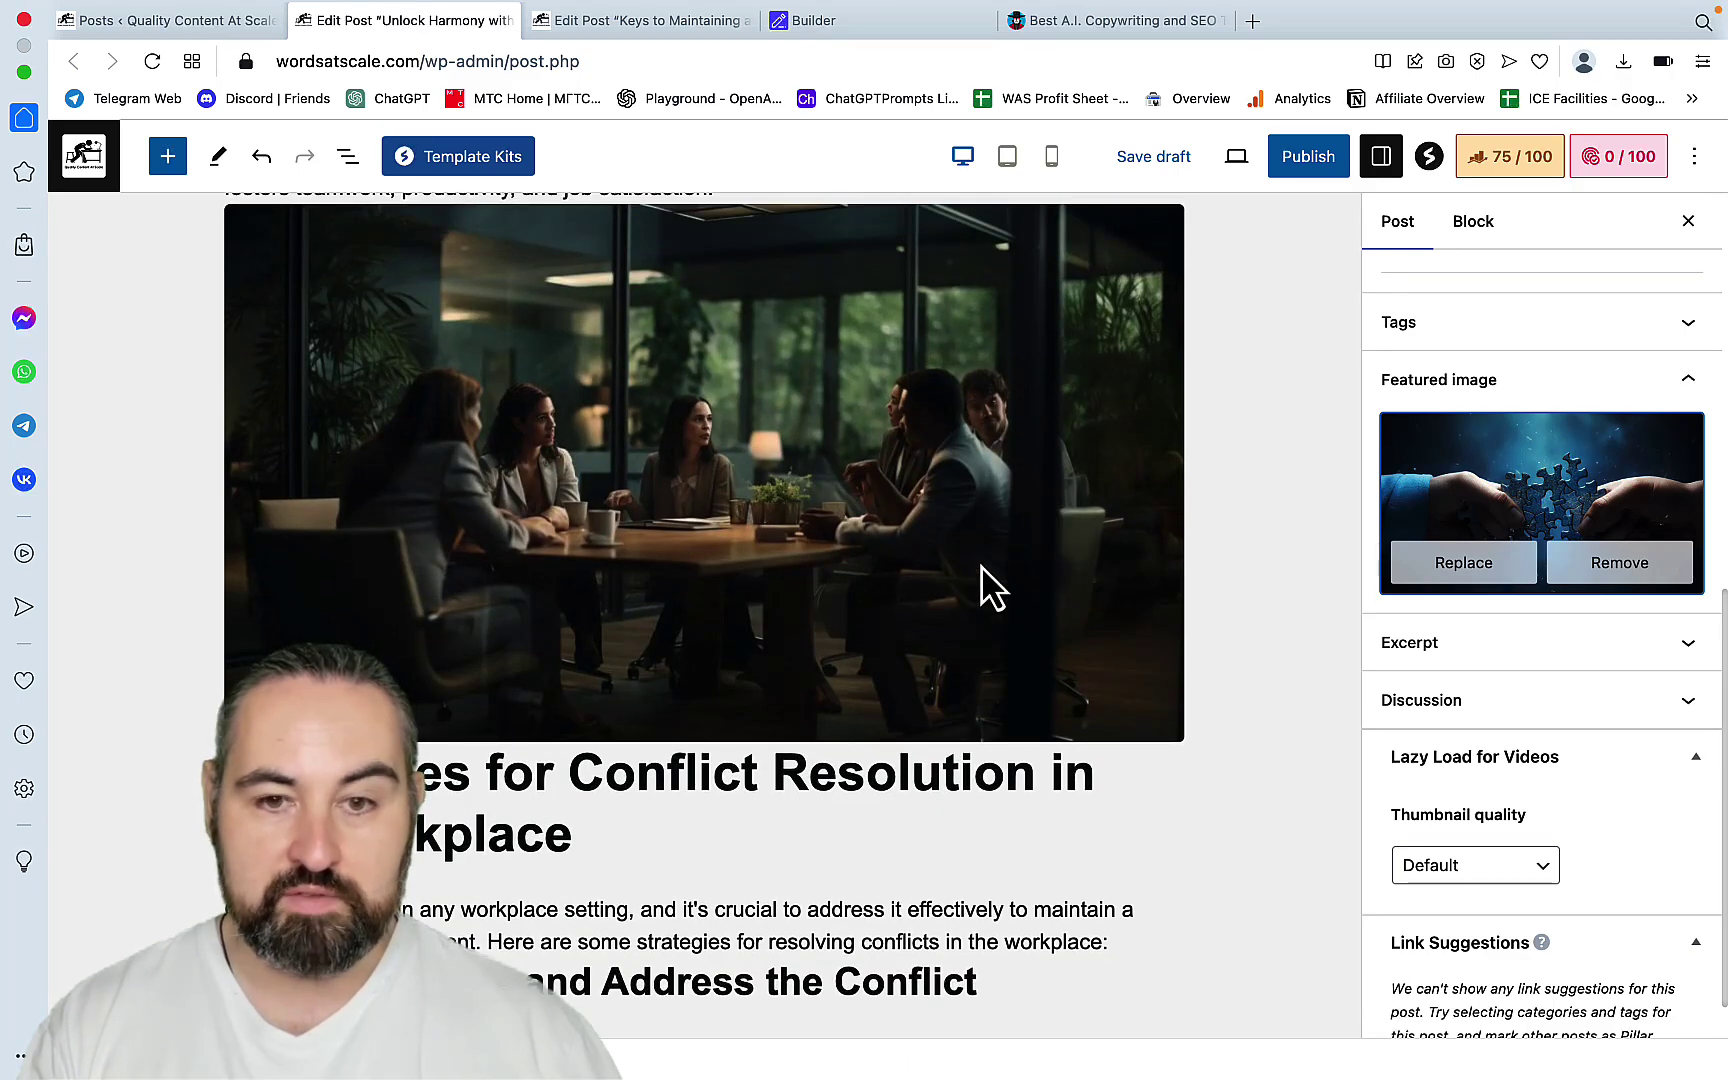
scroll(981, 566, down, 20)
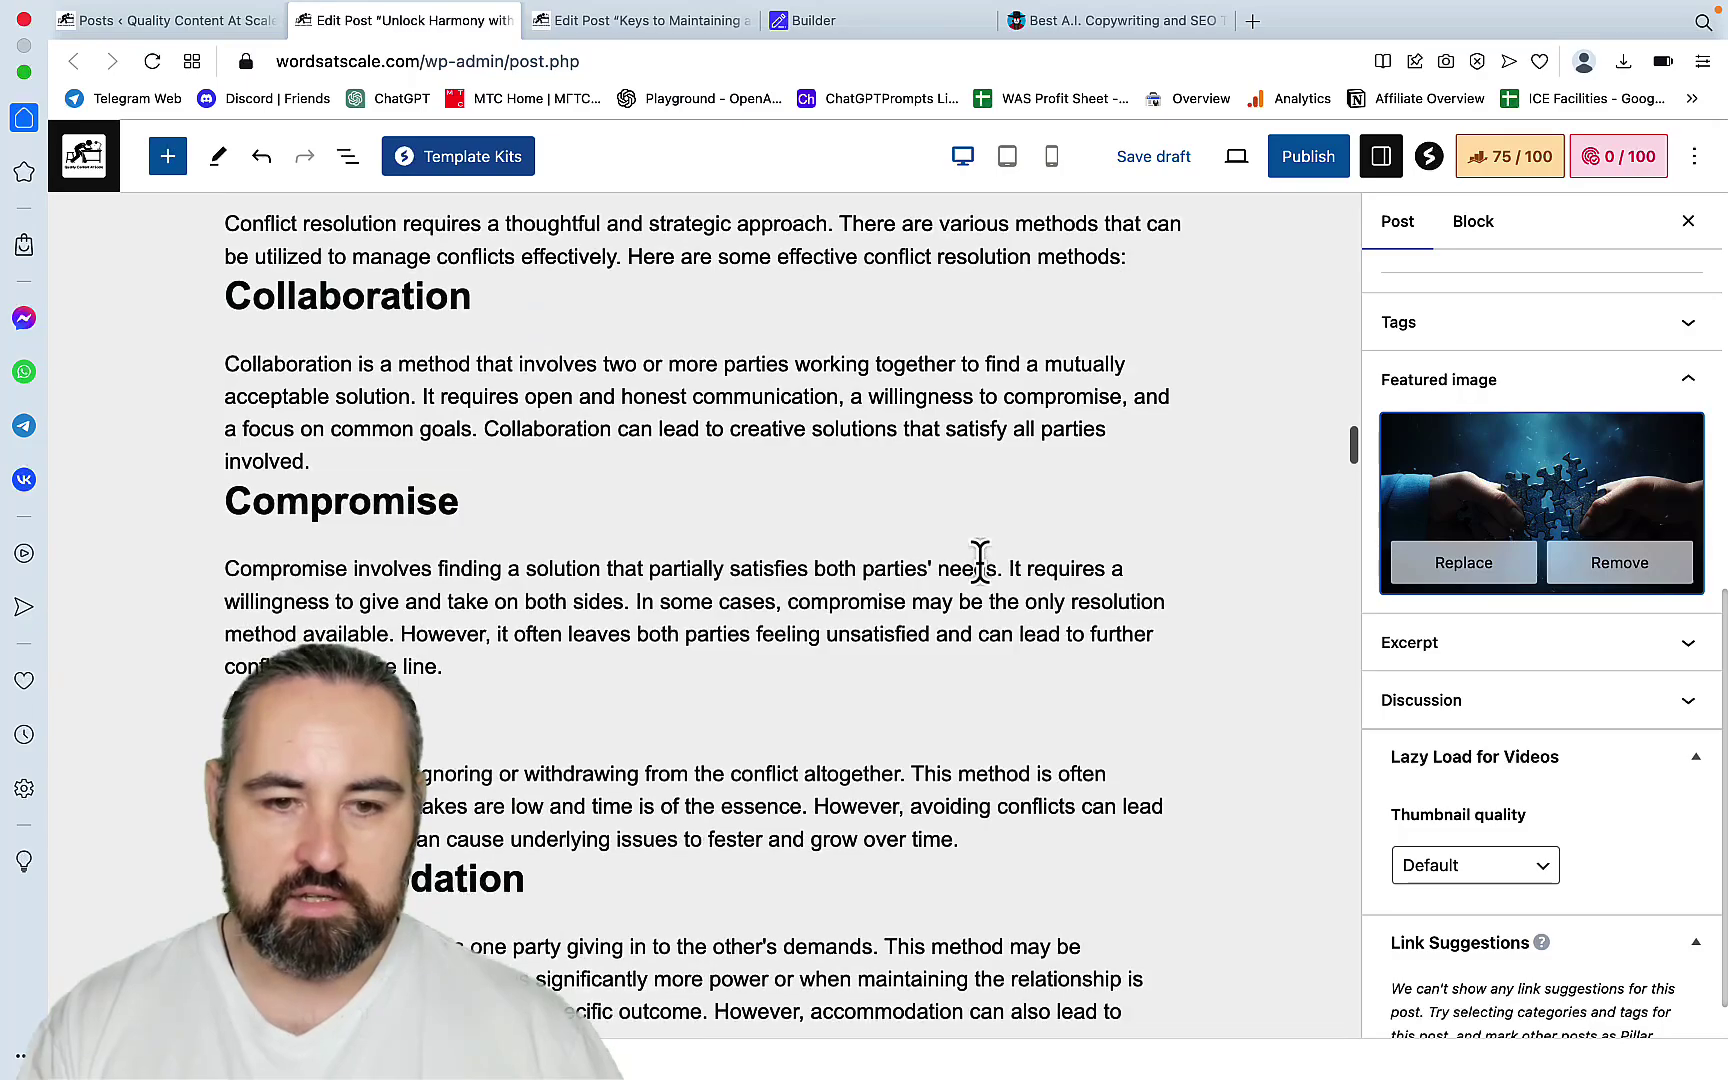
scroll(981, 566, down, 15)
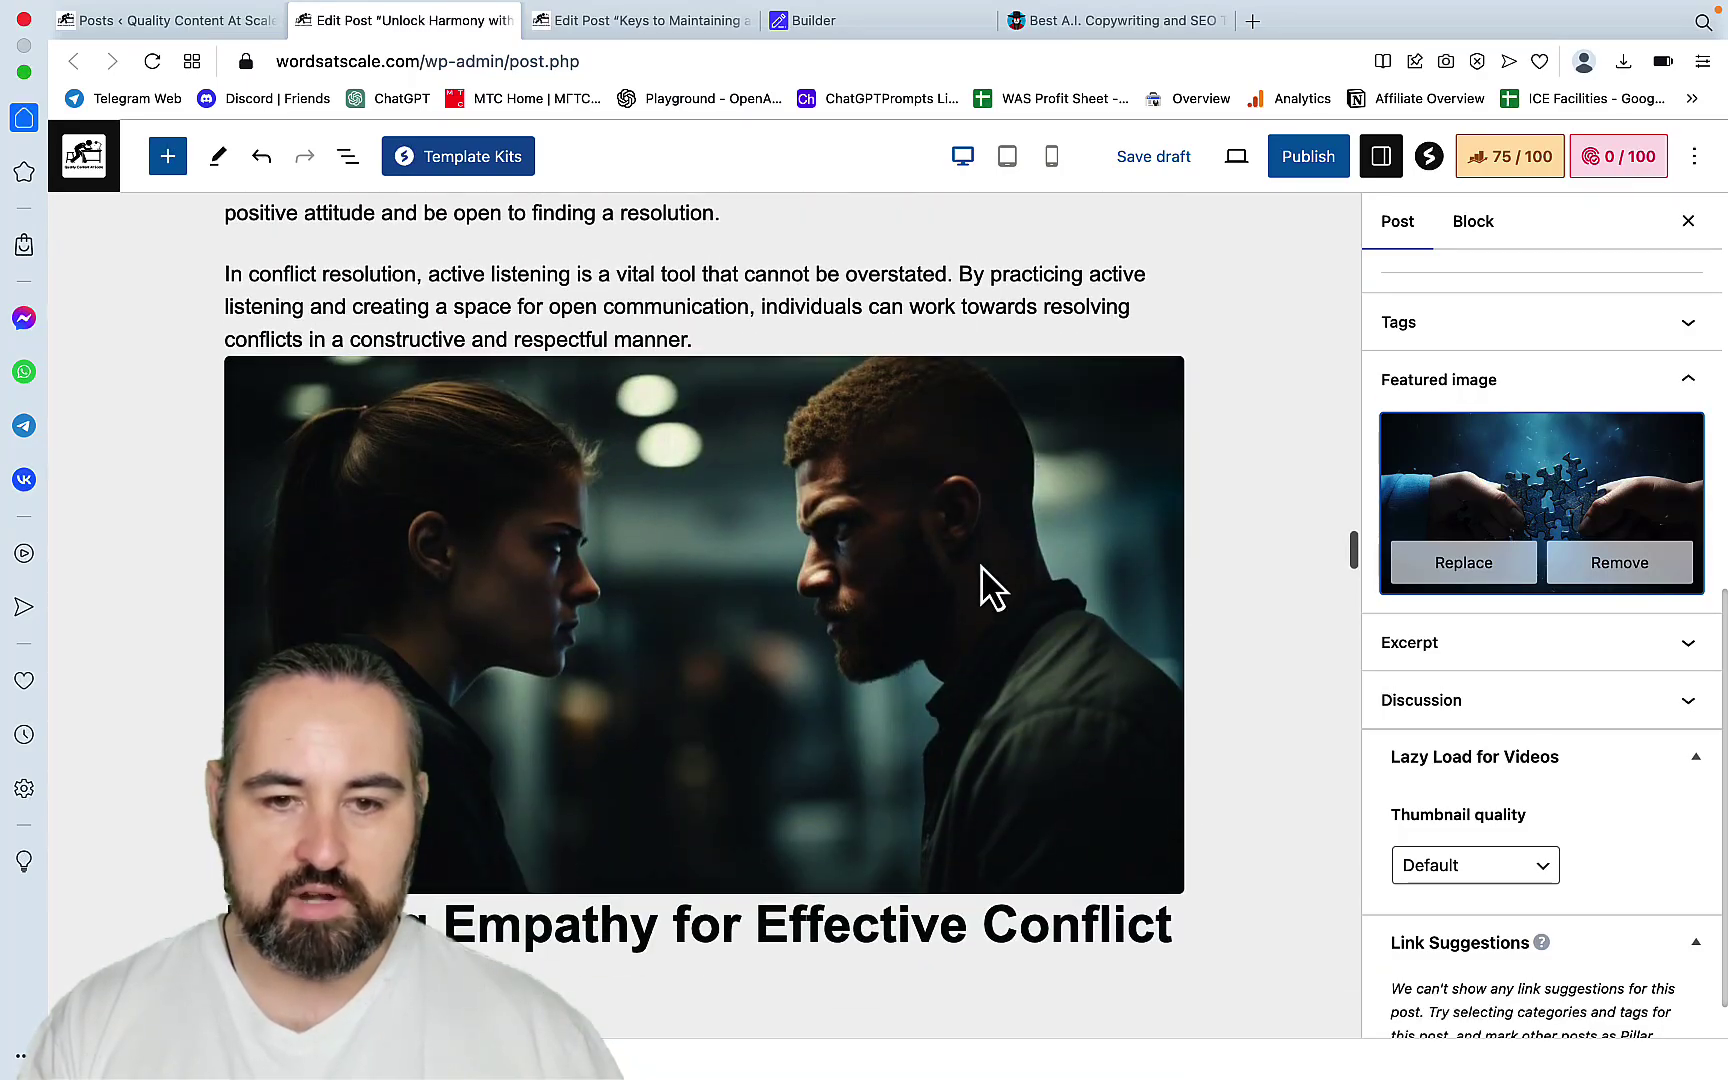
scroll(935, 675, down, 10)
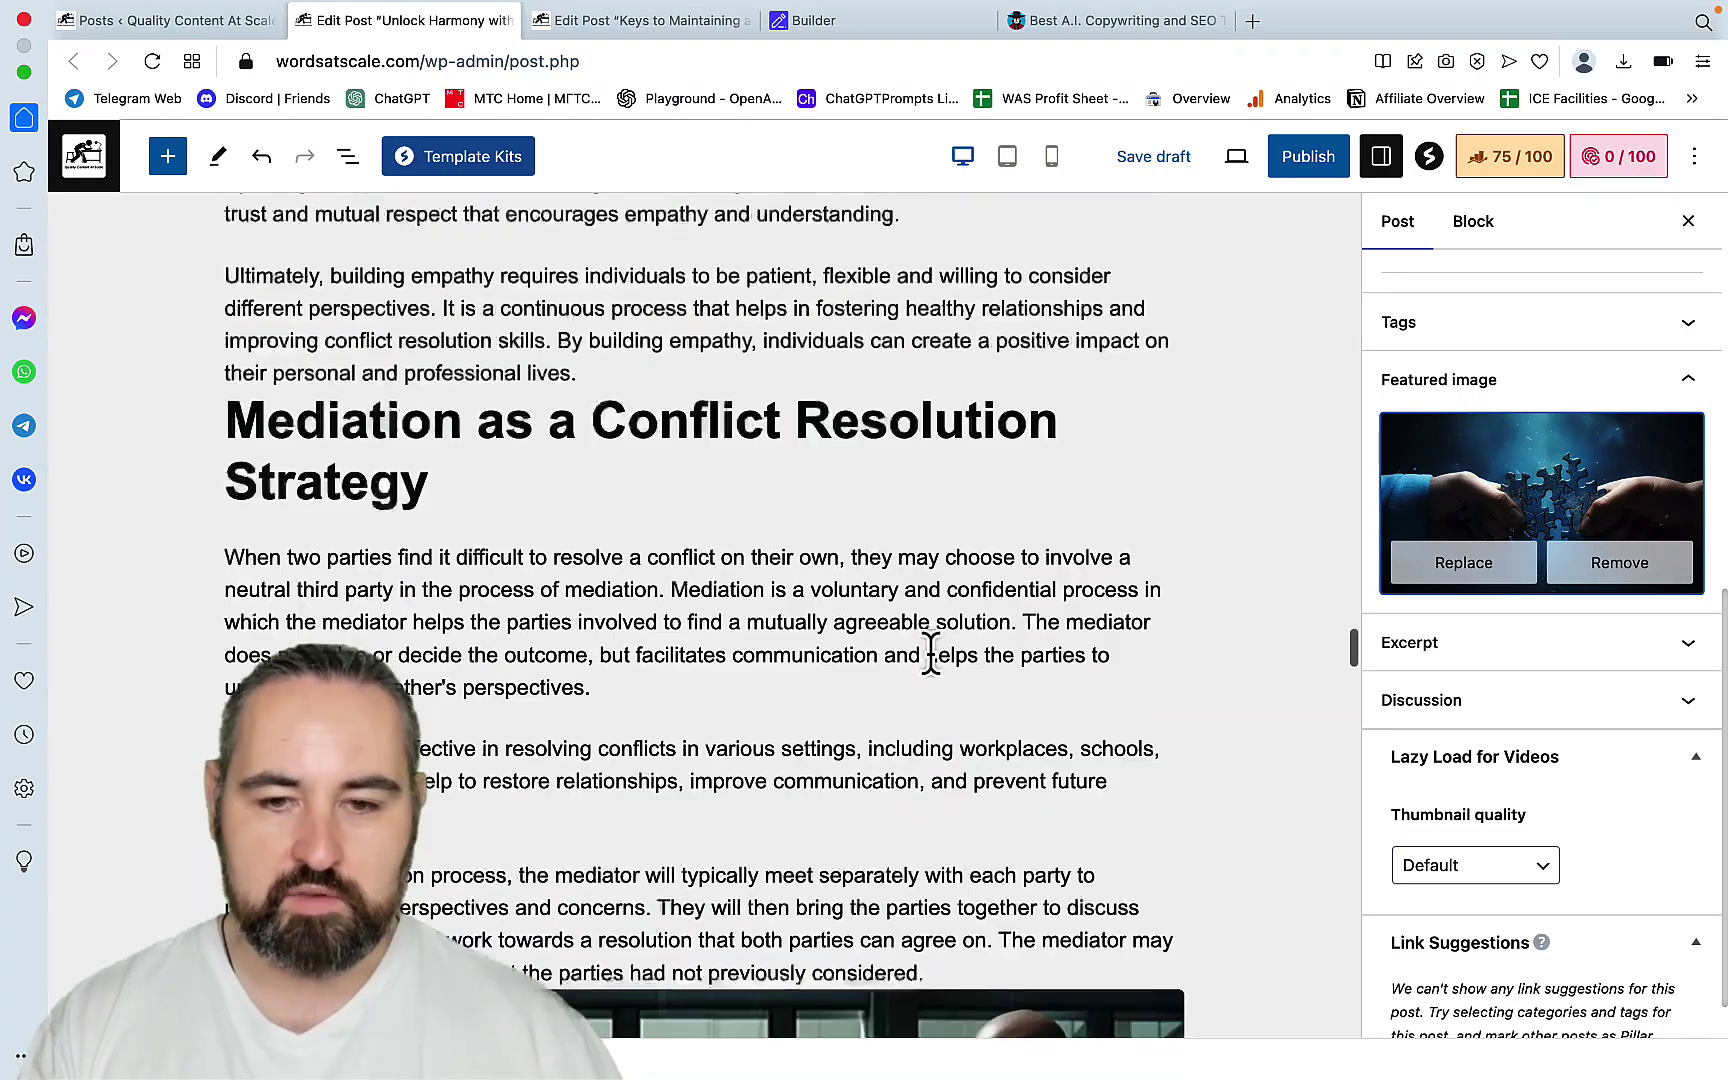
scroll(931, 655, down, 20)
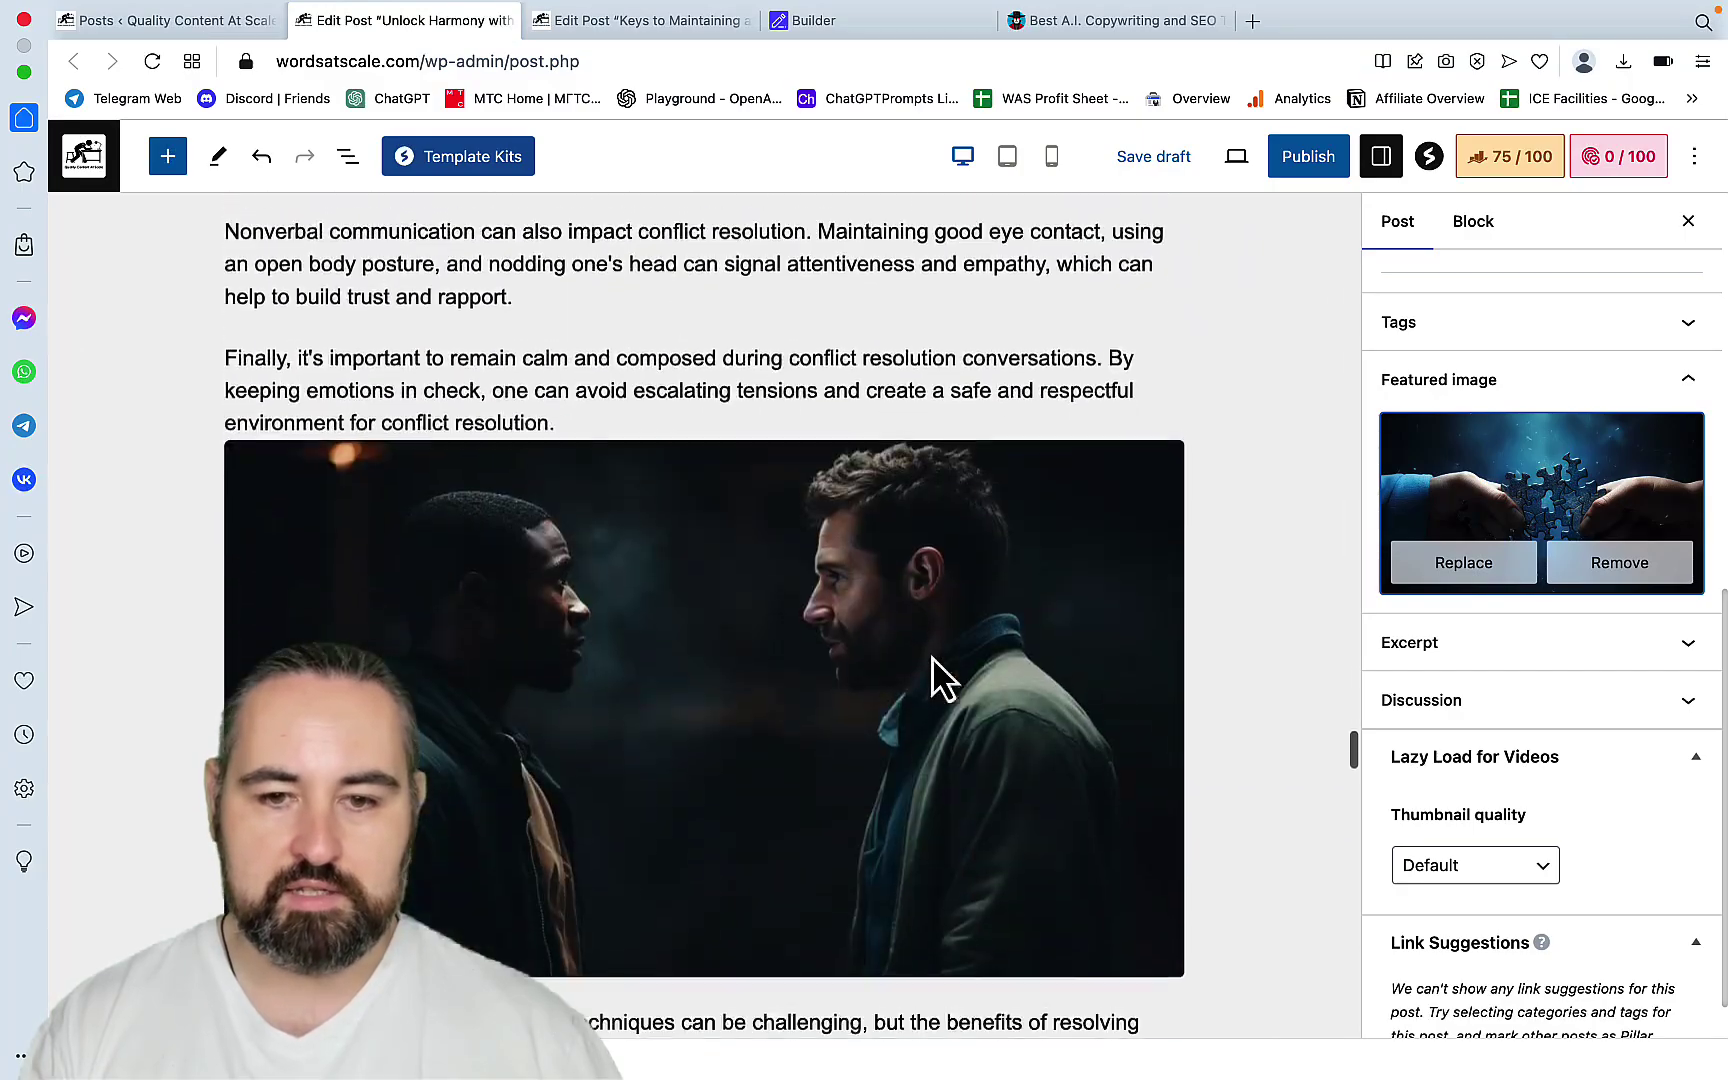
scroll(932, 657, down, 20)
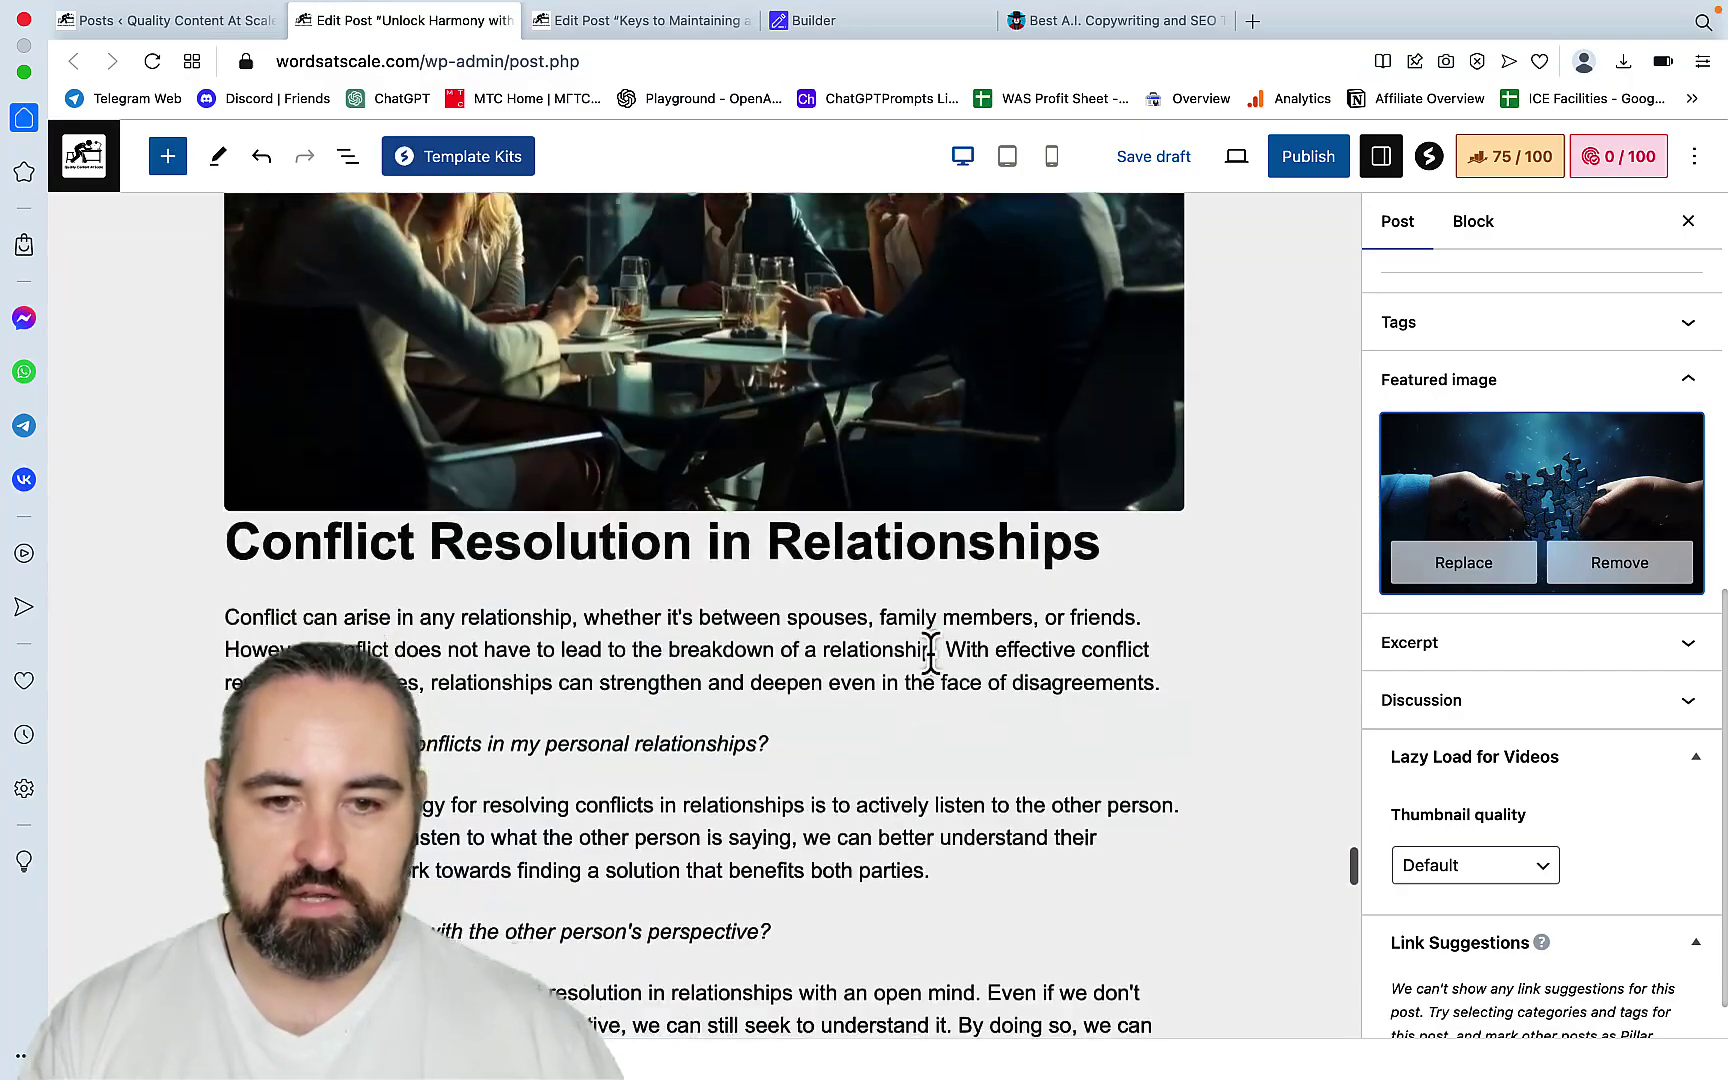
scroll(931, 655, down, 10)
scroll(931, 655, up, 2)
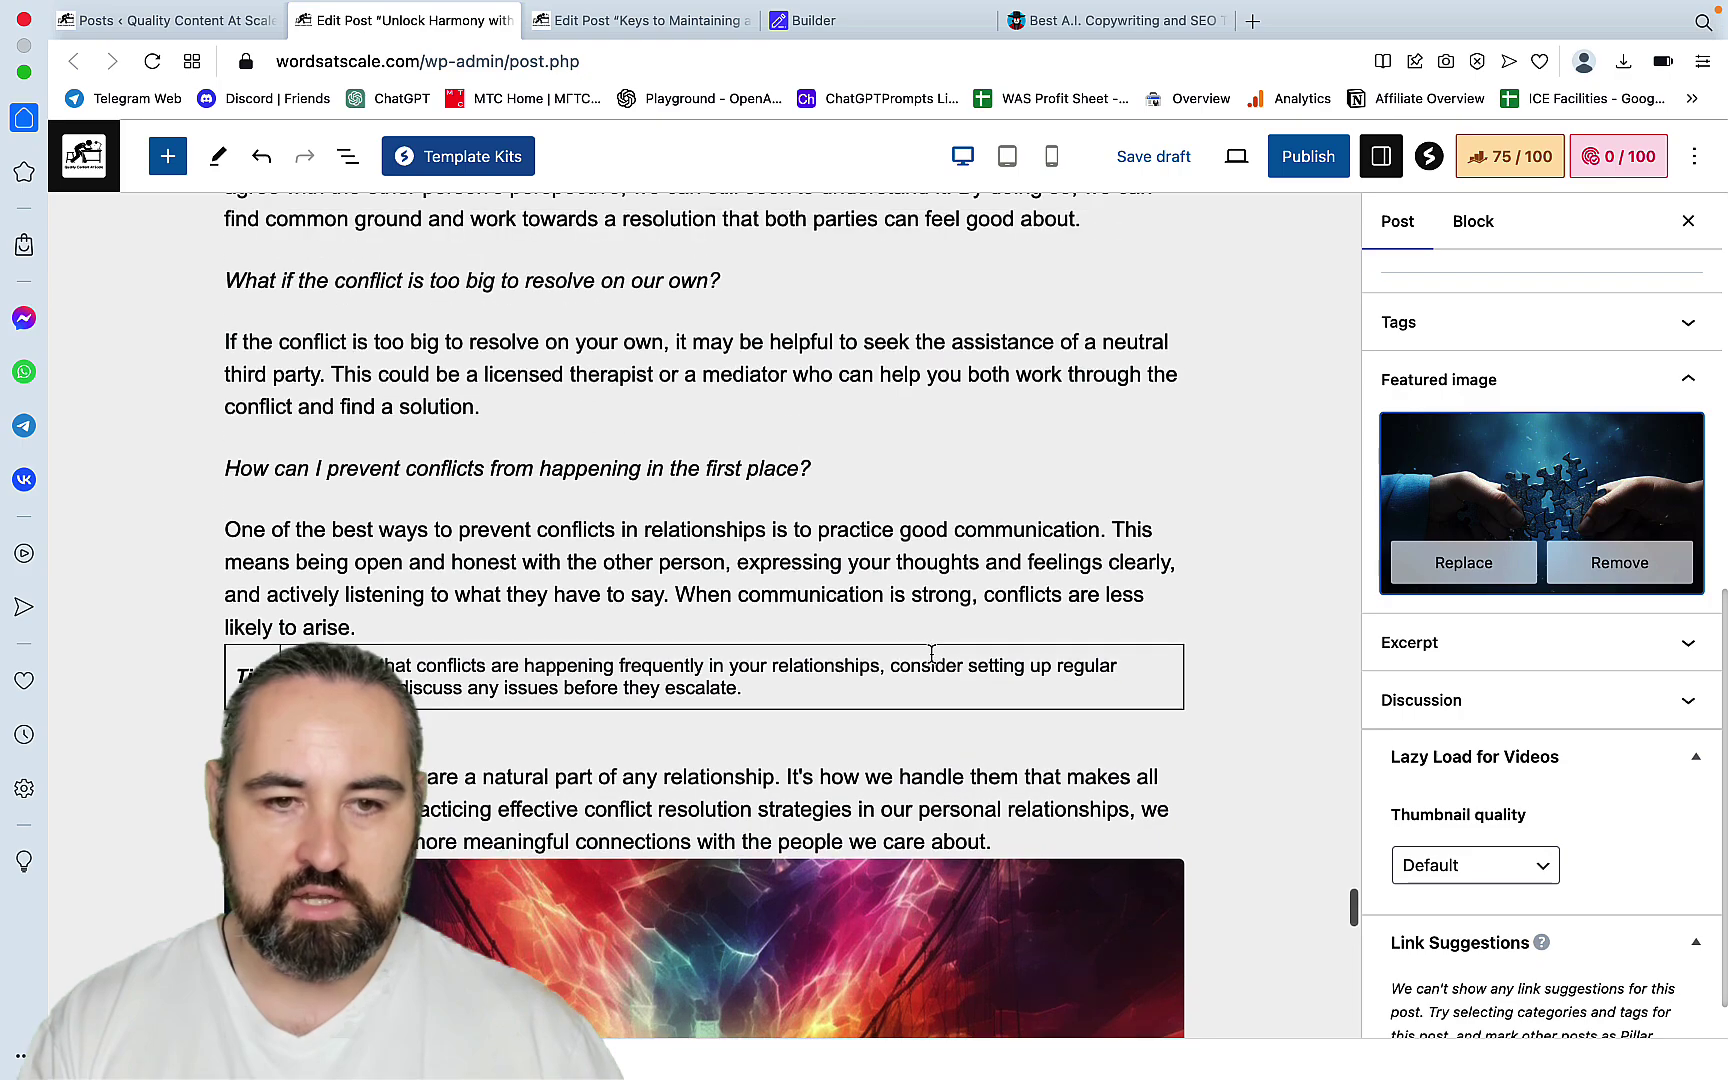
scroll(698, 506, down, 15)
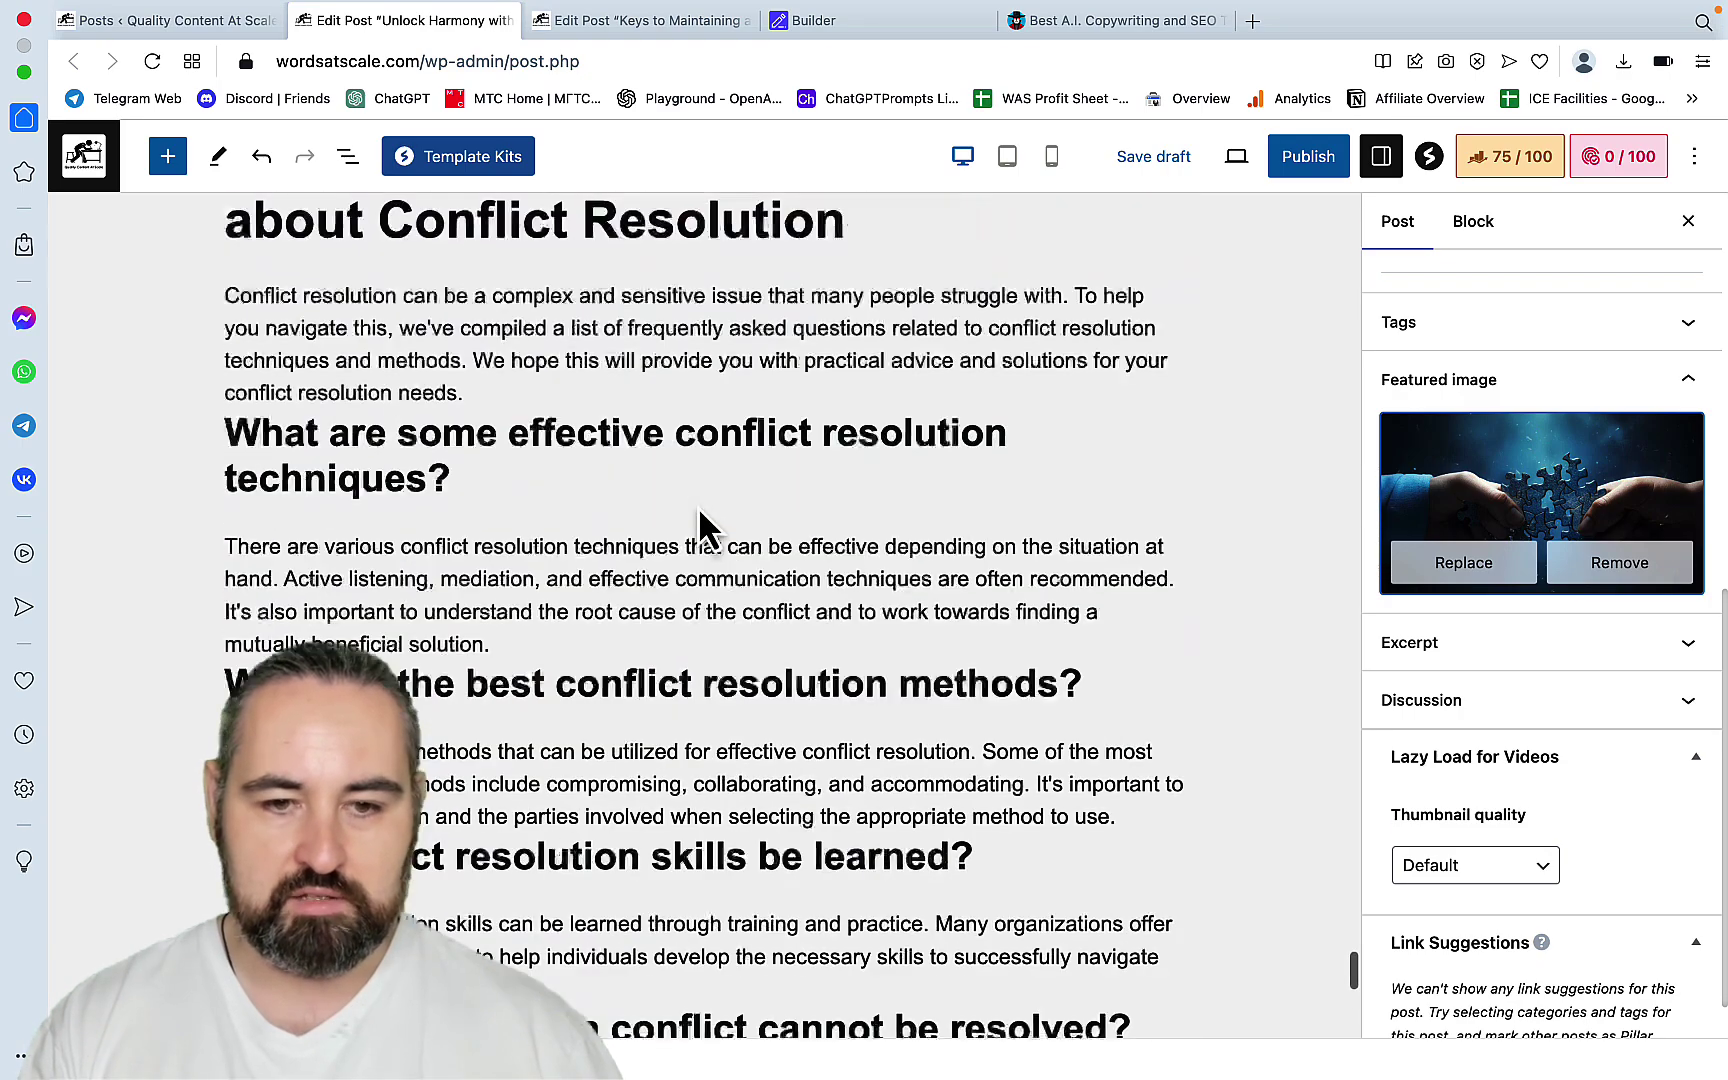
scroll(694, 490, up, 20)
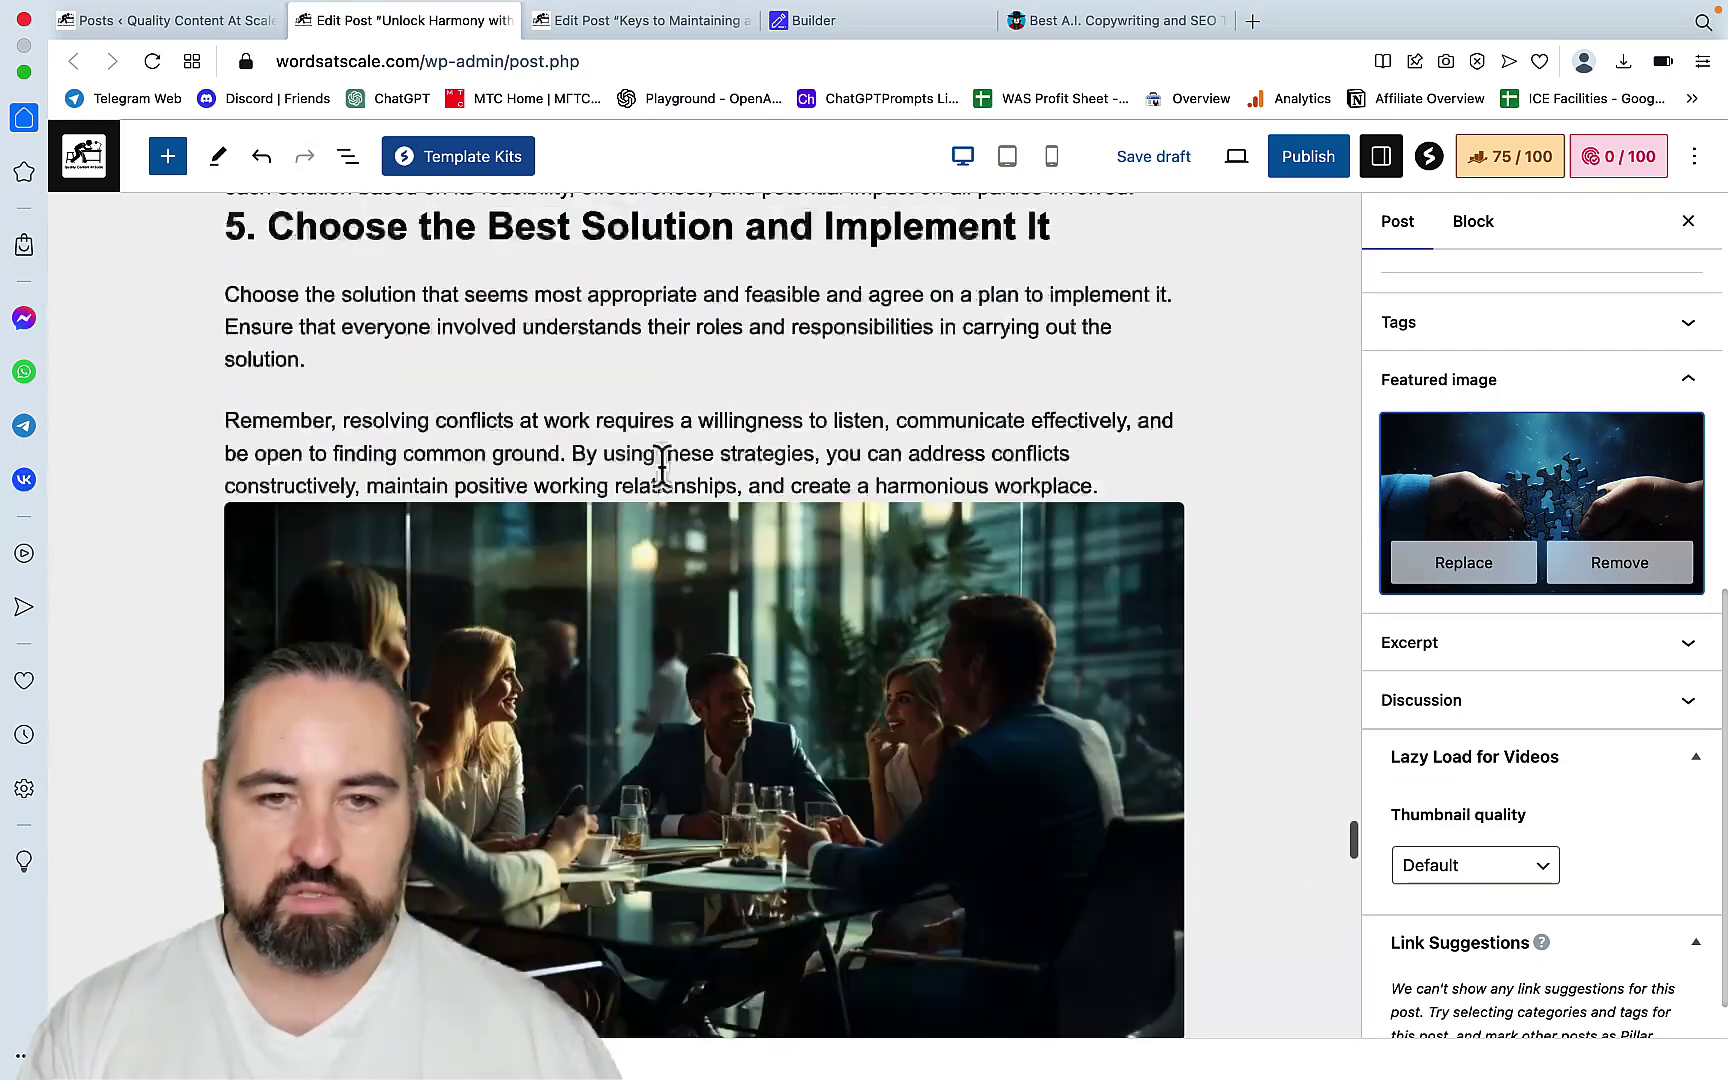
Step: Close the conflict resolution draft without saving and show the communication post's 77/100 Rank Math score
click(304, 22)
key(Return)
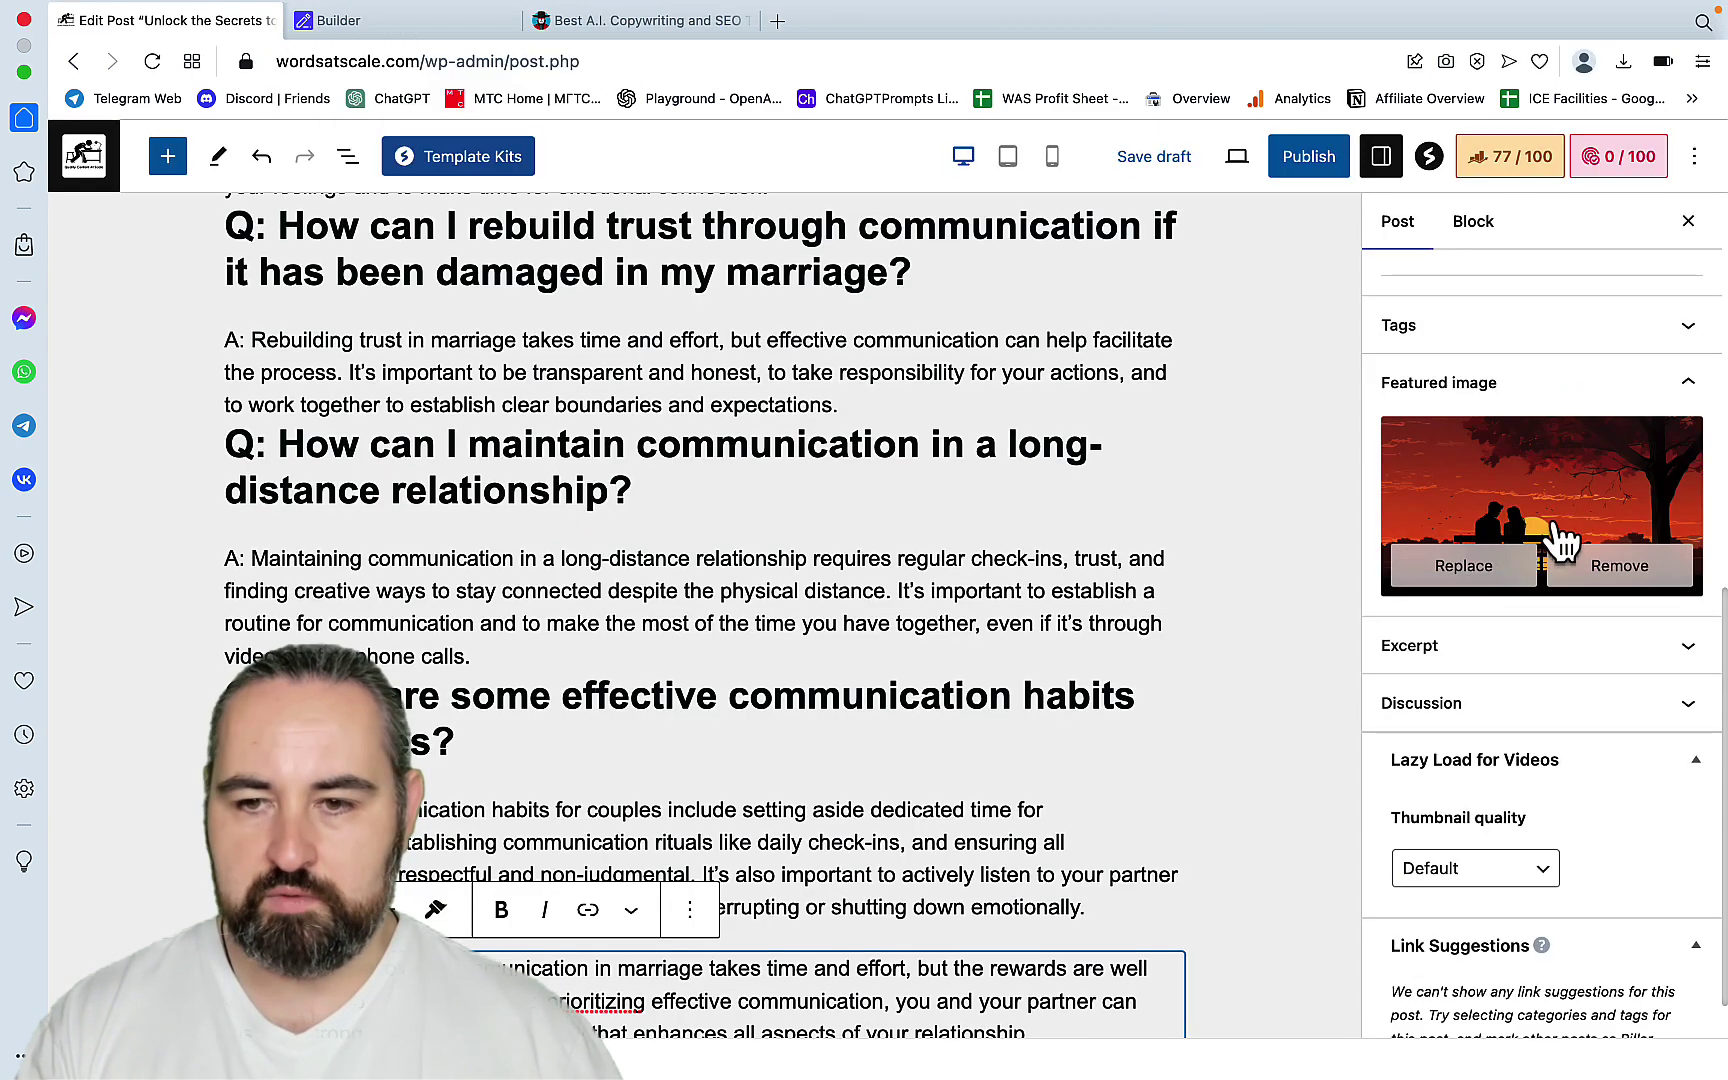
click(1507, 160)
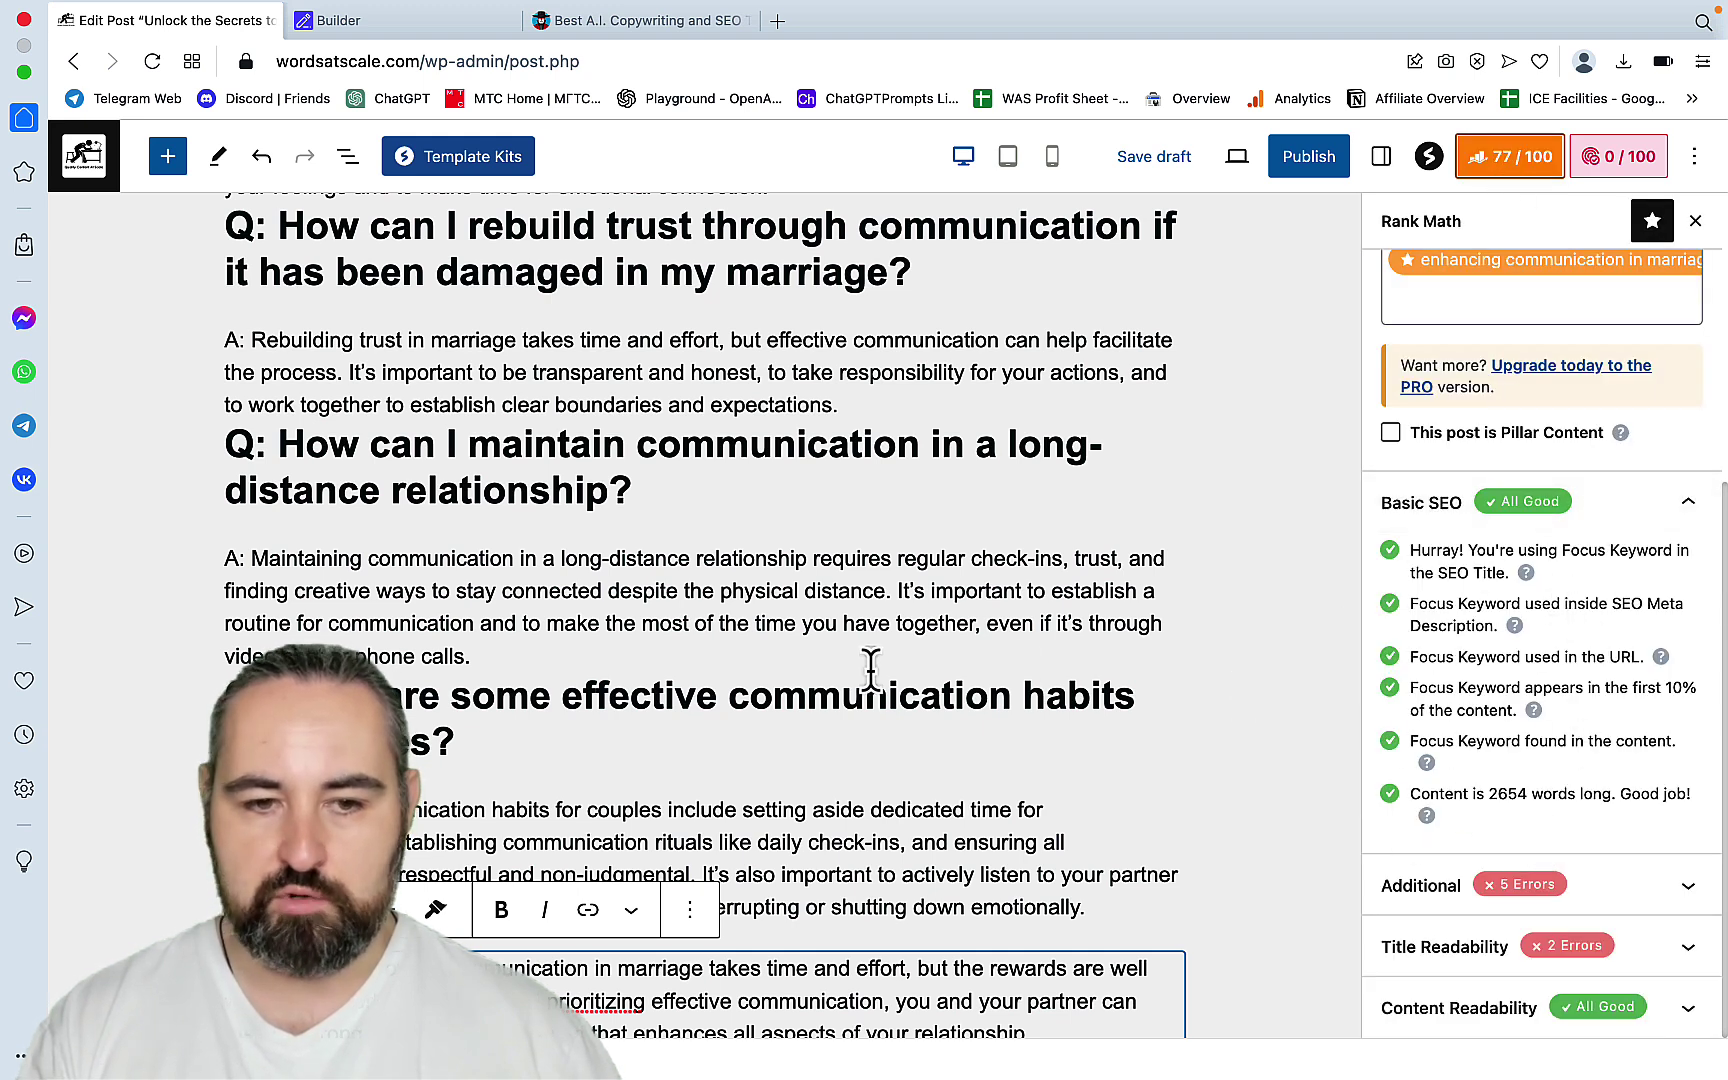
Step: Scroll through the 2654-word marriage communication draft, including its Use "I" Statements section
scroll(875, 690, up, 15)
scroll(892, 740, up, 20)
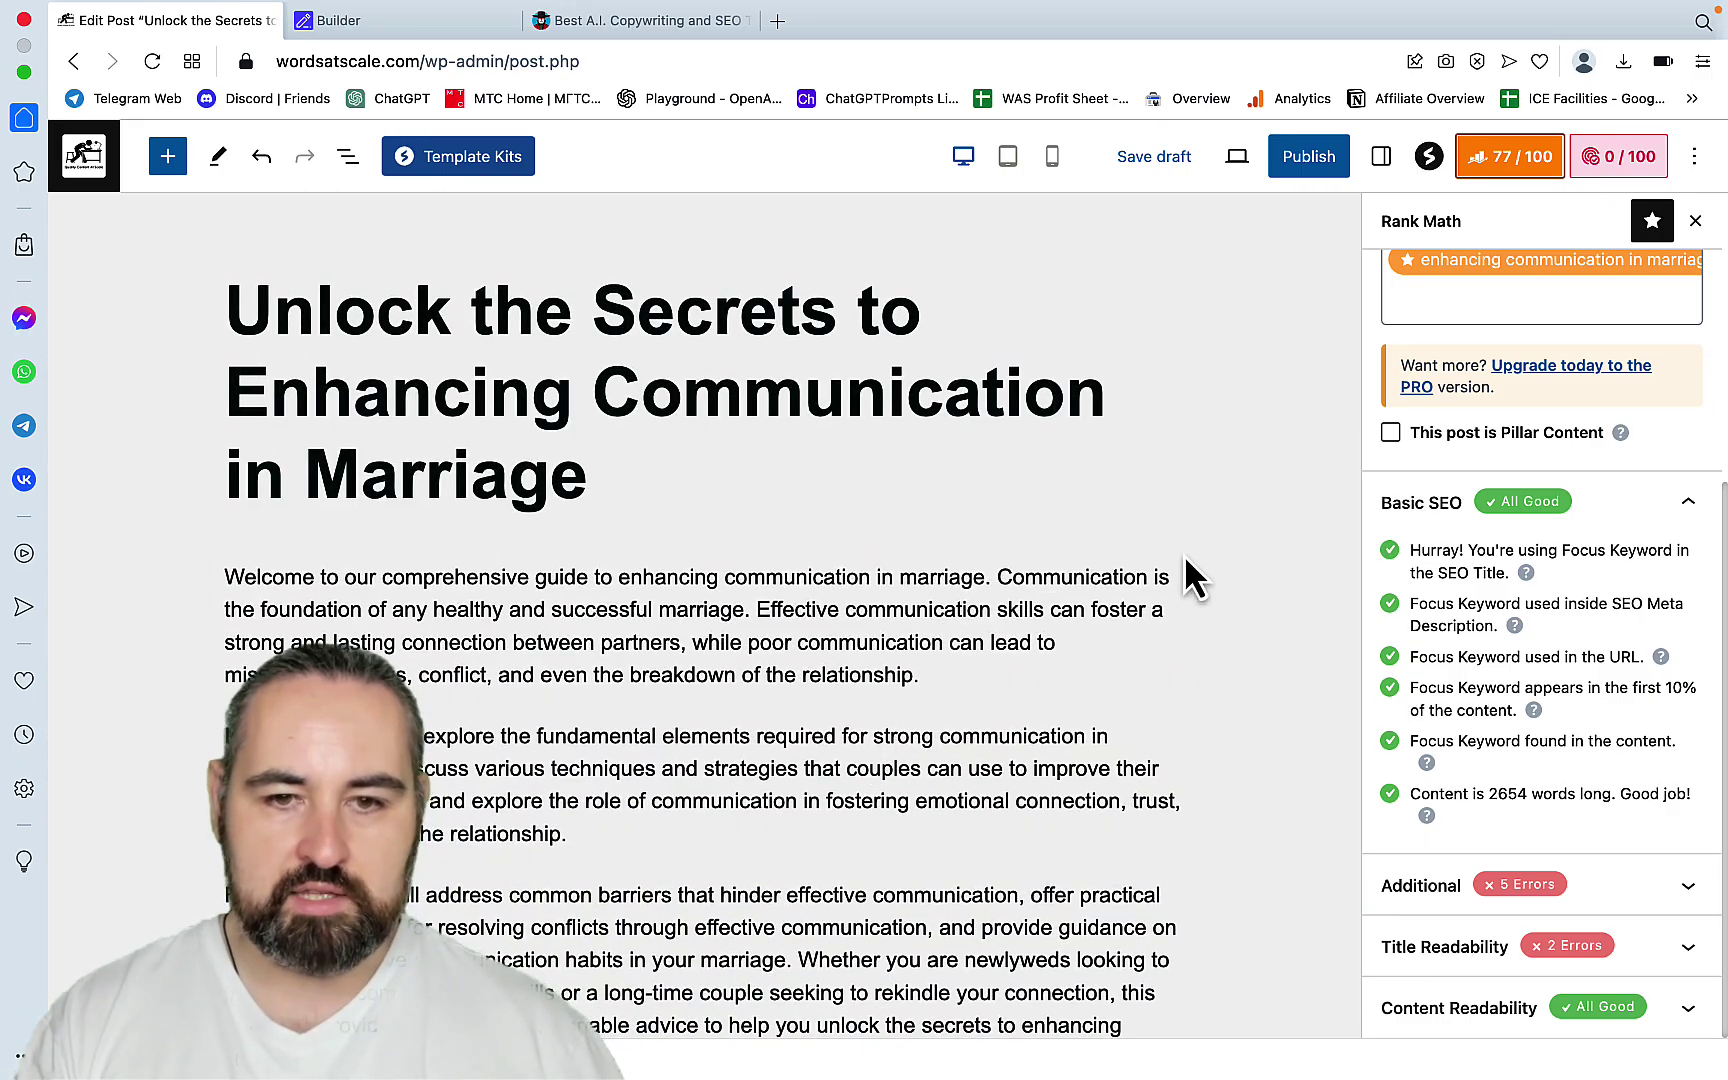
scroll(1184, 556, down, 20)
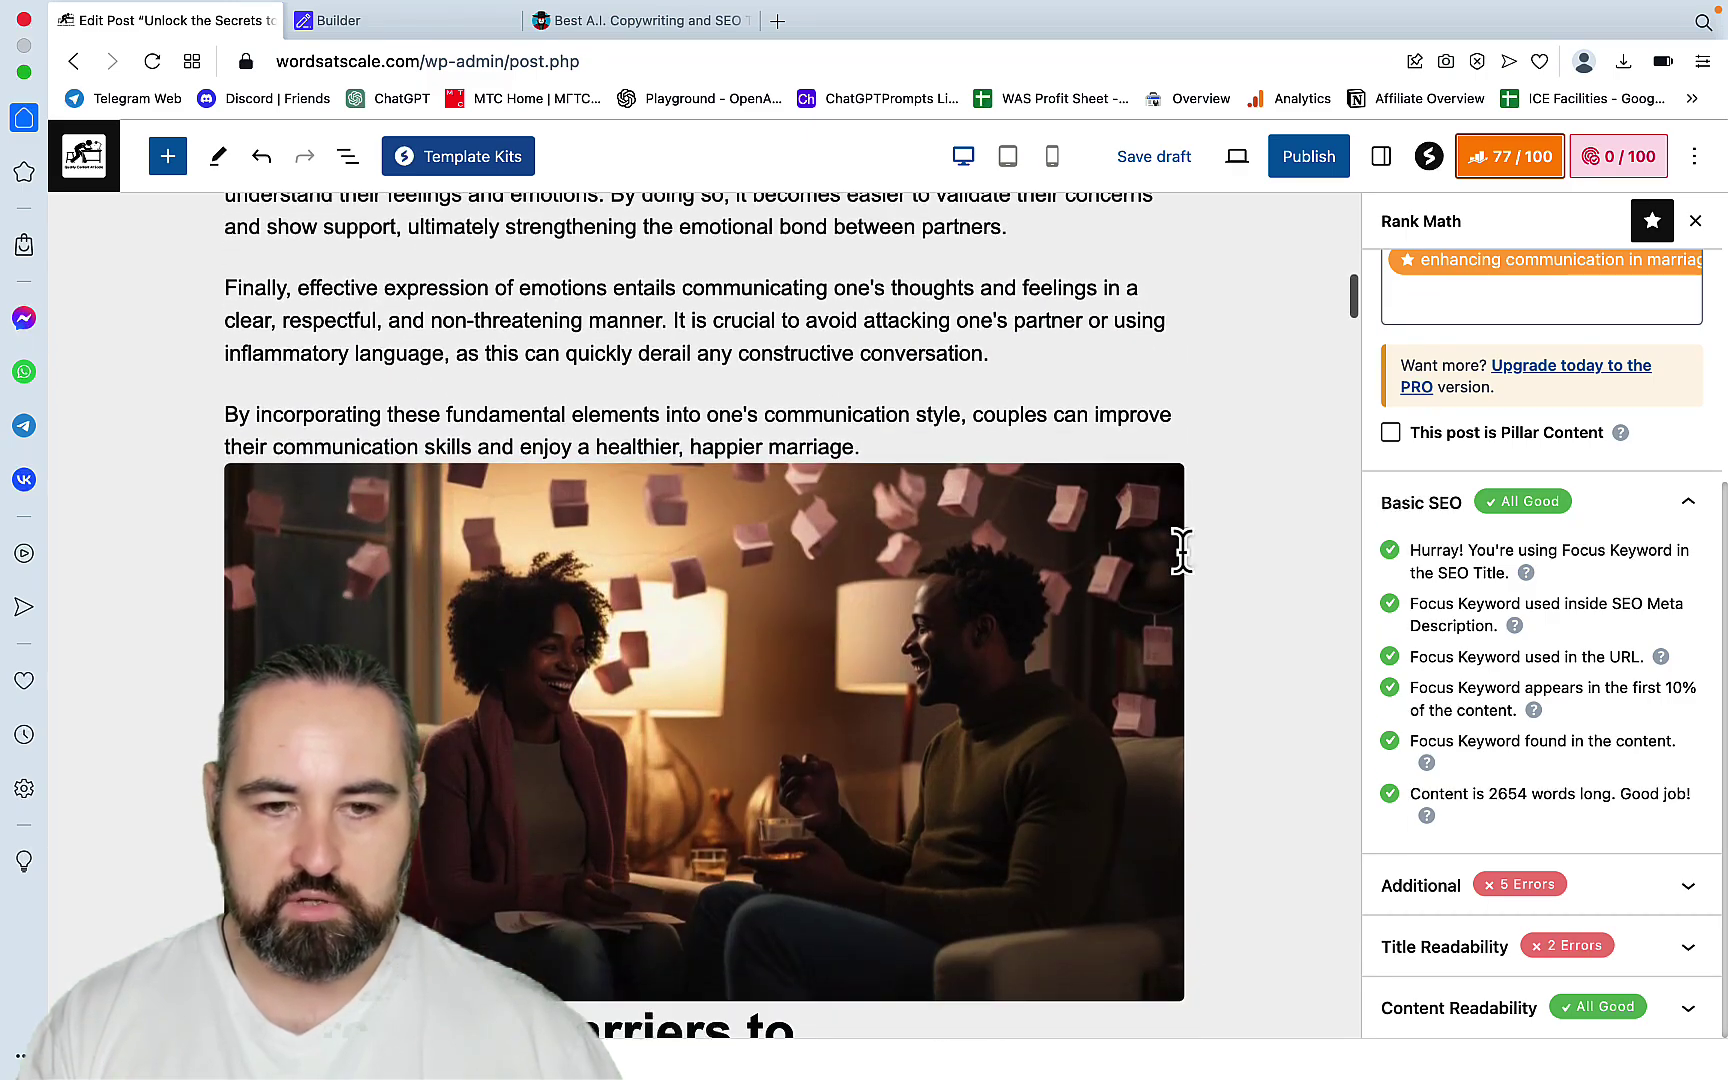
scroll(819, 660, down, 7)
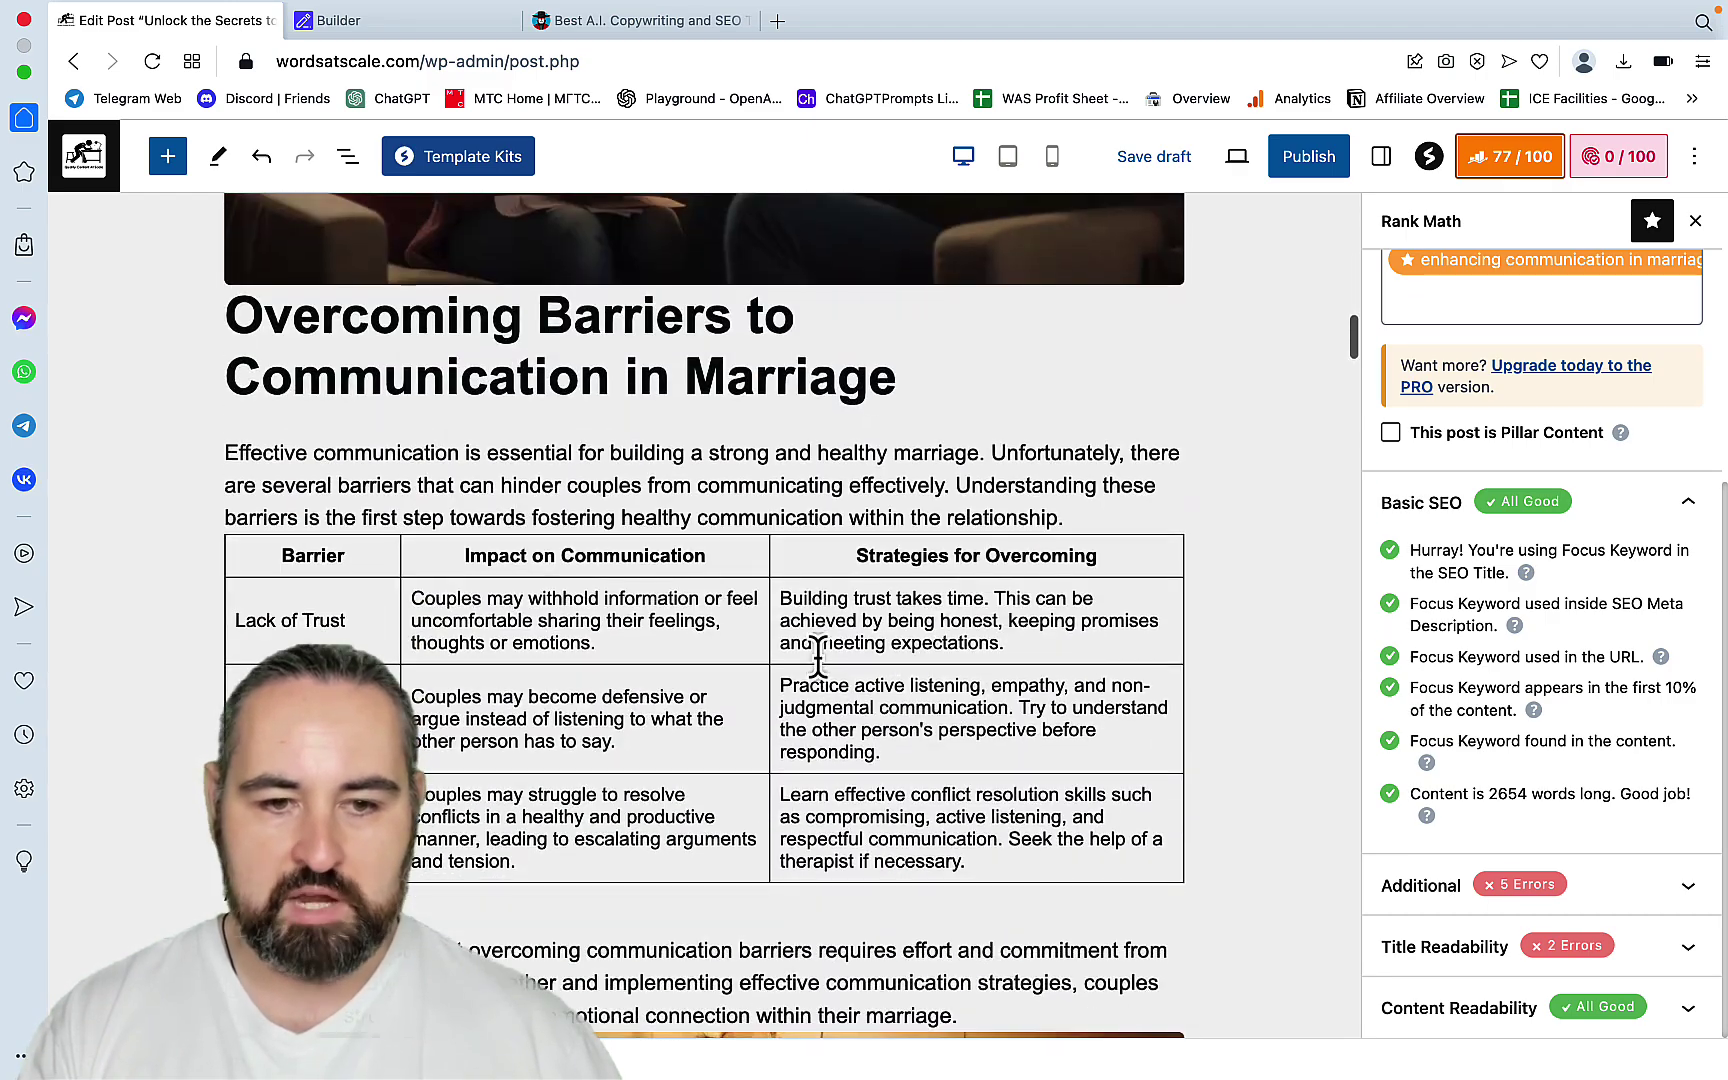
scroll(873, 695, down, 8)
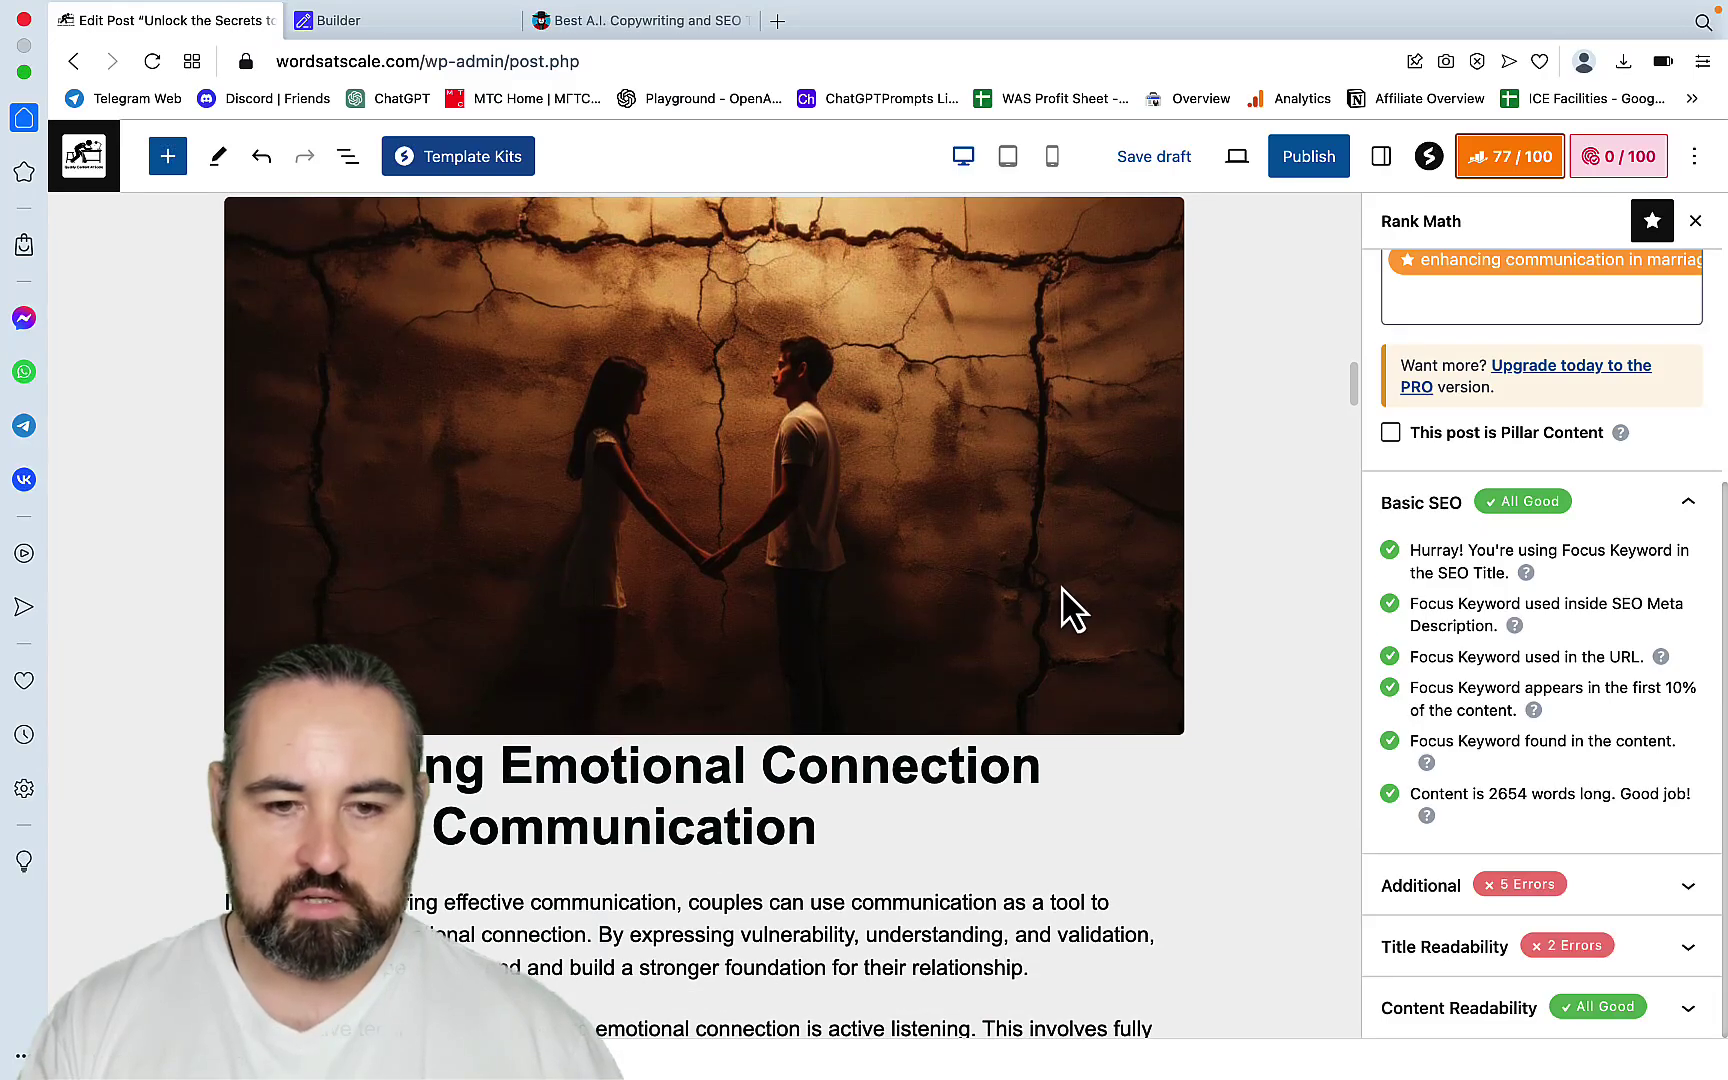
scroll(1099, 590, down, 9)
scroll(1099, 586, up, 4)
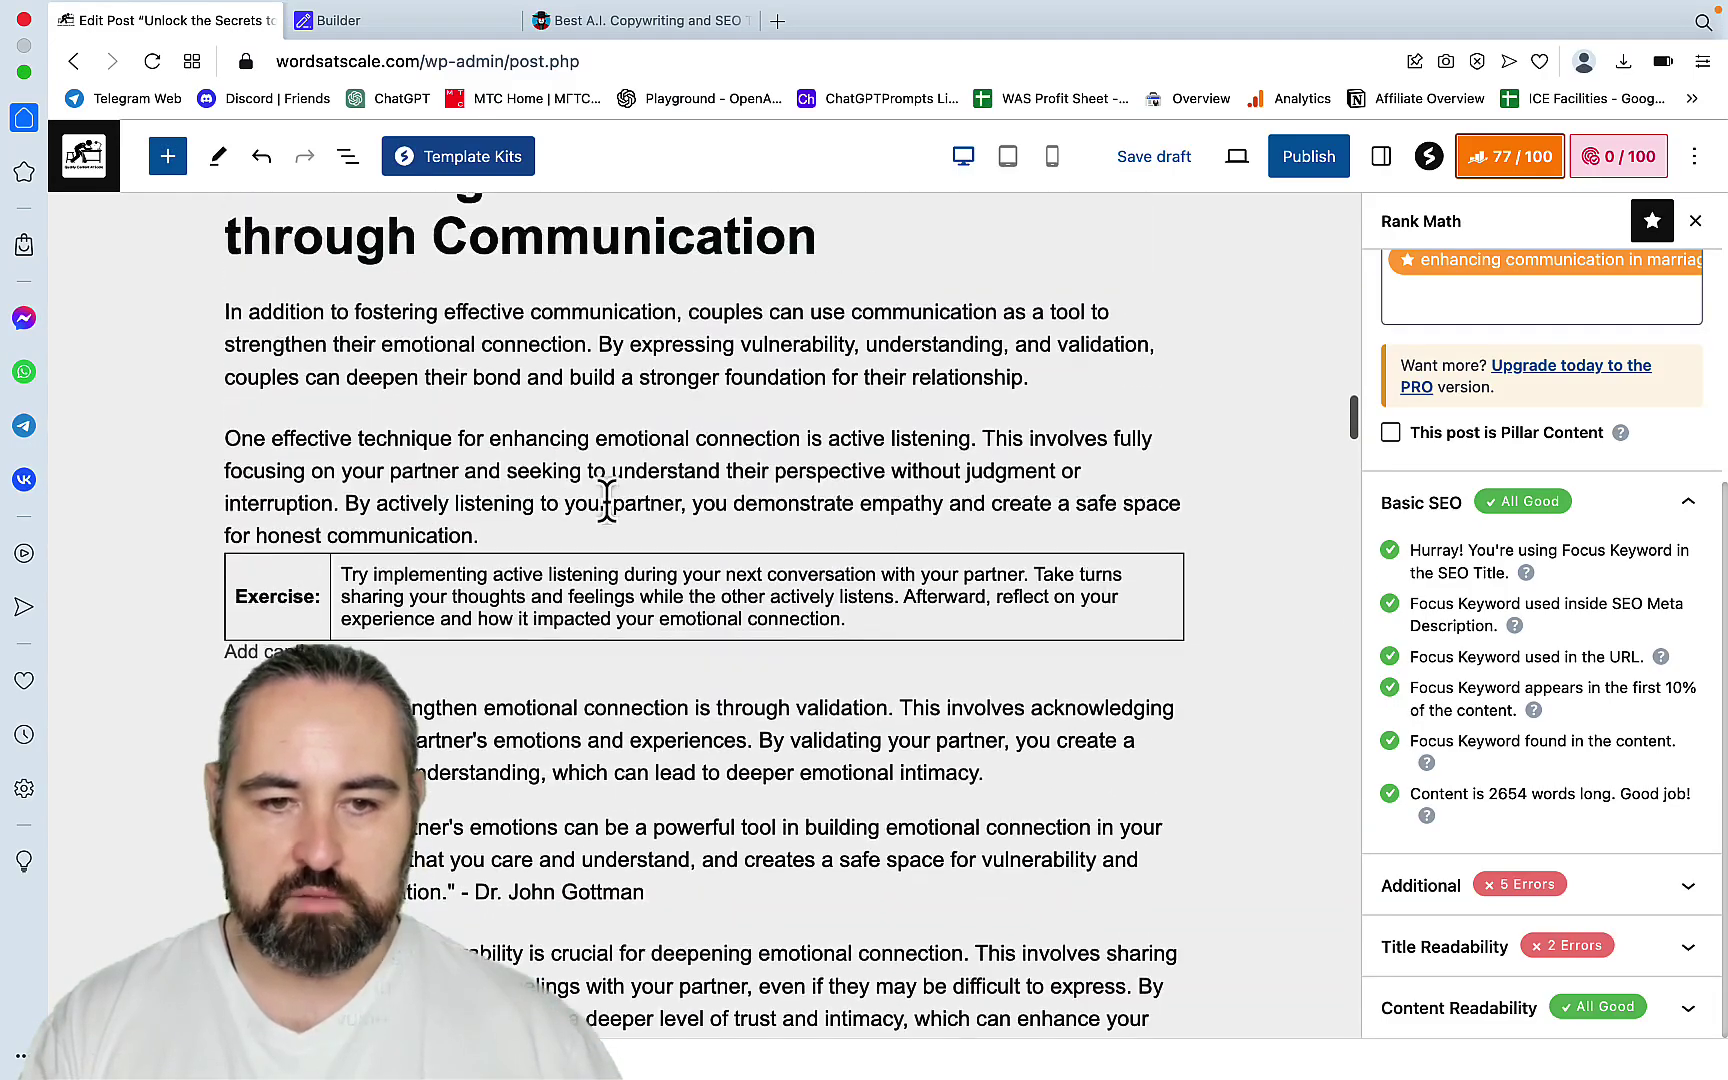
scroll(805, 625, down, 8)
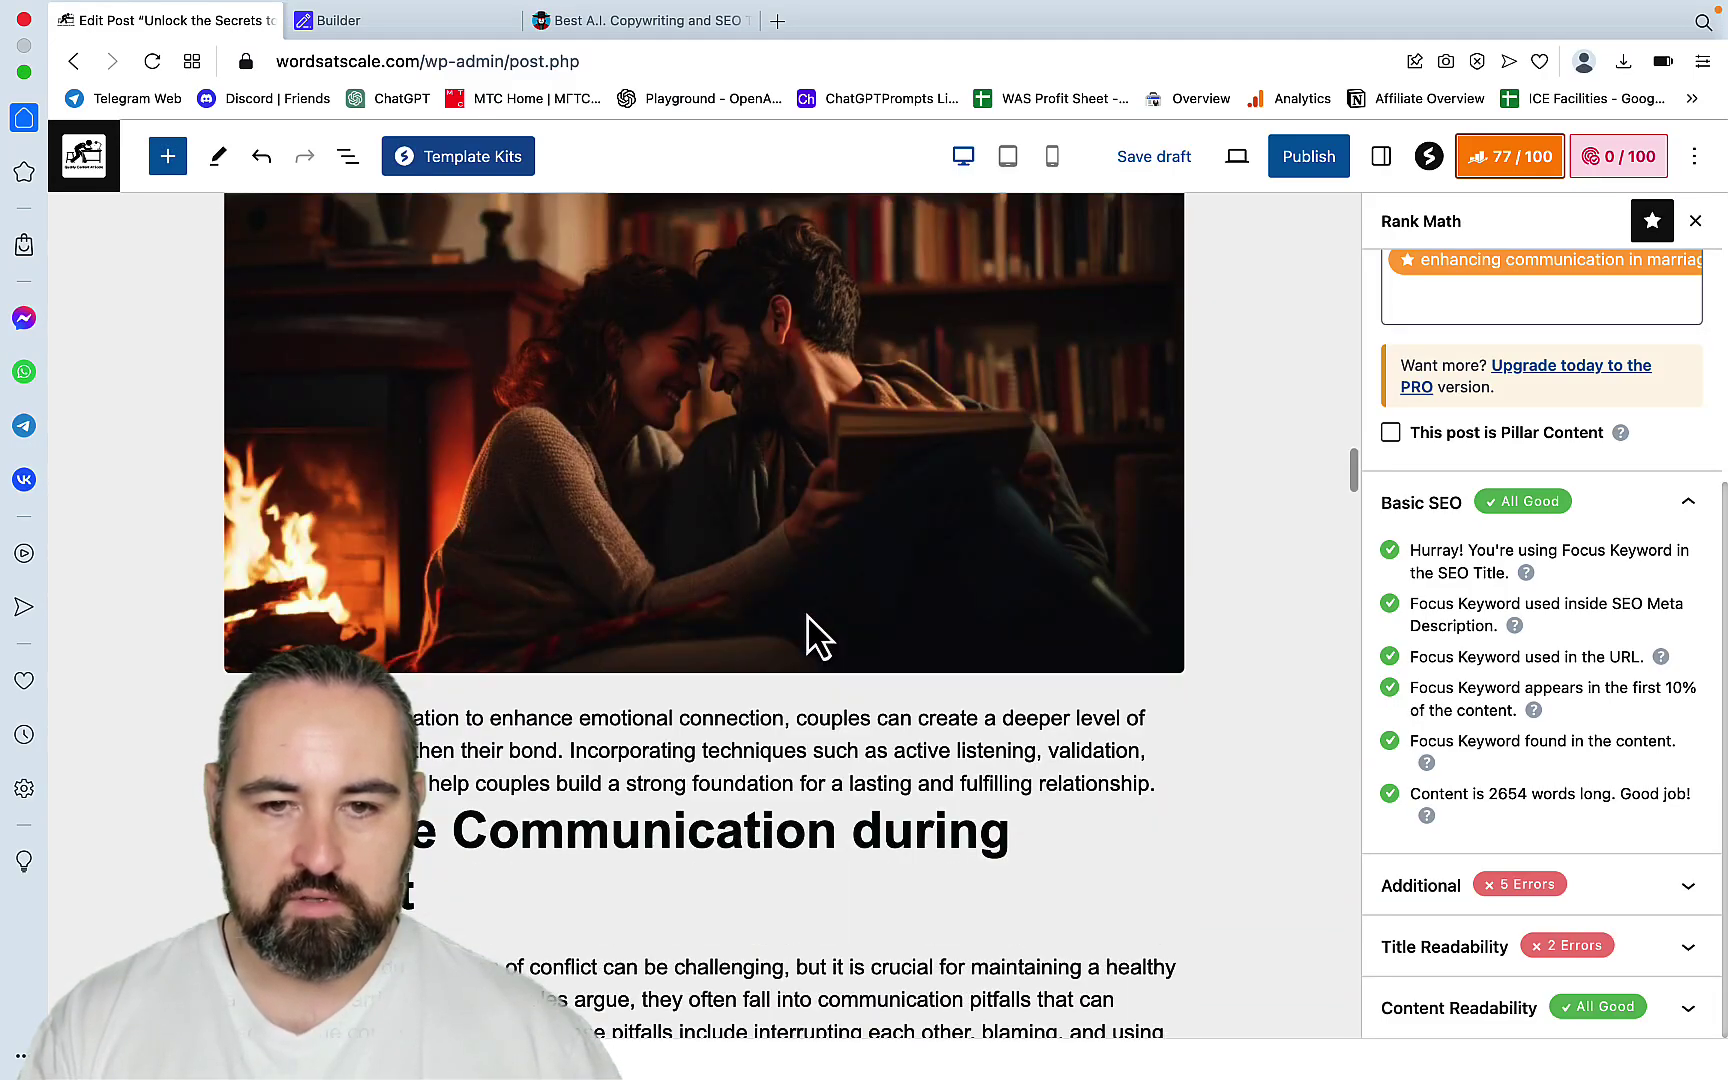
scroll(818, 635, down, 15)
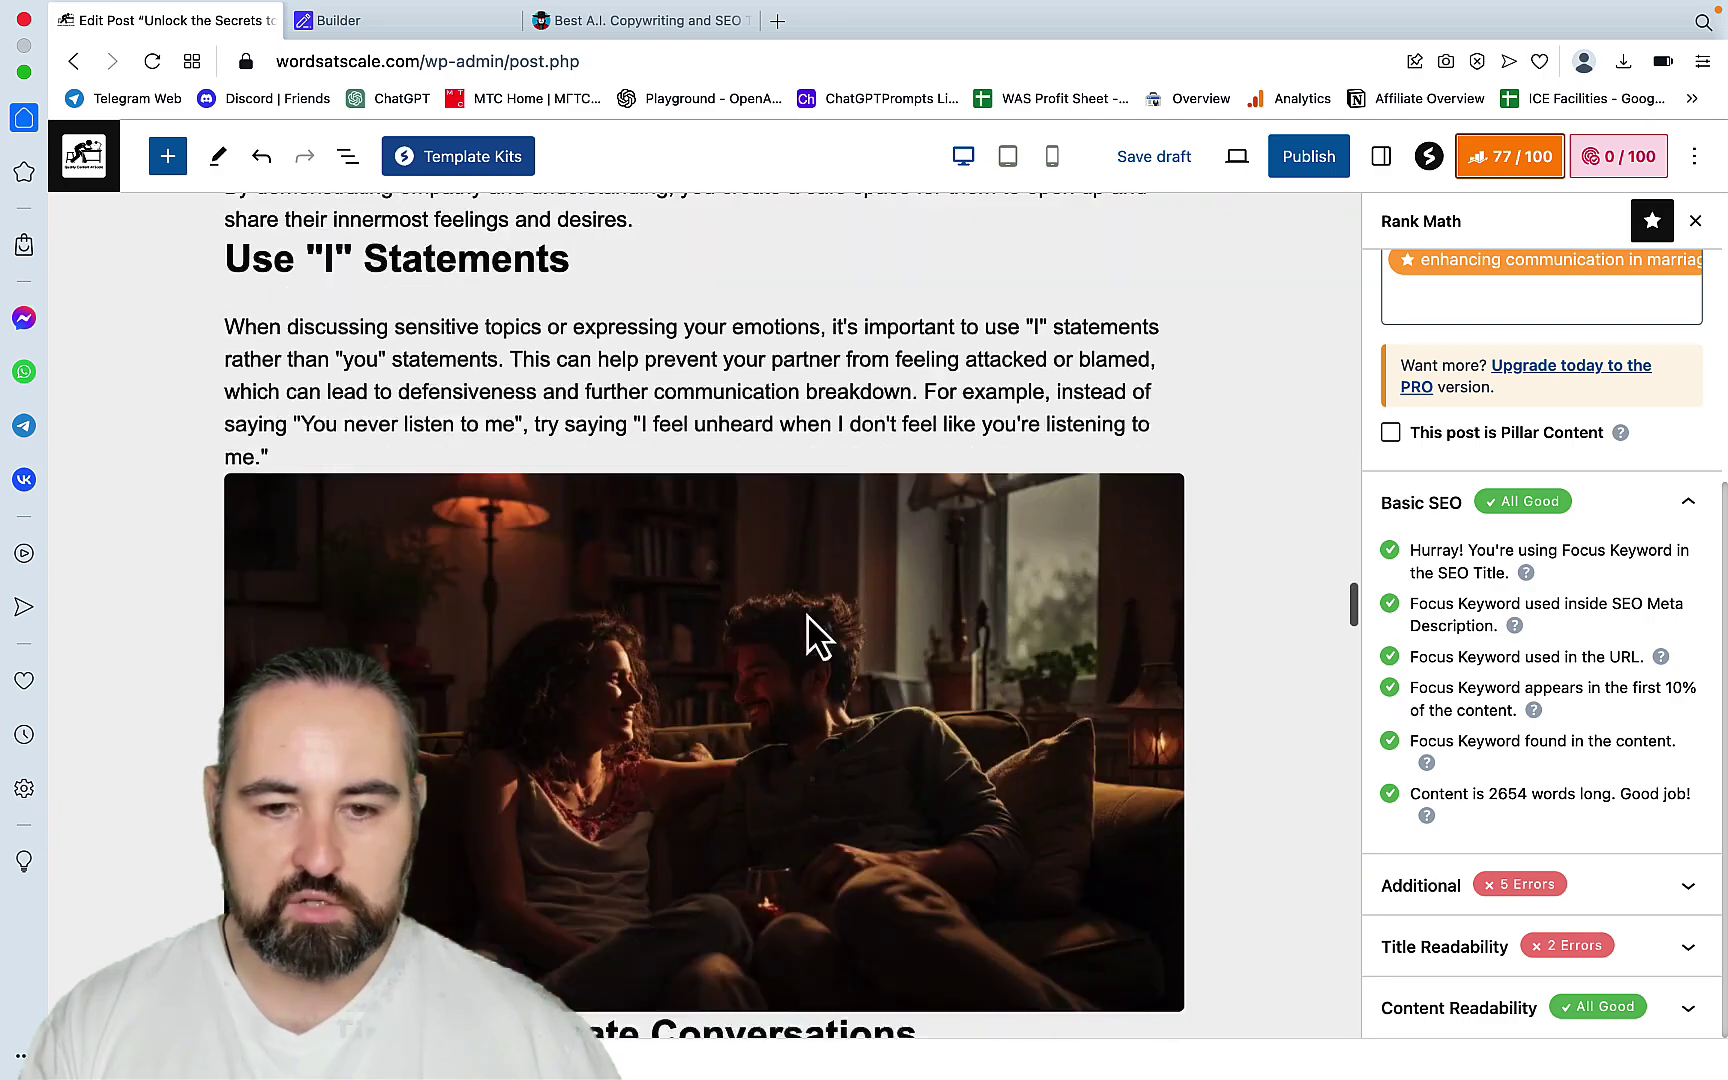
scroll(818, 635, down, 1)
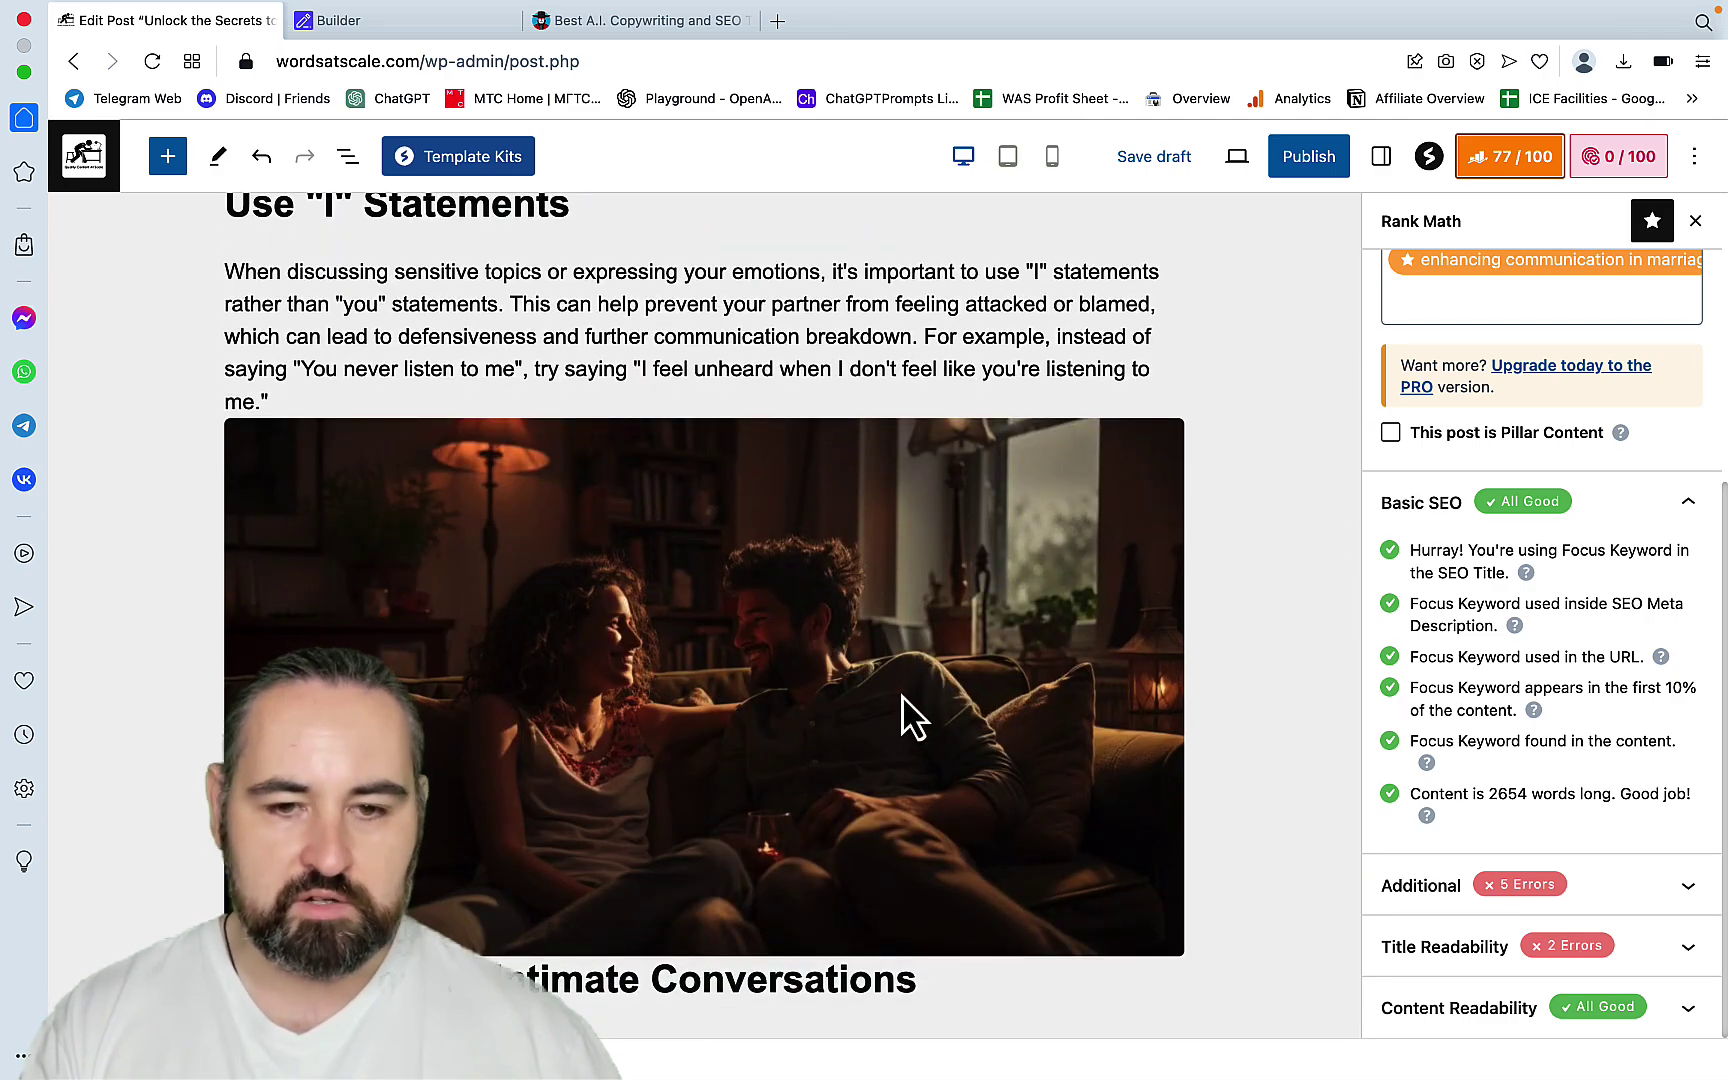
scroll(994, 655, down, 20)
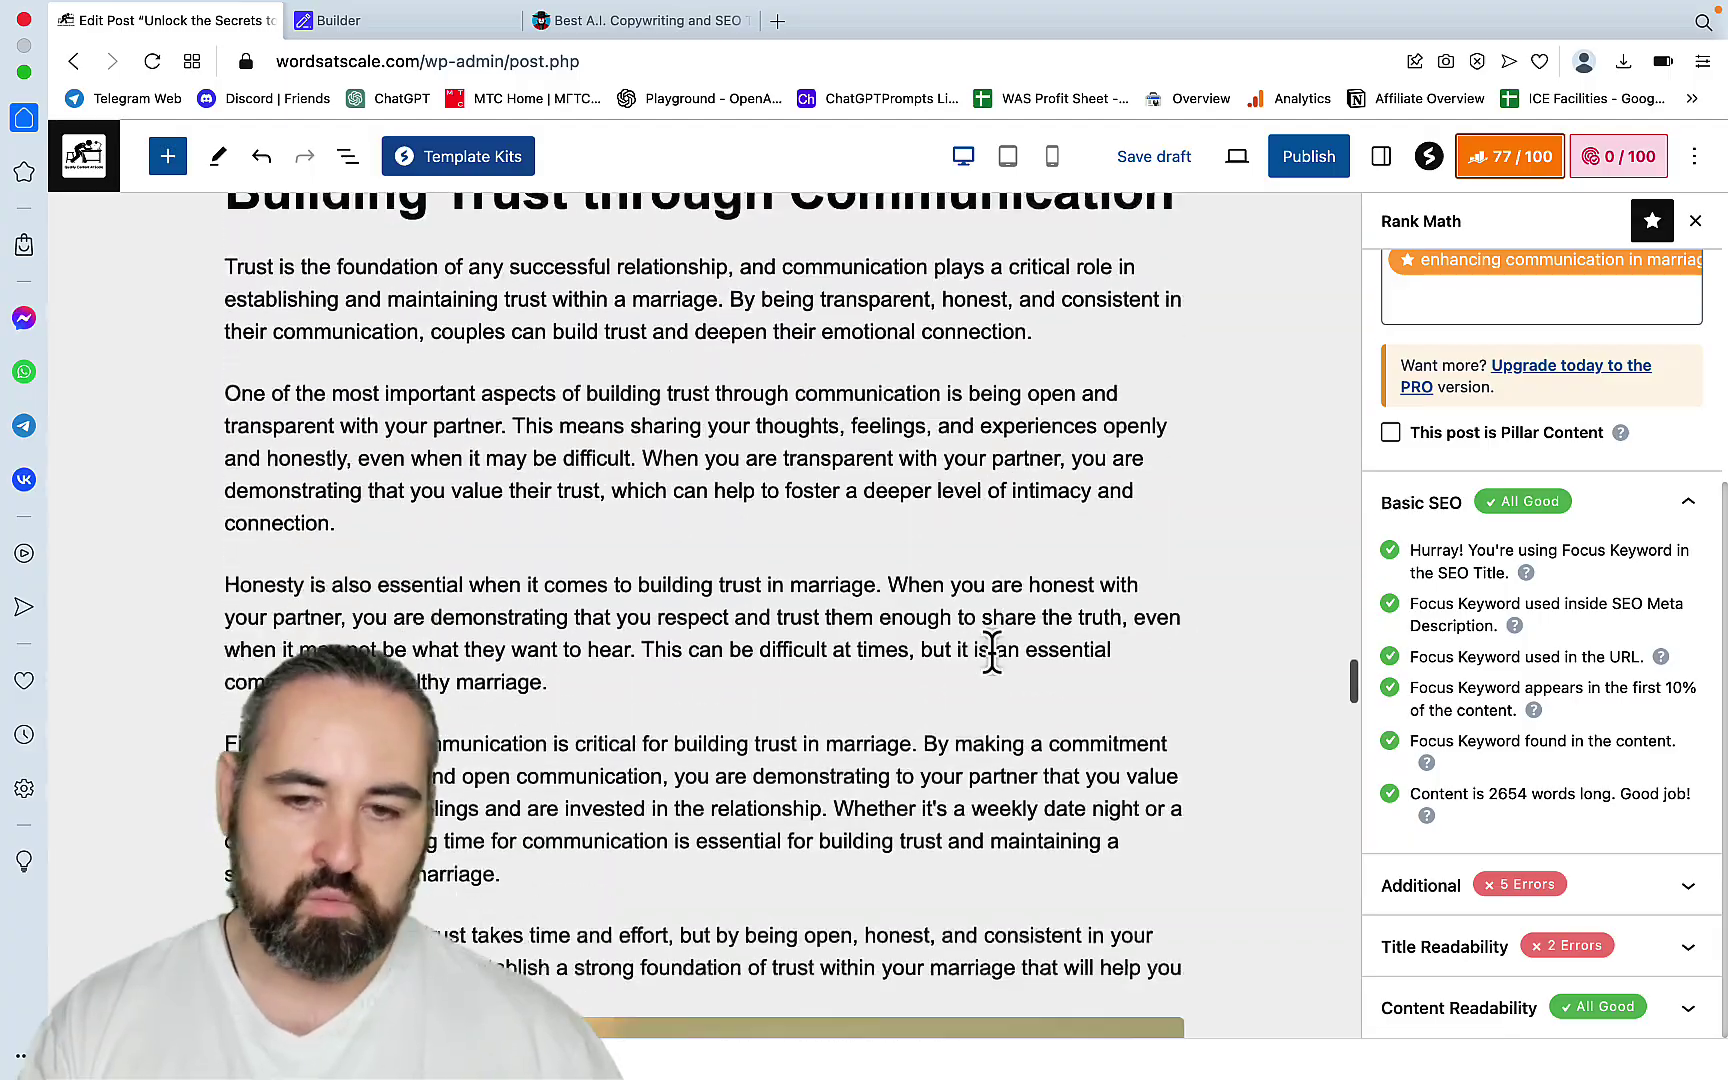
scroll(994, 655, up, 9)
scroll(994, 655, down, 18)
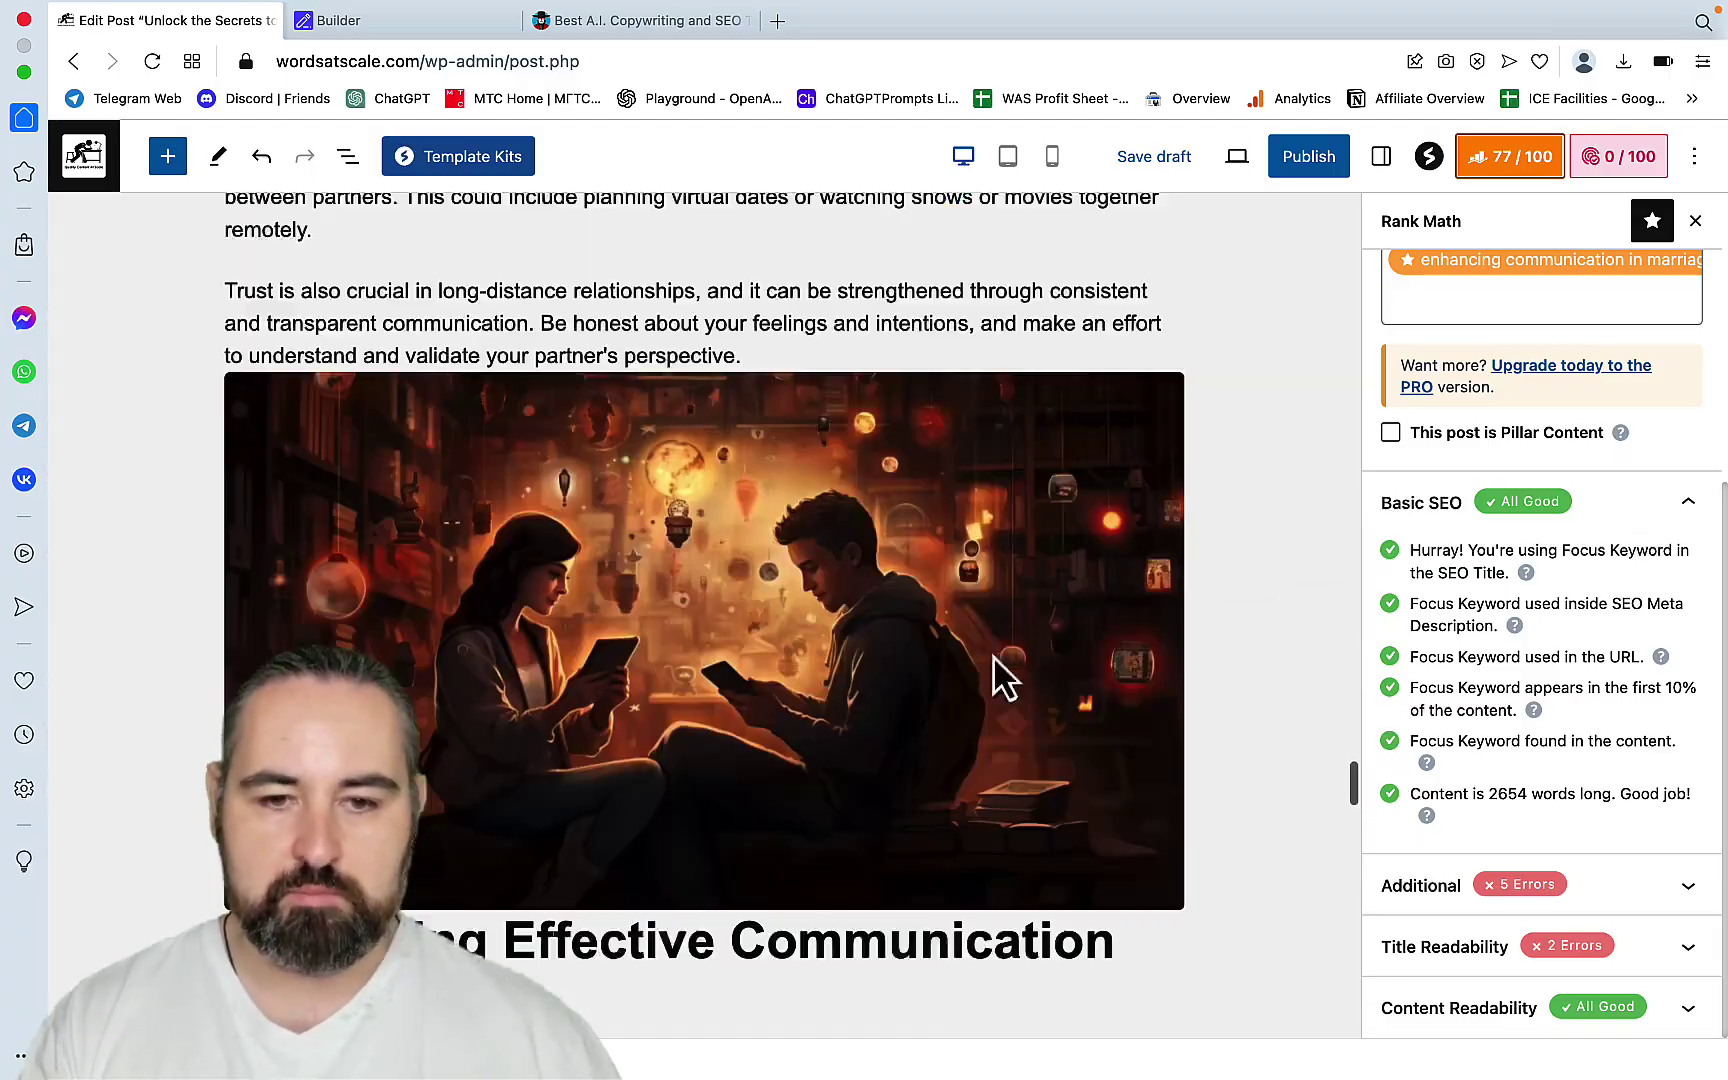
scroll(993, 652, down, 15)
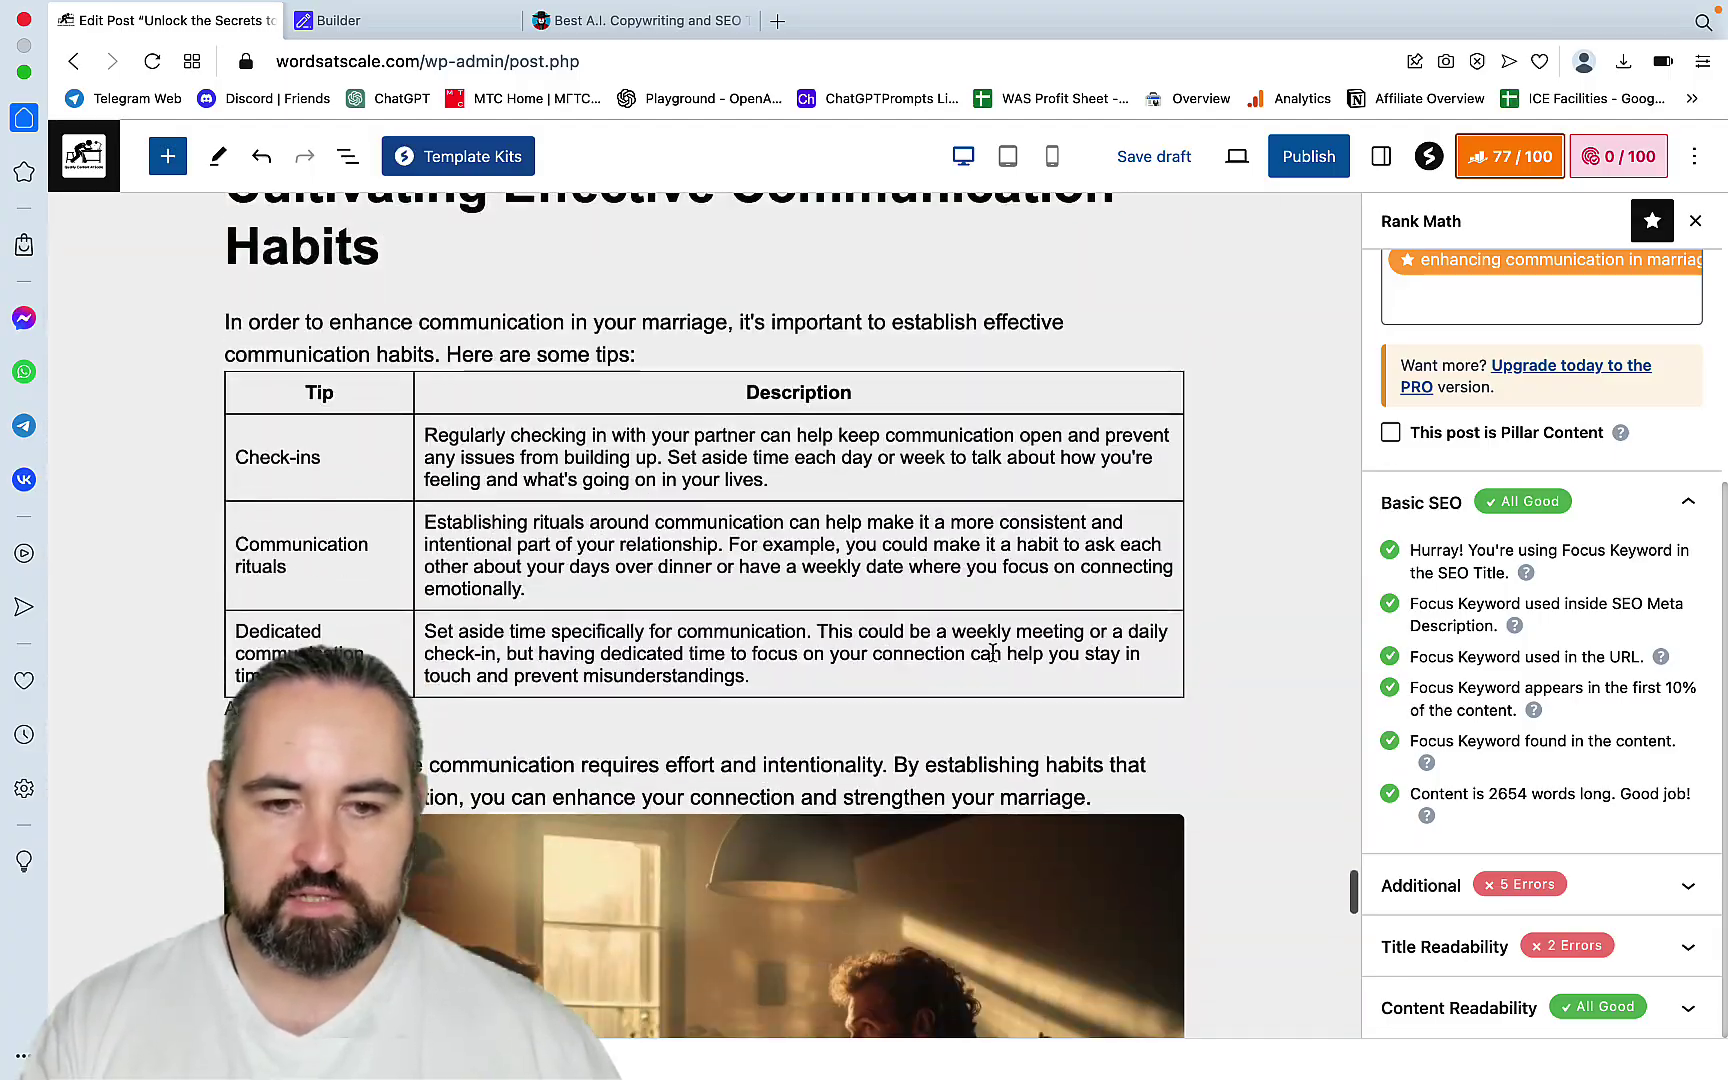
scroll(993, 652, down, 5)
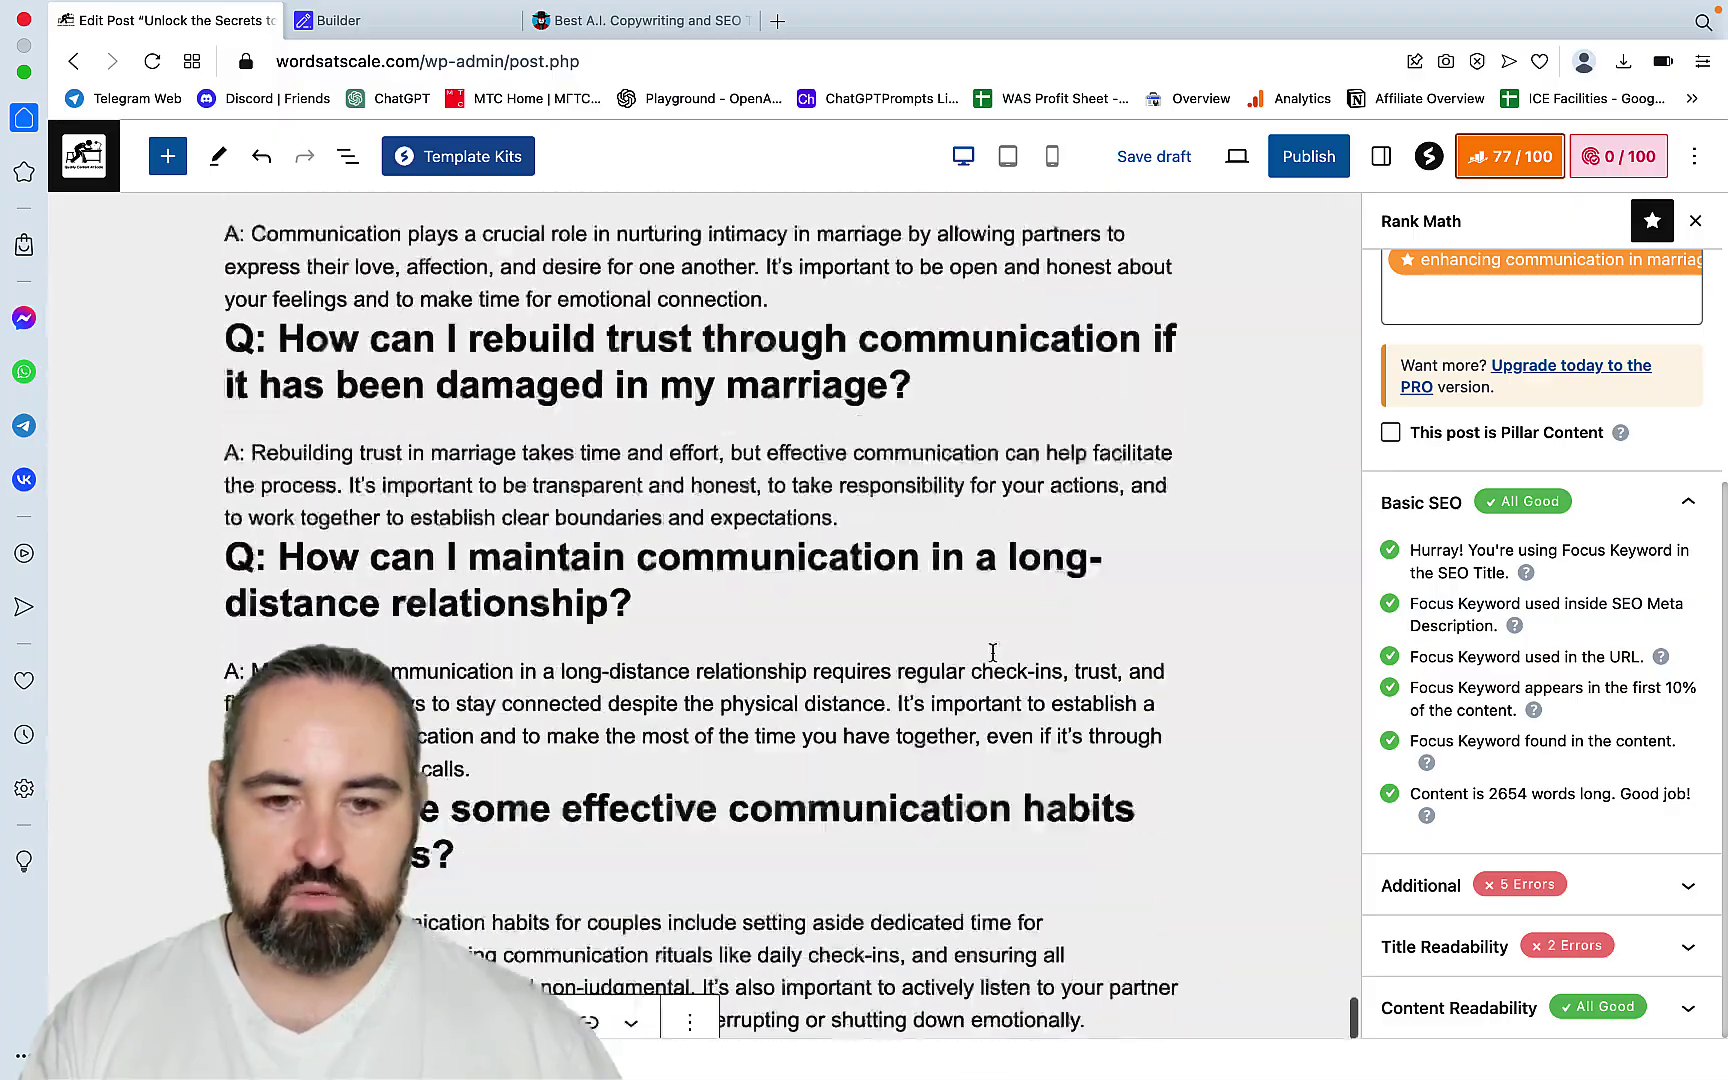
scroll(993, 652, up, 15)
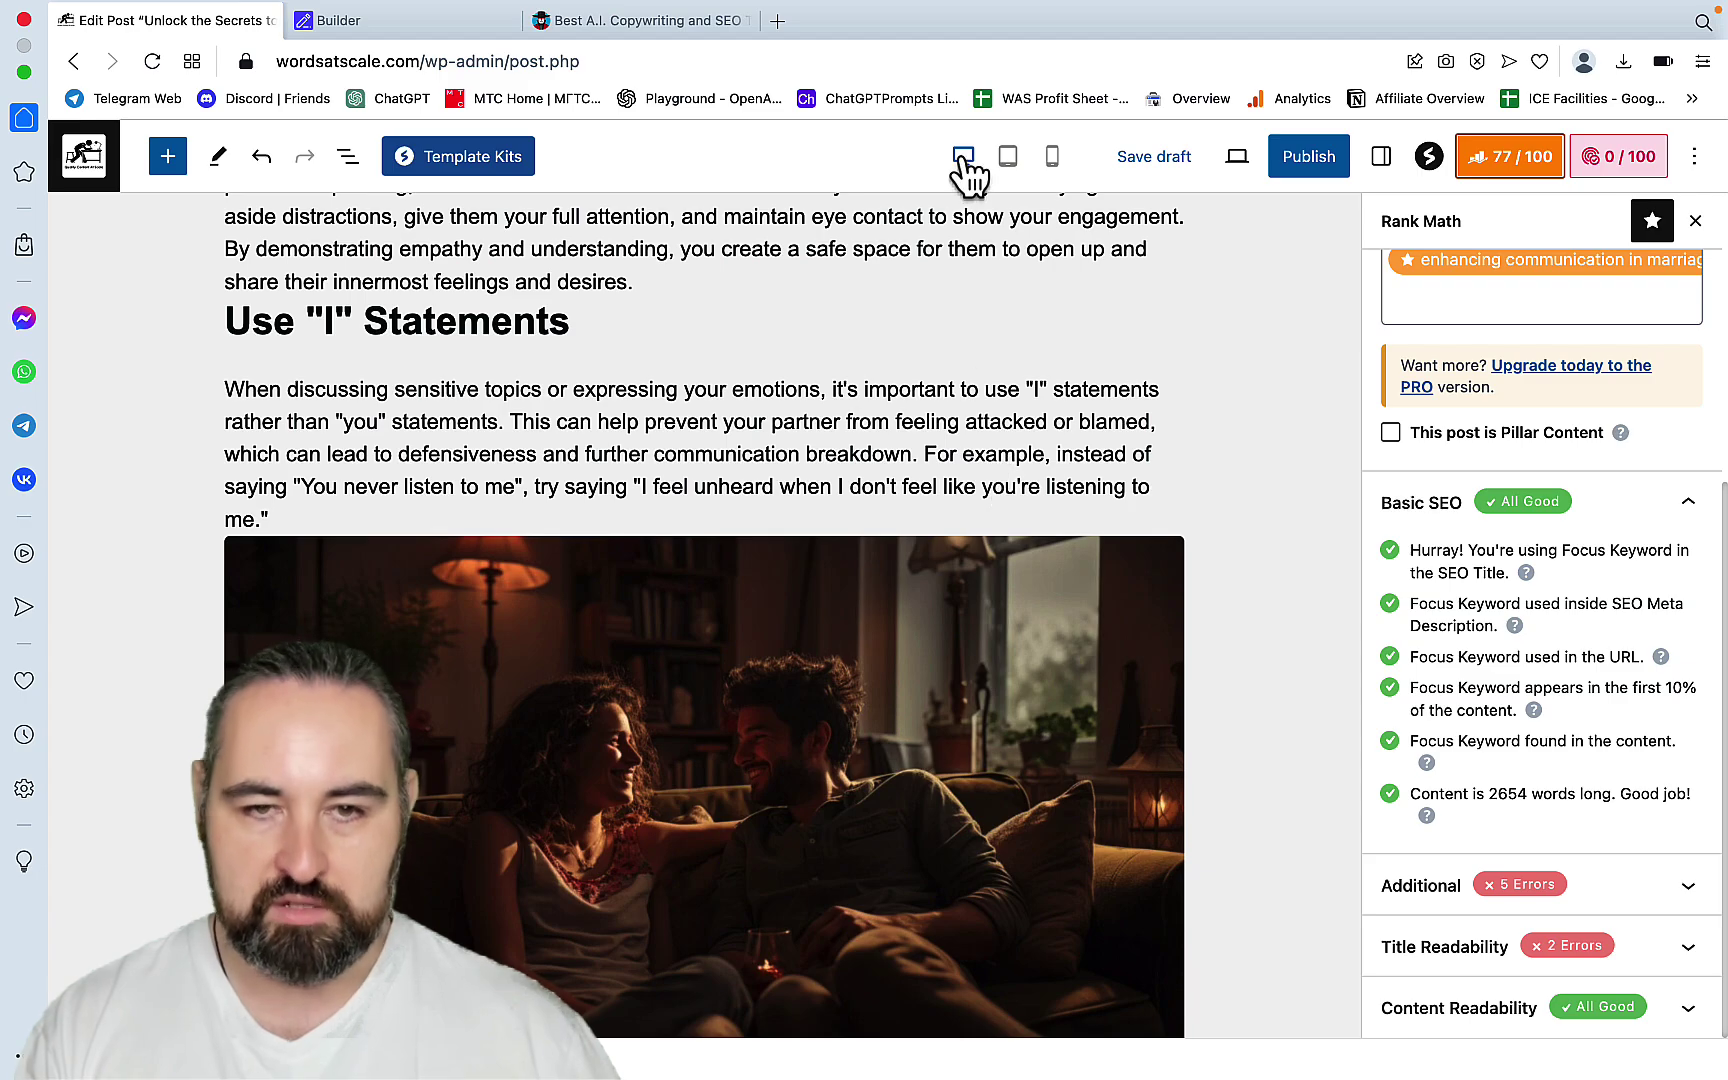
scroll(883, 640, down, 20)
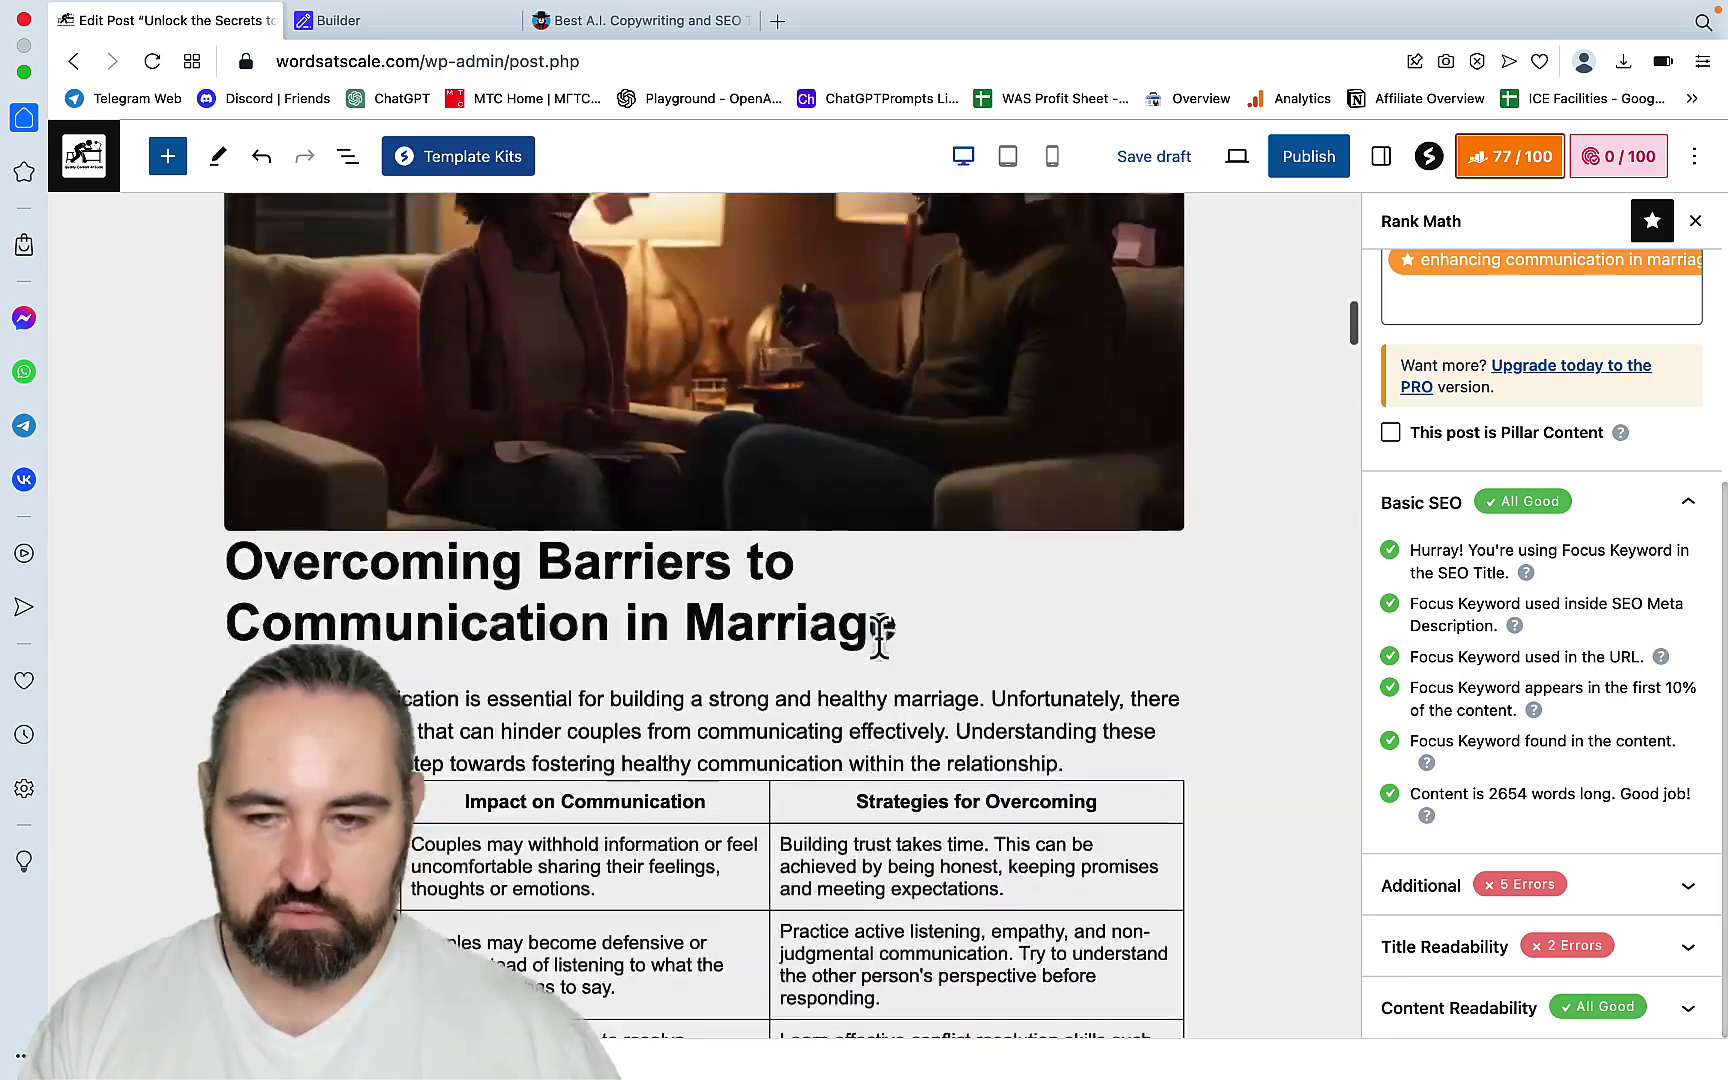
scroll(880, 640, up, 2)
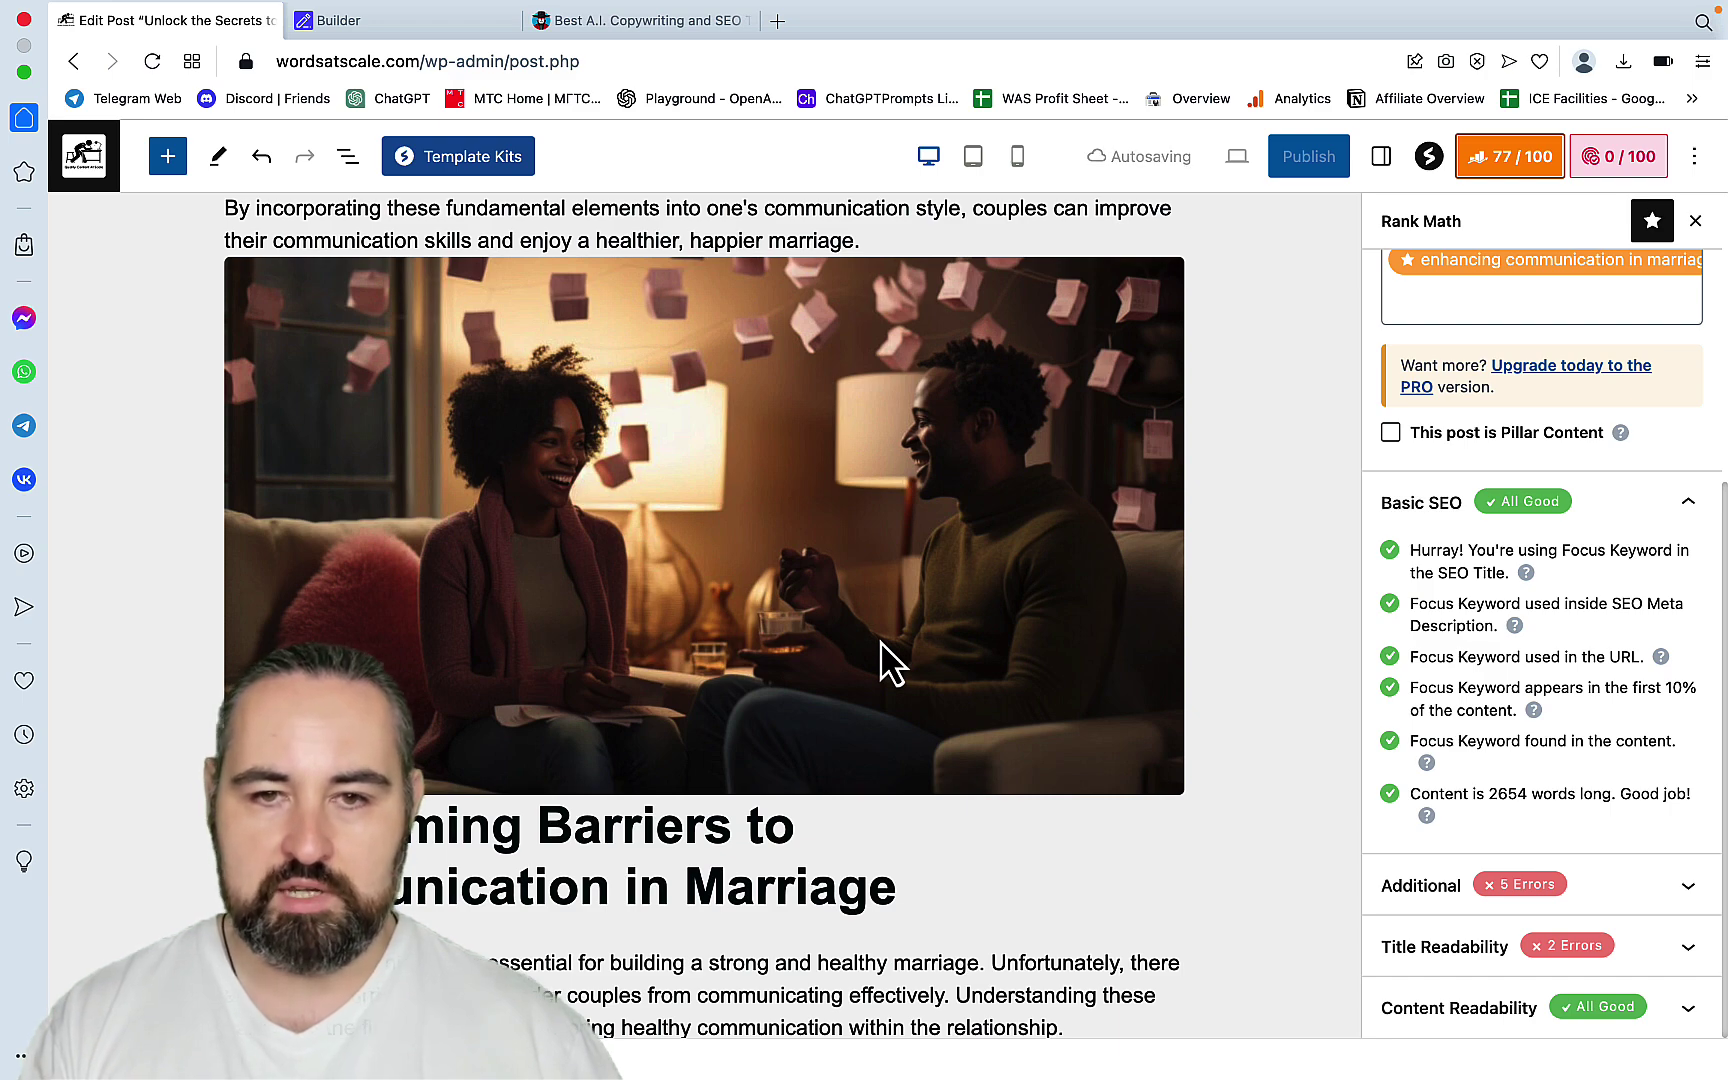
scroll(881, 643, up, 10)
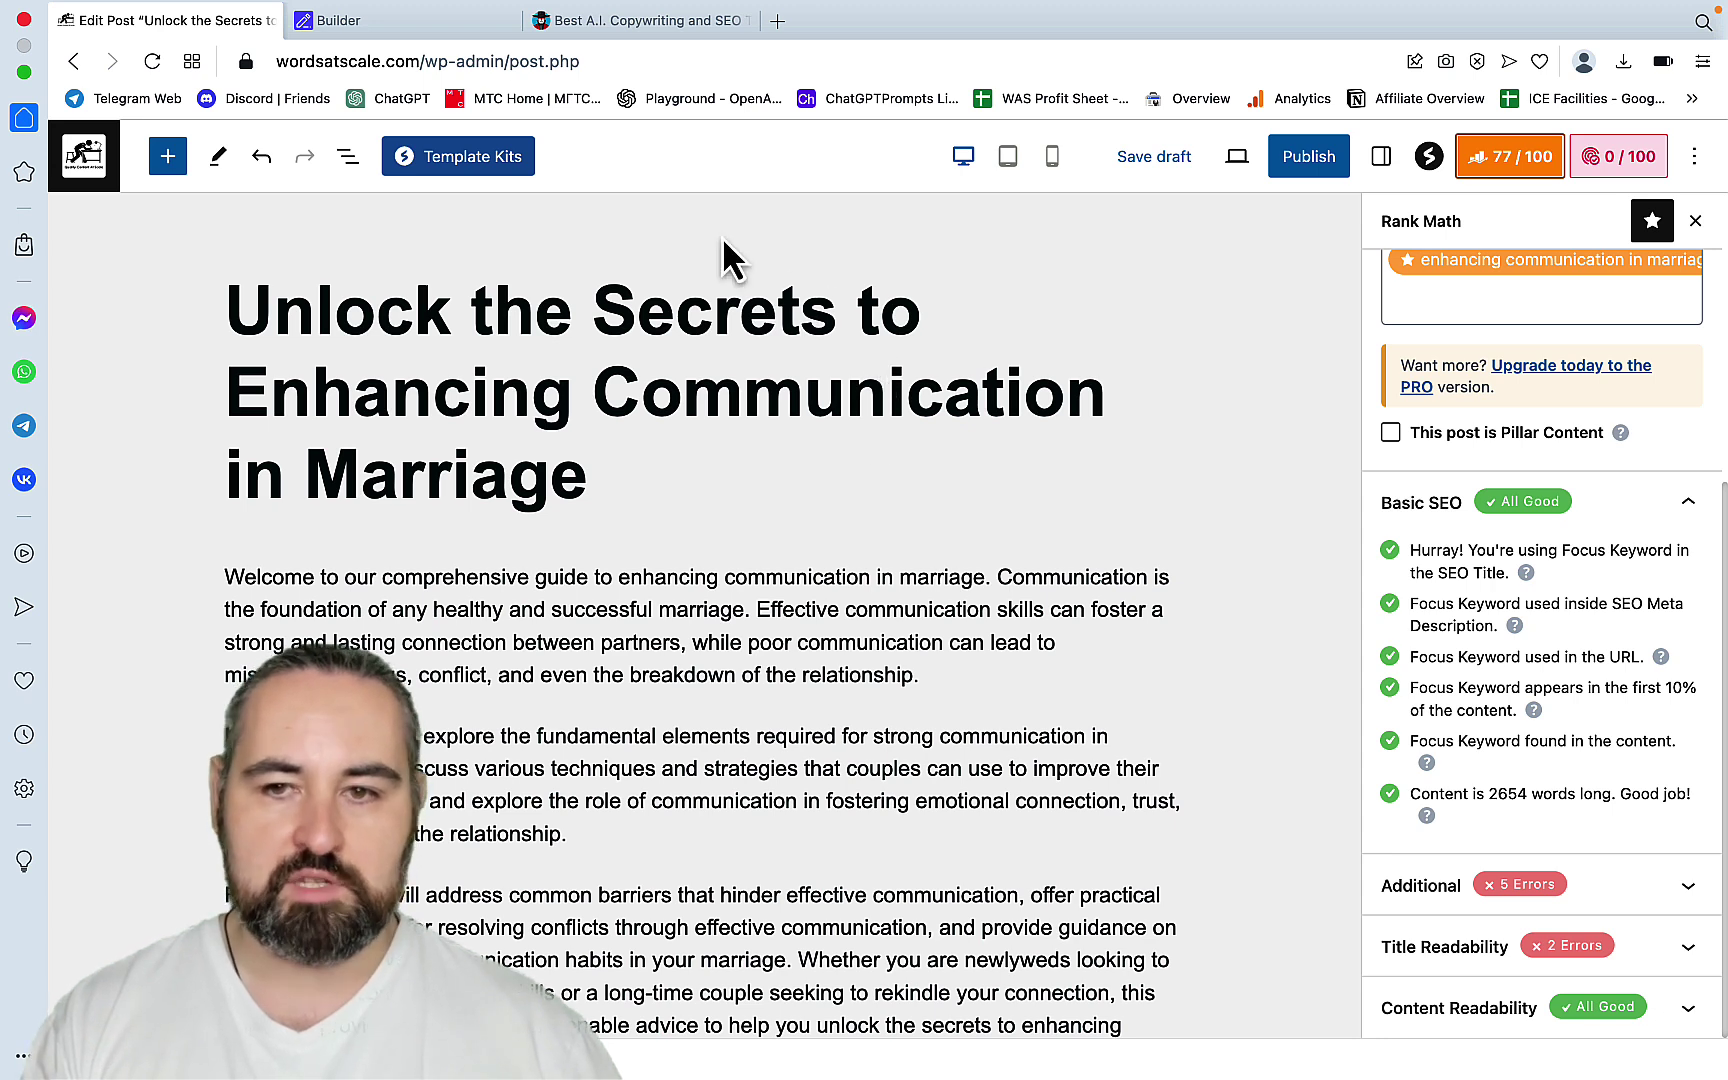
Step: Highlight SEOWriting's 30% Off deal and its coupon code in the trickmenot.ai coupon table
click(630, 28)
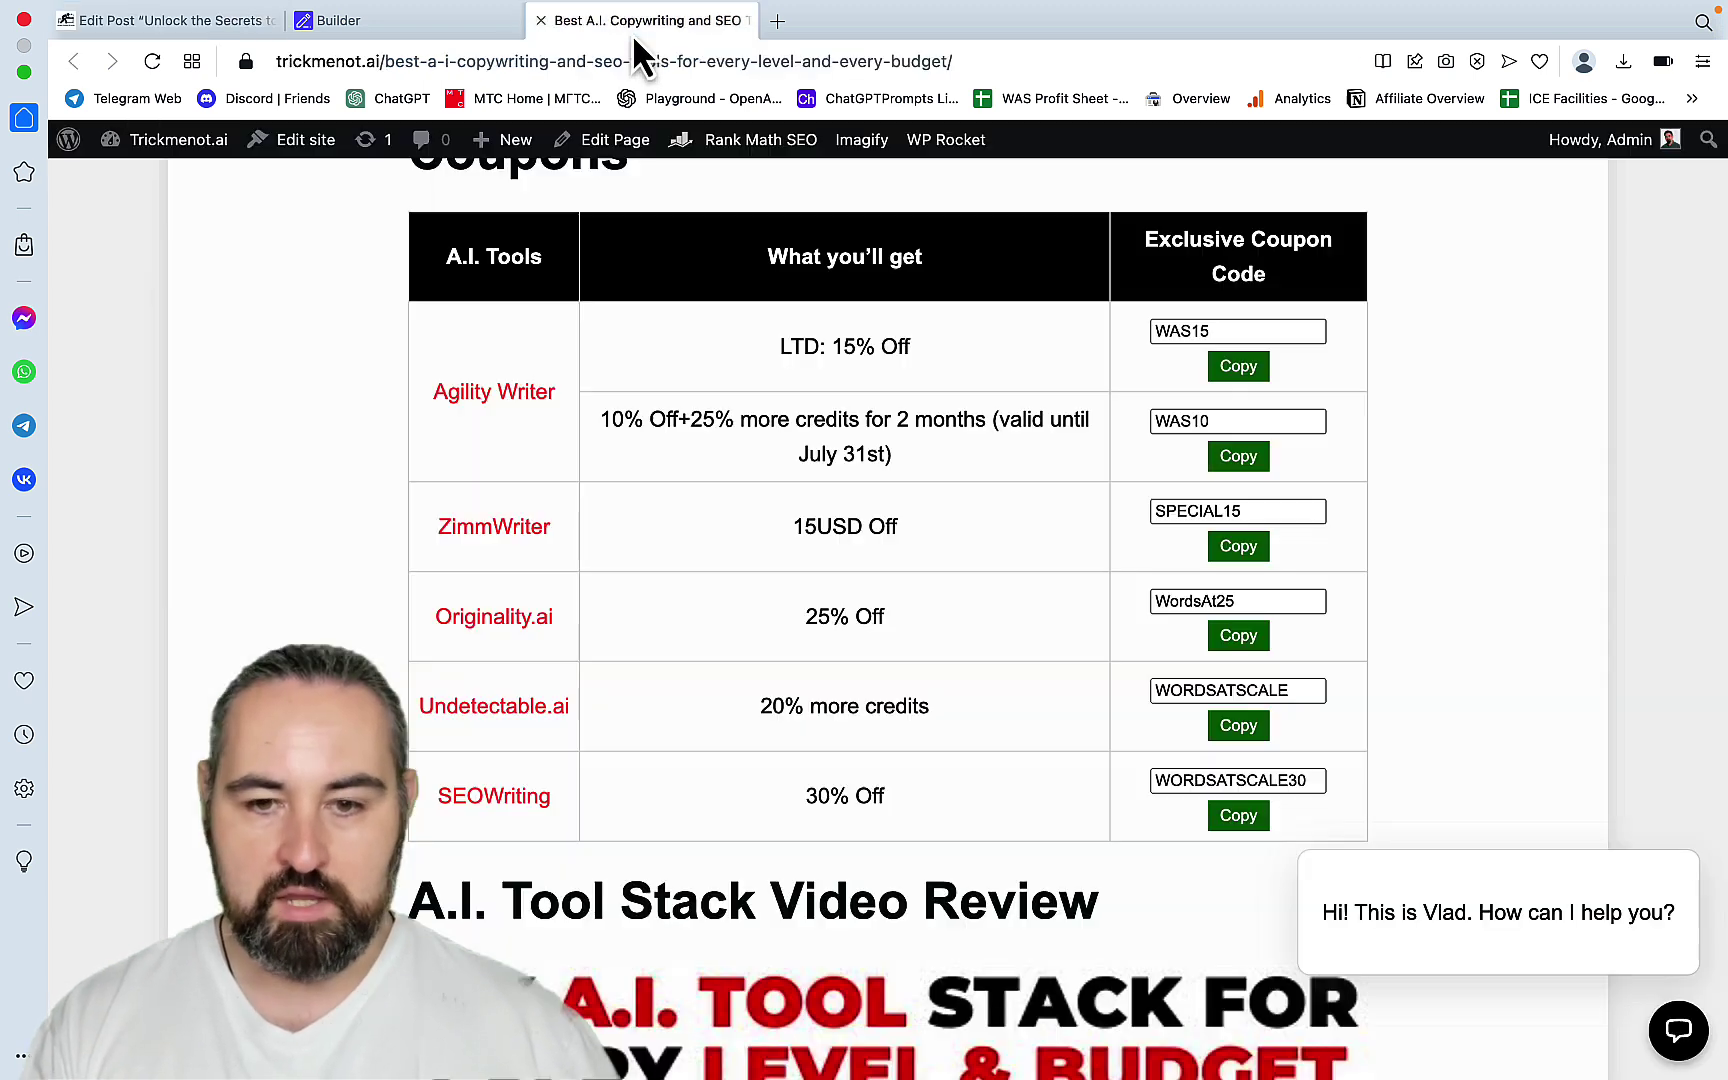
triple_click(927, 801)
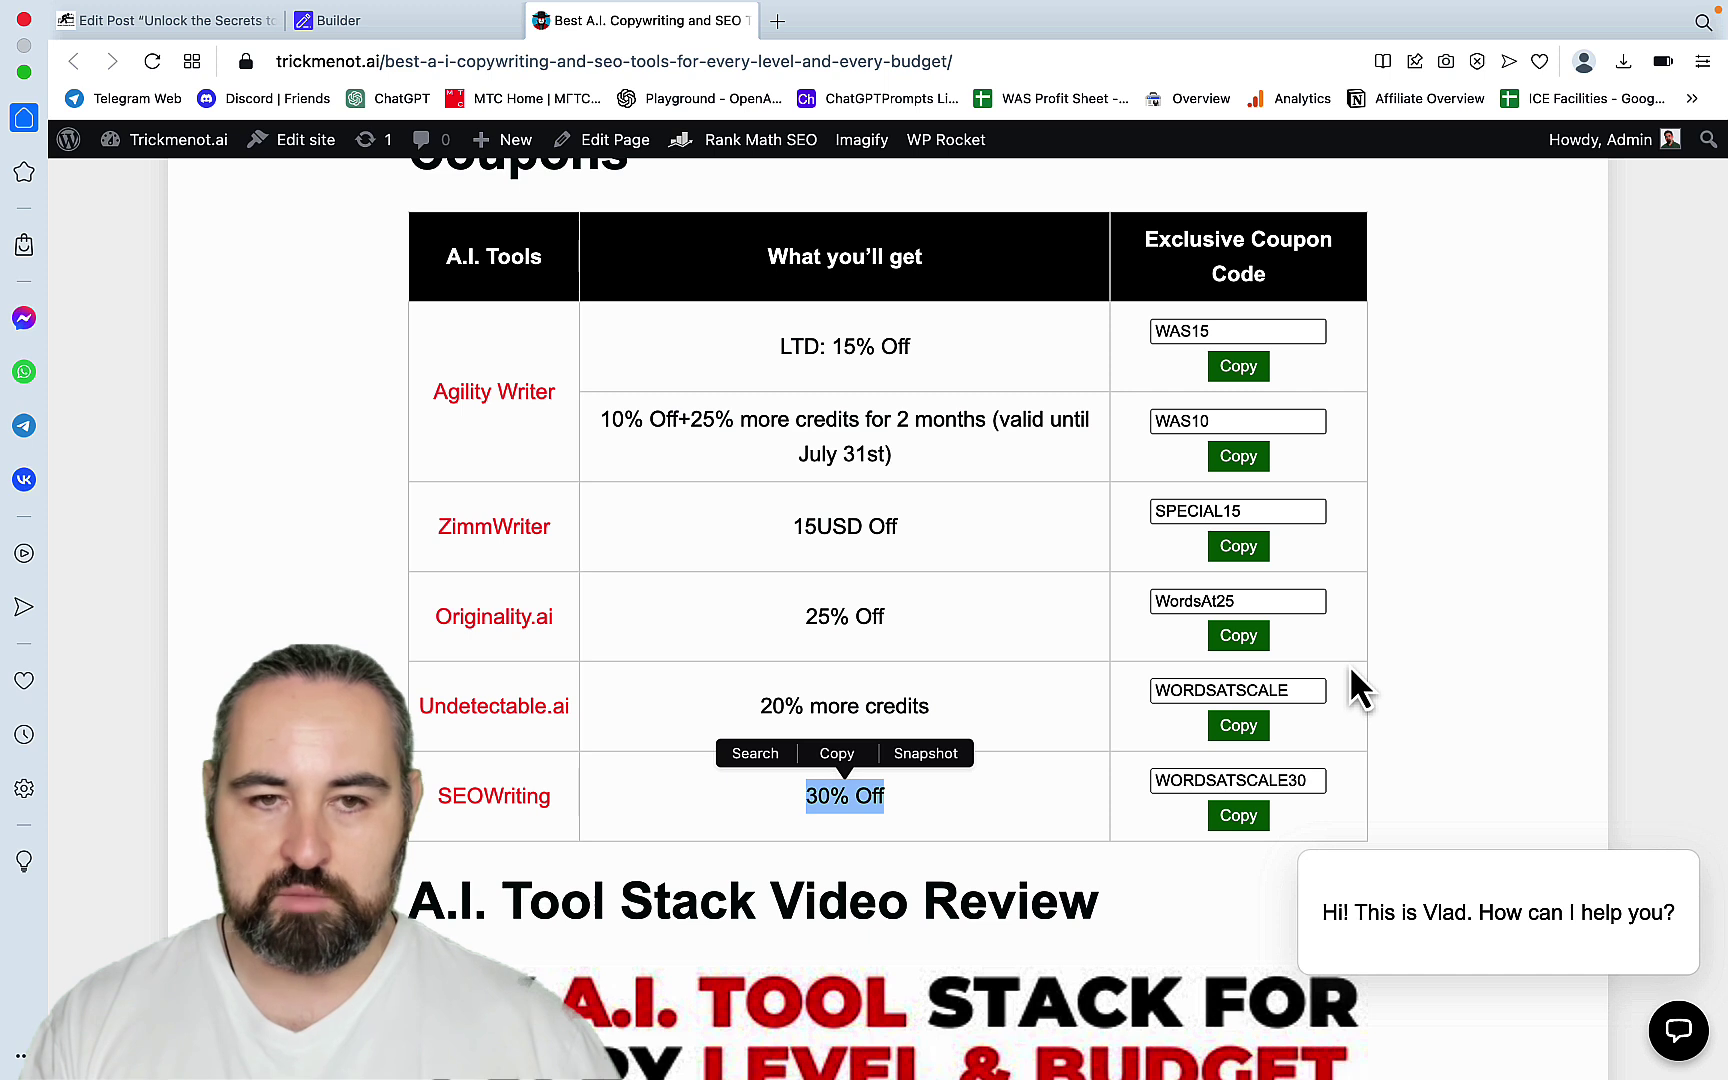
click(1300, 780)
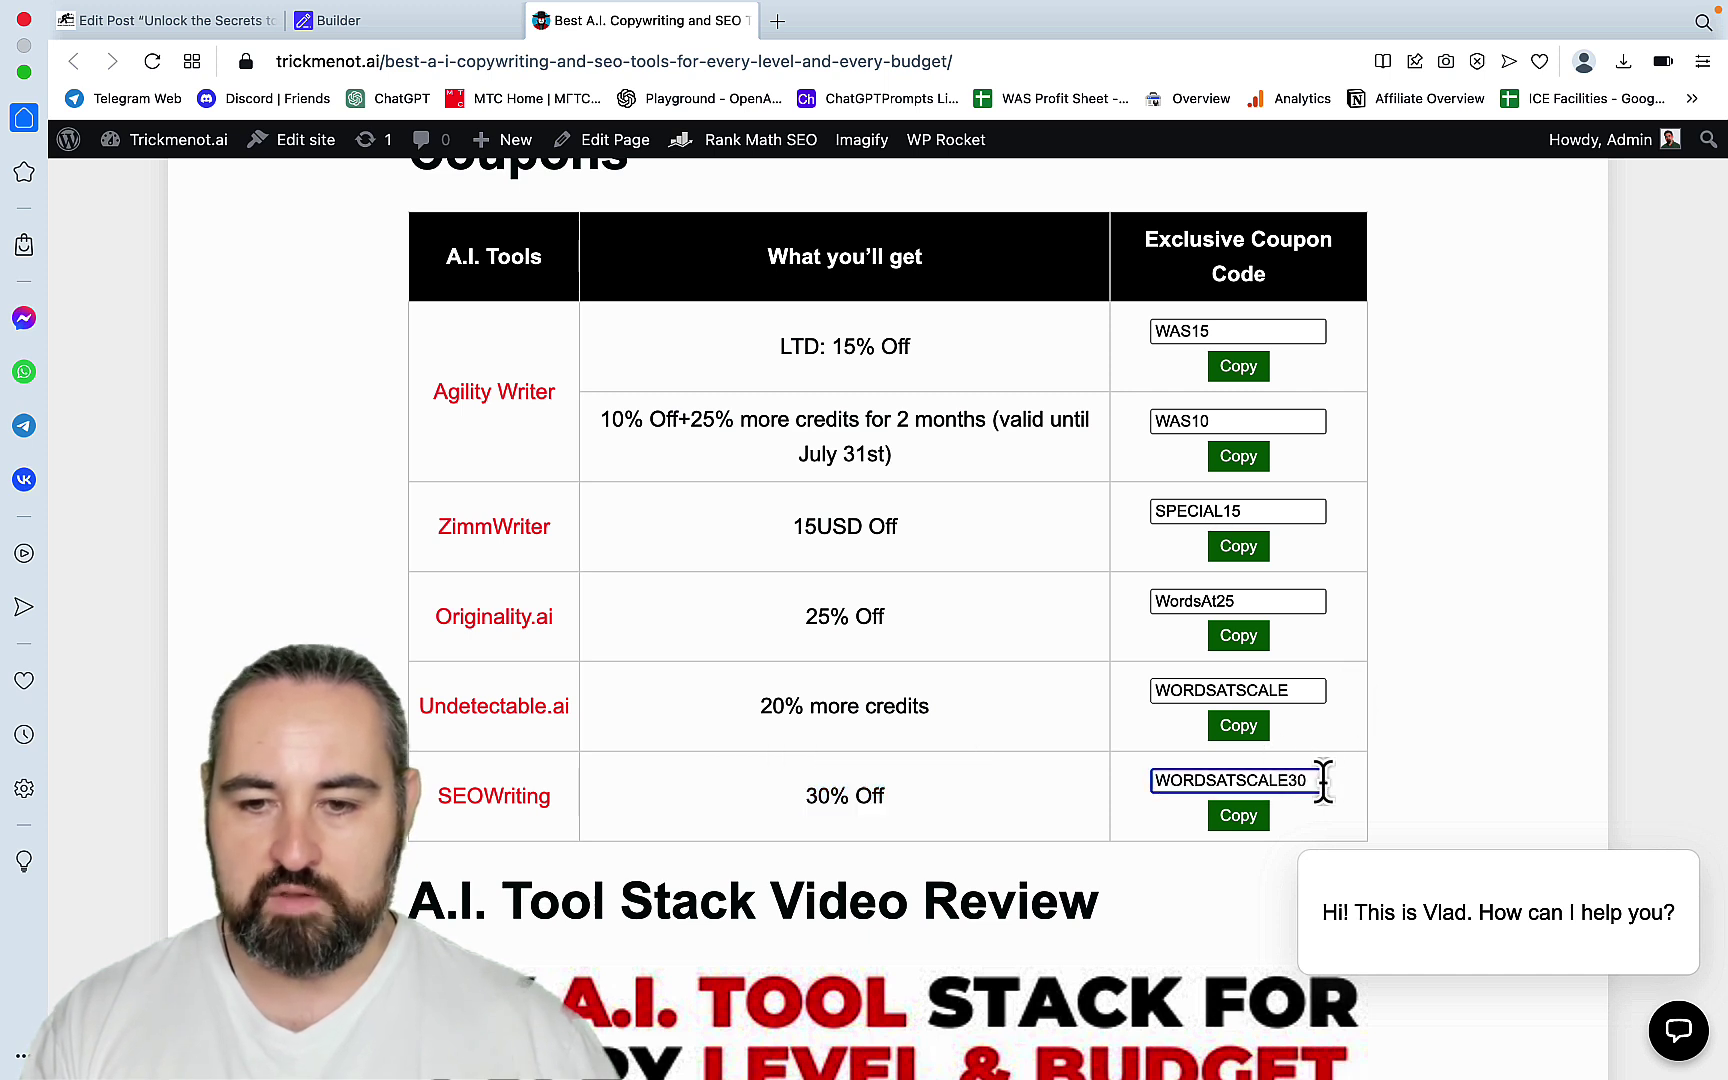